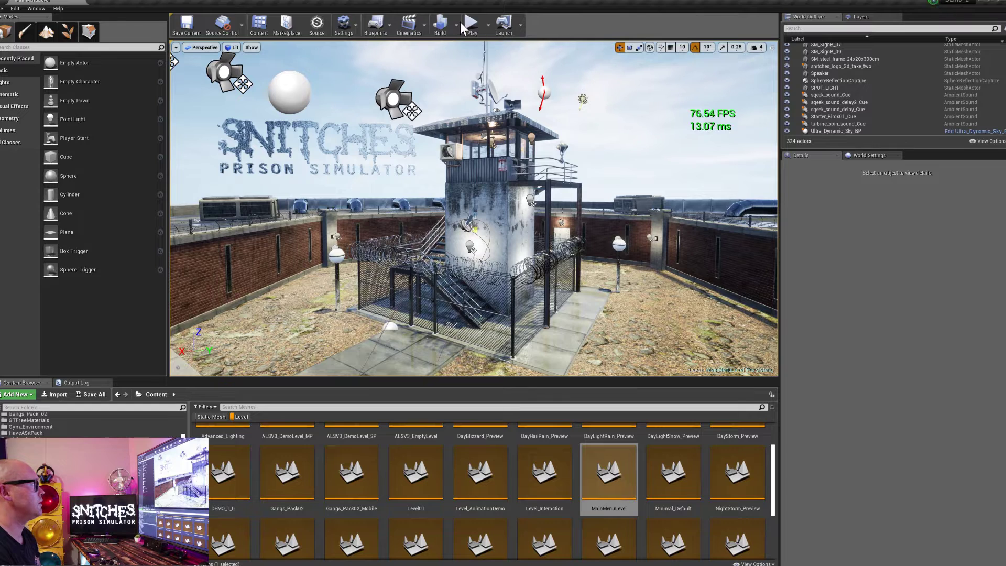
Step: Play the main menu level, stop the preview, and turn off the viewport's FPS display
click(469, 29)
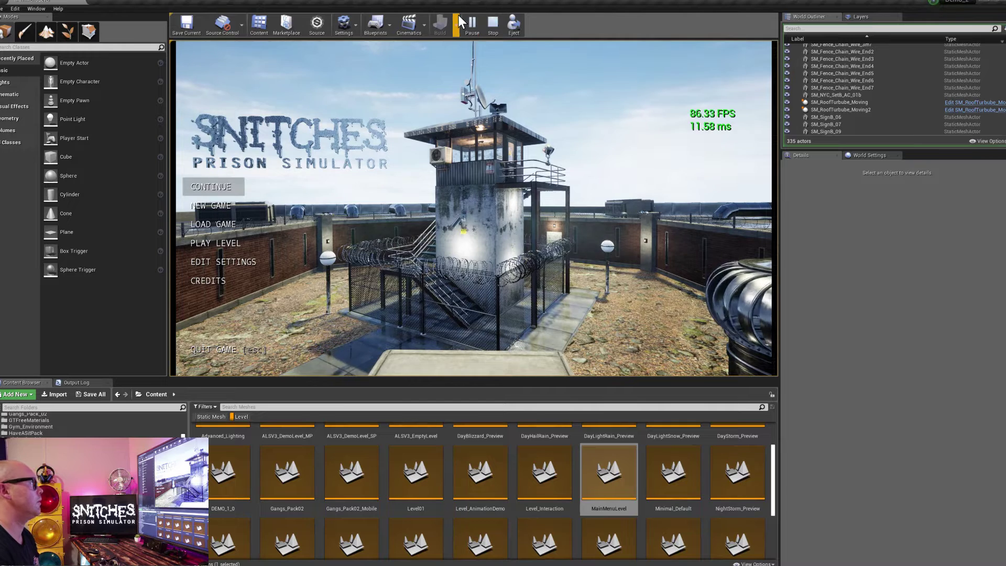
click(493, 27)
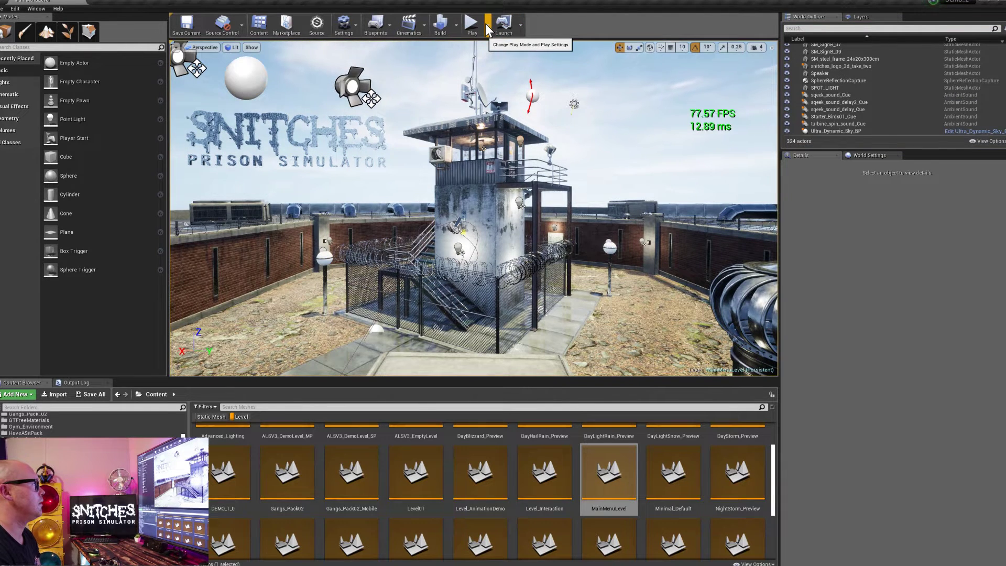
click(176, 48)
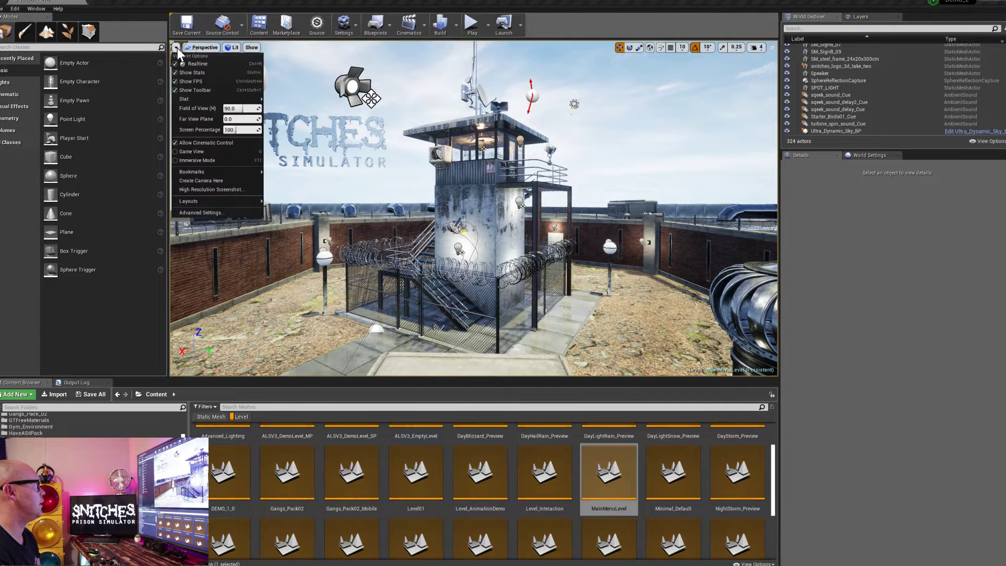
click(196, 81)
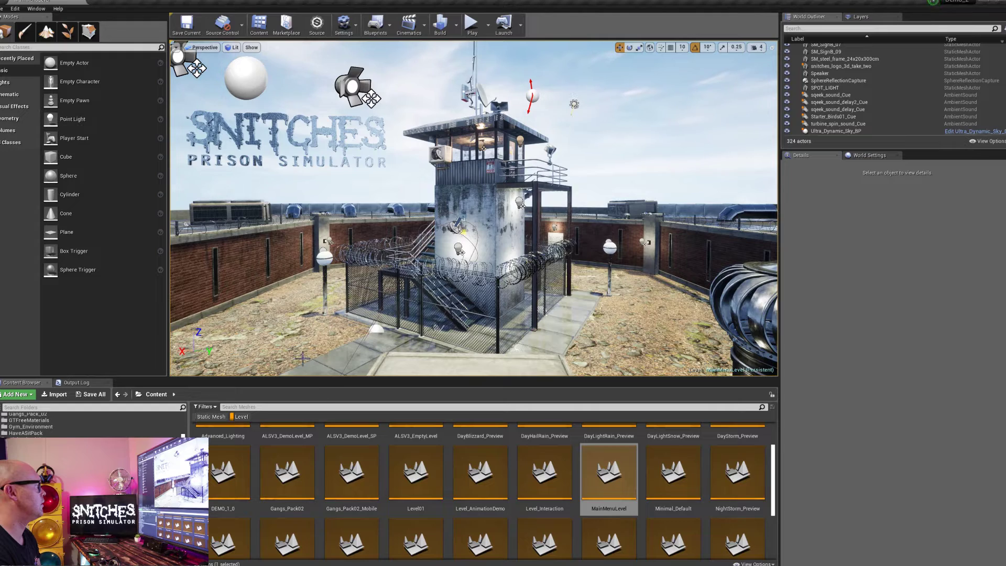
Step: Enlarge the level viewport downward and on both sides, and play and stop the level at the new size
drag(329, 378, 334, 456)
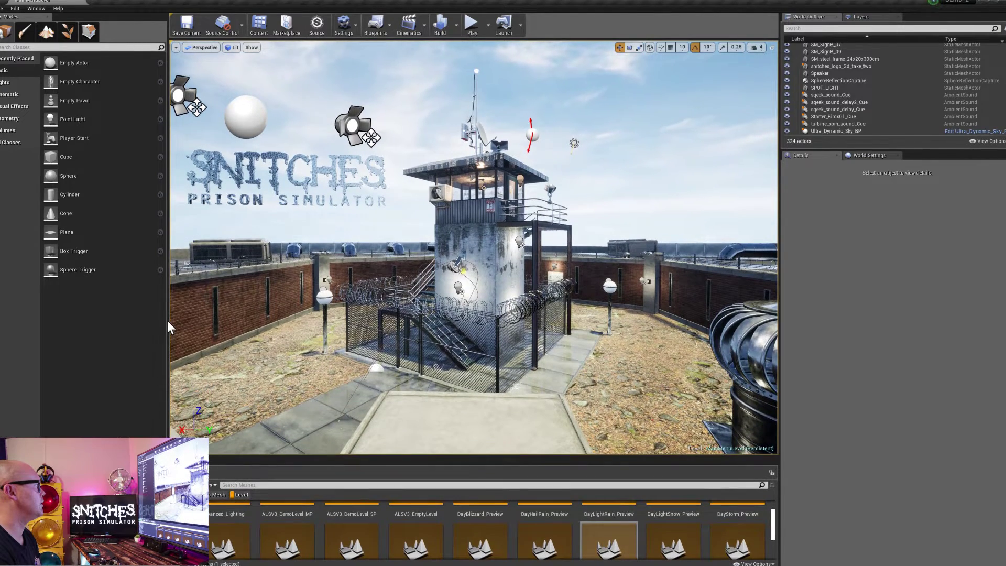
drag(167, 319, 120, 317)
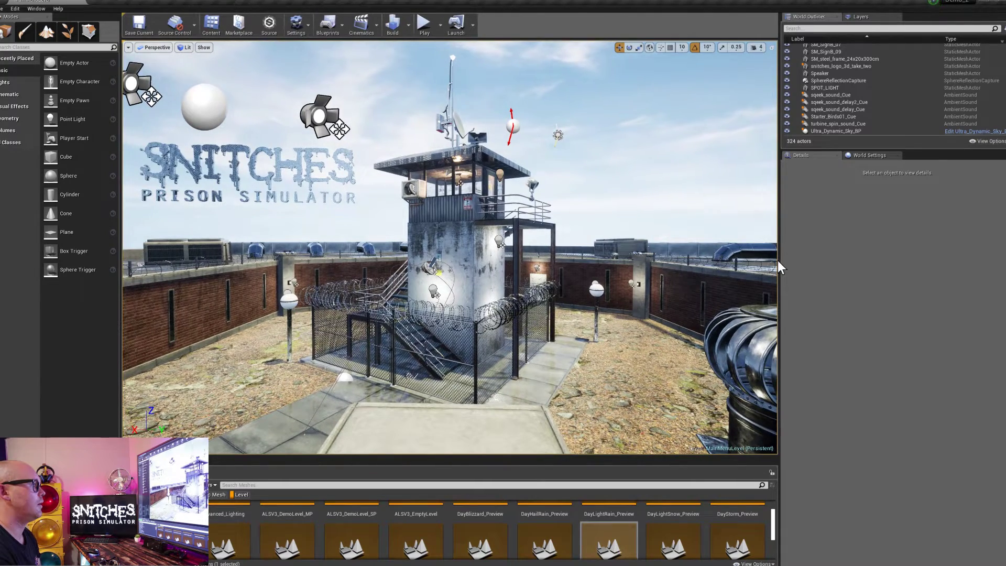
drag(780, 265, 878, 257)
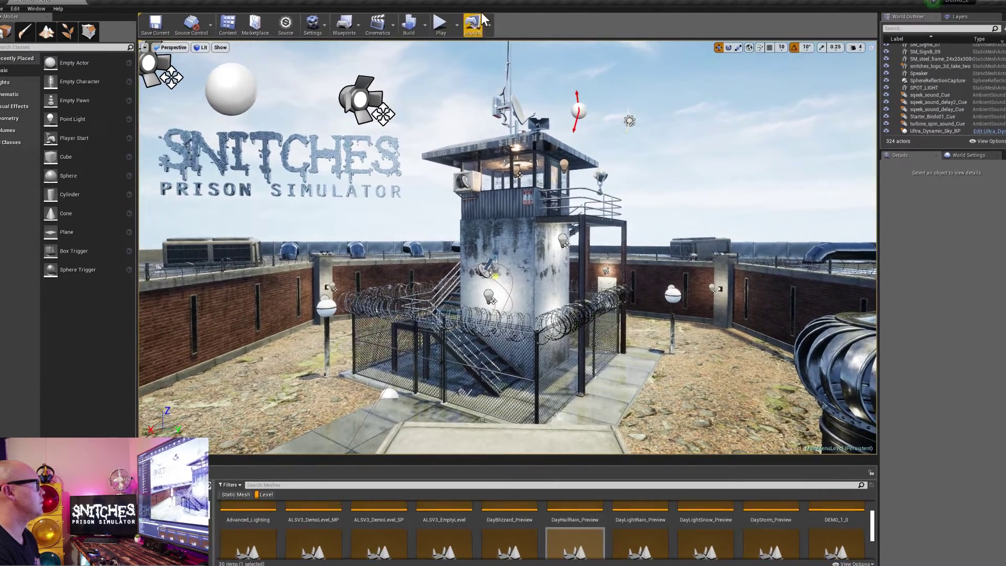
click(441, 24)
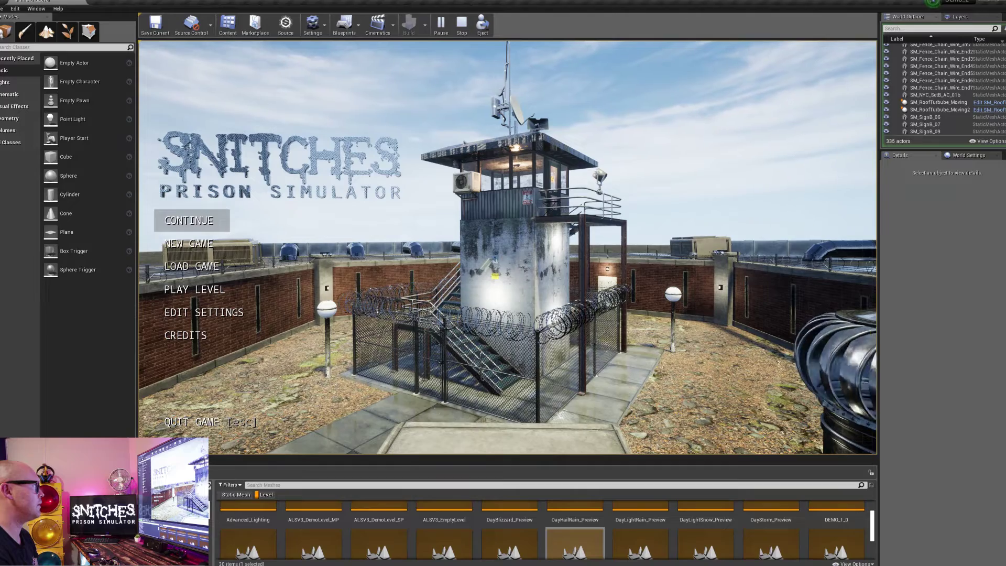
click(461, 24)
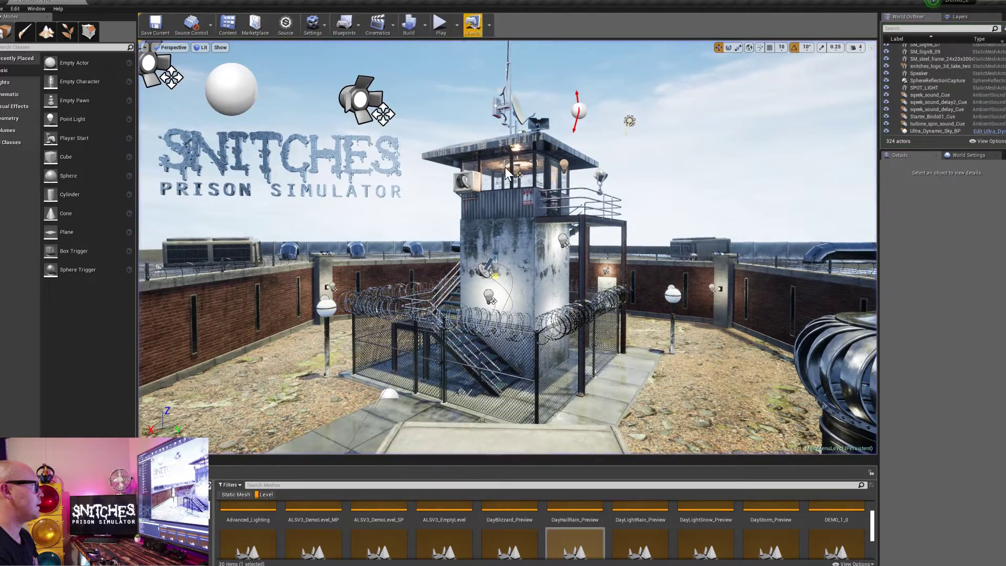
Step: Give the Content Browser more height, remove its Level filter, and search the assets for "lamp"
scroll(580, 343, up, 3)
right_drag(580, 343, 498, 355)
scroll(581, 346, up, 4)
right_drag(580, 345, 582, 407)
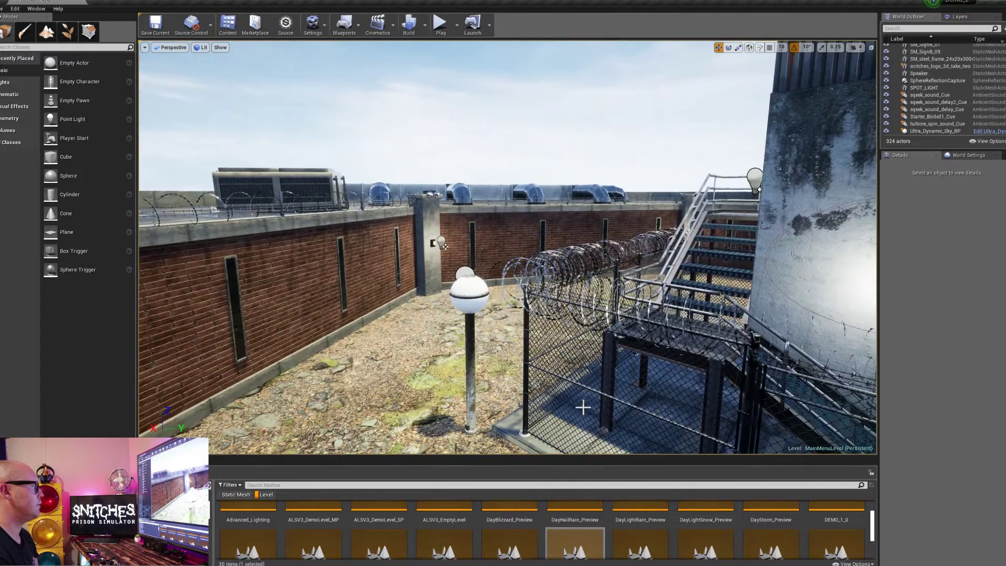
drag(570, 457, 518, 383)
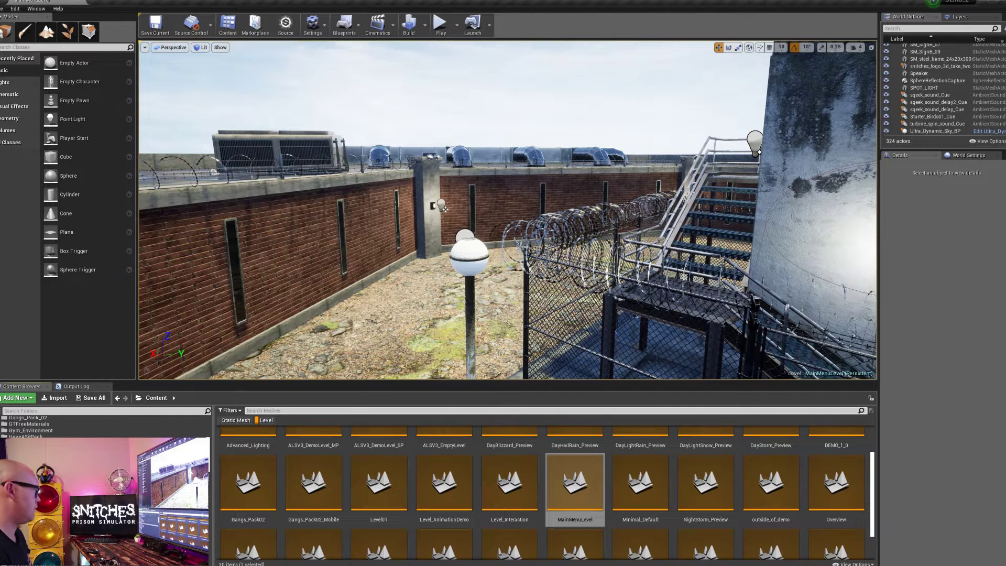
click(262, 421)
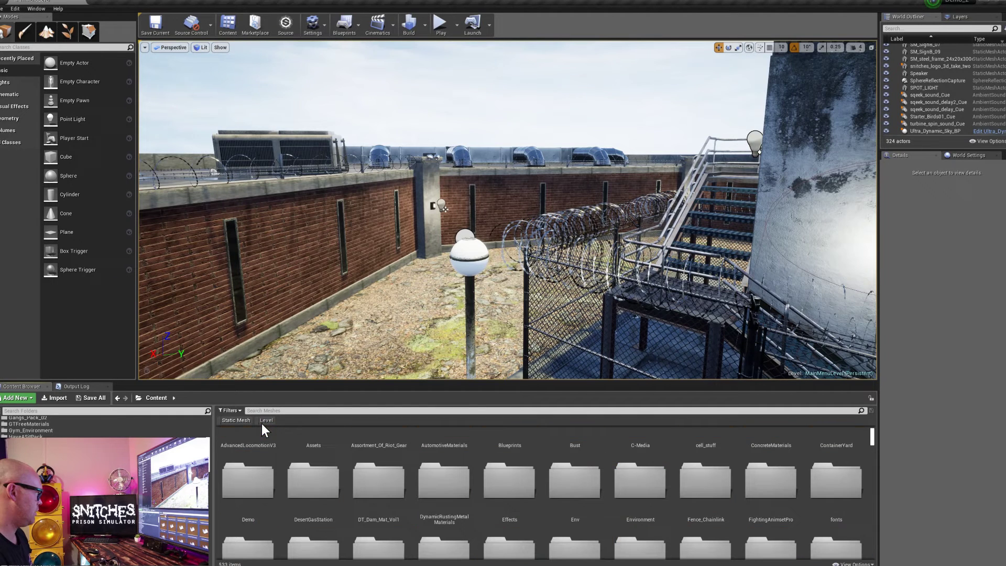
click(309, 412)
text(lamp)
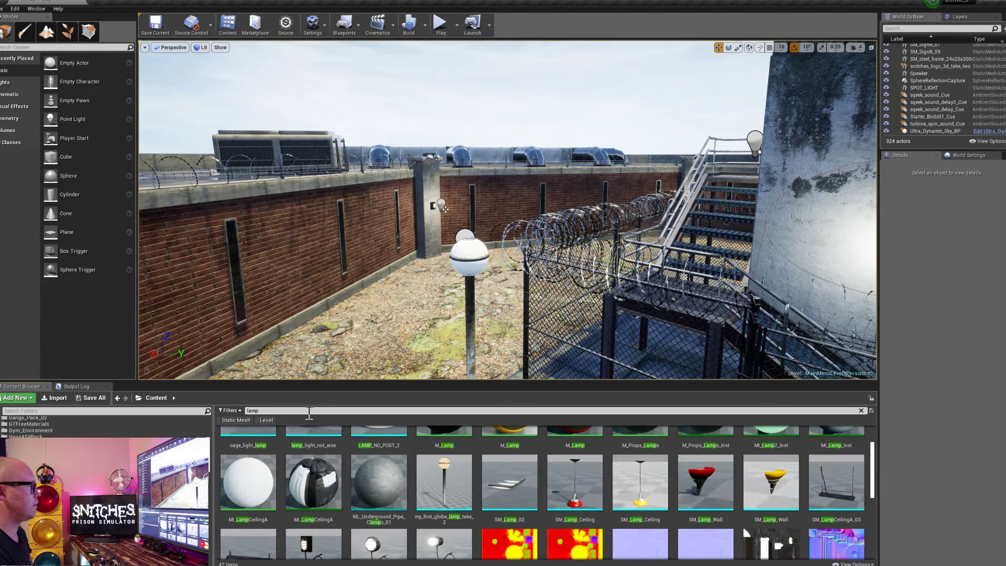
Step: Look through the lamp assets and select the SM_TunnelLamp02 static mesh
scroll(608, 509, down, 2)
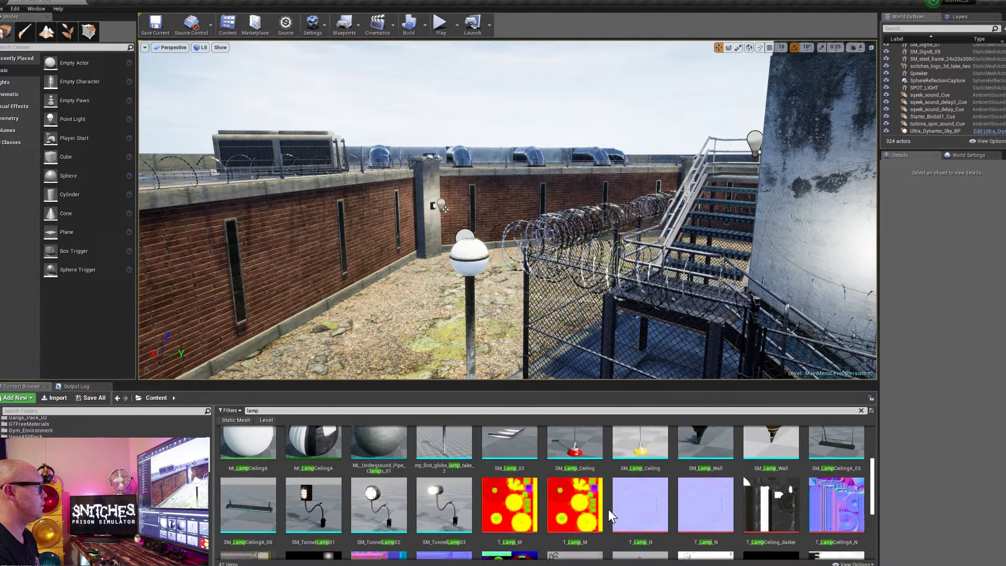
scroll(608, 509, down, 4)
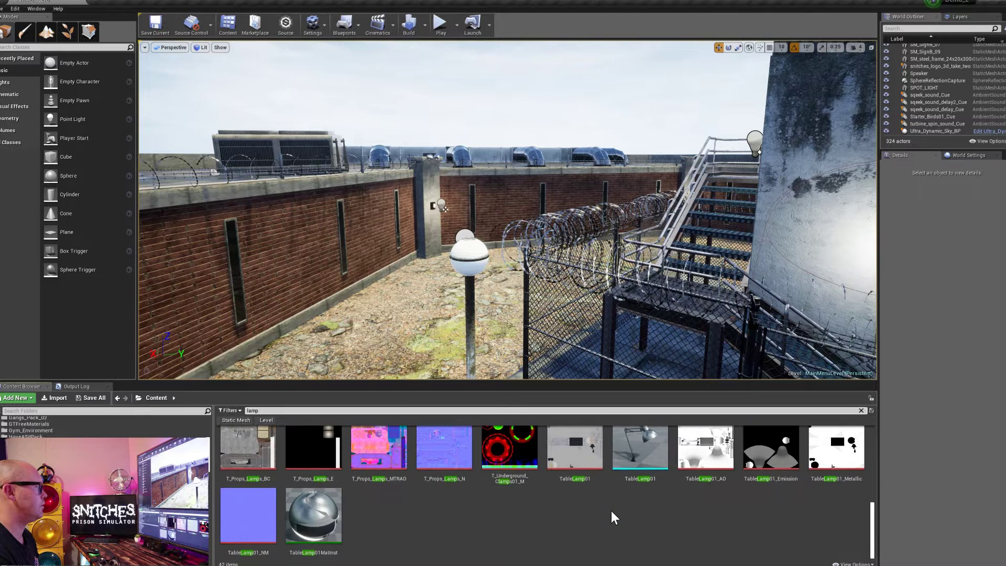
scroll(609, 509, up, 2)
scroll(610, 510, up, 2)
click(375, 508)
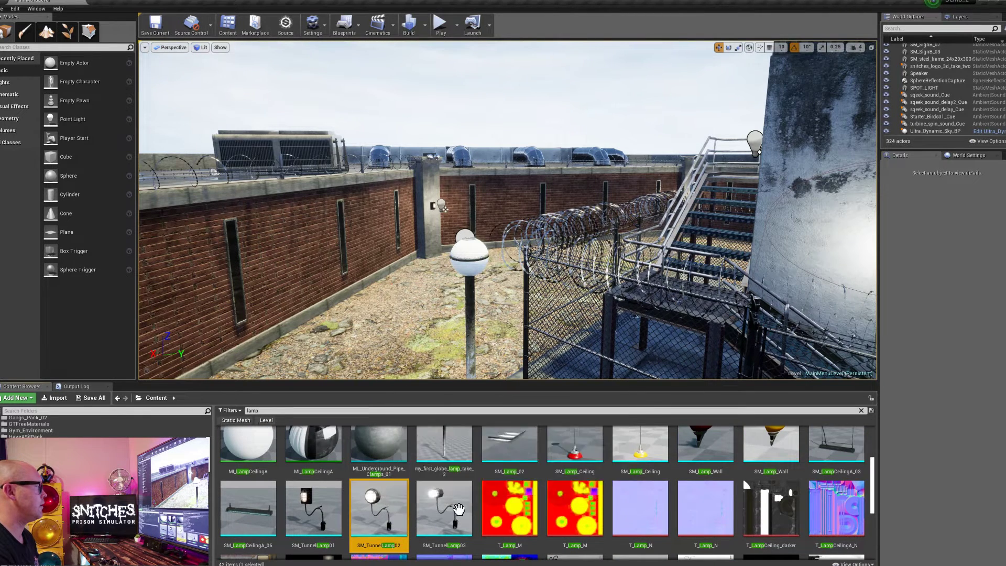
Step: Search the assets for "light" and look through them for a suitable lamp mesh
scroll(471, 513, up, 3)
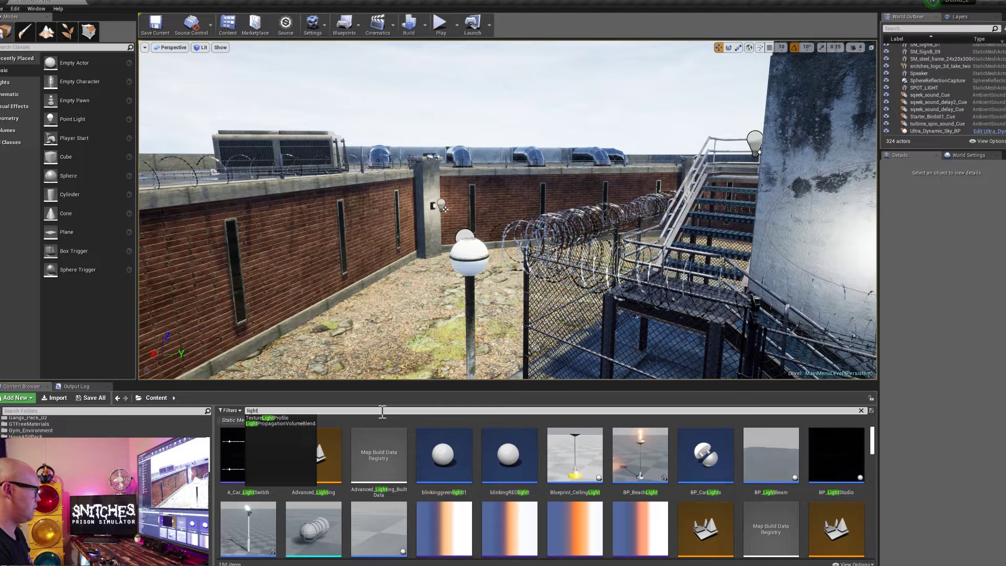
scroll(396, 430, down, 10)
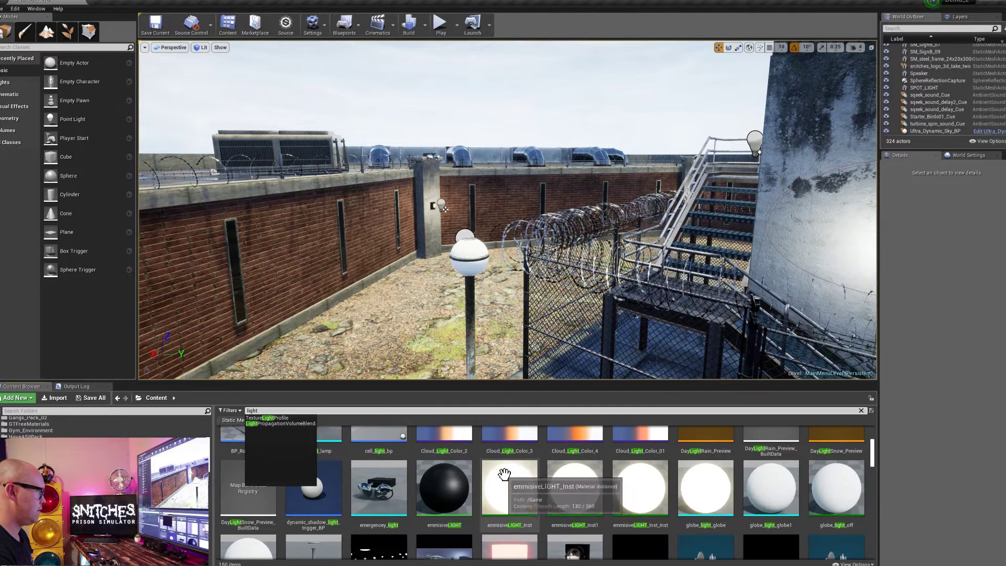
scroll(505, 473, down, 10)
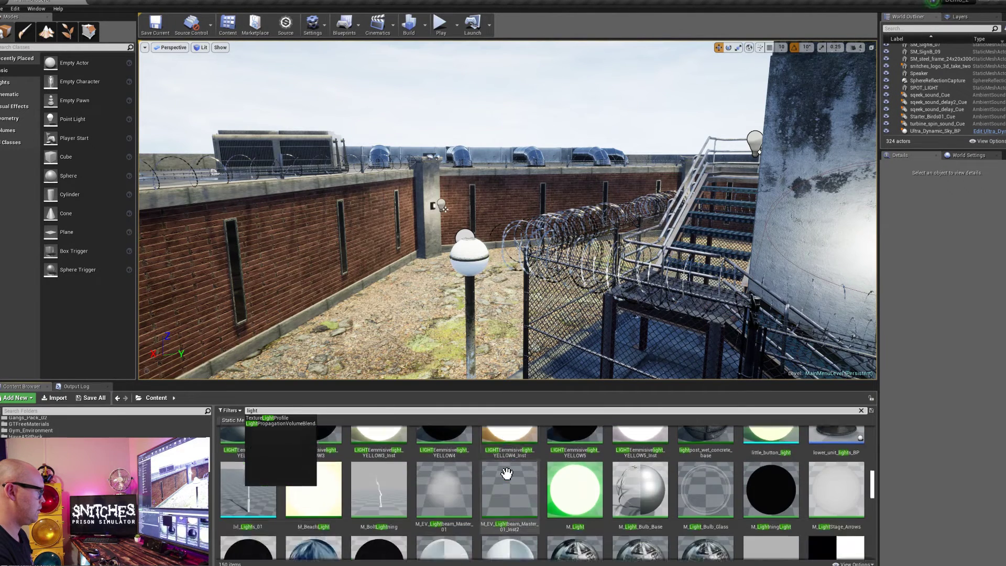
scroll(508, 473, down, 5)
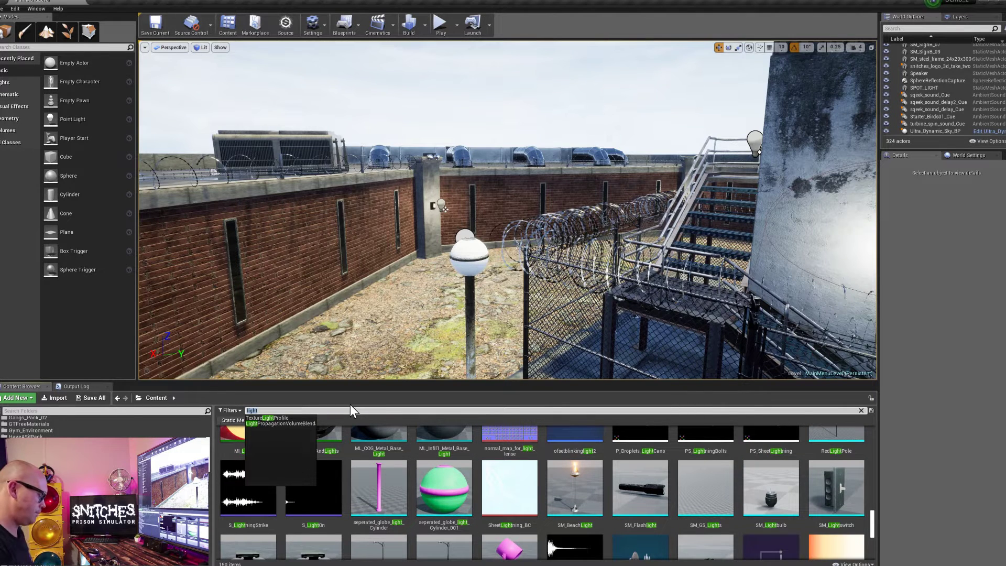
Step: Search the assets for "lamp" again and go back to the tunnel lamp meshes
text(lamp)
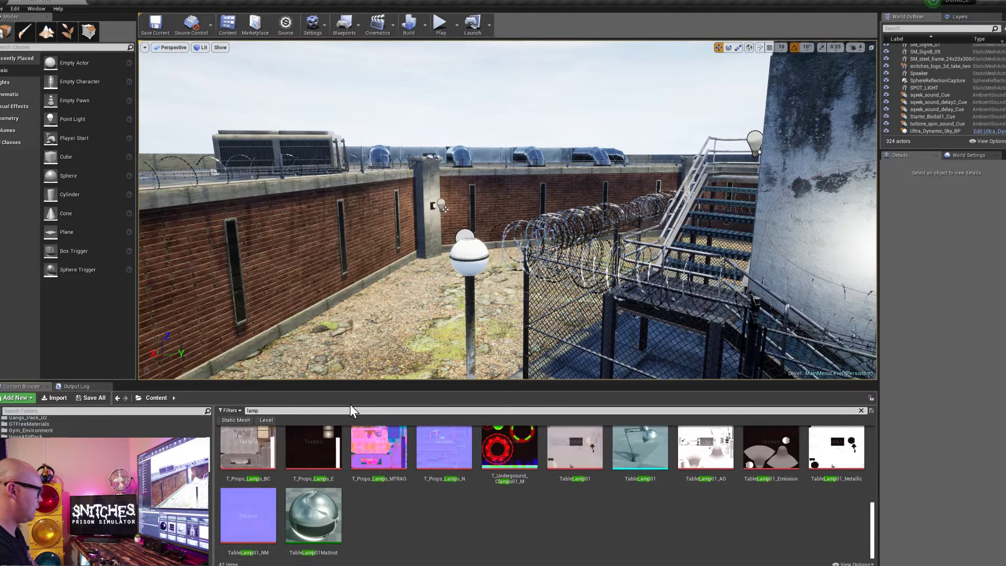
scroll(511, 500, up, 4)
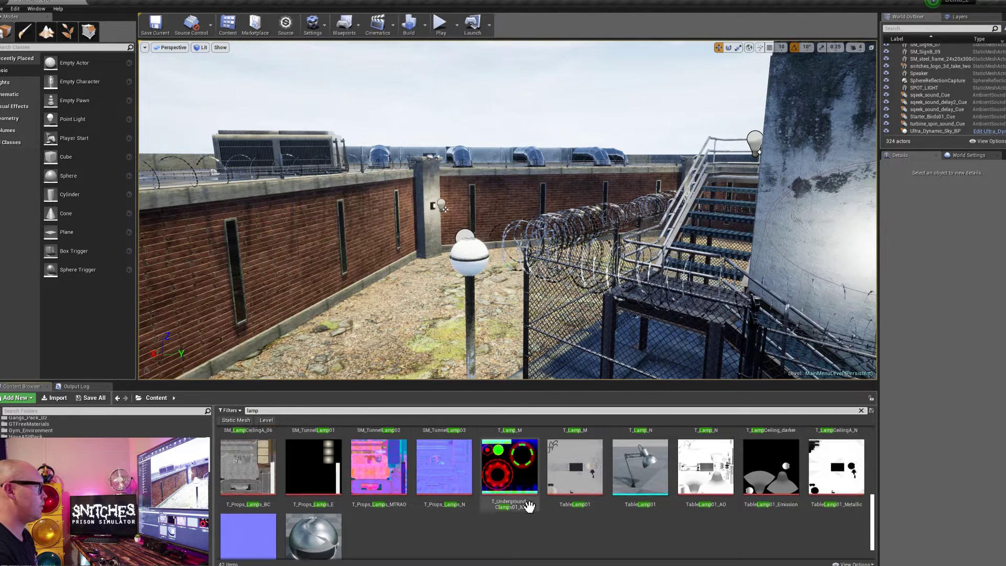
scroll(512, 505, down, 1)
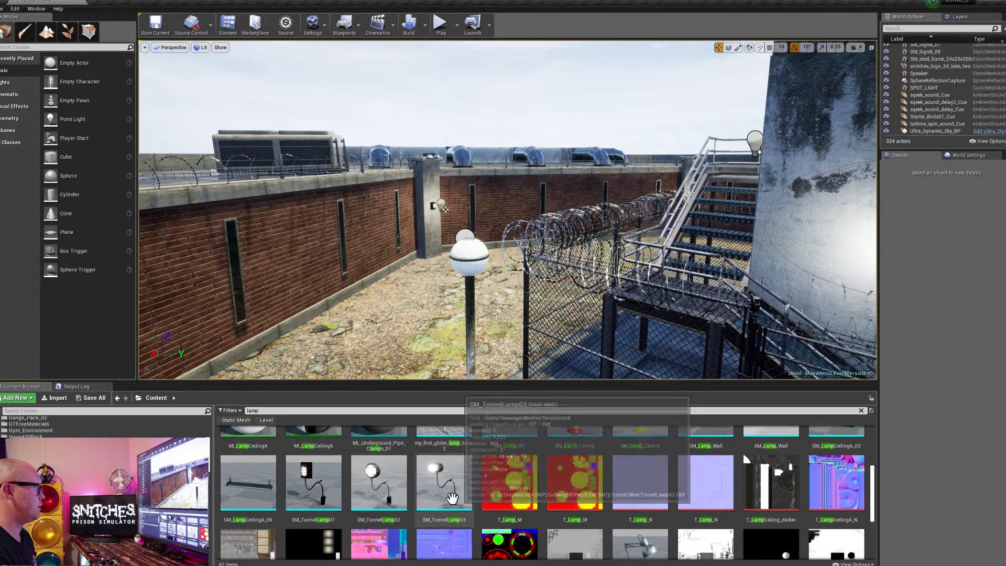
right_click(370, 485)
mouse_move(410, 376)
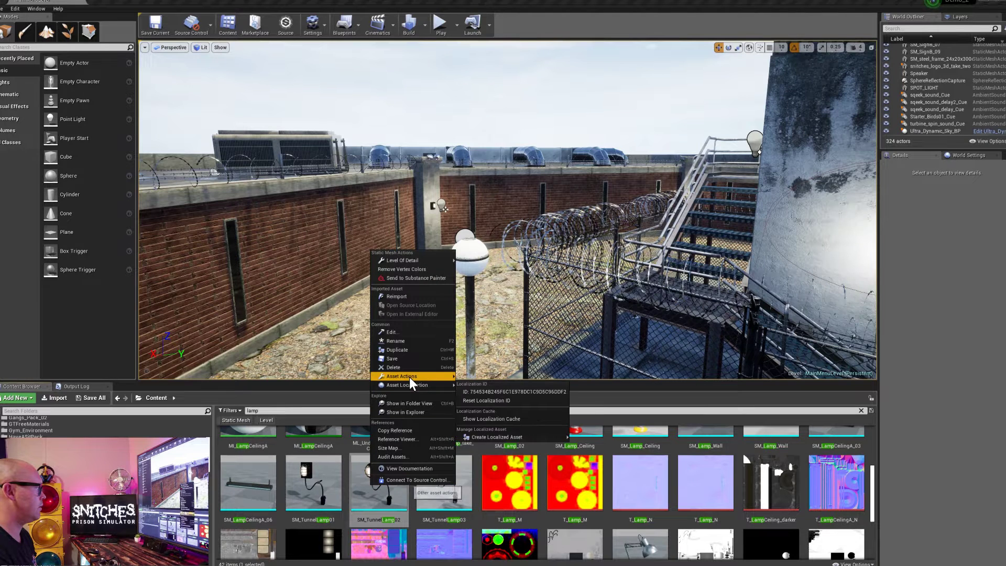
click(478, 423)
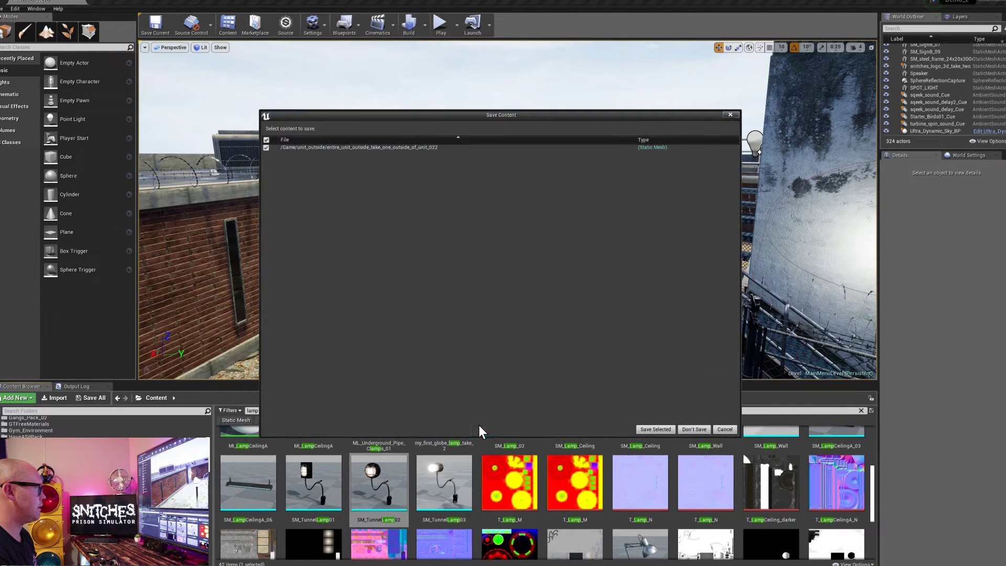
click(724, 428)
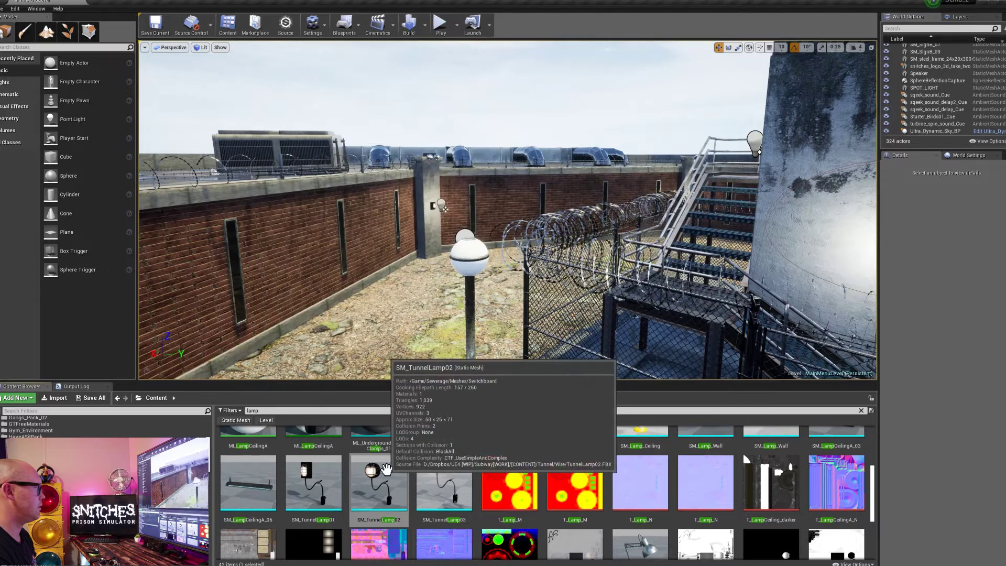
Step: Export the SM_TunnelLamp02 mesh as an FBX file to the HDD (D:) drive with the default FBX 2013 options
right_click(388, 470)
mouse_move(418, 363)
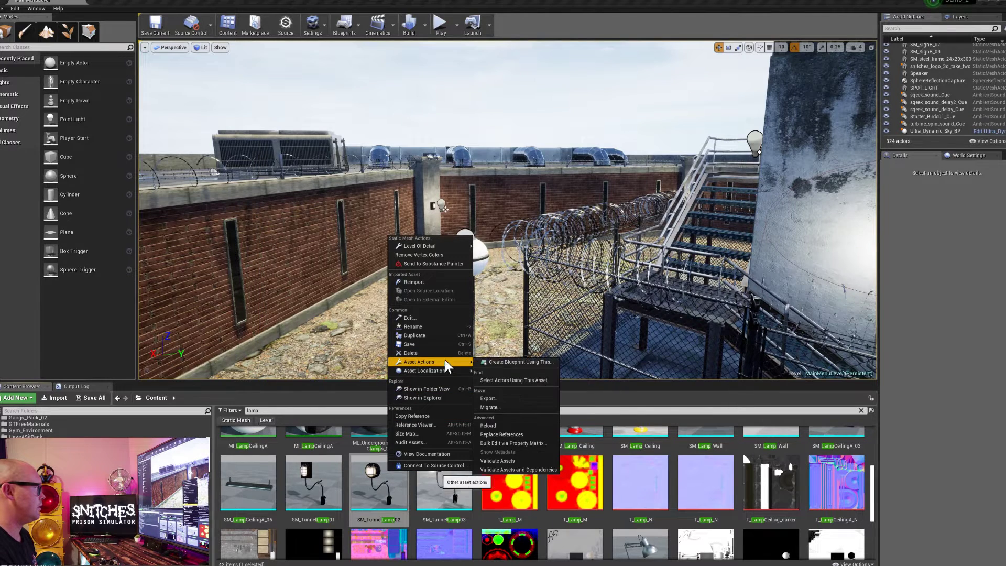
click(501, 400)
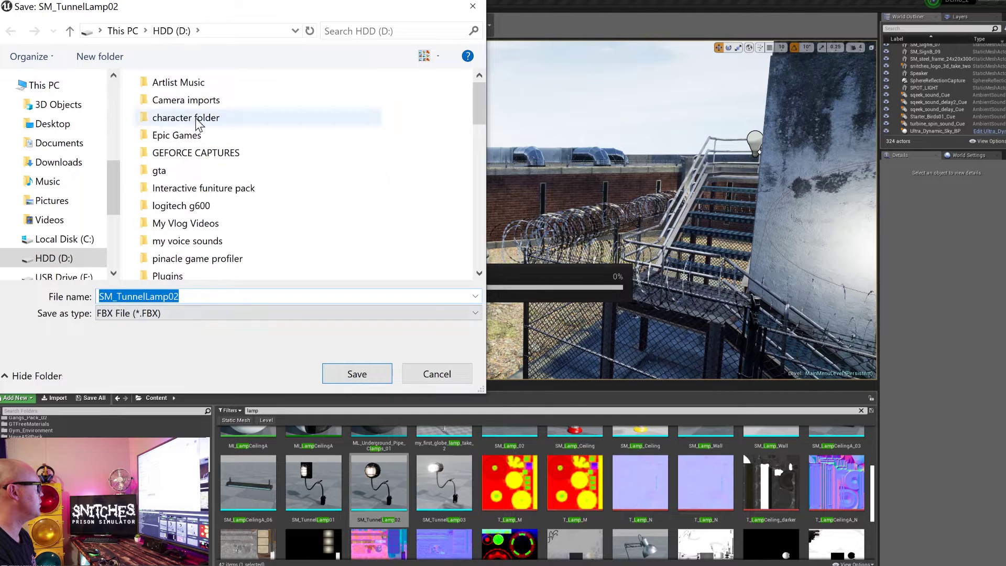
click(336, 375)
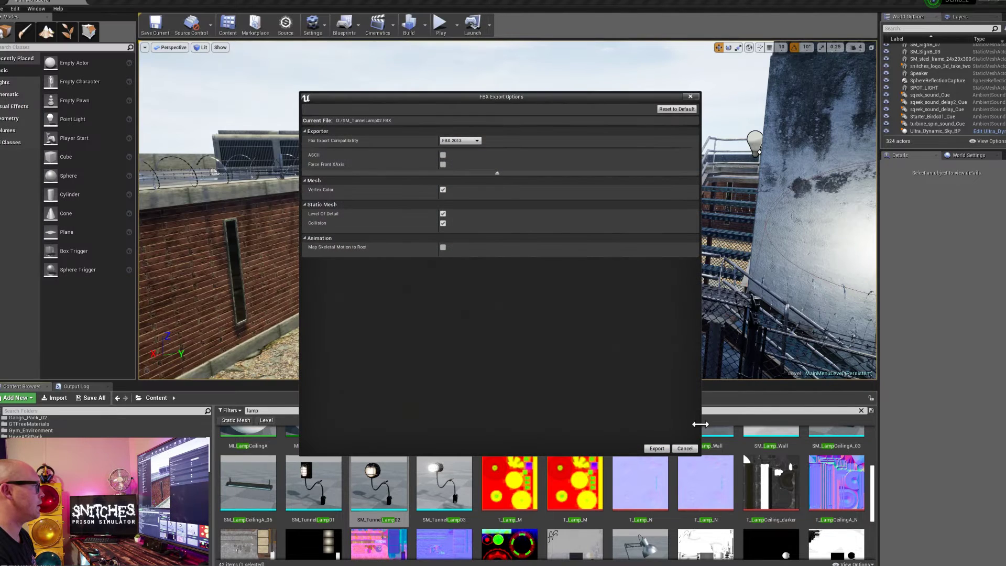
click(656, 448)
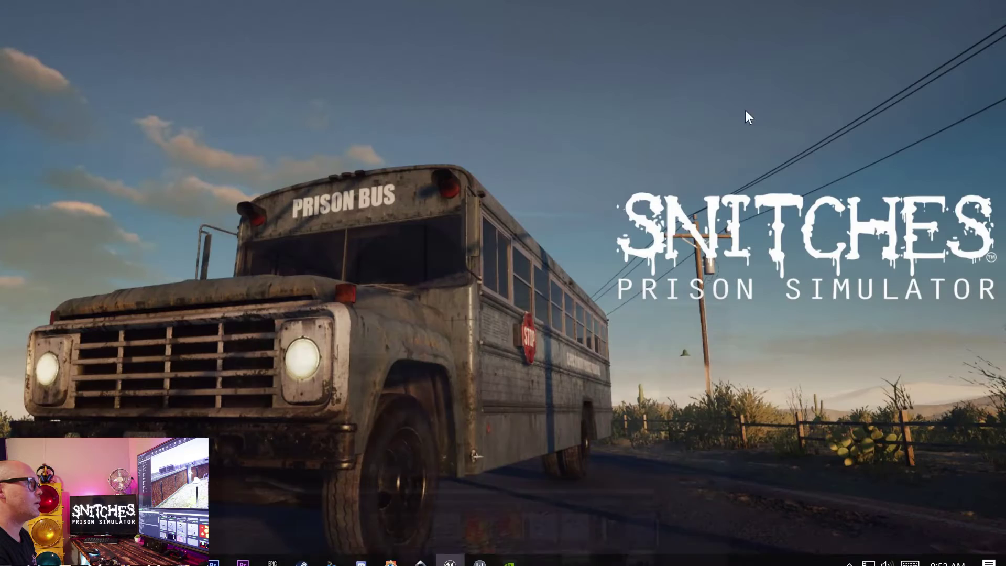
Step: Switch to Blender and delete the default cube, camera and lamp from the new scene
click(124, 559)
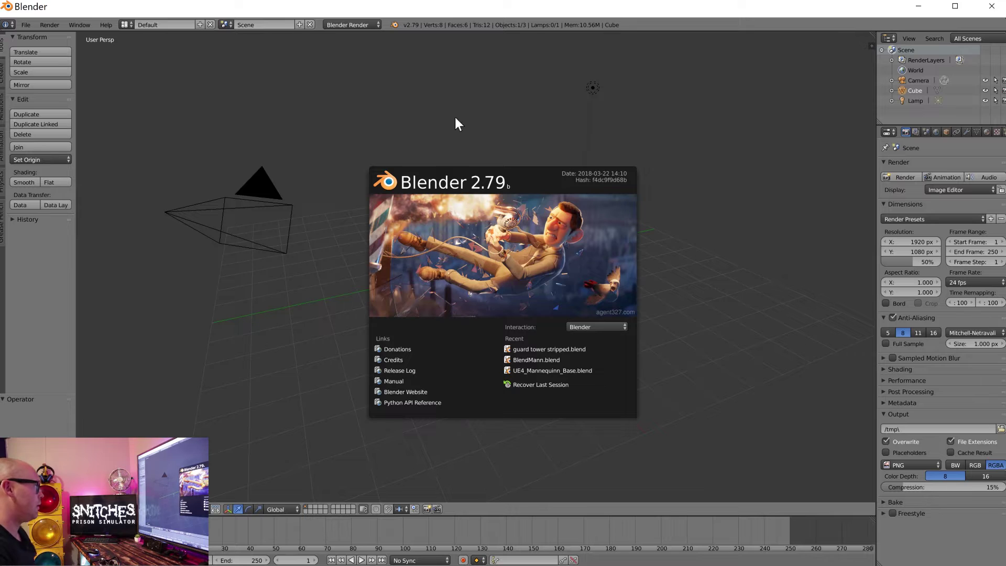
click(458, 165)
key(x)
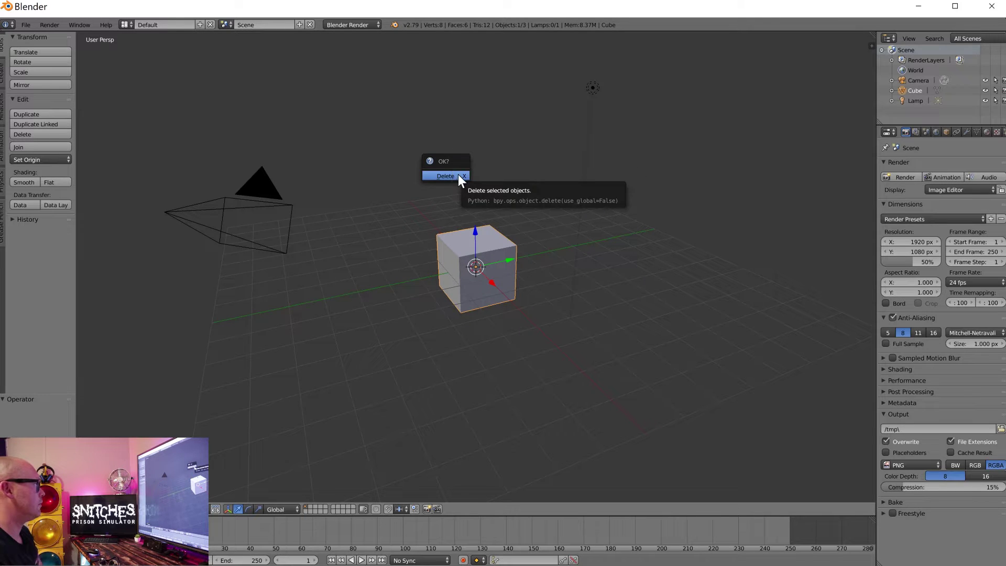
key(a)
key(a)
key(x)
click(564, 189)
Step: Import SM_TunnelLamp02.FBX from the HDD (D:) drive into the empty scene
click(27, 25)
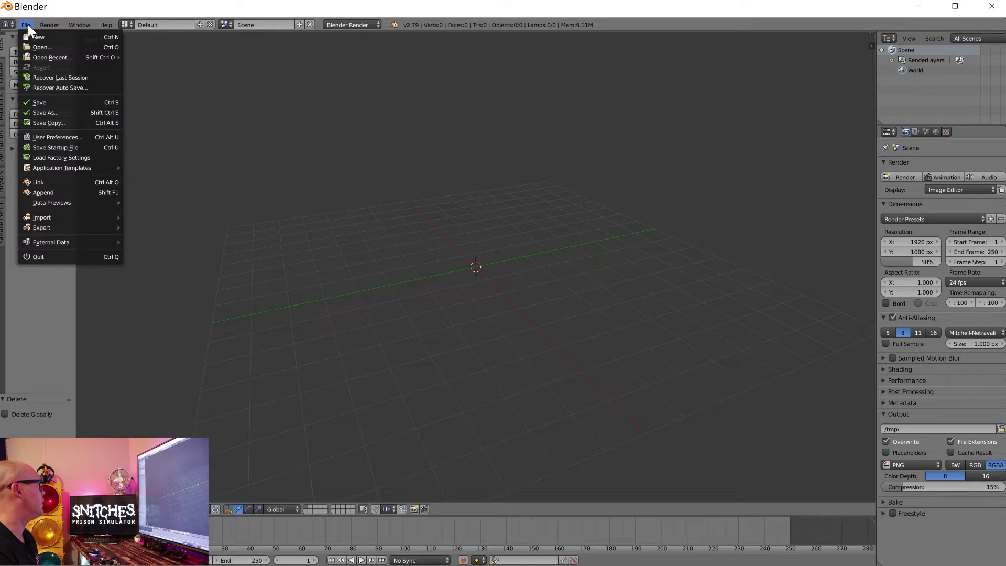
mouse_move(43, 218)
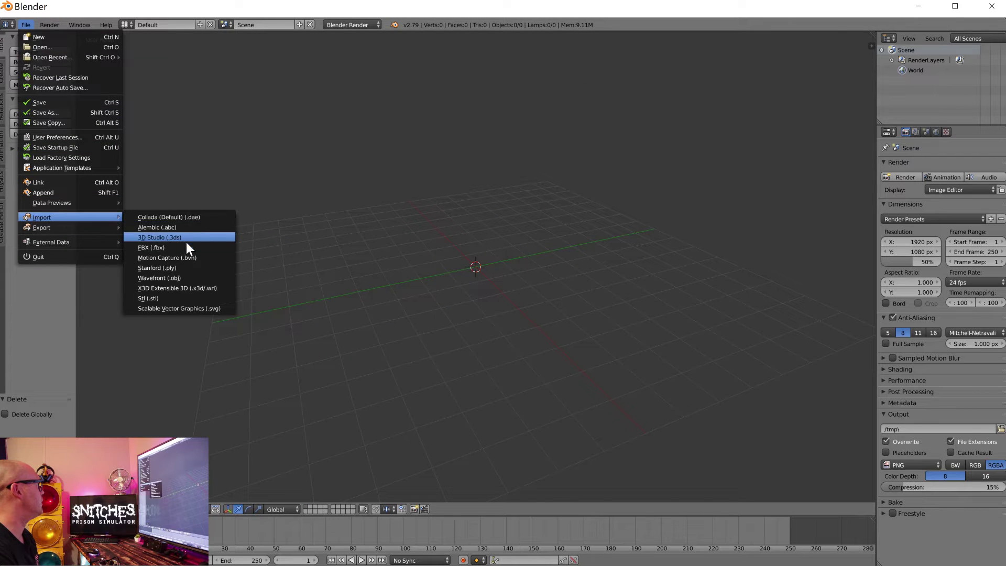
click(182, 247)
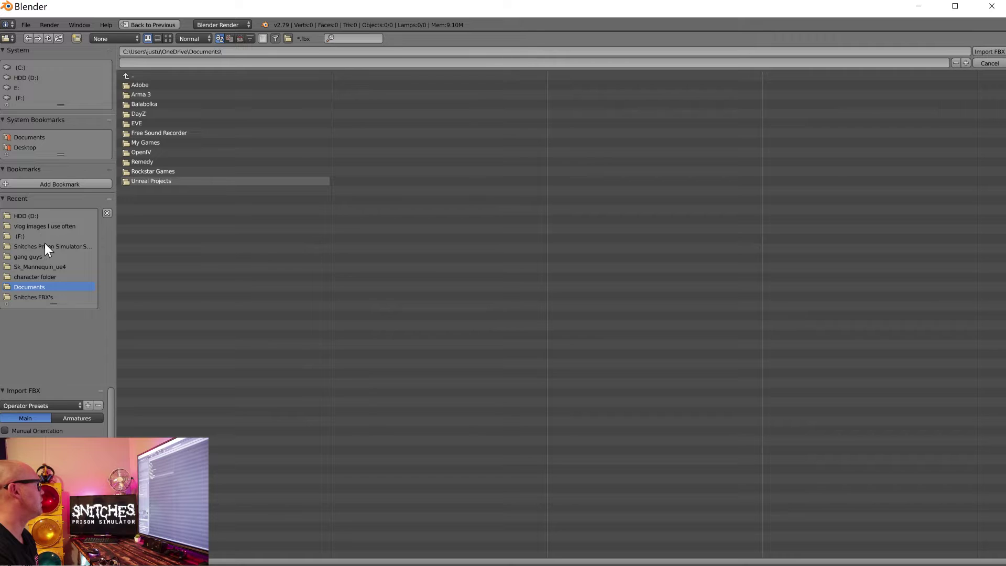
click(26, 214)
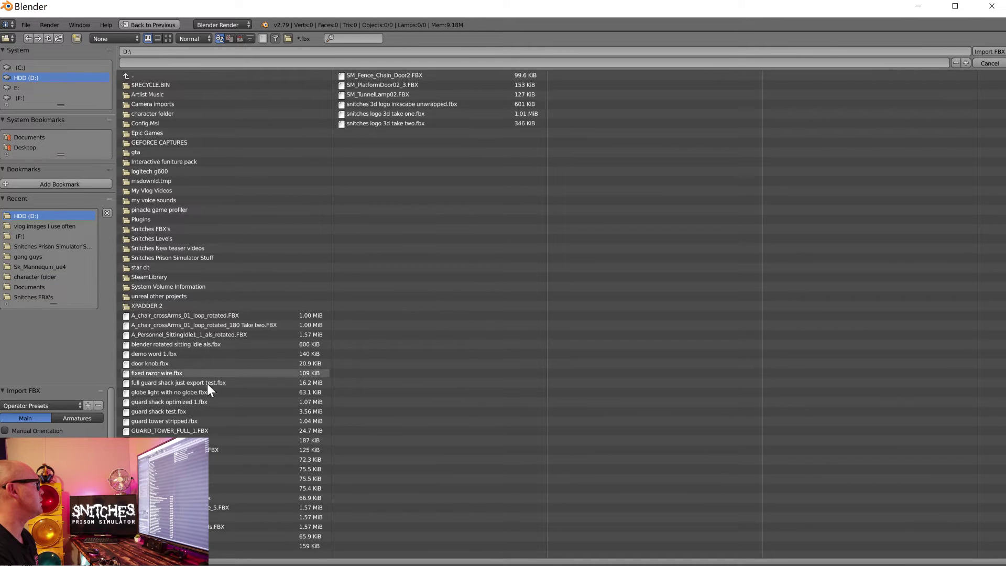
click(384, 97)
click(984, 52)
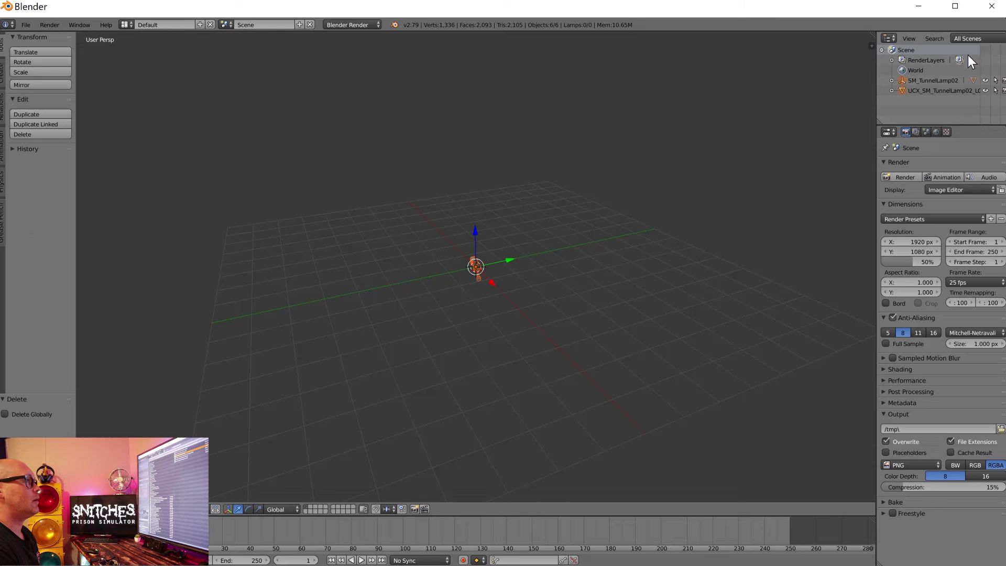
Step: Delete the UCX_SM_TunnelLamp02 collision mesh surrounding the imported lamp
scroll(489, 300, up, 5)
scroll(475, 285, down, 3)
scroll(471, 285, up, 3)
middle_drag(470, 285, 492, 266)
scroll(507, 292, up, 2)
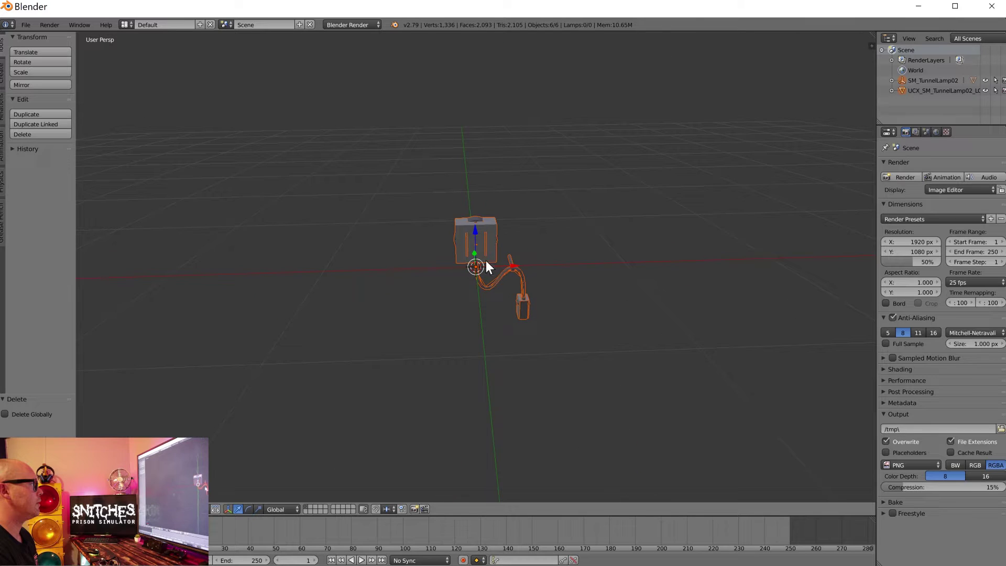
right_click(490, 234)
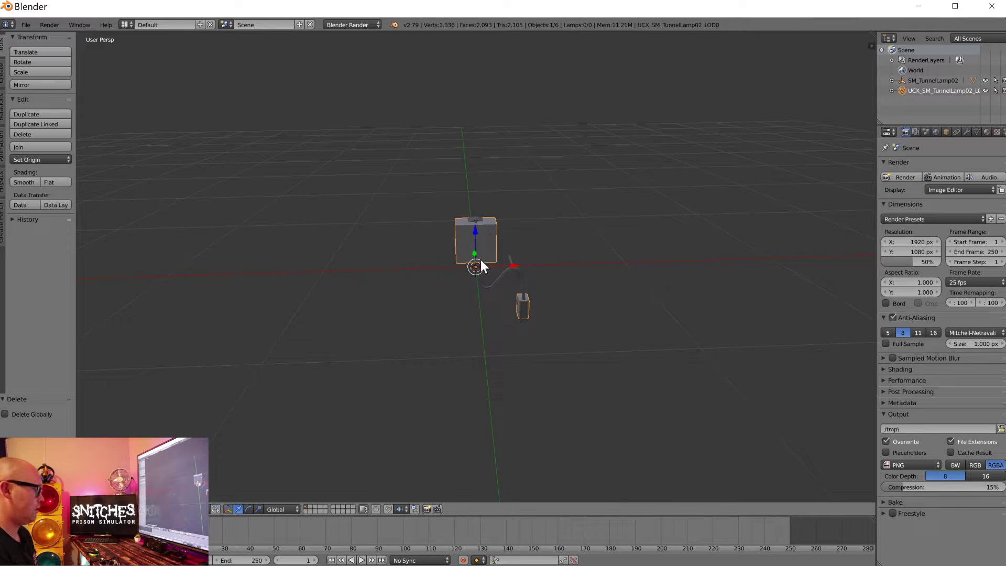
key(x)
click(464, 260)
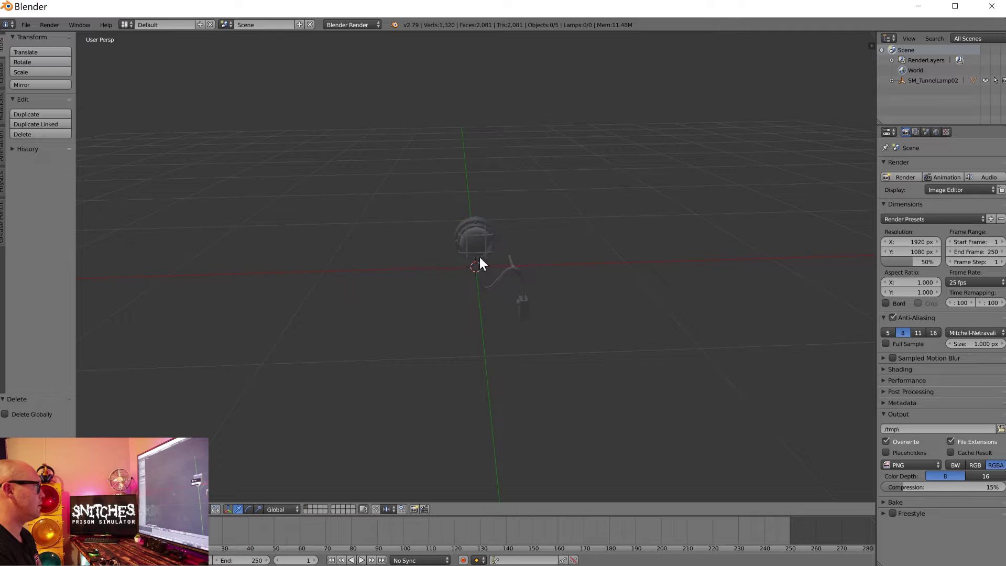
Step: Move the SM_TunnelLamp02_LOD0 mesh about 0.287 along X, away from the overlapping LOD copies
scroll(491, 259, up, 2)
right_click(480, 224)
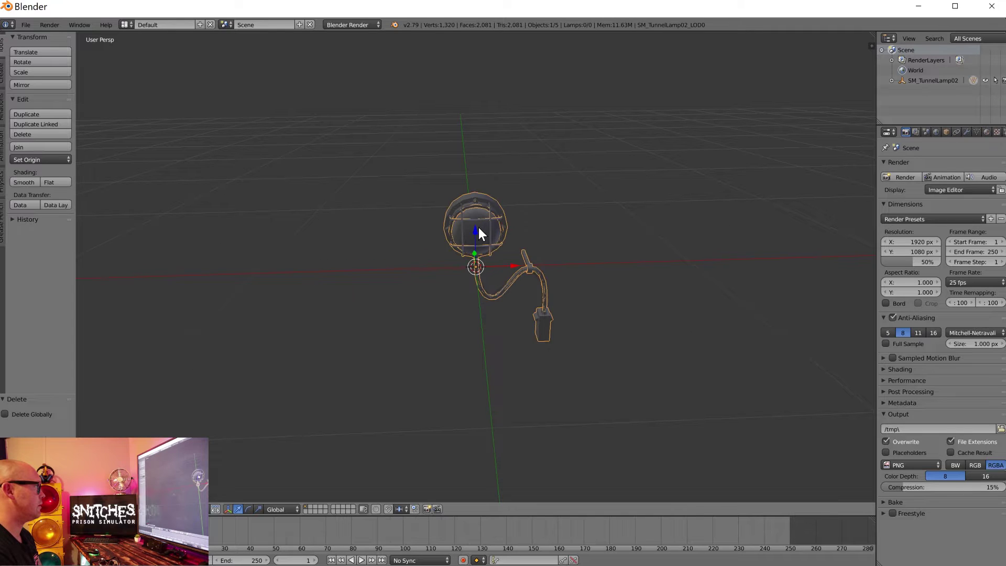
key(shift+d)
click(572, 257)
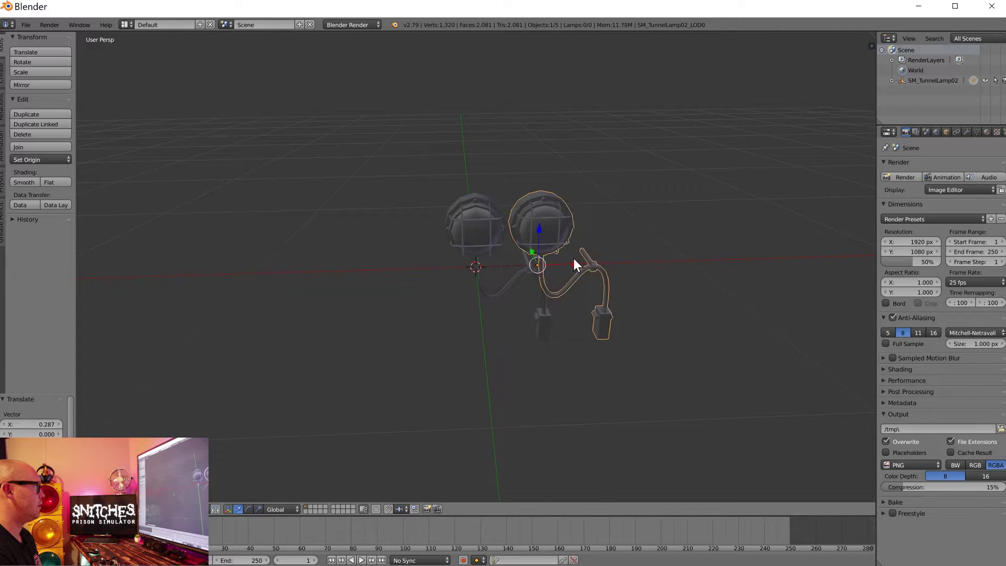
scroll(573, 257, up, 1)
middle_drag(572, 258, 564, 249)
scroll(564, 249, down, 2)
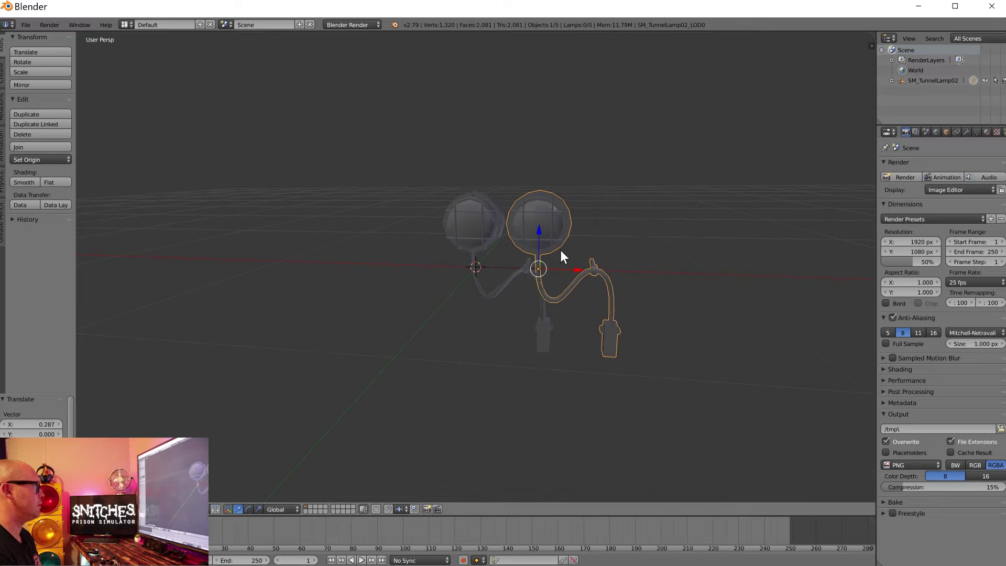
Step: Delete the three overlapping LOD lamps at the origin and move the LOD0 lamp back about -0.266 along X
right_click(475, 227)
key(x)
click(475, 228)
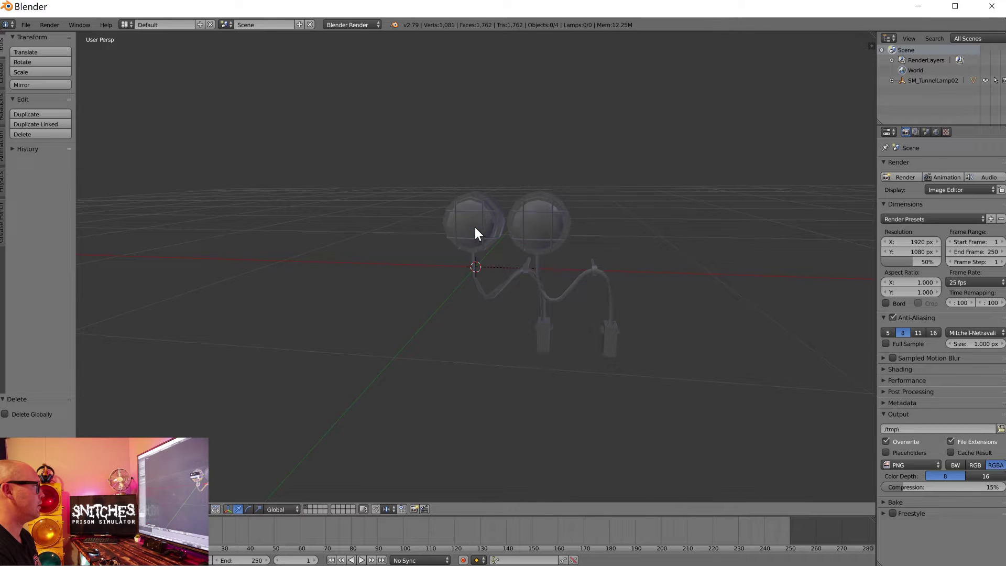
right_click(475, 227)
key(x)
click(474, 228)
right_click(475, 221)
key(x)
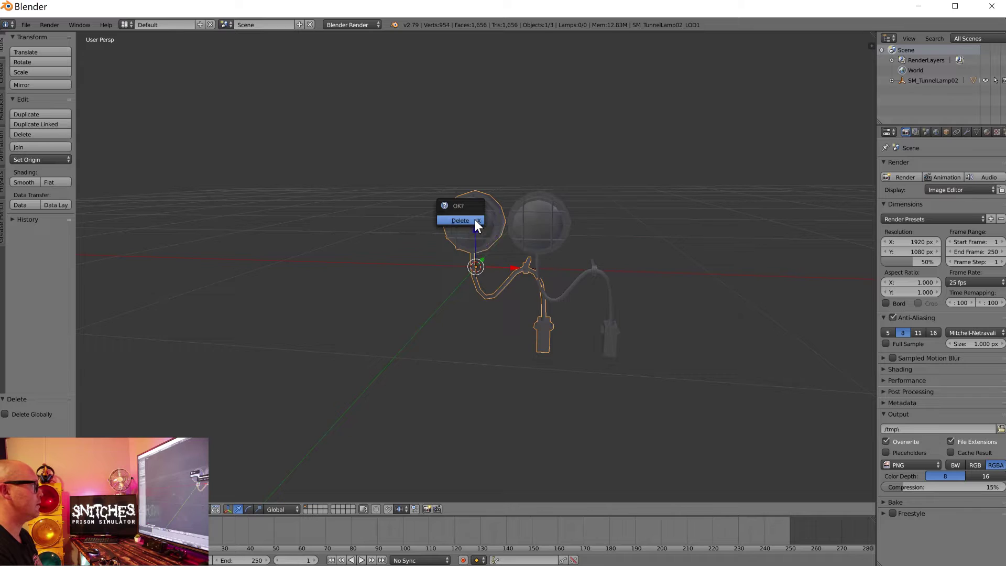
click(475, 220)
key(x)
right_click(538, 221)
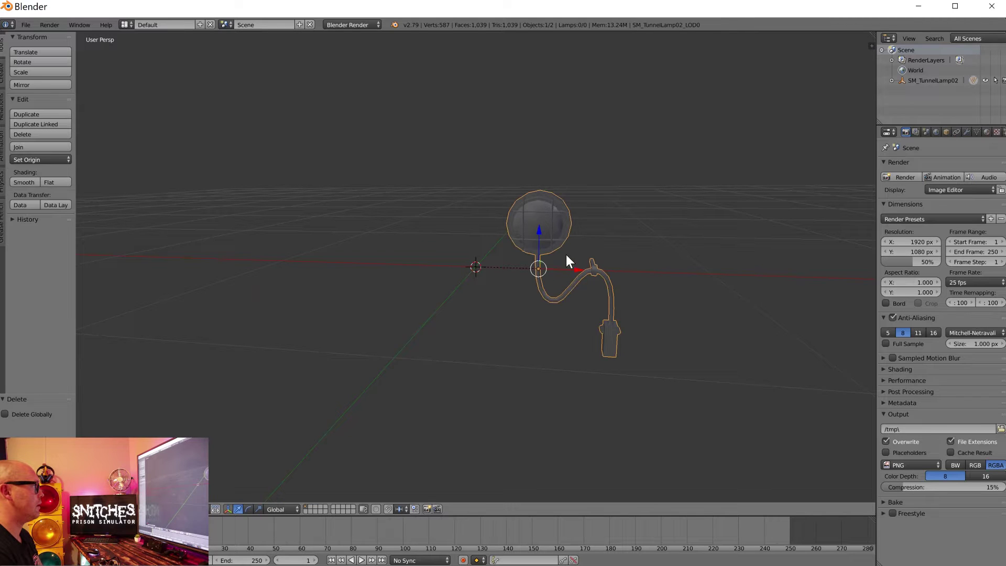
drag(578, 268, 519, 273)
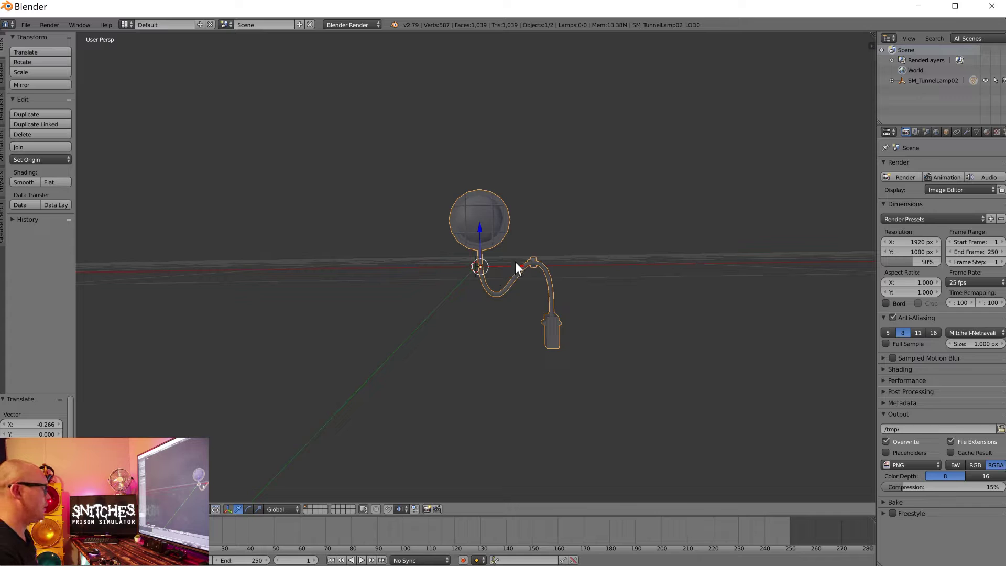
Step: In wireframe edit mode, circle-select the cable and box hanging below the lamp head and delete their faces
key(Tab)
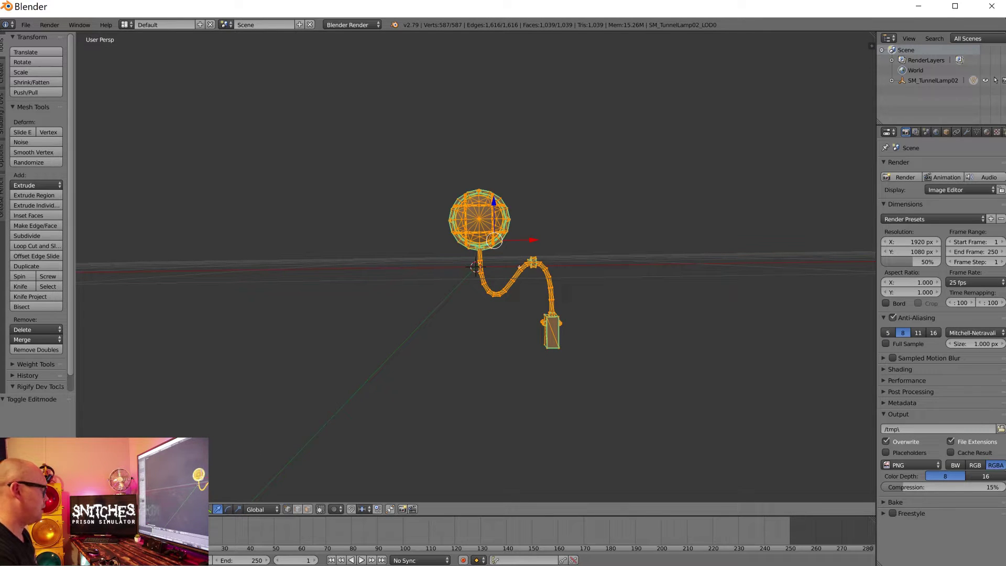
key(a)
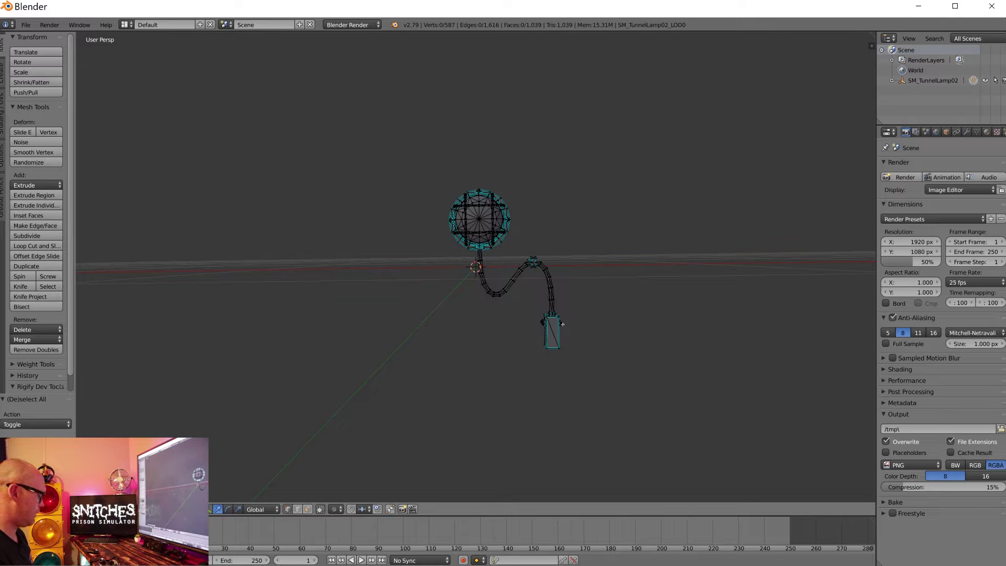
key(z)
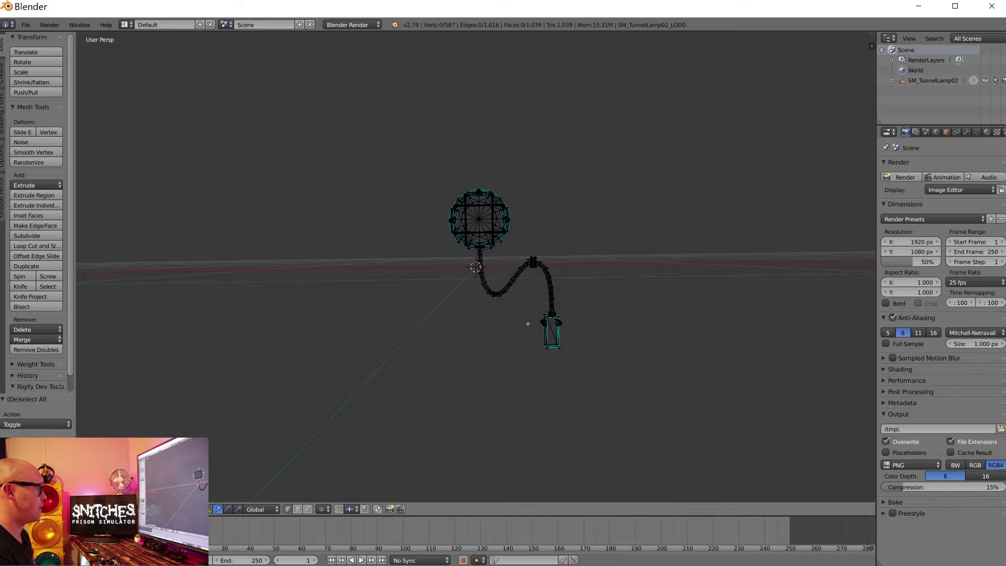
scroll(527, 323, down, 10)
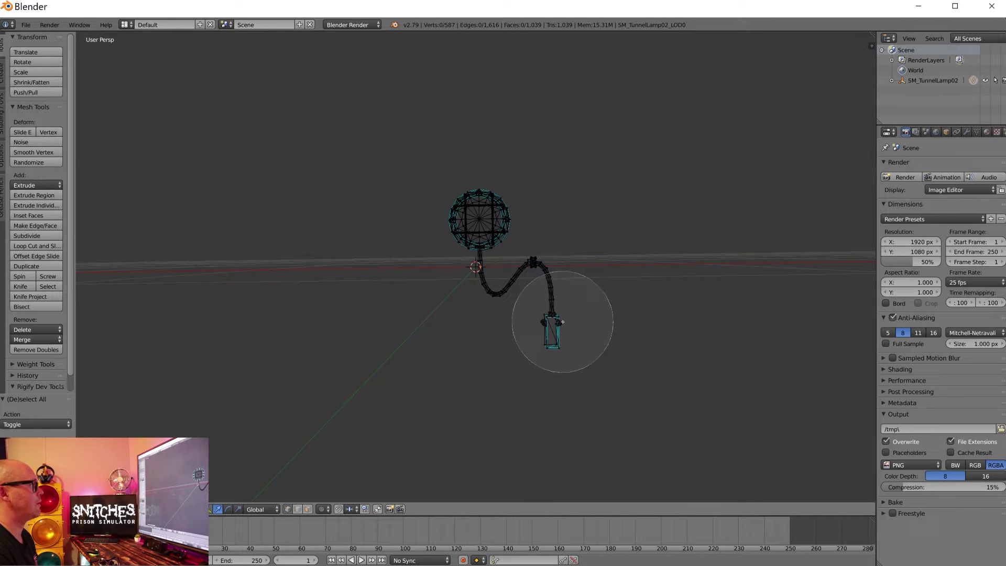
mouse_move(561, 314)
mouse_down()
mouse_move(562, 293)
mouse_move(548, 309)
mouse_move(487, 300)
mouse_up()
key(Escape)
click(308, 510)
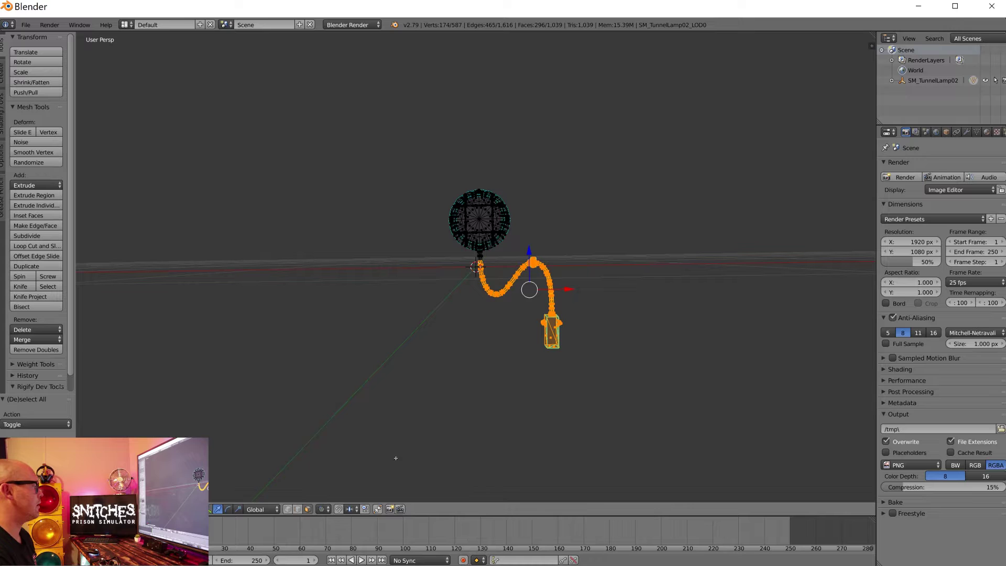
key(c)
scroll(490, 309, up, 2)
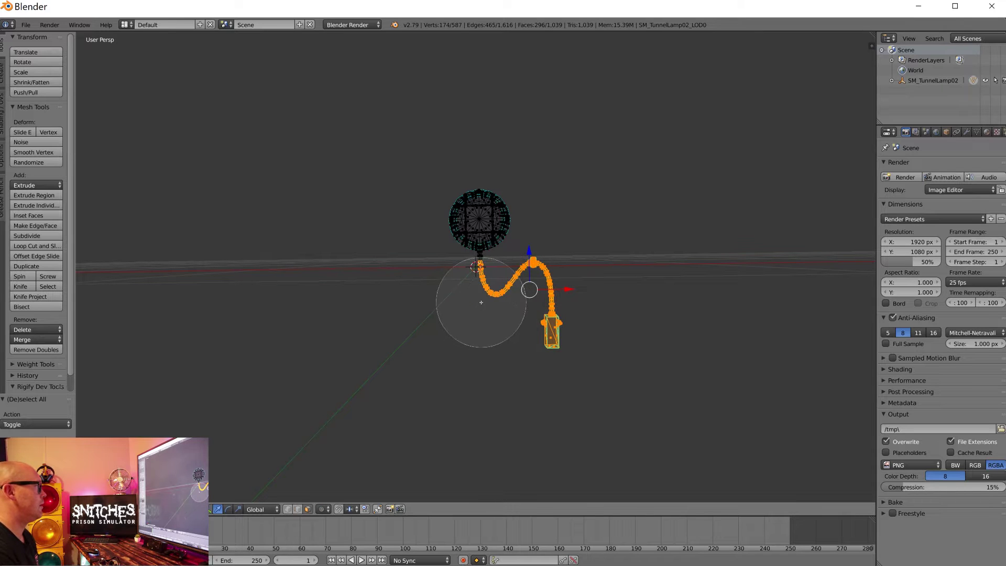
click(481, 299)
key(Escape)
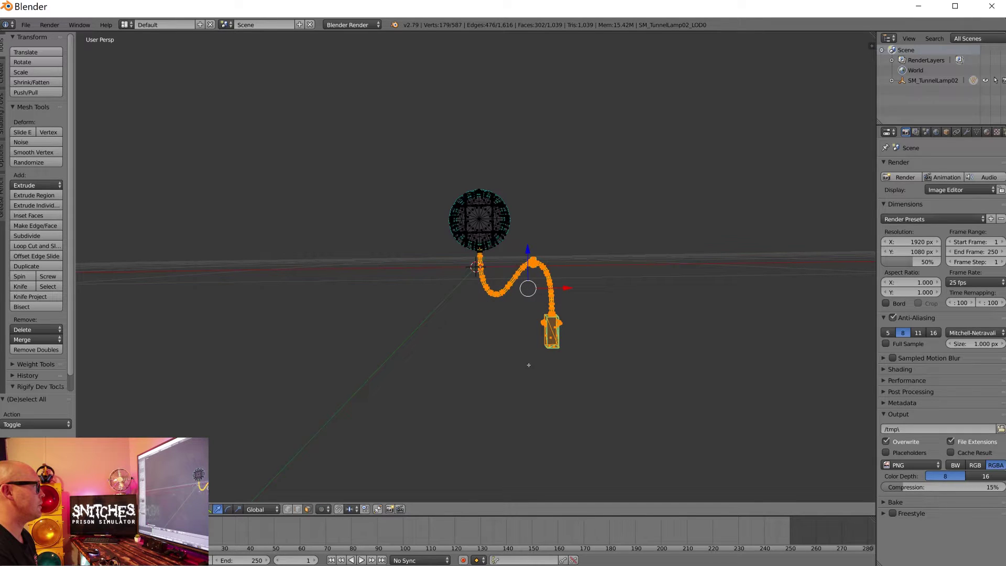
key(x)
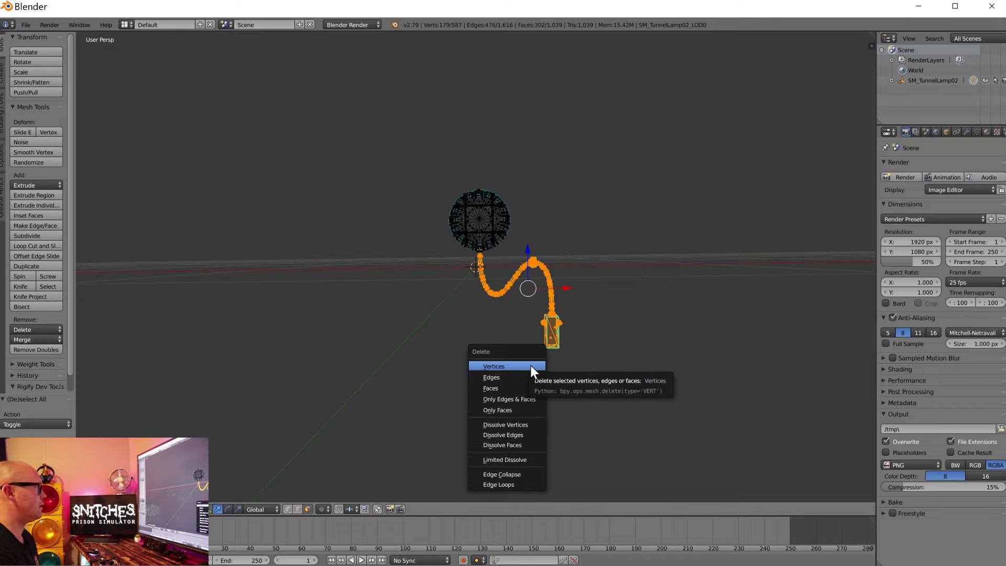
click(508, 390)
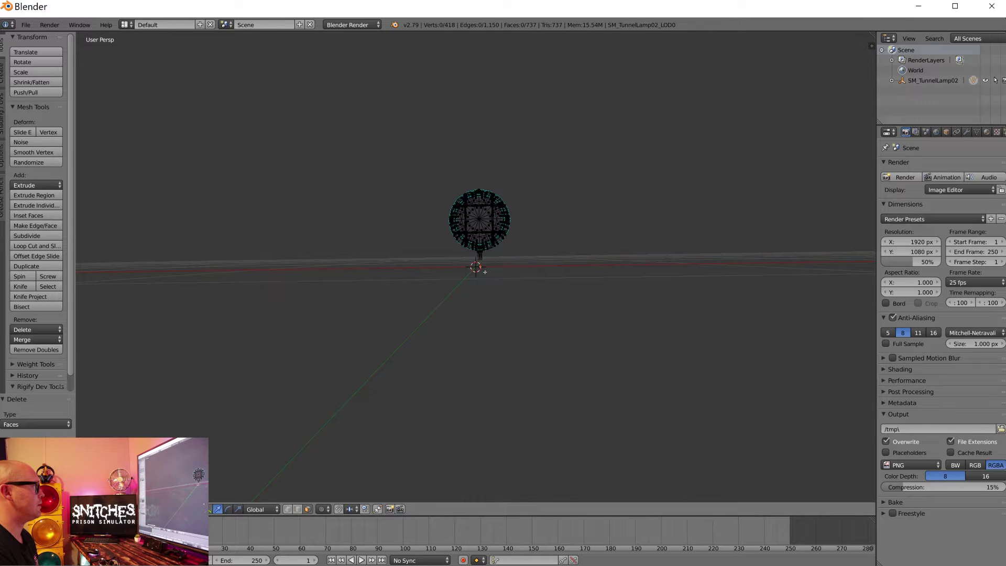
Step: Circle-select the leftover cable stub under the lamp head in face mode and delete the selected faces
key(c)
scroll(477, 270, up, 3)
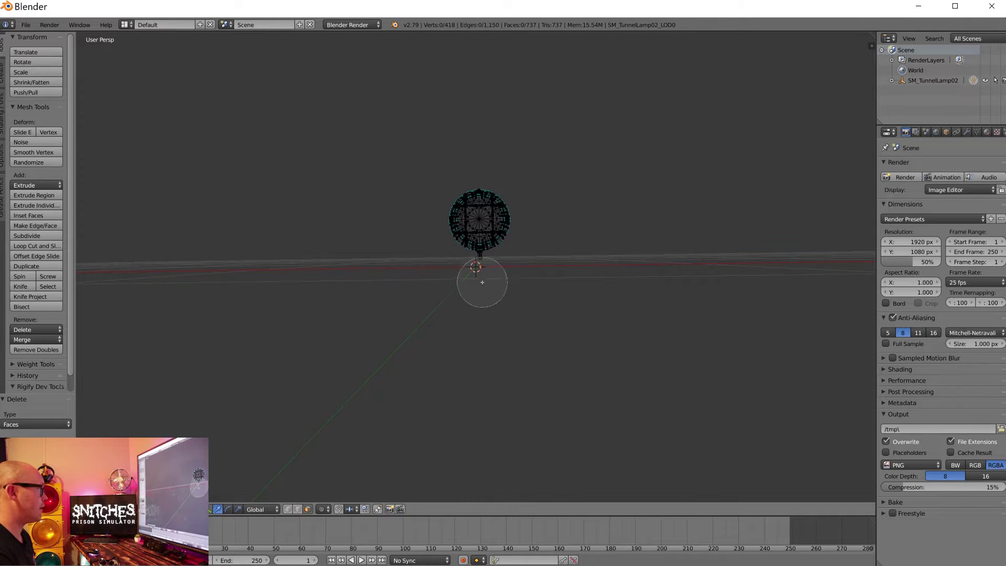
key(Escape)
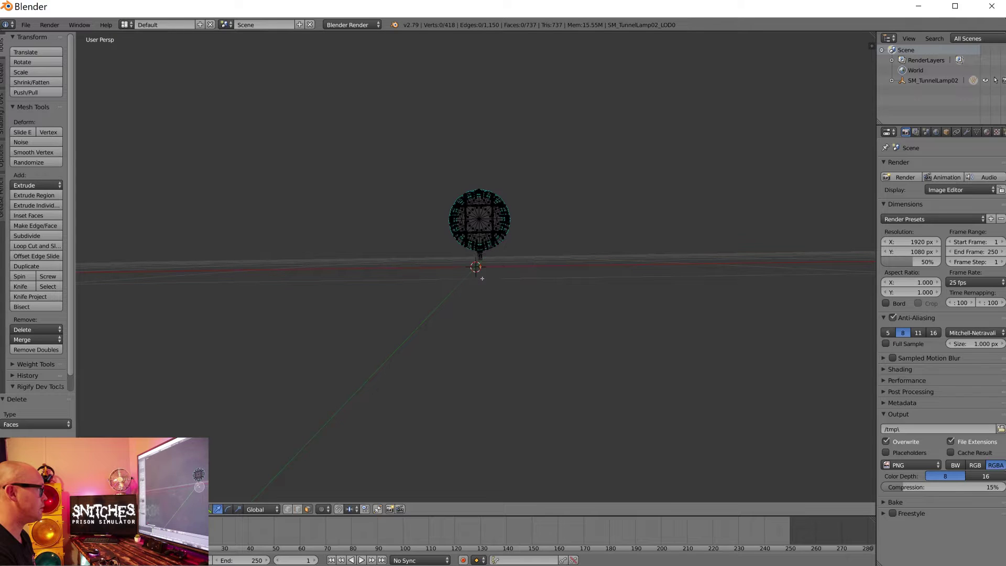
scroll(482, 275, up, 4)
key(c)
click(485, 257)
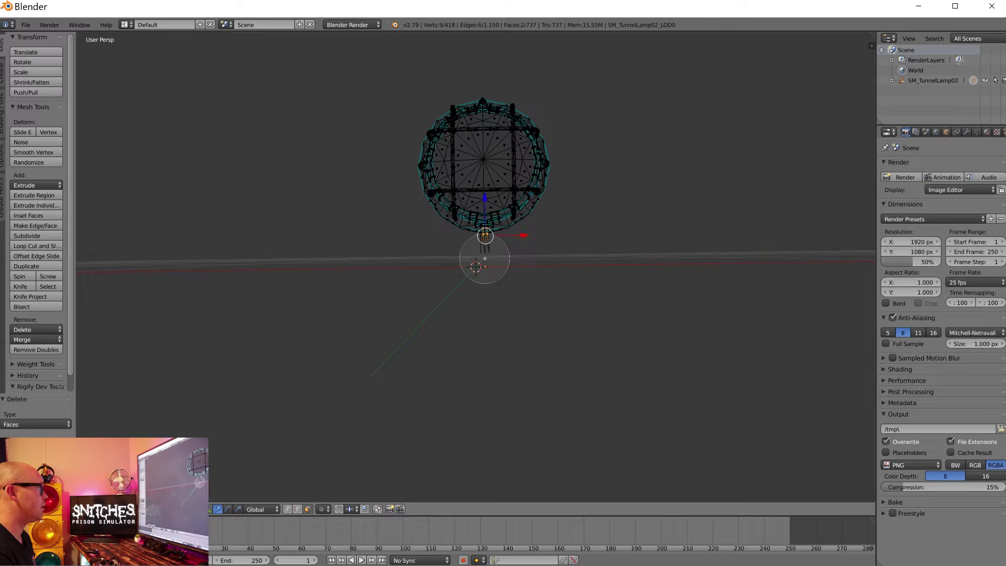
key(Escape)
key(x)
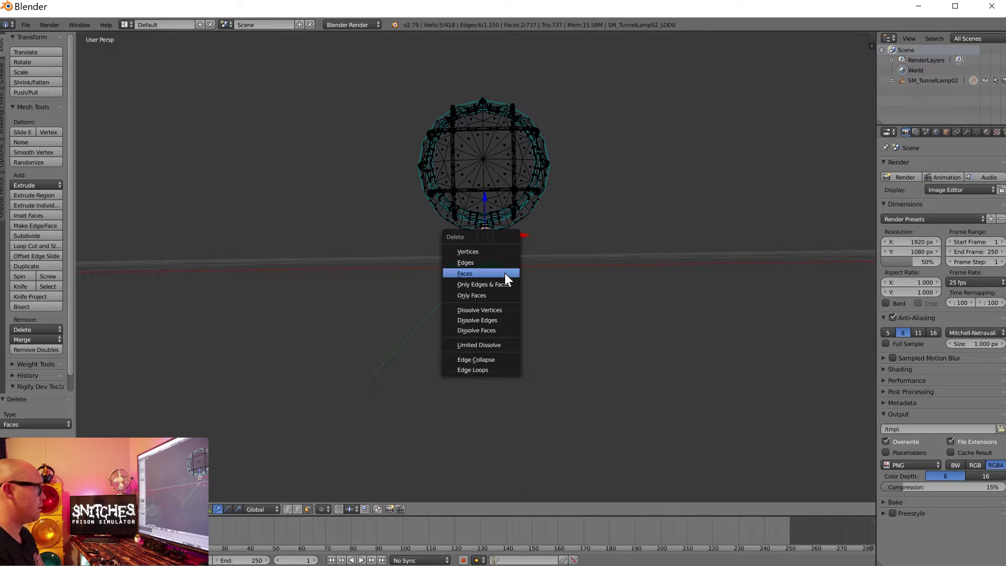
click(504, 272)
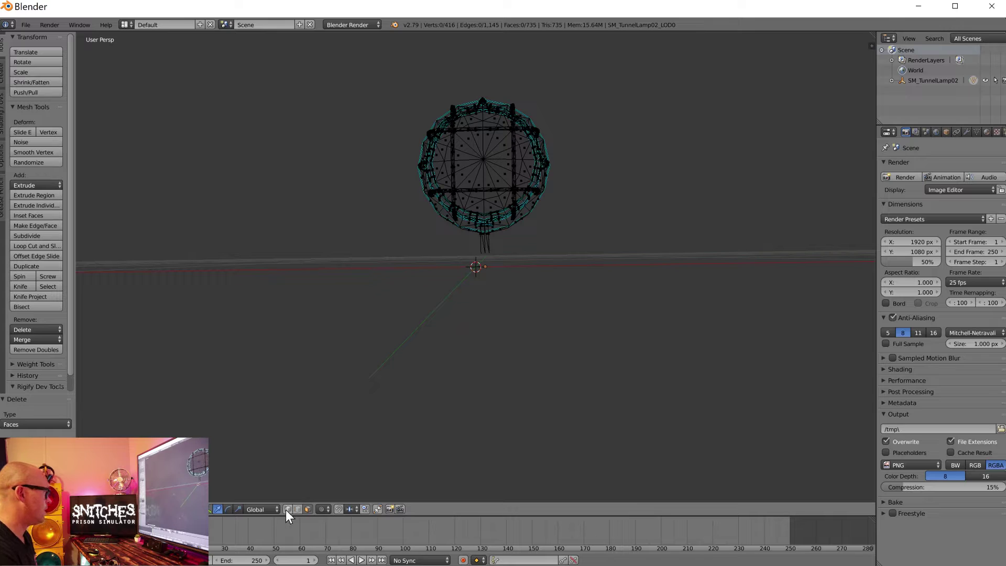
Step: Circle-select the vertices at the end of the remaining cable stub and delete them
key(c)
click(483, 263)
key(Escape)
key(x)
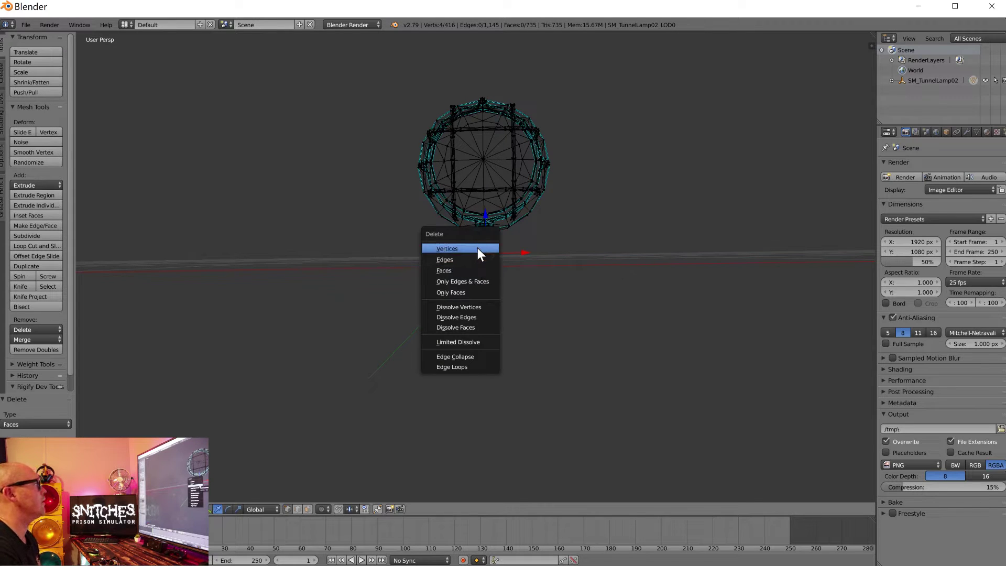
click(476, 248)
scroll(477, 248, down, 3)
middle_drag(472, 248, 519, 237)
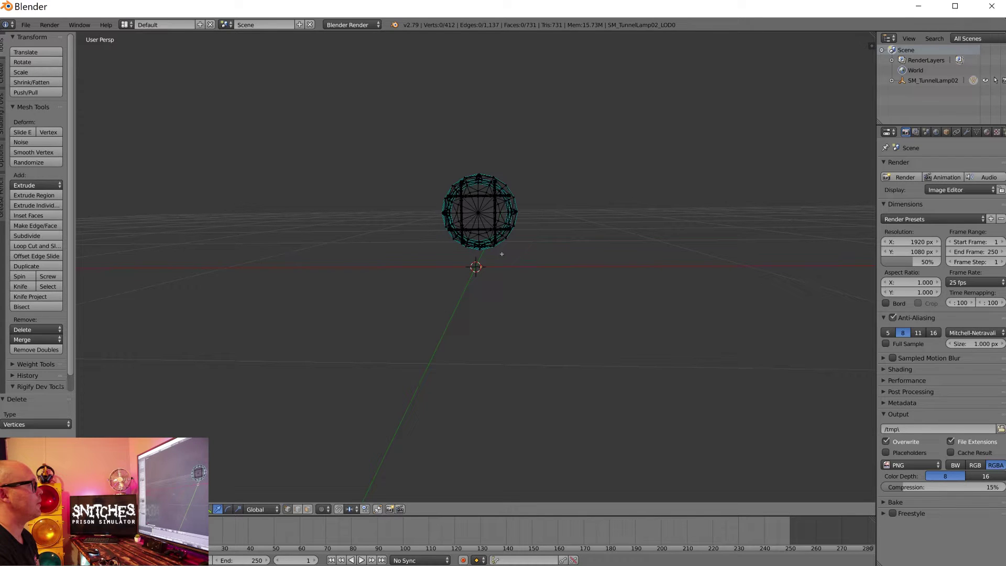
Step: Export the remaining lamp head as an FBX file named "light no cord" to the HDD (D:) drive
click(25, 25)
mouse_move(65, 218)
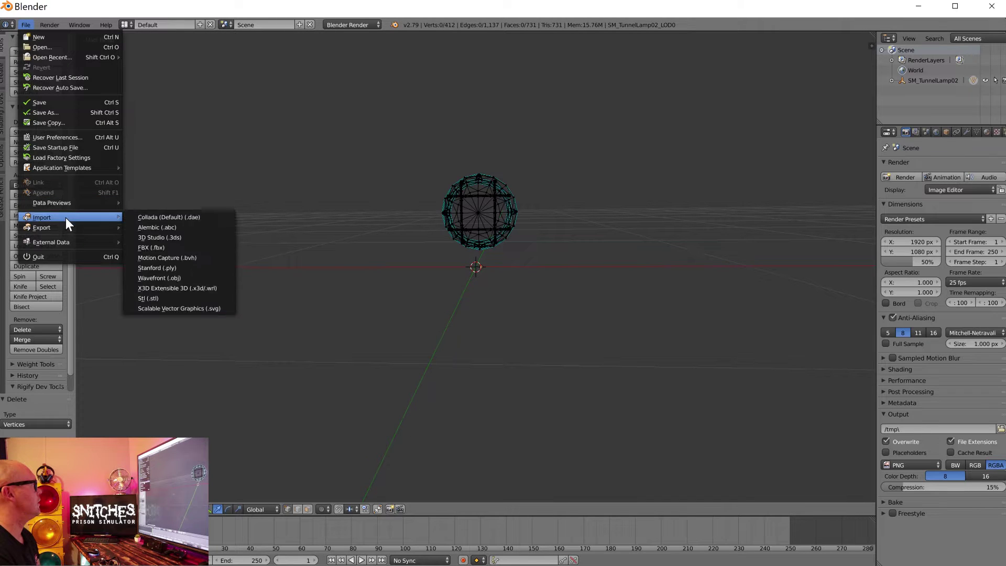
click(143, 257)
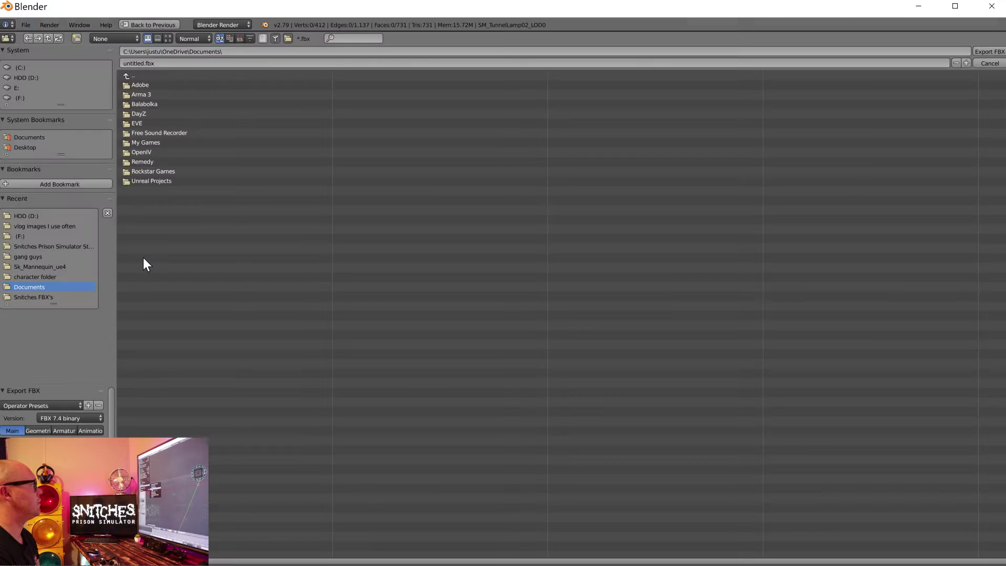
click(39, 216)
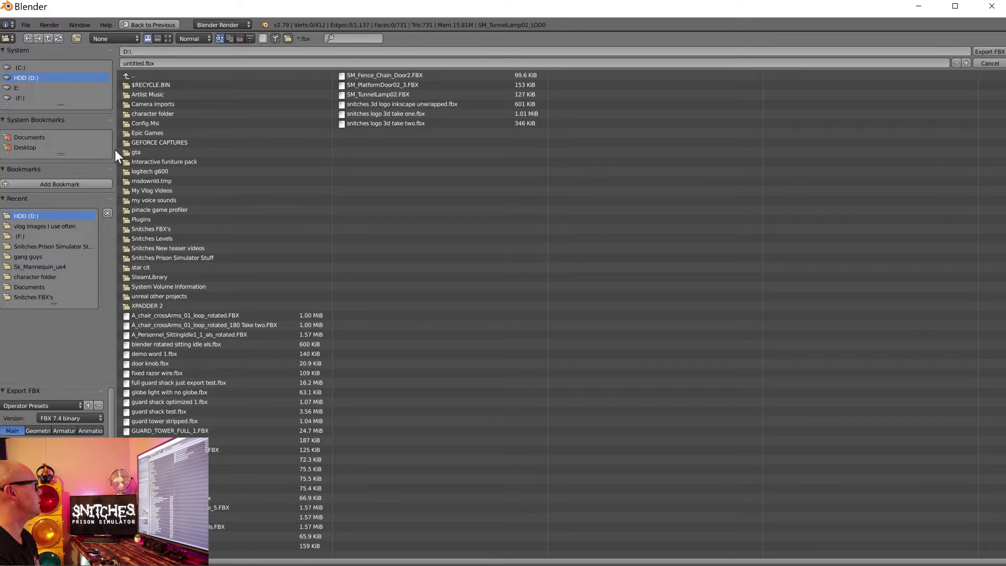
double_click(141, 62)
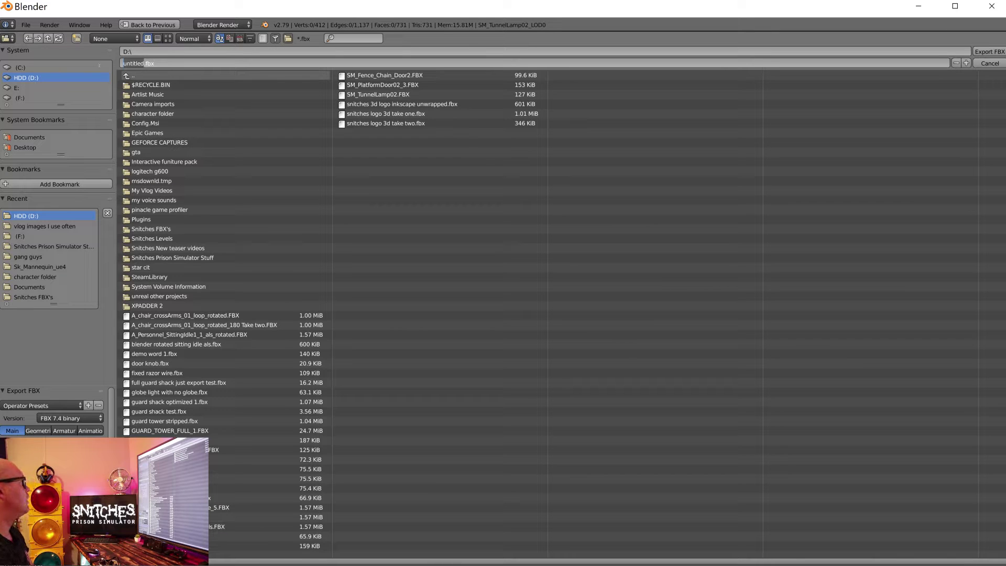
text(light no cor)
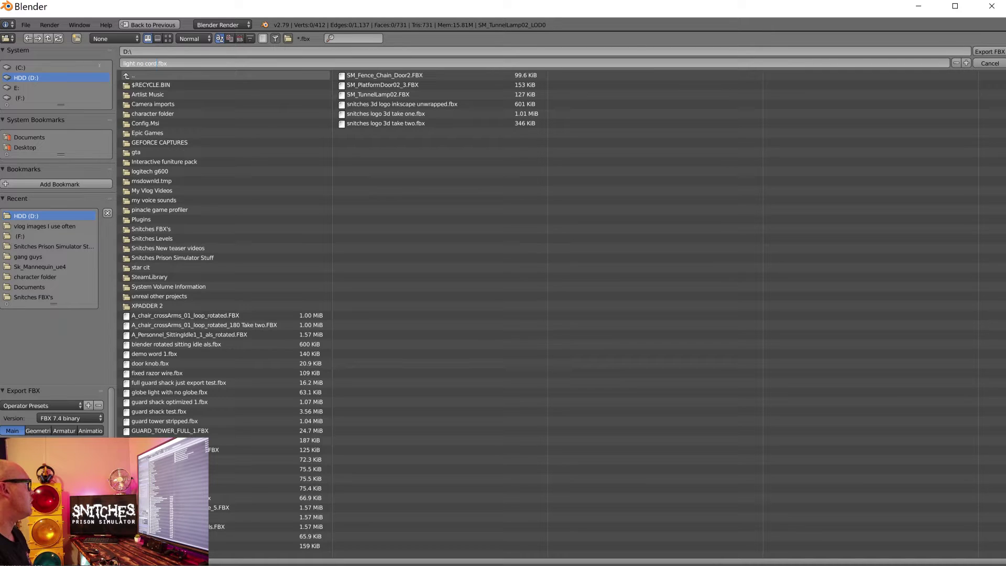
key(Return)
click(989, 52)
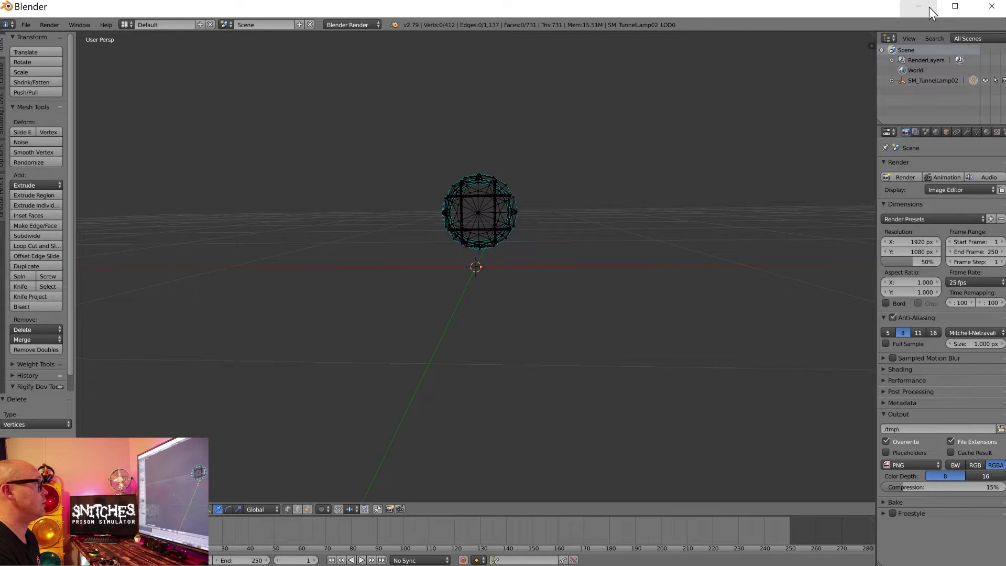
Step: Switch to the Demo_2 project in Unreal Editor and import the light no cord FBX from the D: drive with Import All
click(920, 5)
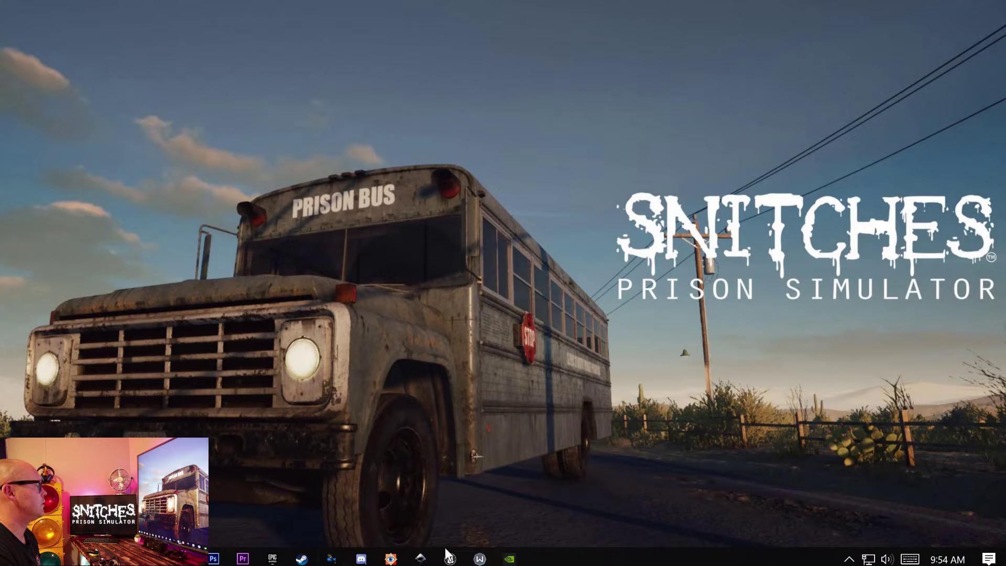
mouse_move(448, 560)
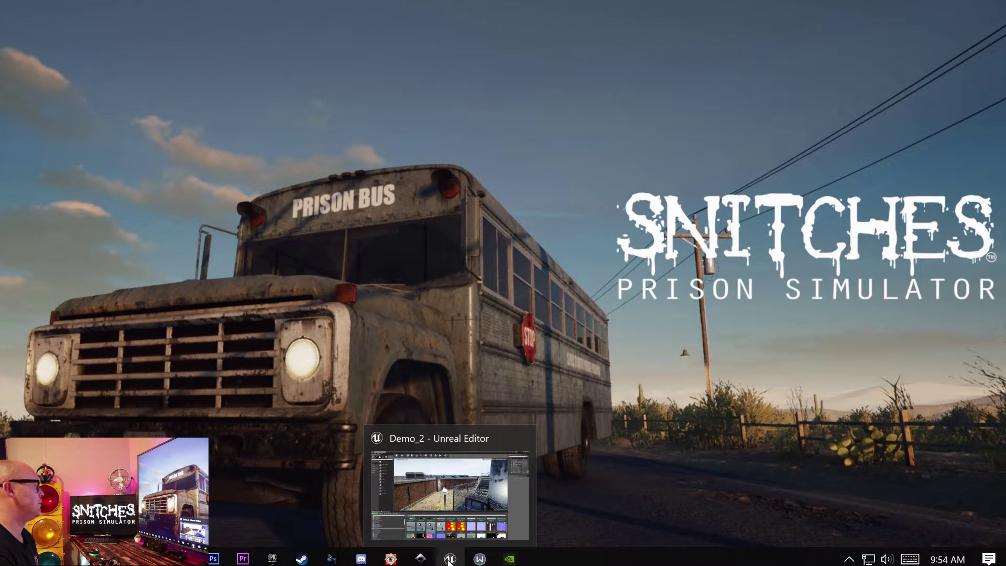
click(449, 560)
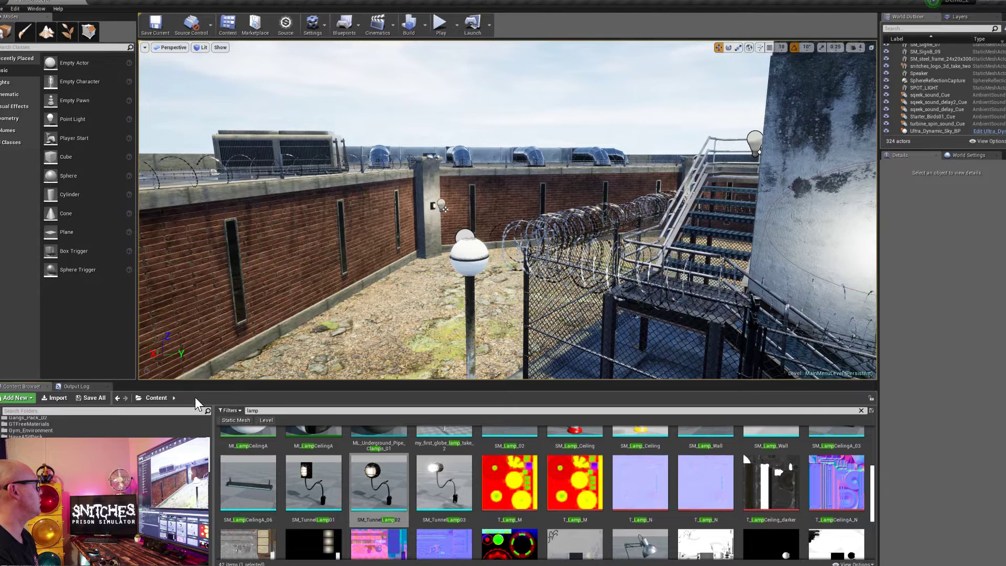
click(56, 397)
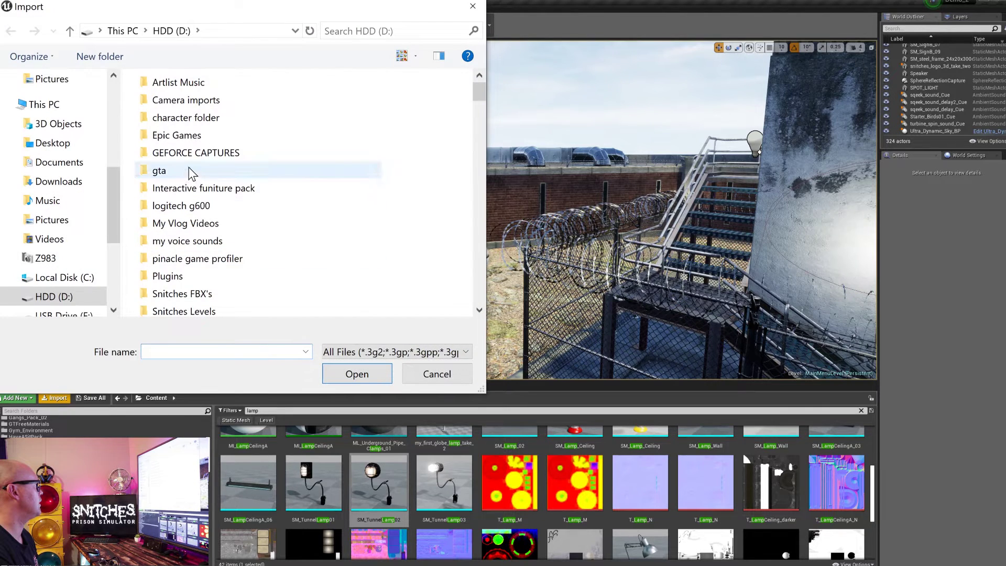
scroll(272, 233, down, 12)
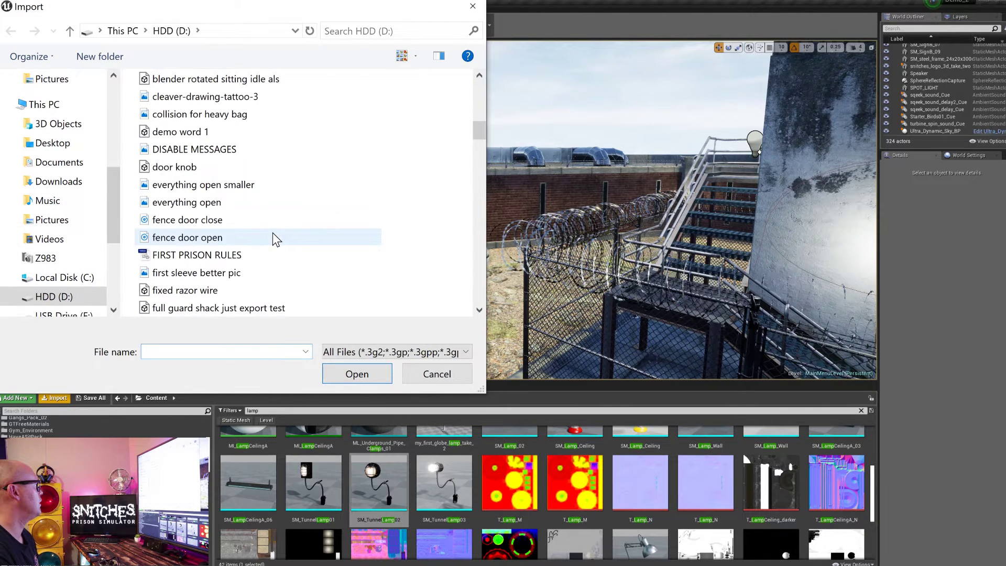
scroll(273, 233, down, 10)
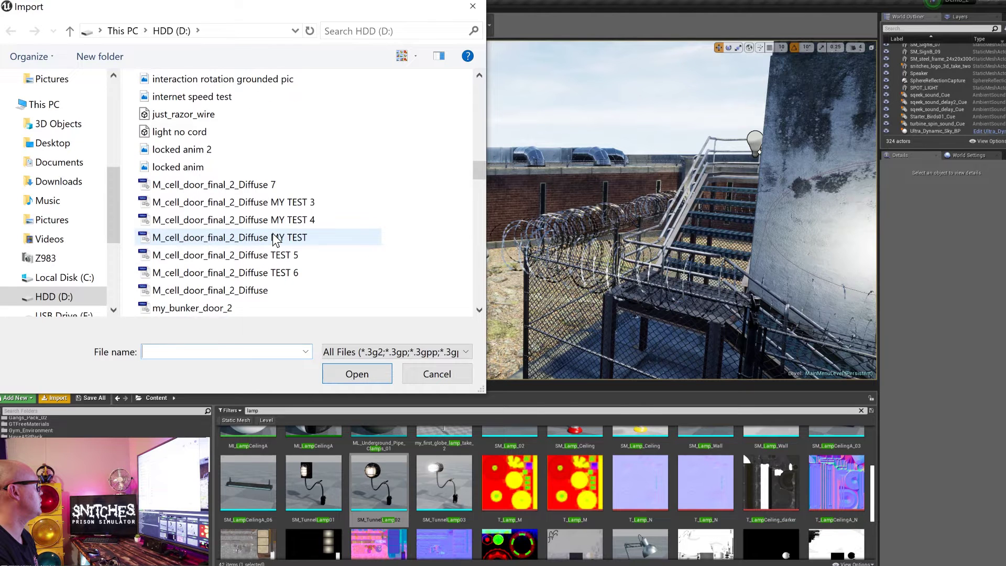
scroll(276, 240, up, 3)
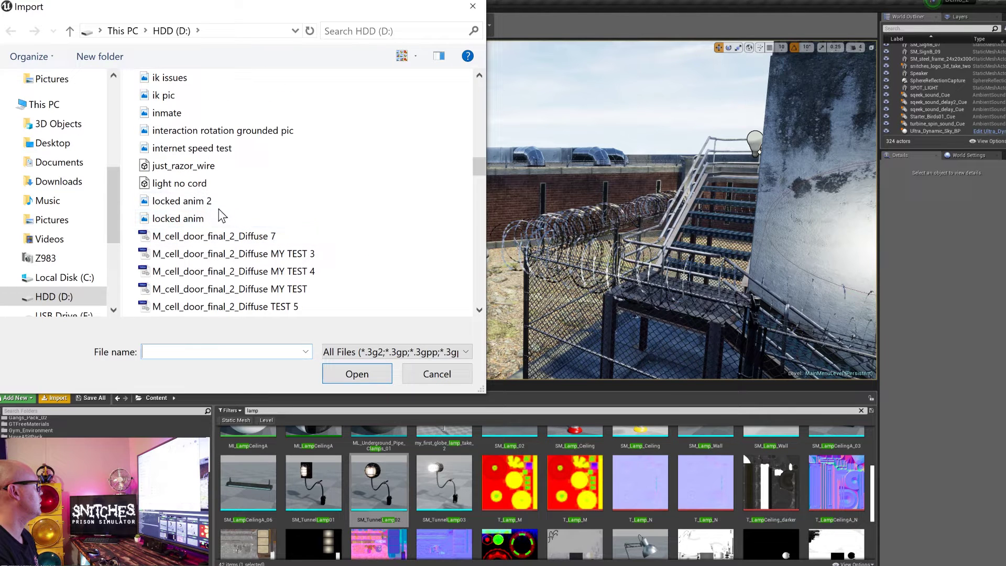
click(206, 184)
click(370, 375)
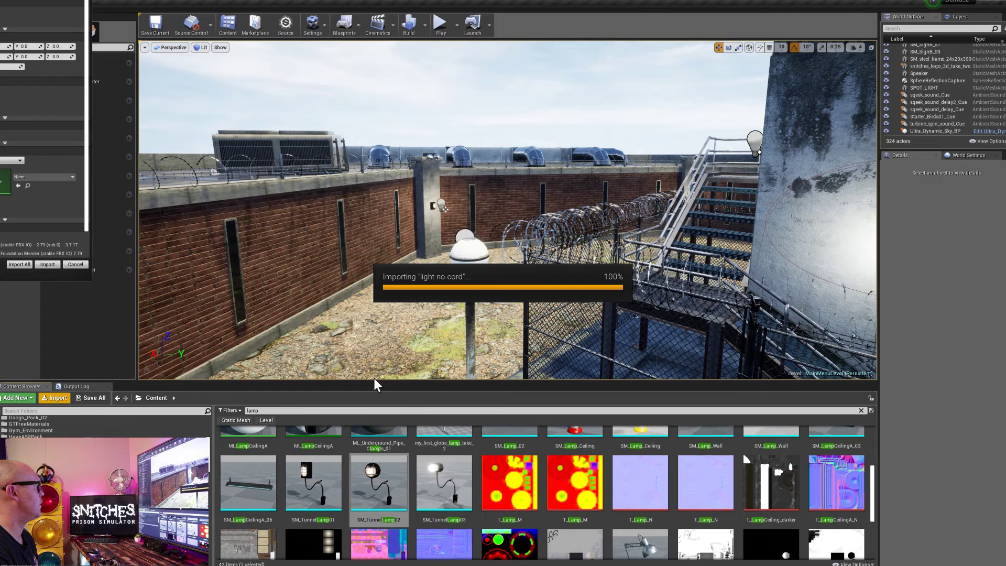
click(16, 265)
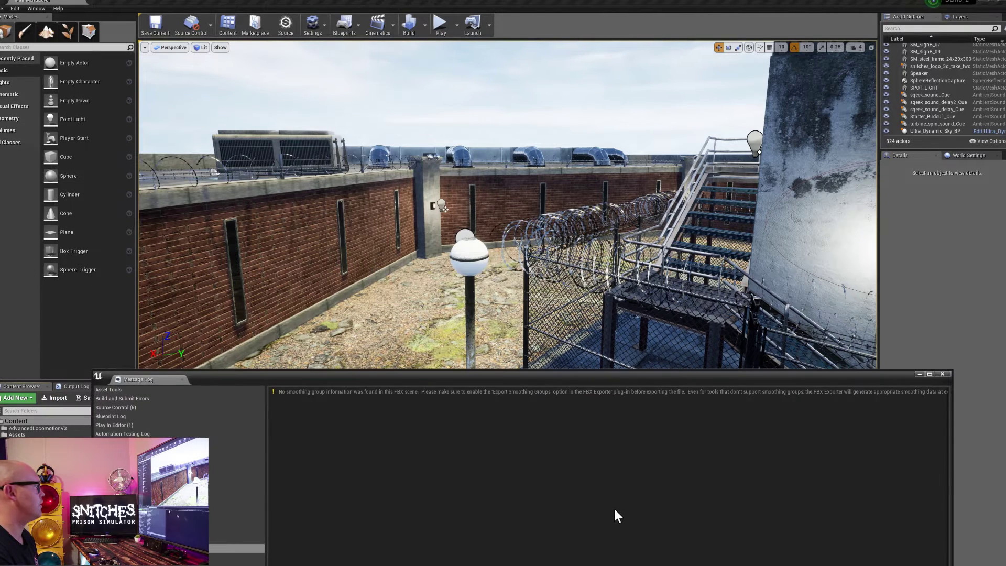
click(940, 375)
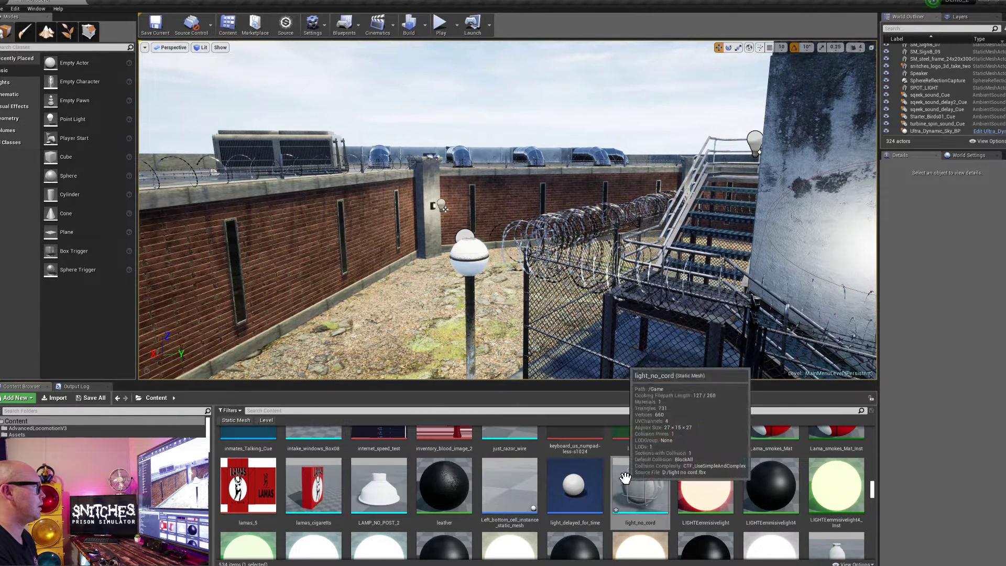
Step: Open the light_no_cord static mesh in its editor and filter the project content by "lamp"
double_click(649, 481)
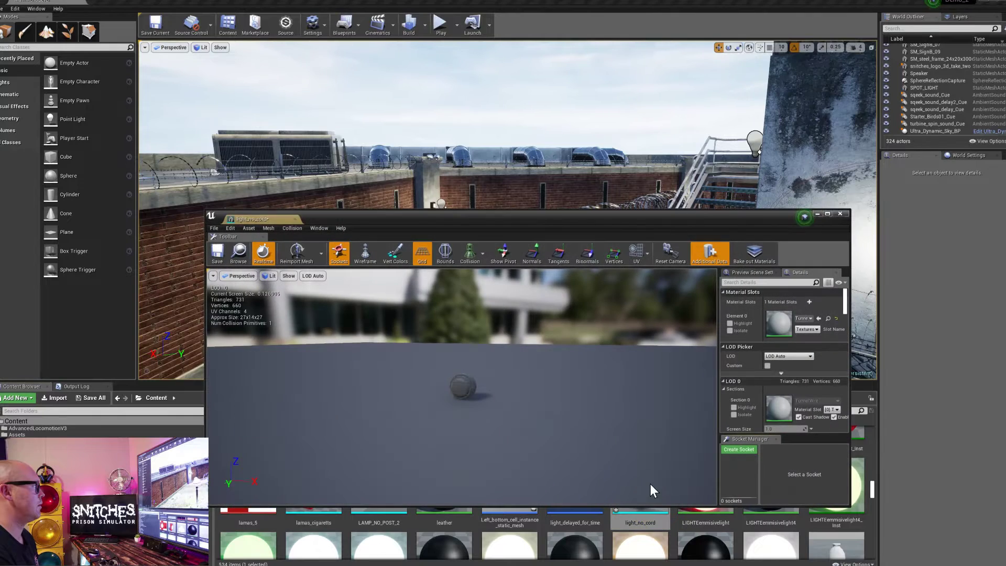
drag(587, 218, 657, 79)
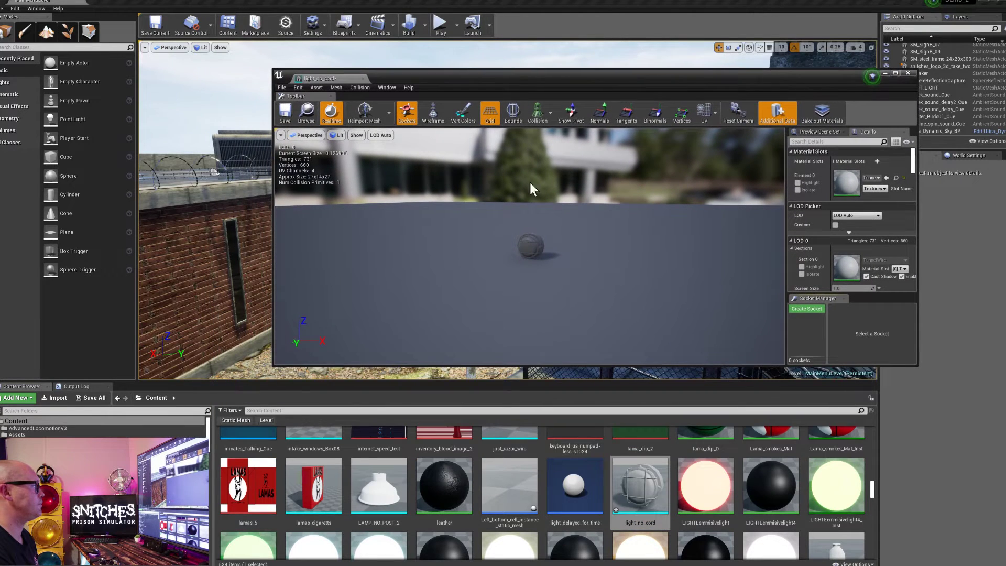
click(291, 410)
text(lamp)
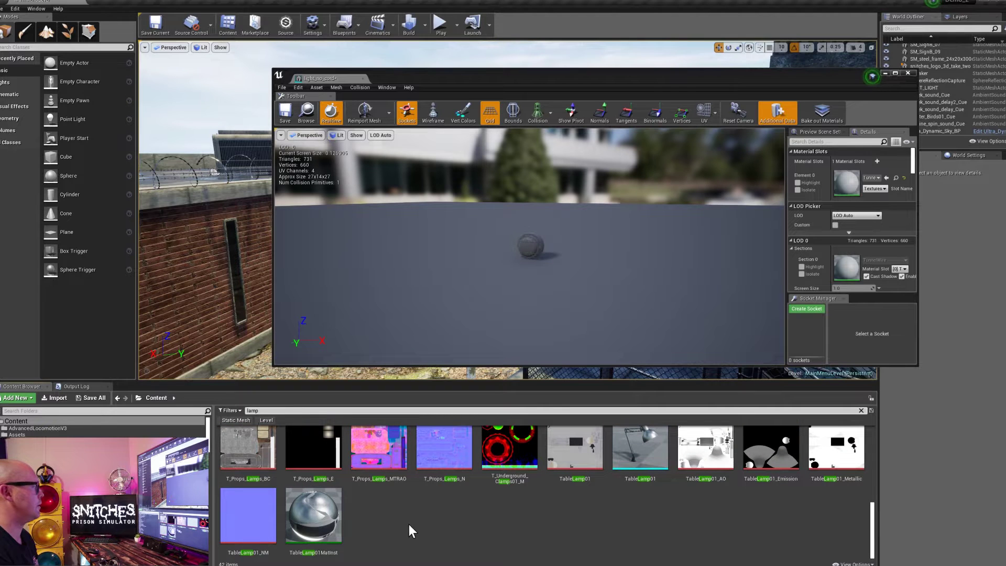
Step: Try the M_Props_Lamps and M_Props_Lamps_Inst materials on the light_no_cord mesh's Element 0 slot
scroll(464, 526, up, 1)
scroll(511, 530, up, 1)
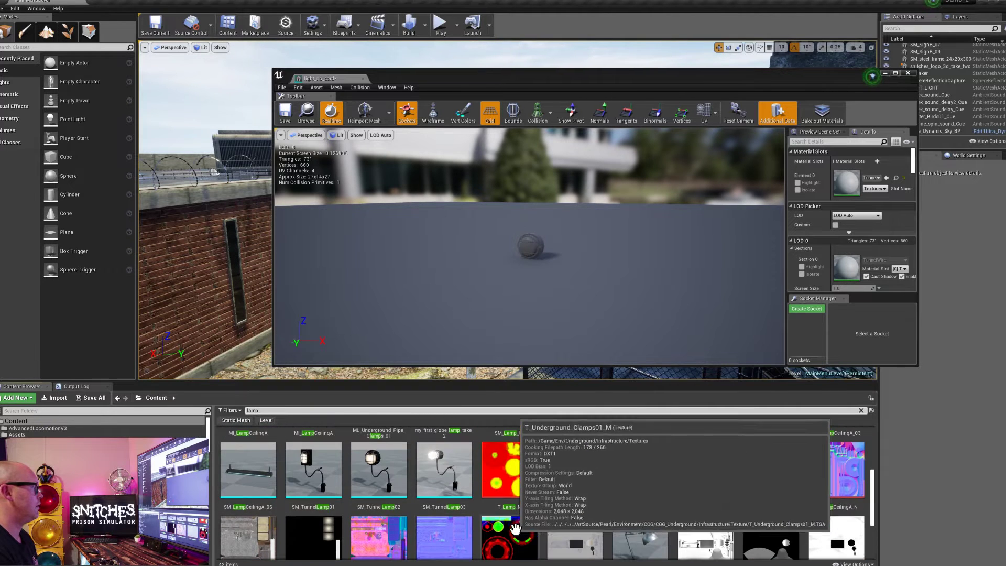
scroll(824, 526, up, 2)
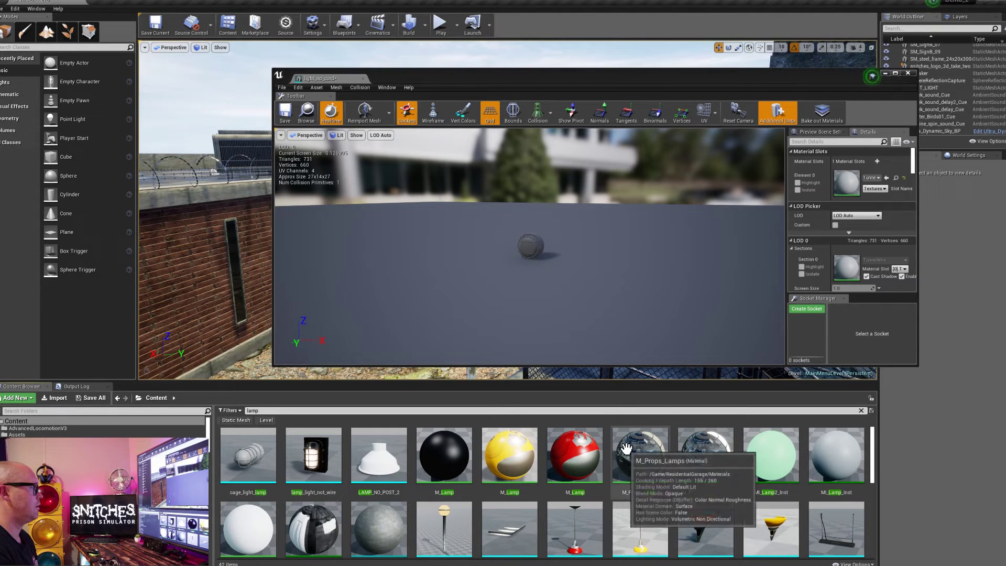
drag(639, 454, 862, 186)
scroll(590, 249, up, 5)
scroll(590, 249, down, 5)
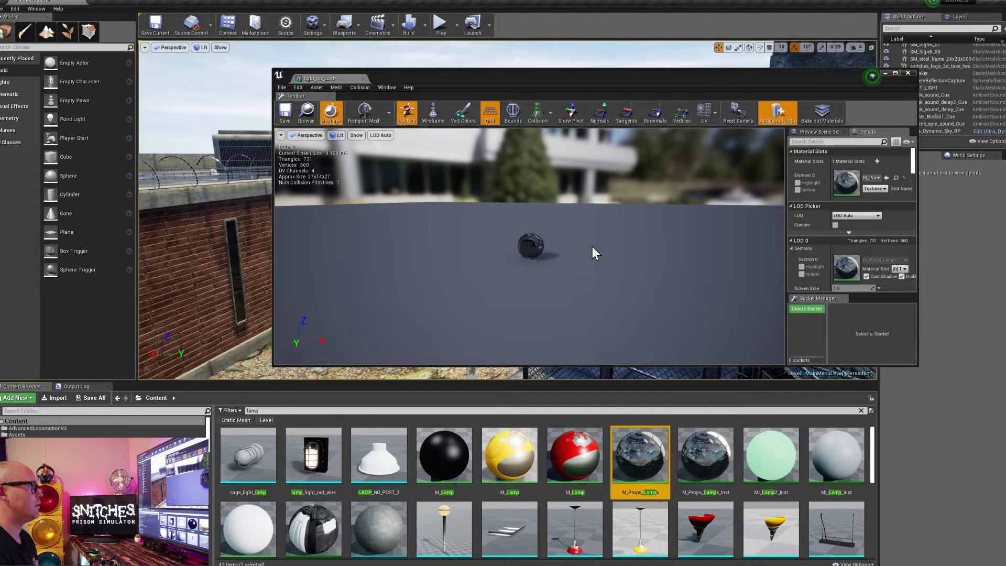
drag(697, 460, 851, 183)
scroll(519, 260, up, 5)
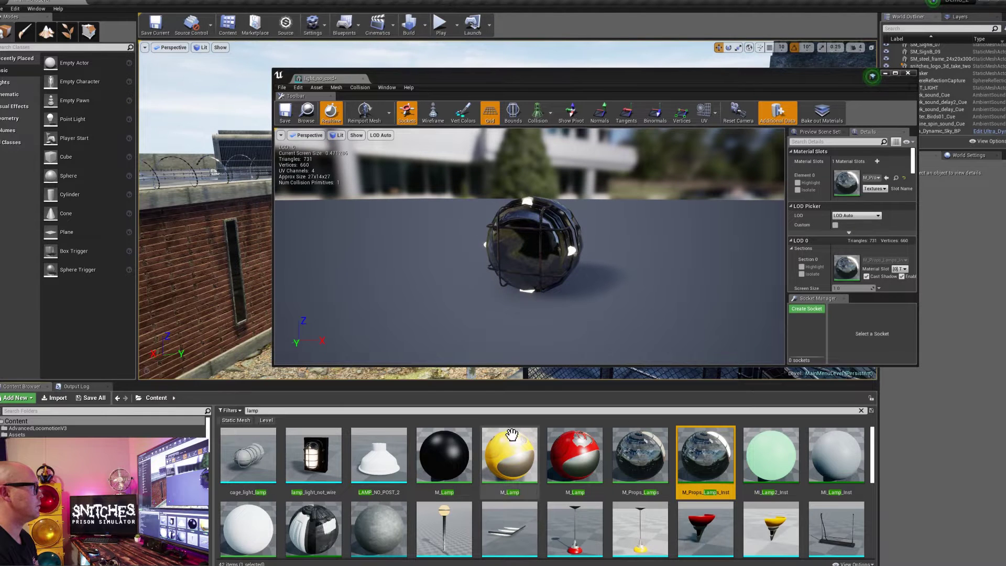
Step: Copy the material of the lamp_light_not_wire mesh into light_no_cord's Element 0 slot and close the mesh editor
scroll(508, 456, down, 1)
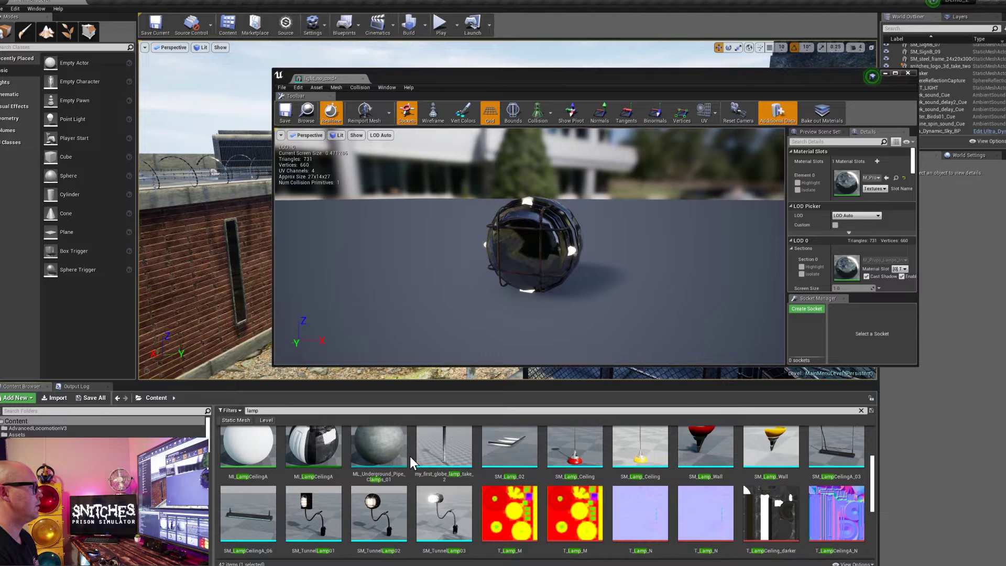
scroll(357, 445, up, 1)
double_click(333, 437)
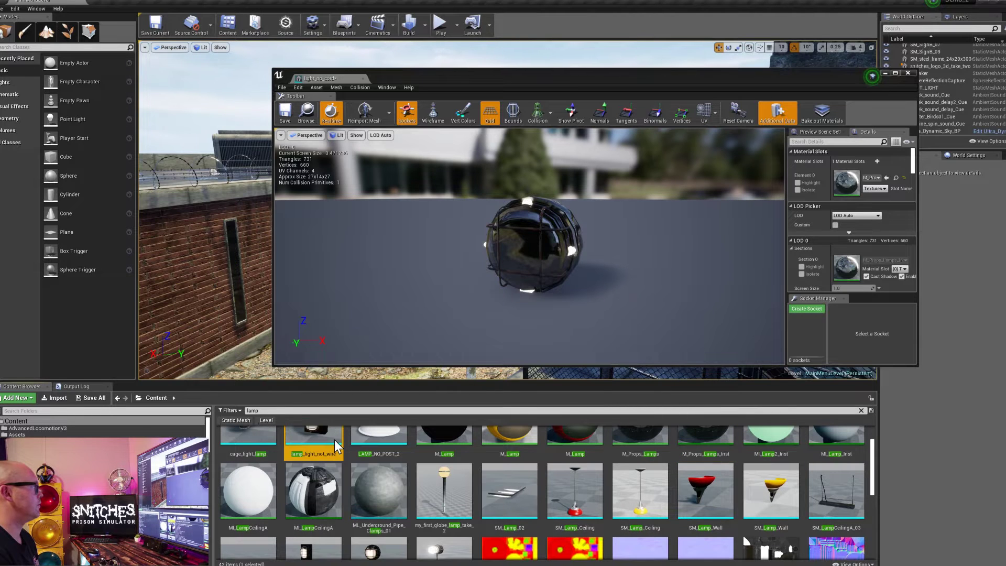
click(875, 178)
click(872, 229)
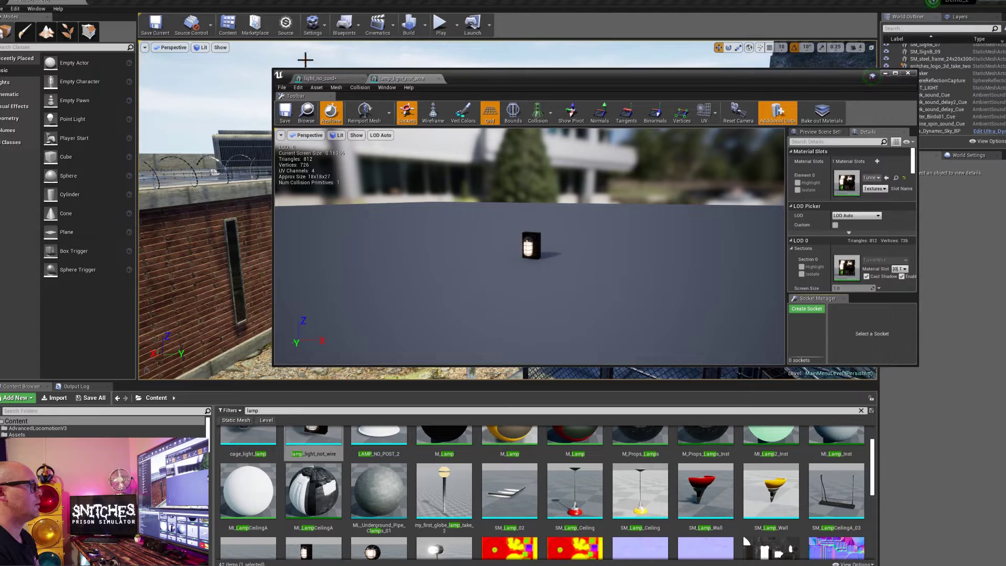
click(316, 78)
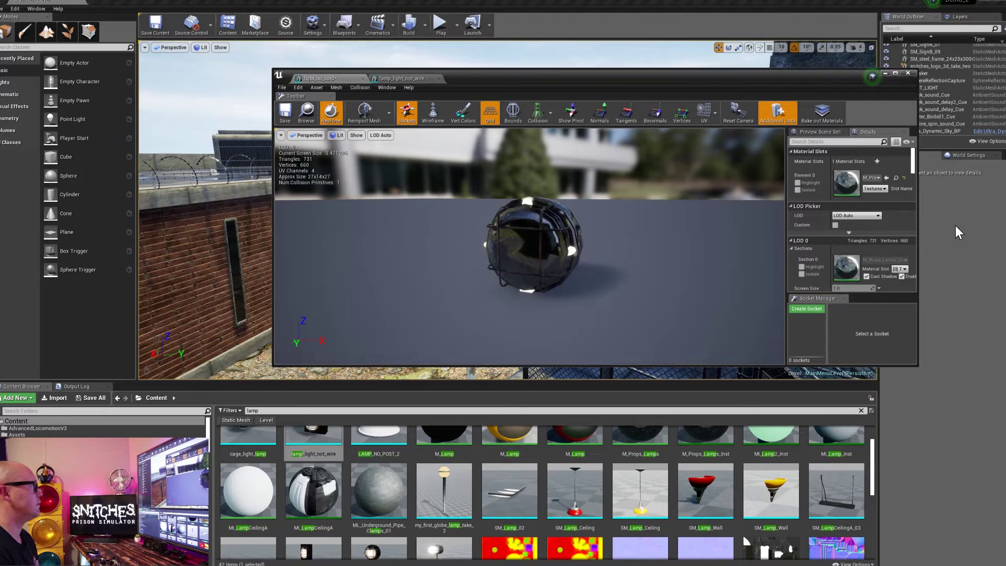
click(877, 178)
click(880, 237)
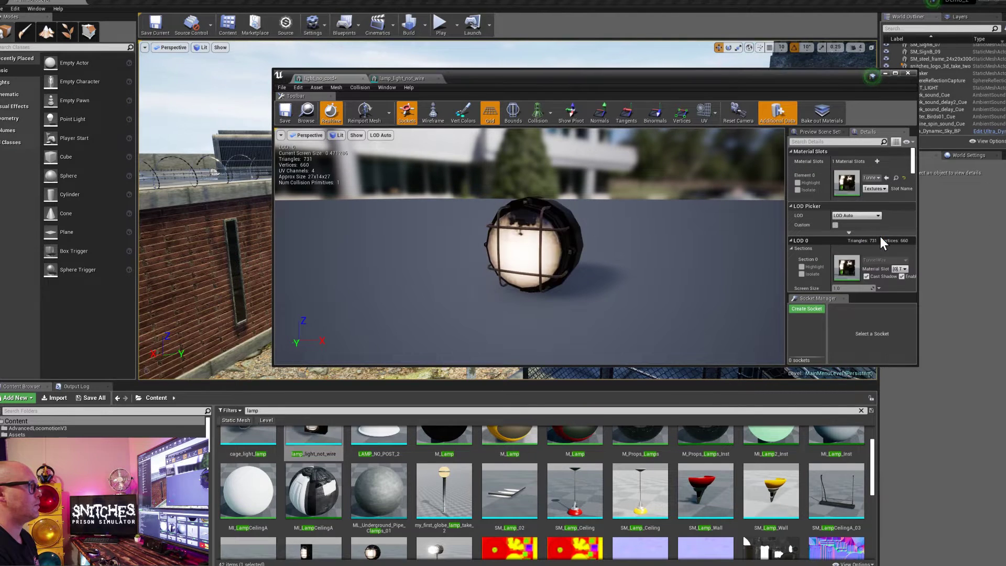
click(907, 73)
Step: Search the project content for "light" and duplicate the light_no_cord static mesh
scroll(466, 477, up, 1)
scroll(466, 476, down, 5)
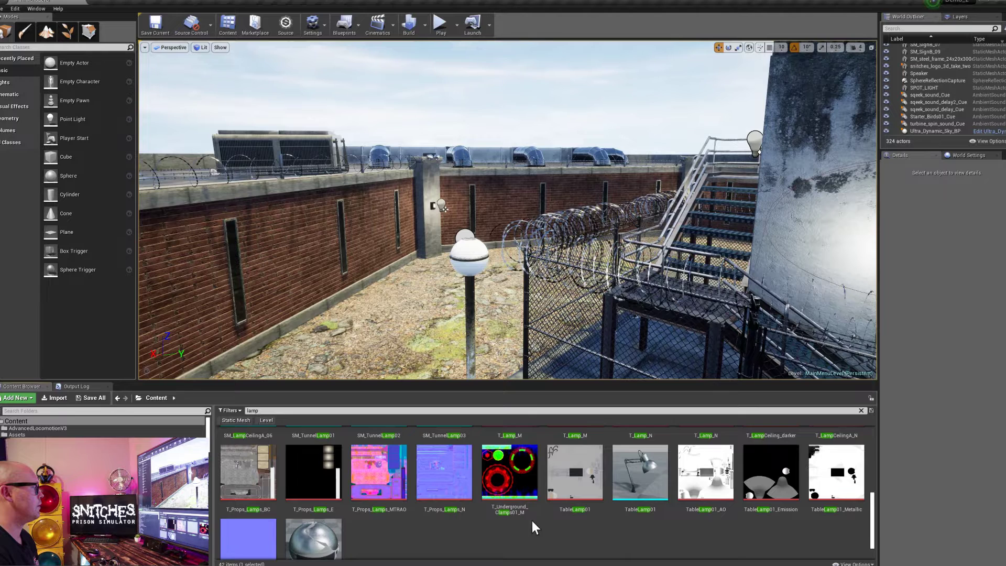
scroll(513, 514, up, 3)
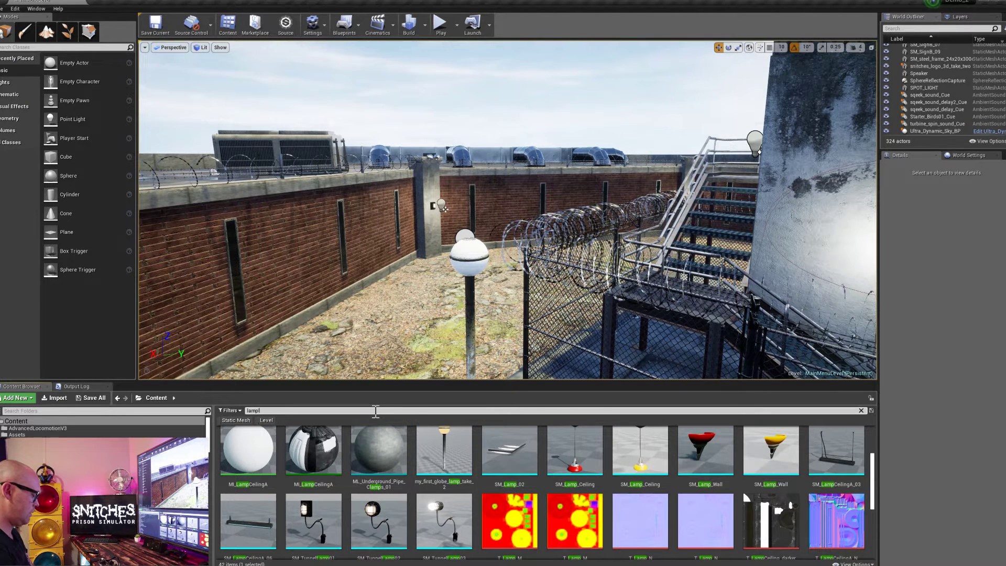
key(BackSpace)
key(BackSpace)
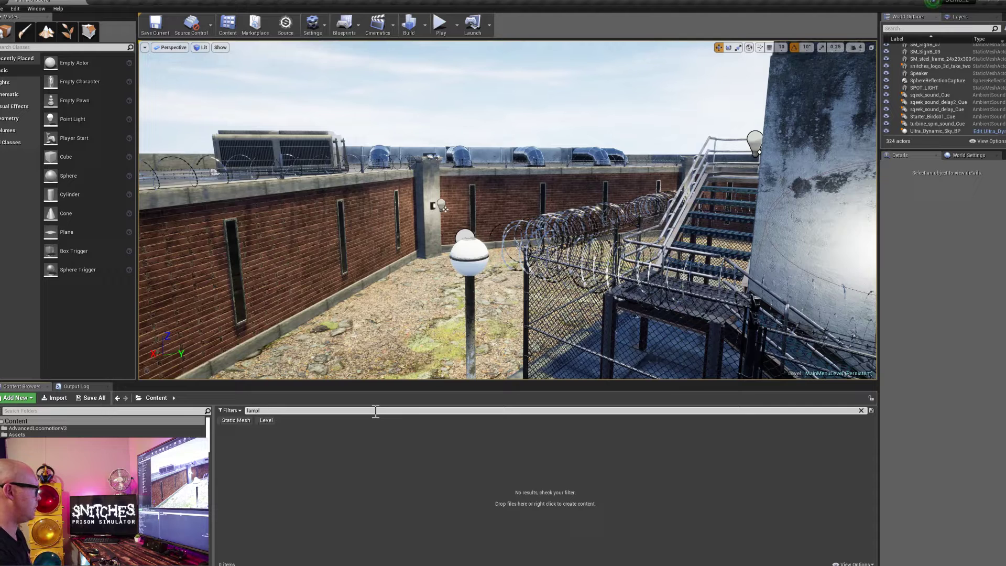
text(ligh)
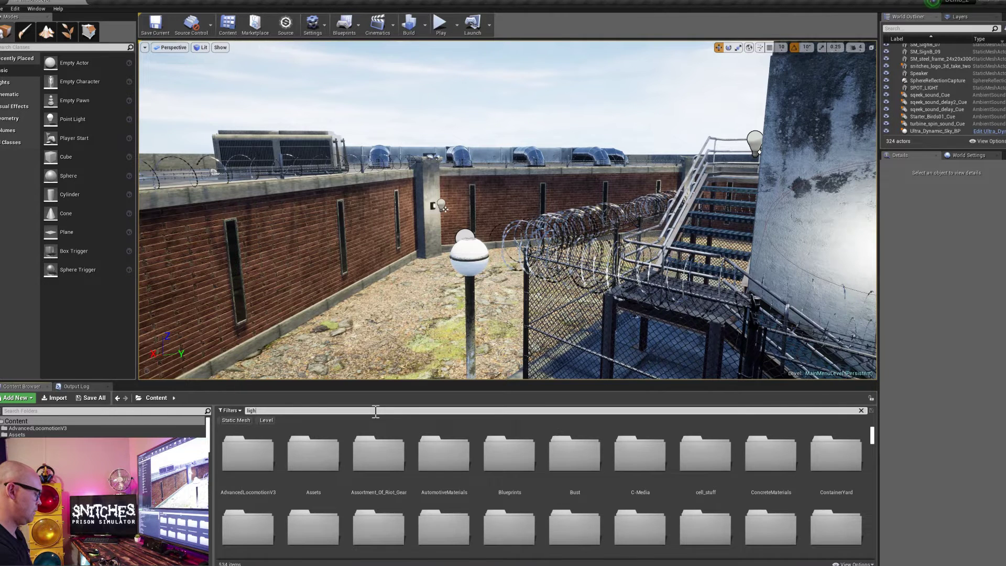
text(t)
scroll(459, 551, down, 5)
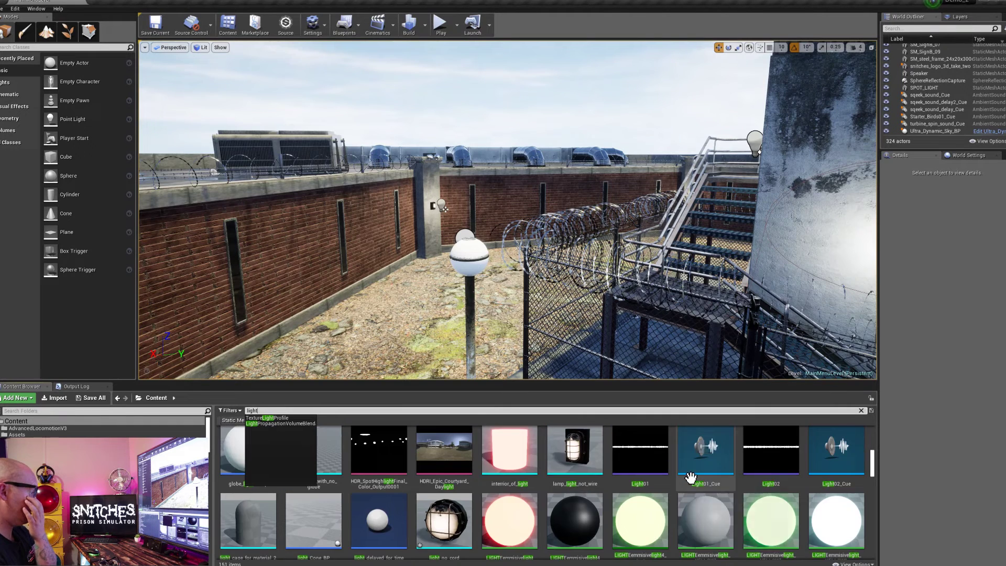
scroll(691, 477, down, 1)
right_click(444, 469)
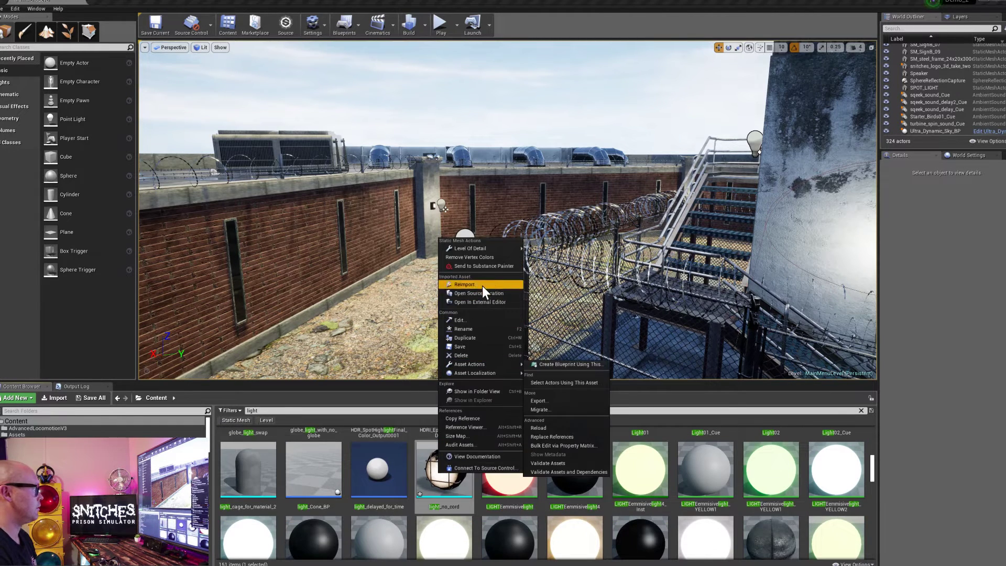
click(476, 337)
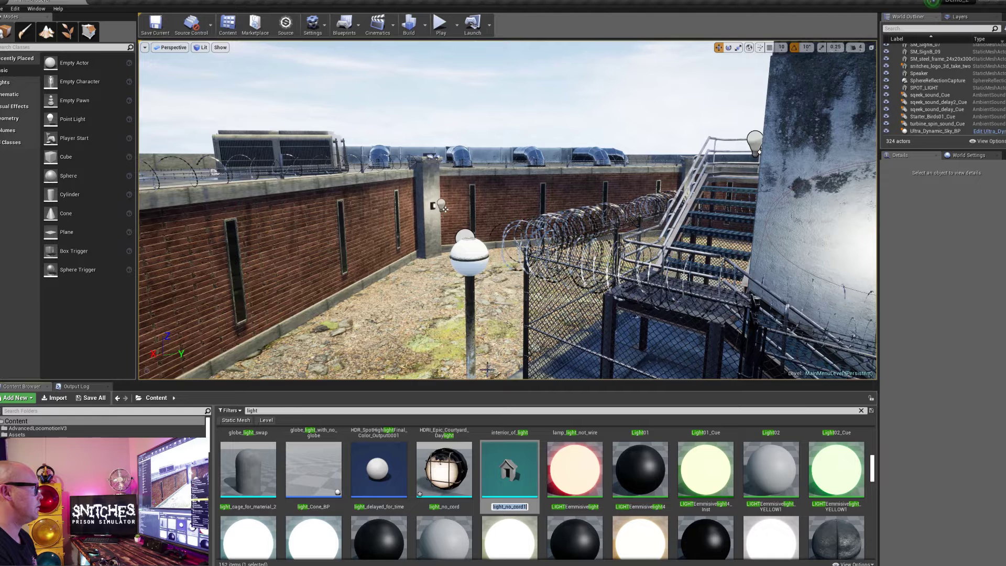
Step: Open the original light_no_cord static mesh in its editor and rename the asset light_no_cord_lit
click(456, 510)
double_click(457, 510)
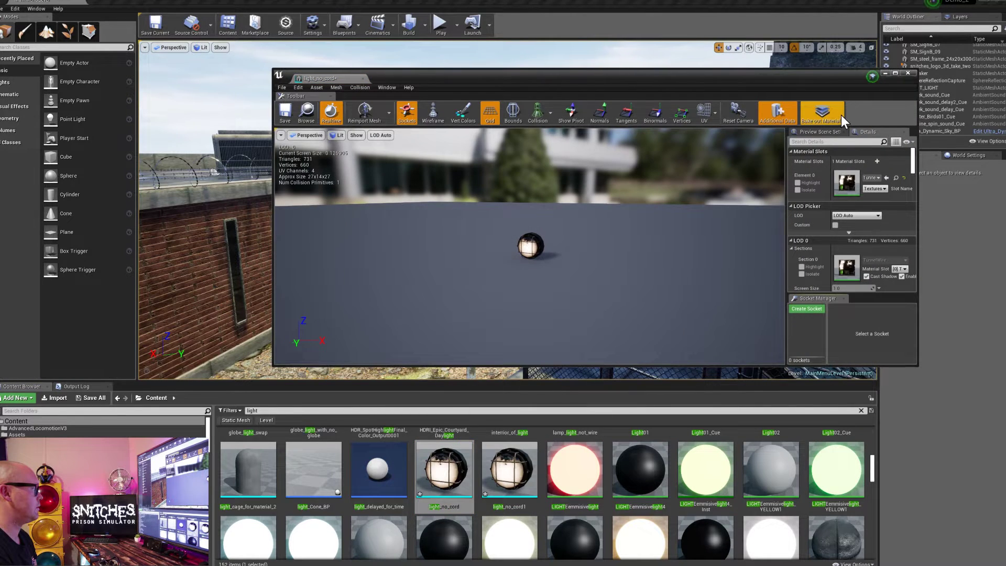
click(436, 507)
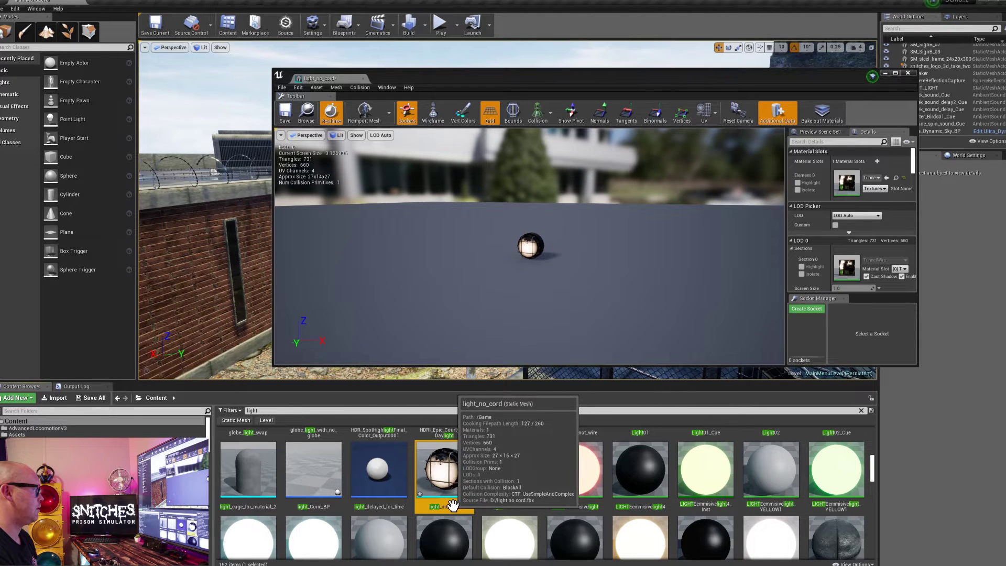
click(449, 506)
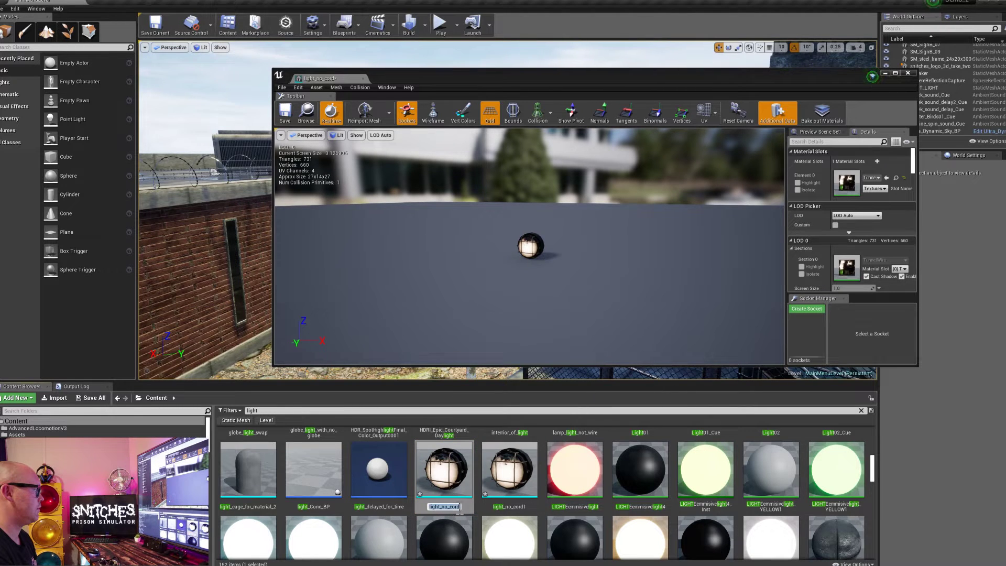
text(_lit)
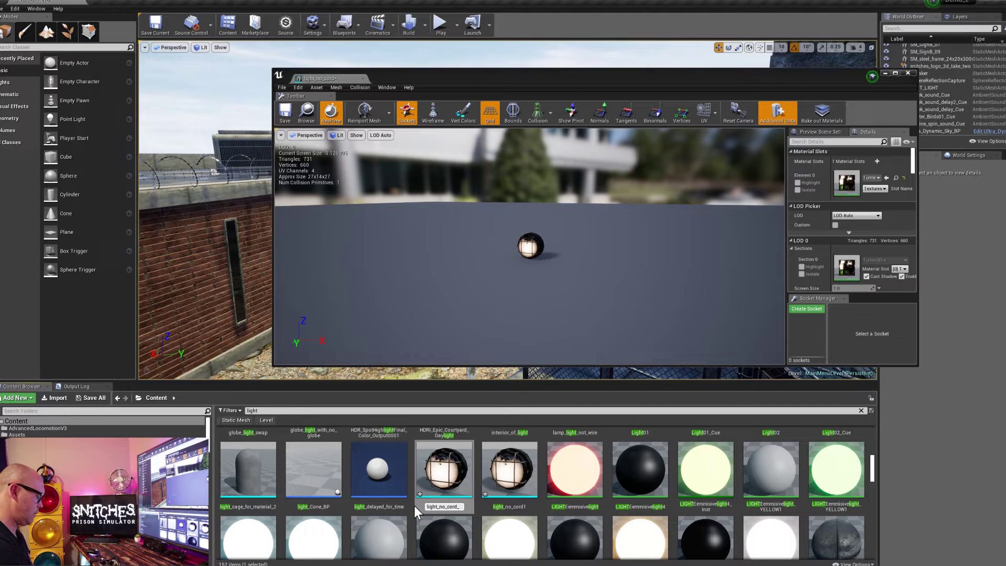
key(Return)
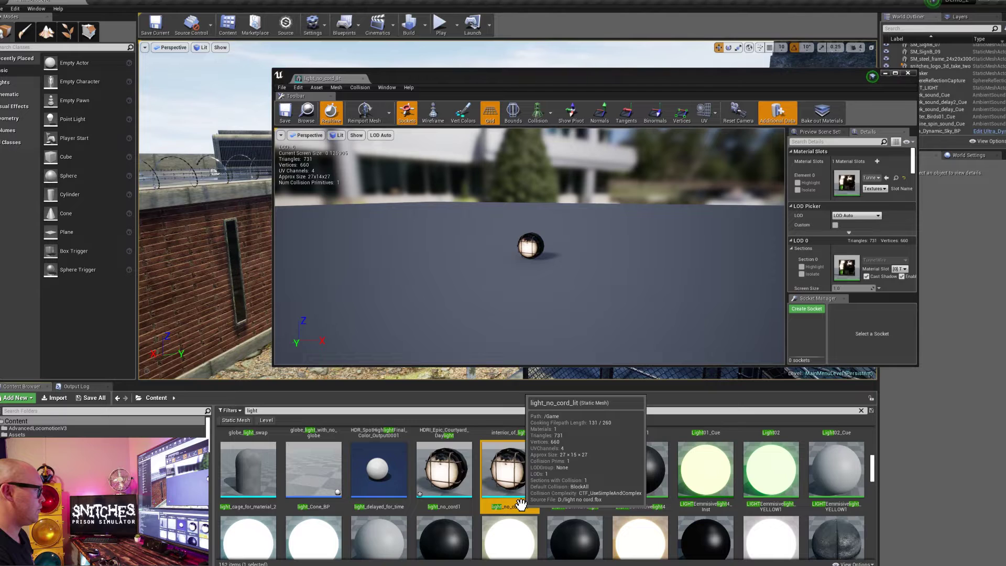
Step: Rename the duplicated light_no_cord1 static mesh as light_no_cord_not_lit
click(519, 506)
click(440, 504)
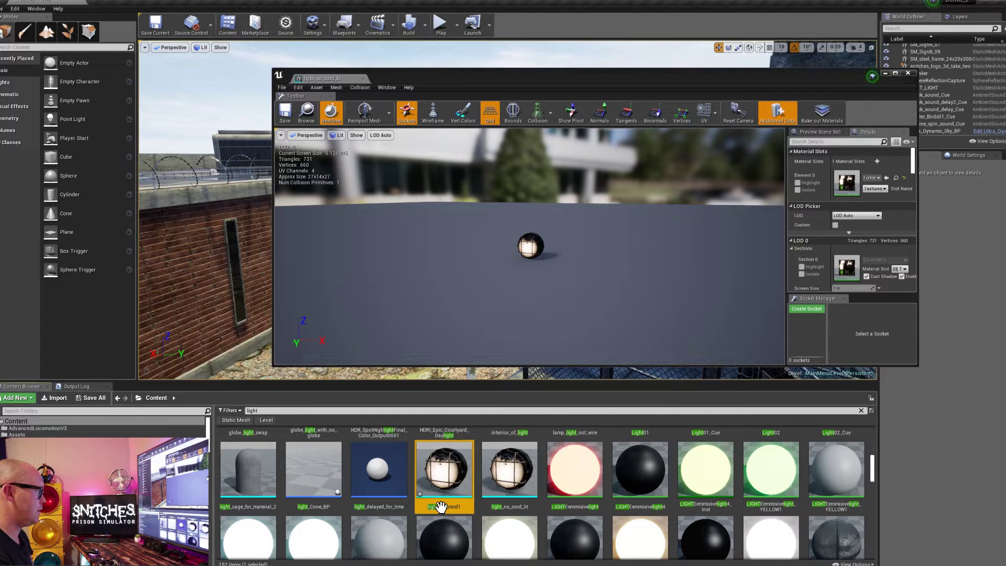
click(441, 506)
click(461, 506)
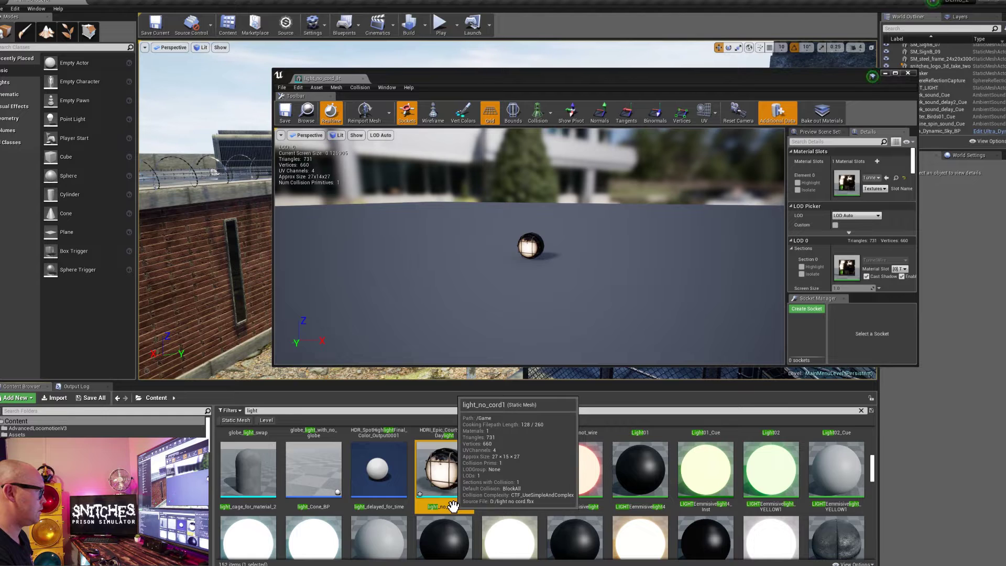
click(452, 507)
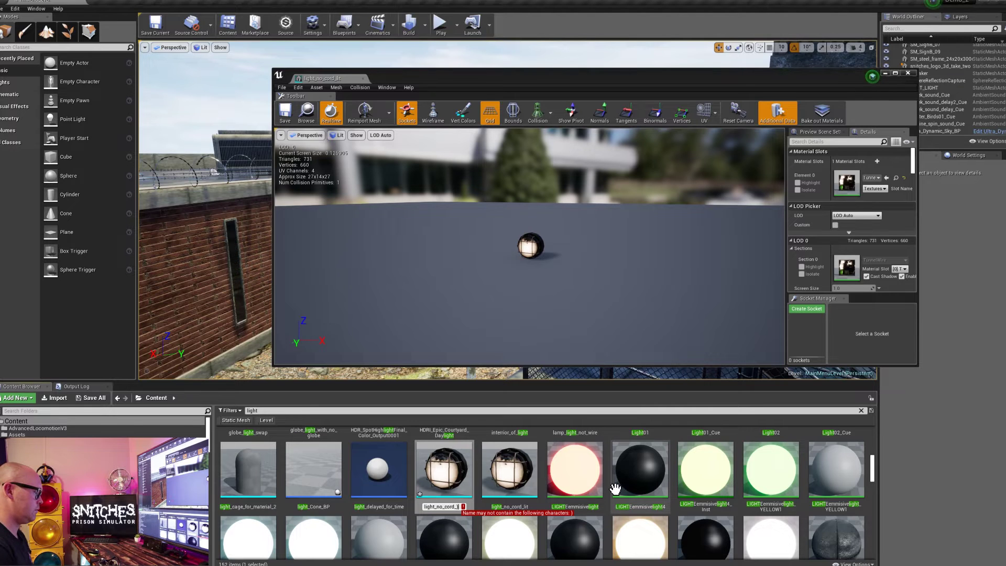
key(BackSpace)
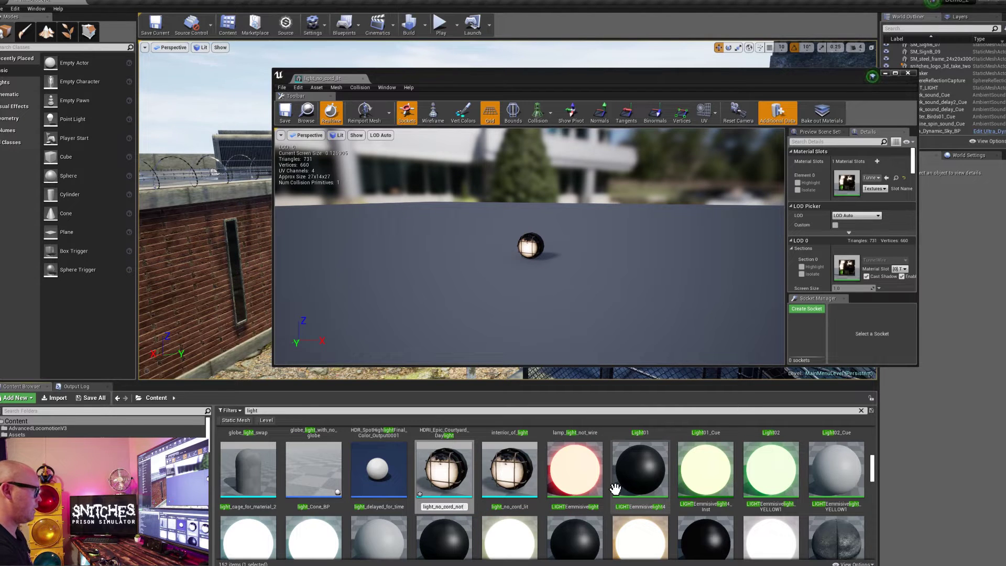
key(Return)
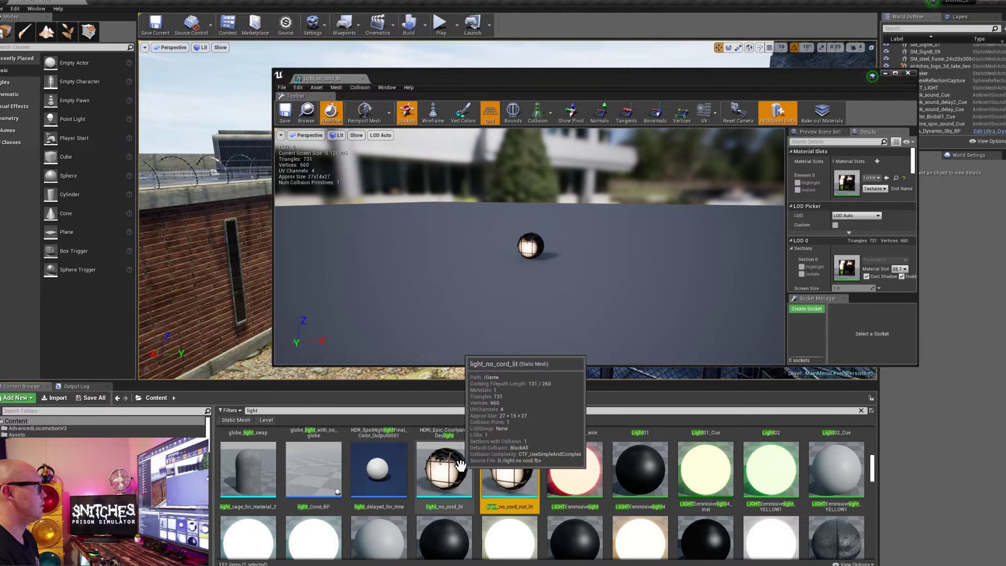
Step: Search the project content for "tunnel" and create a material instance from TunnelWire_Inst2
scroll(398, 487, up, 3)
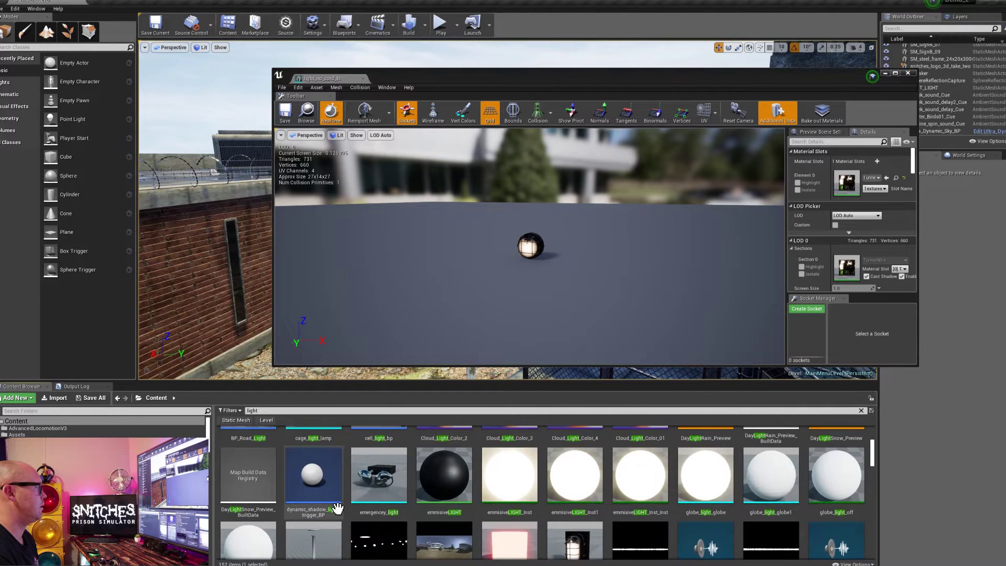
scroll(337, 507, up, 2)
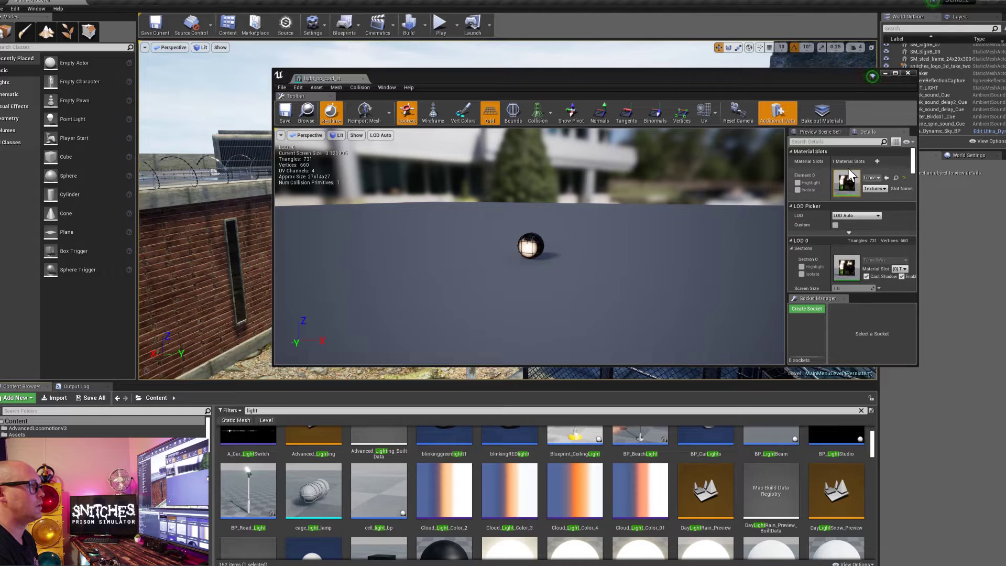
scroll(511, 471, up, 1)
scroll(510, 471, down, 2)
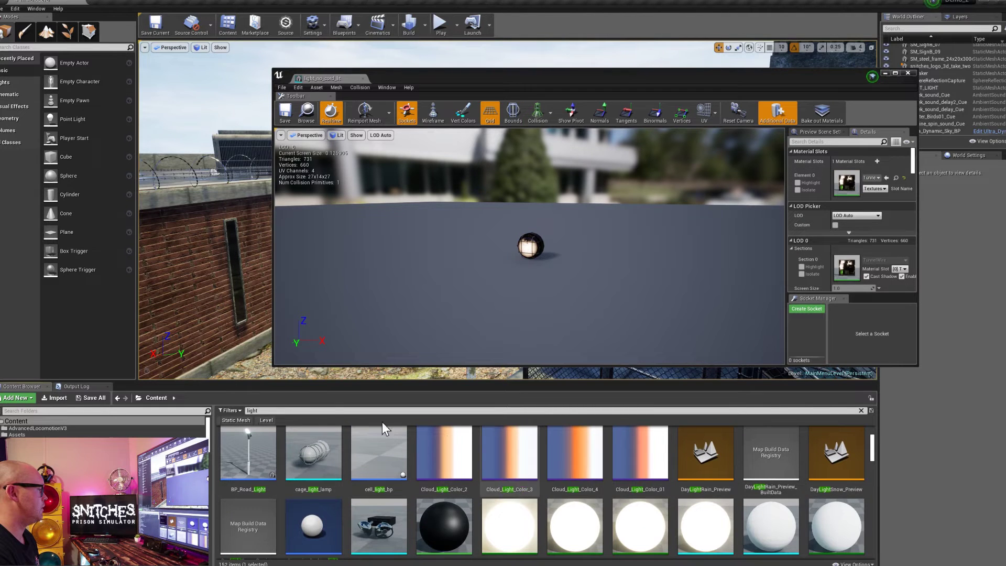
key(BackSpace)
key(BackSpace)
key(BackSpace)
key(BackSpace)
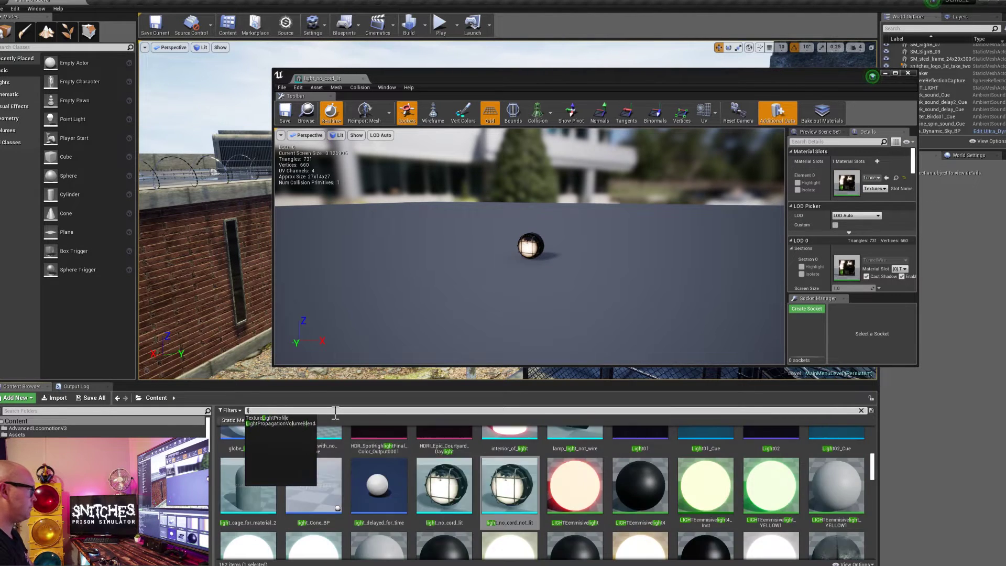
text(tunnel)
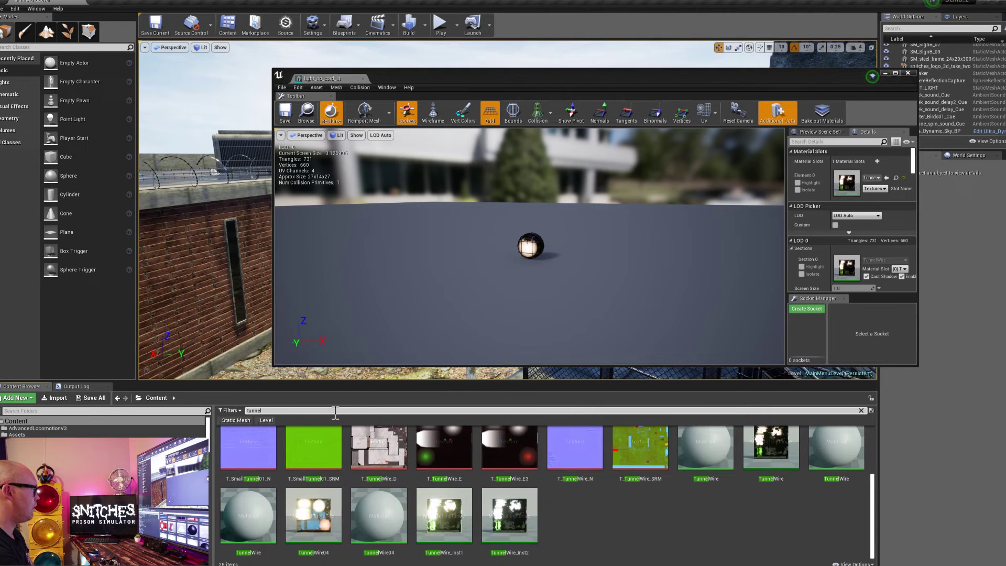
right_click(503, 510)
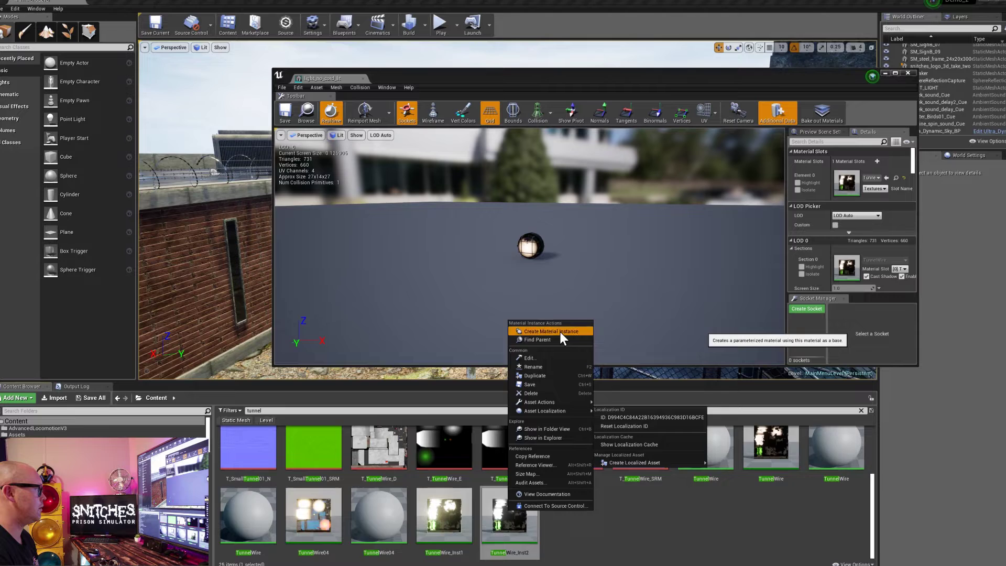
click(558, 339)
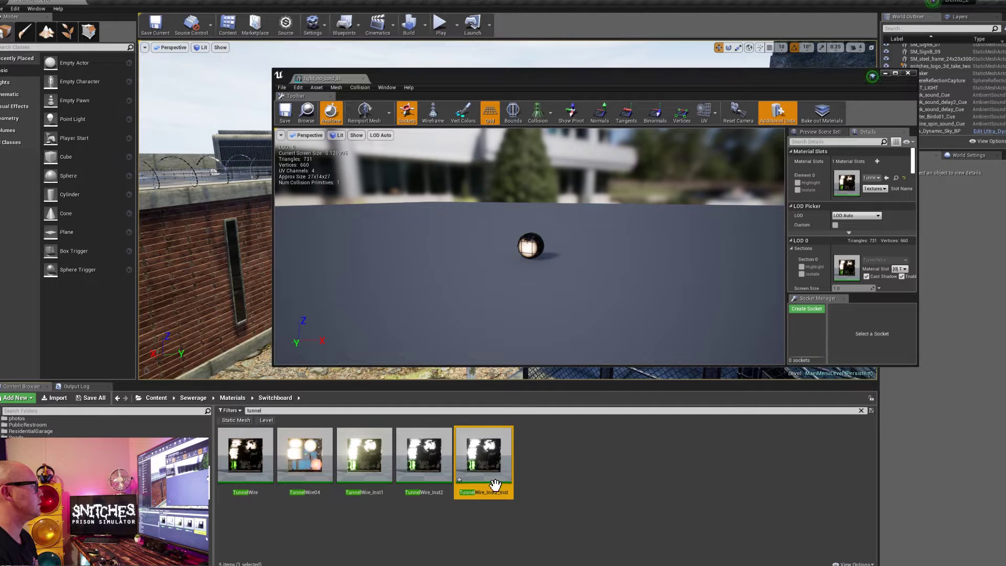
Step: Return to the root Content folder, search for "lit" and open the light_no_cord_not_lit static mesh in its editor
click(157, 398)
click(269, 410)
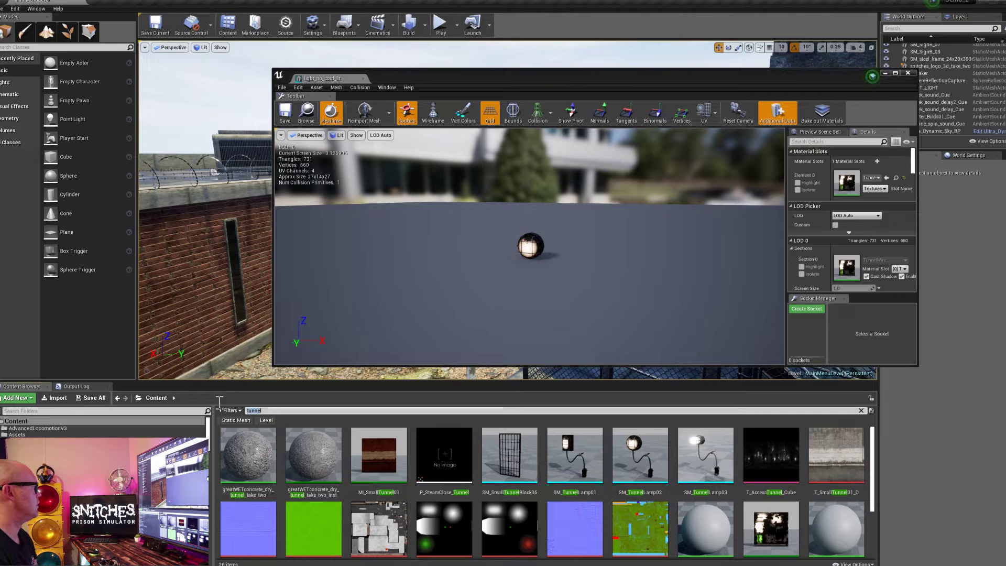
text(lit)
key(BackSpace)
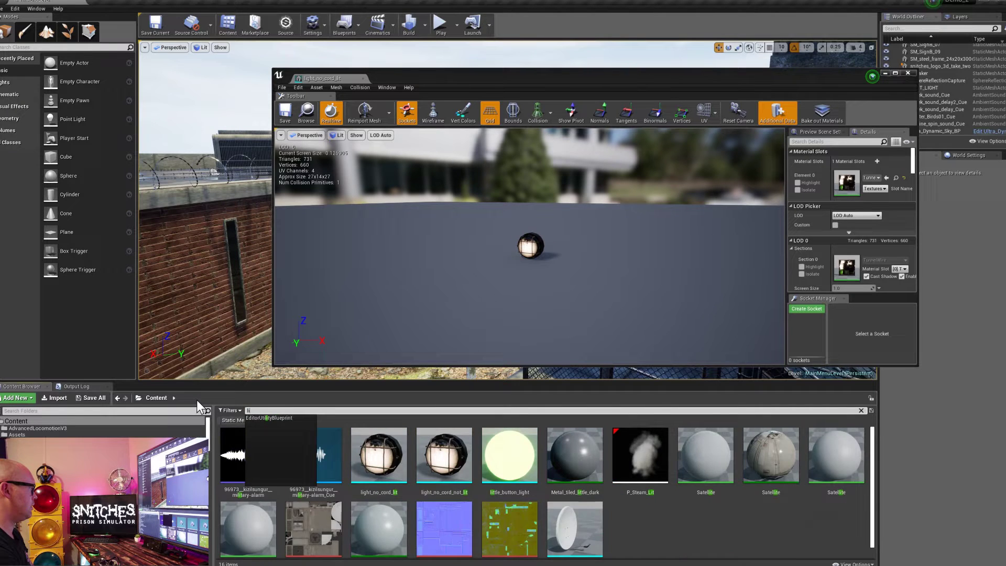
text(ght)
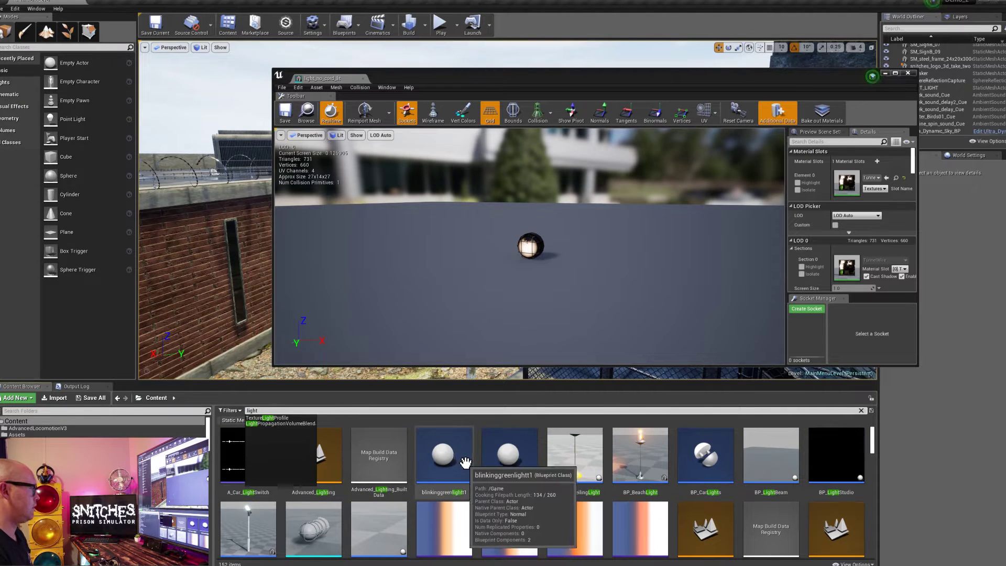
text(t)
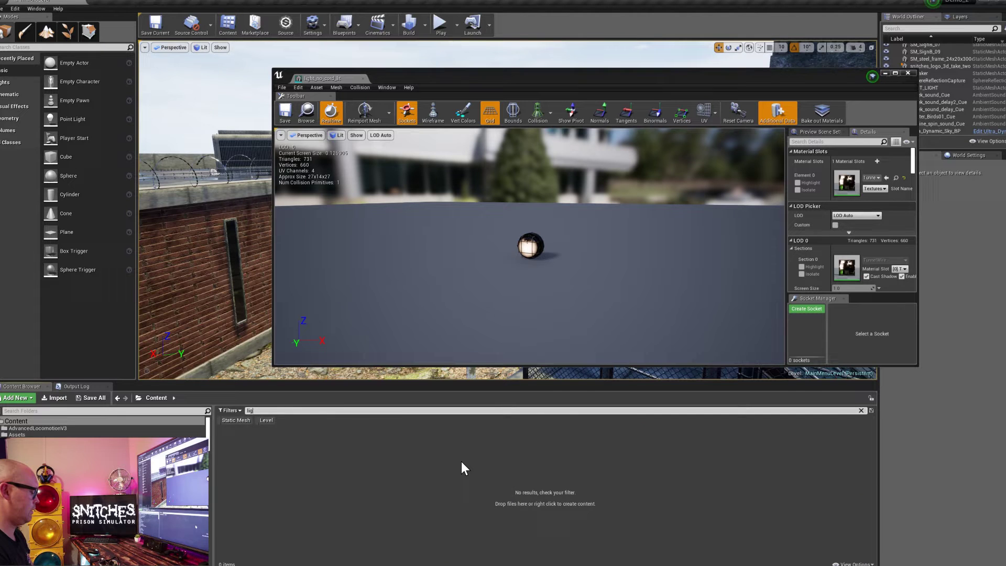
key(BackSpace)
key(BackSpace)
text(t)
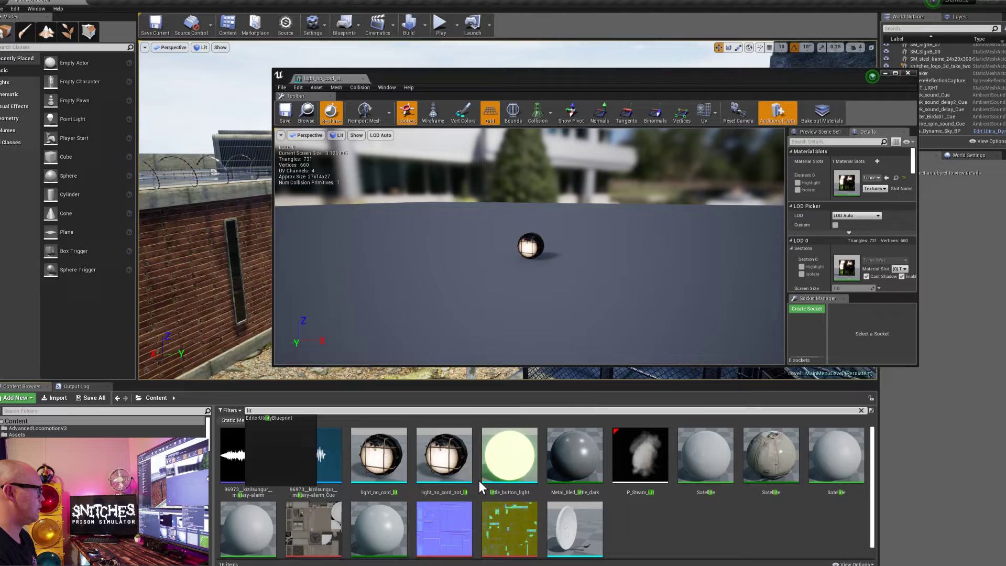
double_click(444, 455)
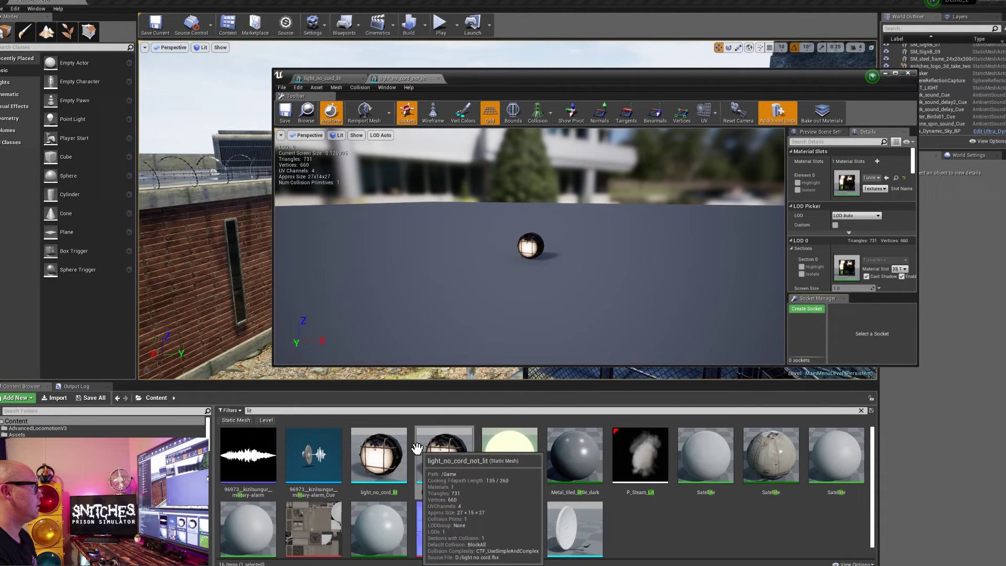
Step: Search the project content for "lamp" and look through the assets for the new tunnel material instance
click(481, 410)
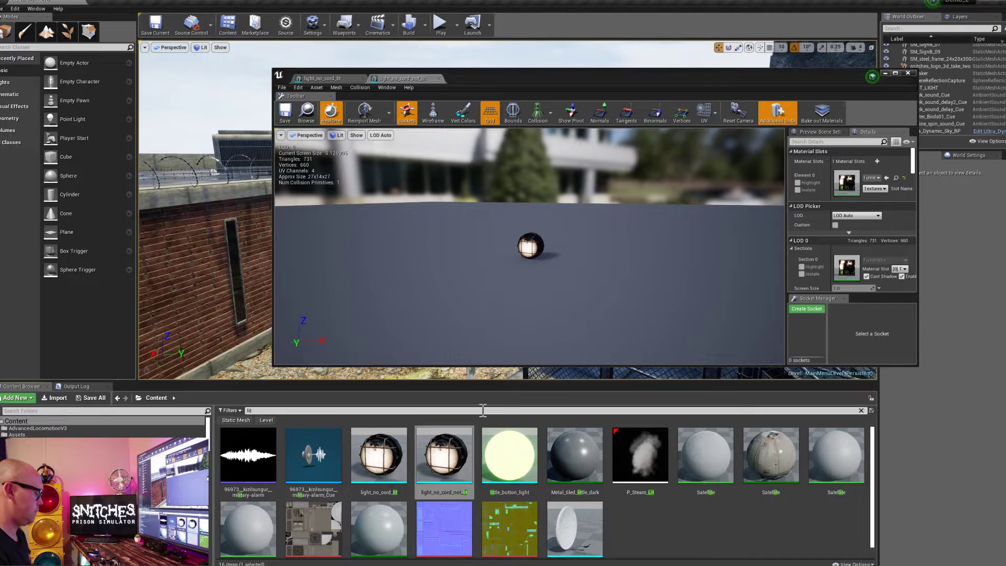
key(BackSpace)
click(482, 409)
text(lamp)
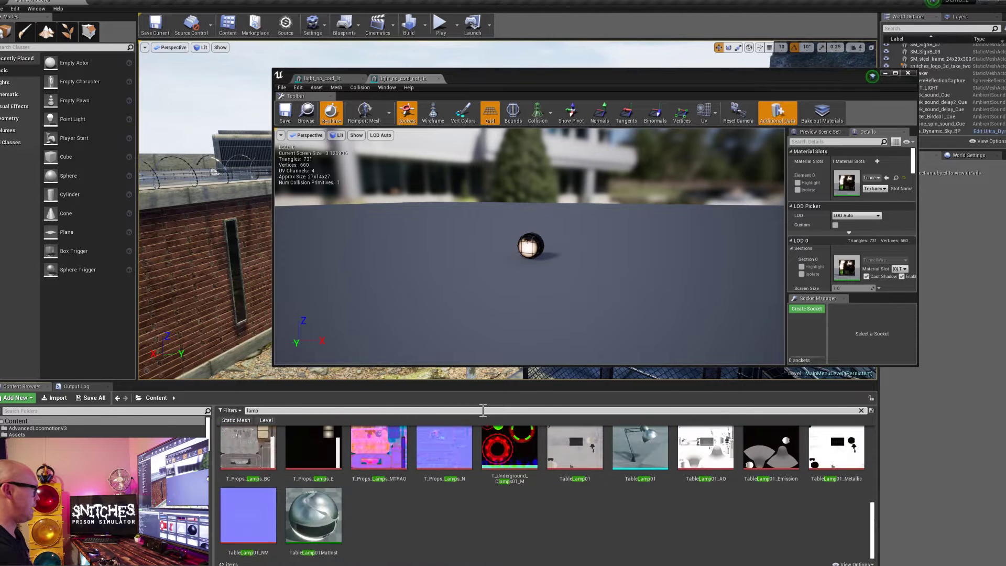
scroll(589, 514, up, 5)
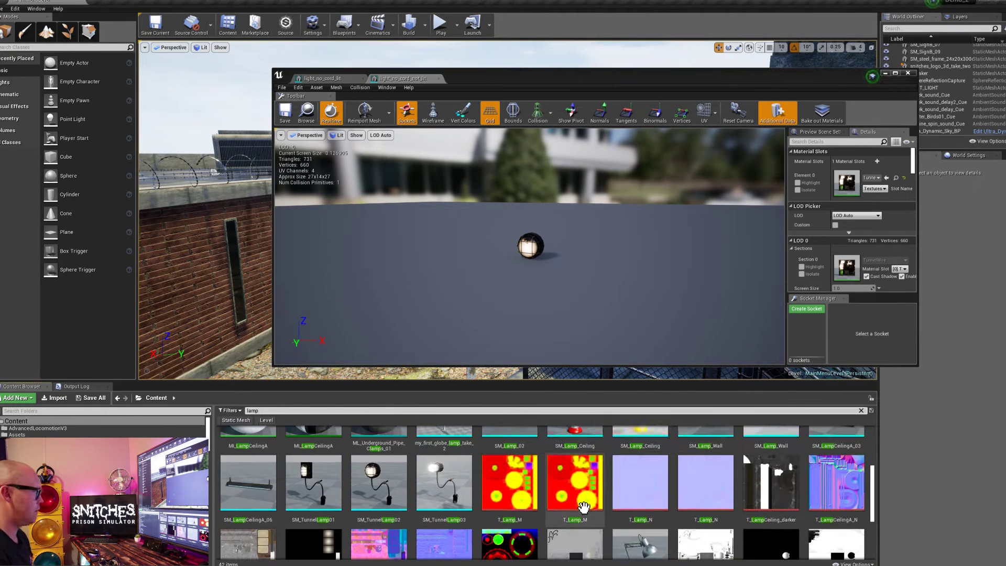
scroll(629, 500, up, 2)
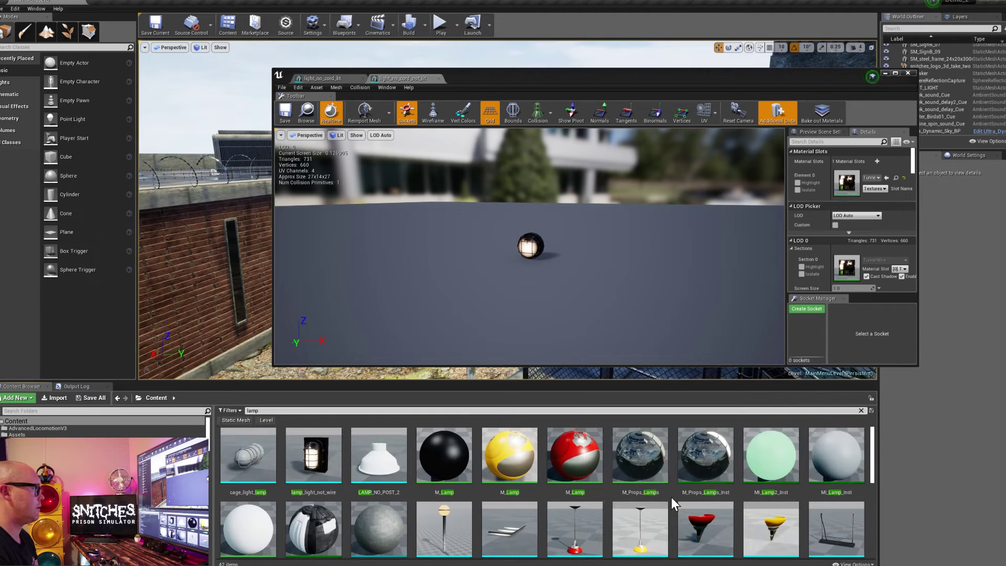
scroll(671, 497, down, 1)
scroll(671, 498, down, 3)
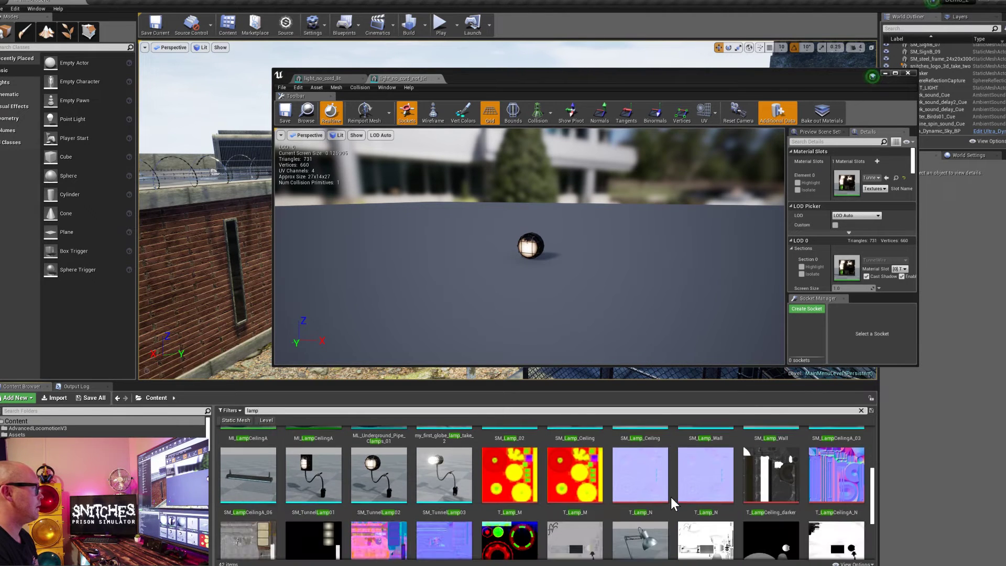
Step: Search the content for "tunnel" and assign TunnelWire_Inst2_Inst to the Element 0 material slot of light_no_cord_not_lit
scroll(628, 500, up, 3)
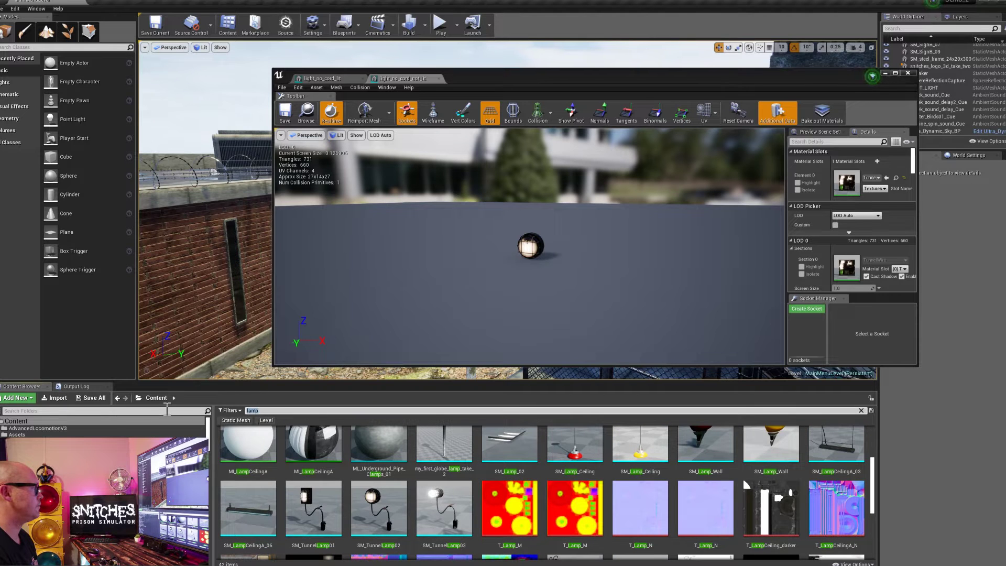
text(tunnel)
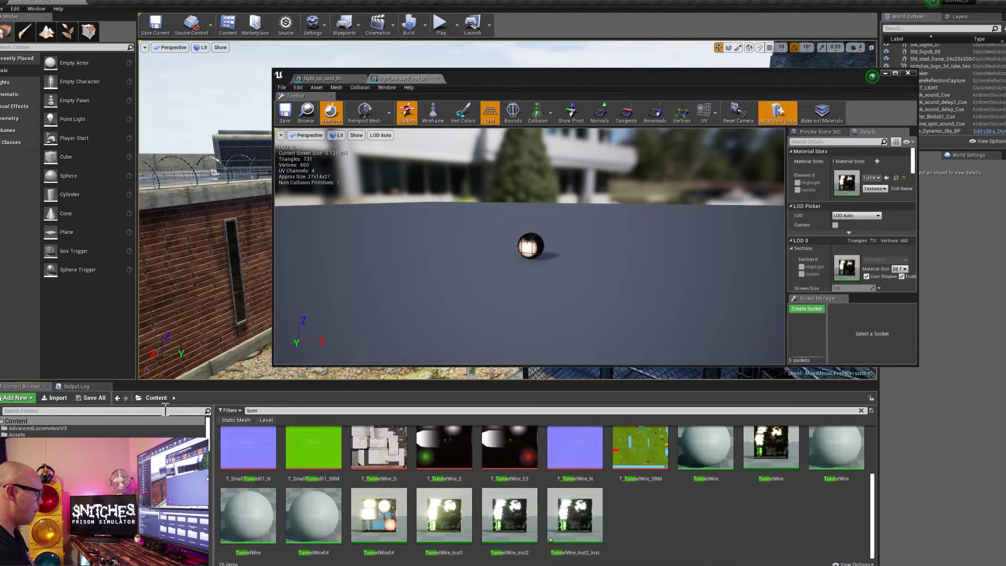
drag(575, 516, 866, 174)
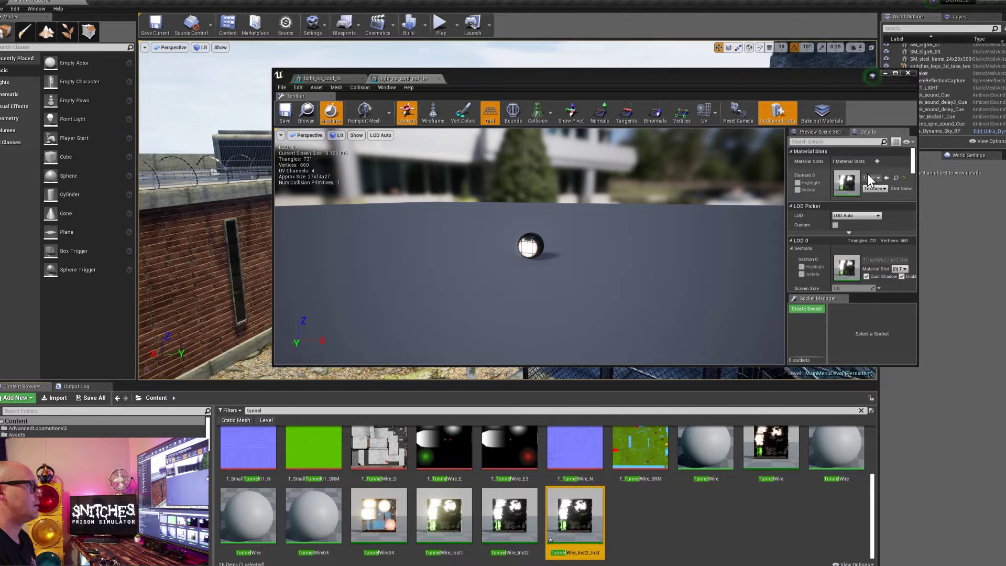
Step: Open the TunnelWire_Inst2_Inst material instance from the mesh's Element 0 slot and place its window beside the mesh preview
double_click(842, 181)
drag(465, 80, 640, 178)
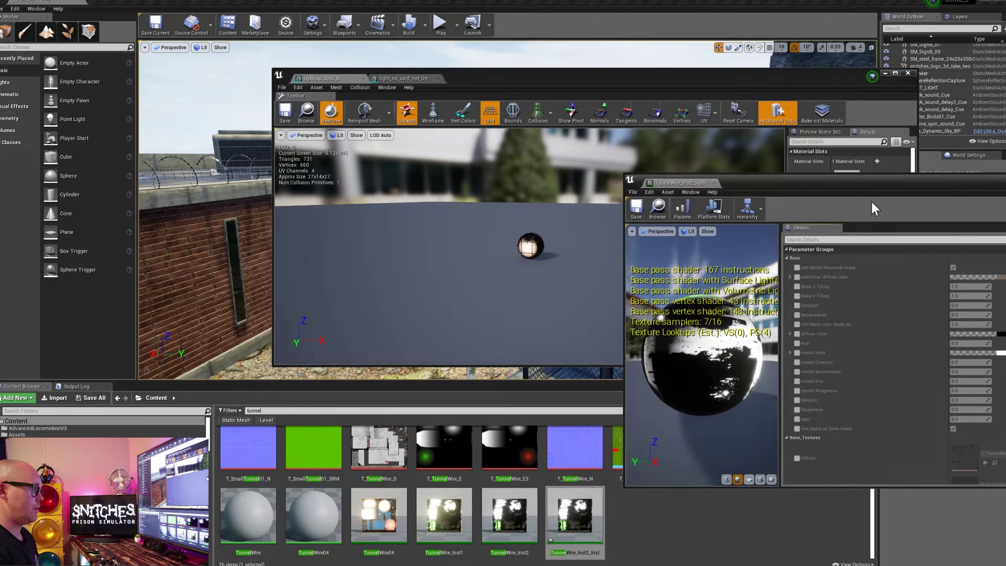
drag(859, 179, 788, 108)
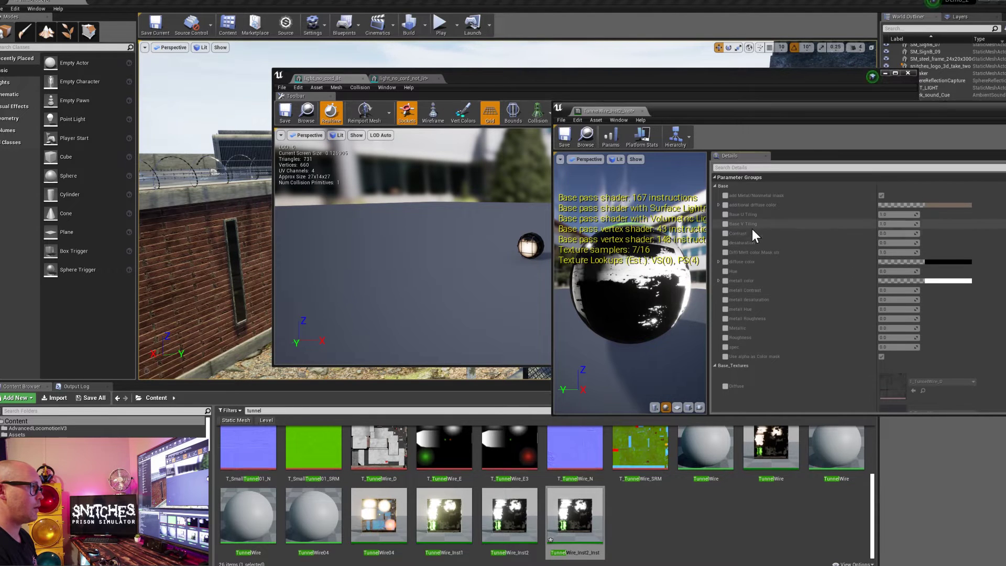
Step: Override the add emissive parameter in TunnelWire_Inst2_Inst and switch it off
scroll(793, 304, down, 3)
scroll(793, 302, down, 3)
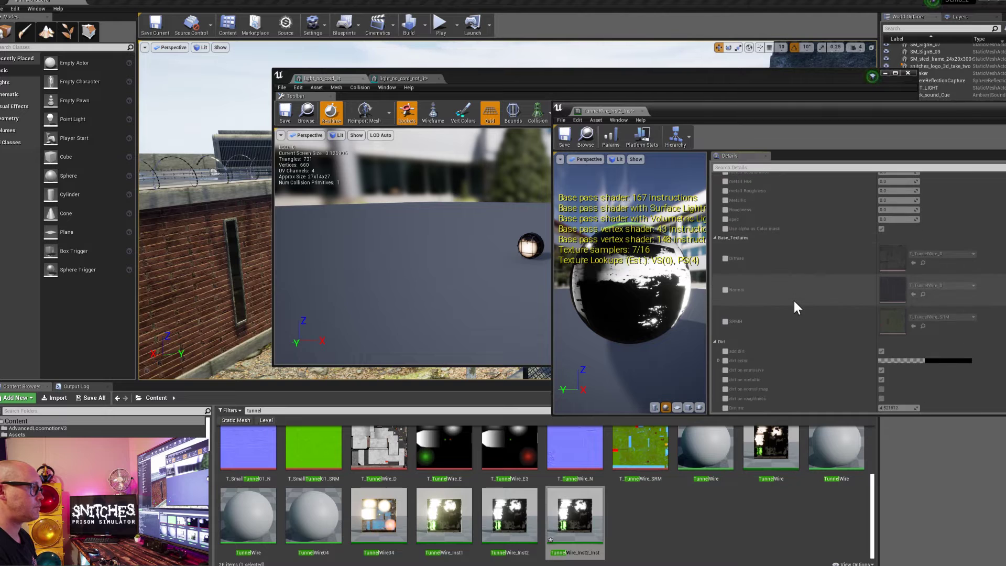
scroll(793, 300, down, 2)
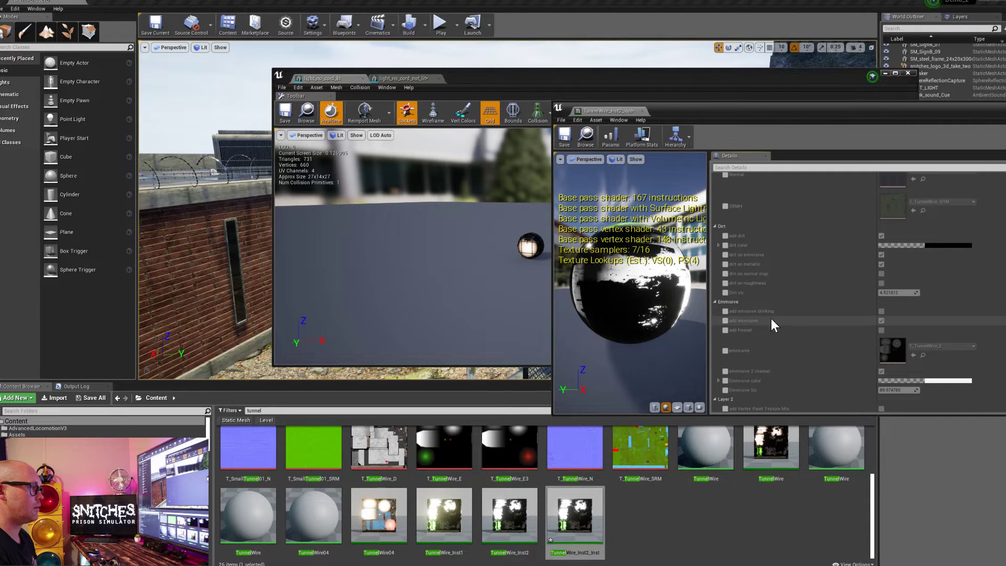
click(725, 320)
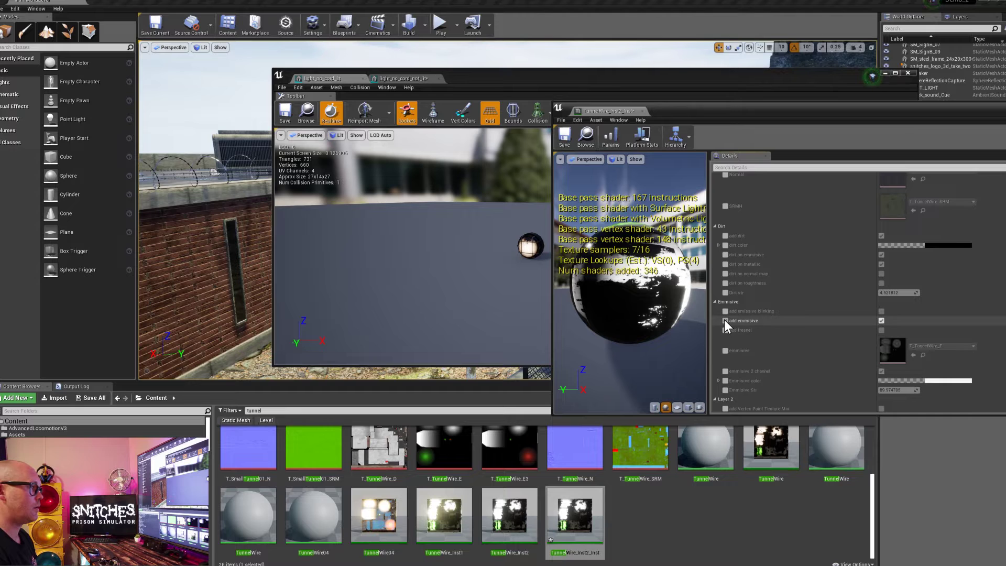
click(880, 321)
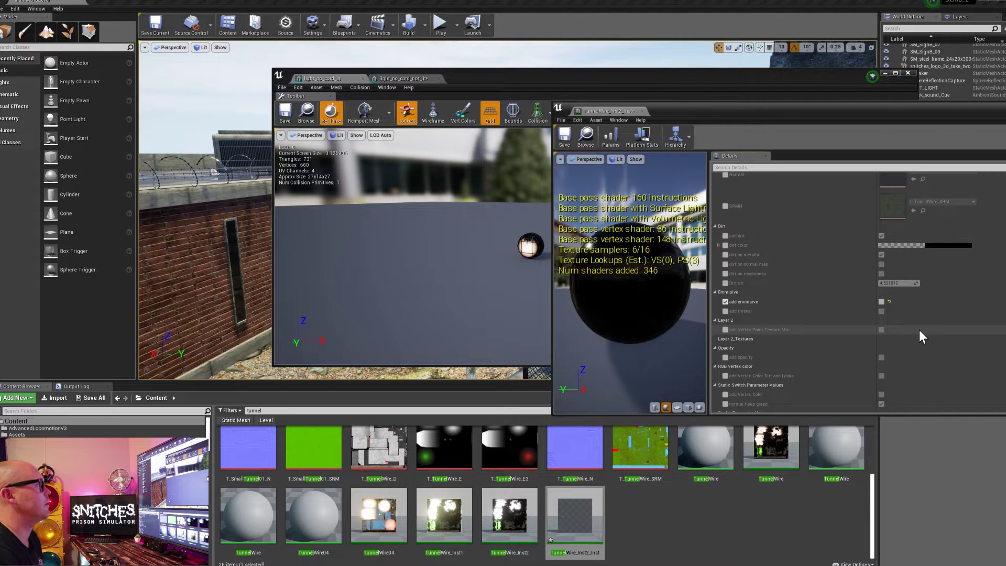
Step: Assign TunnelWire_Inst2_Inst to the Element 0 material slot of the light_no_cord_lit mesh
drag(784, 110, 883, 377)
drag(599, 506, 853, 186)
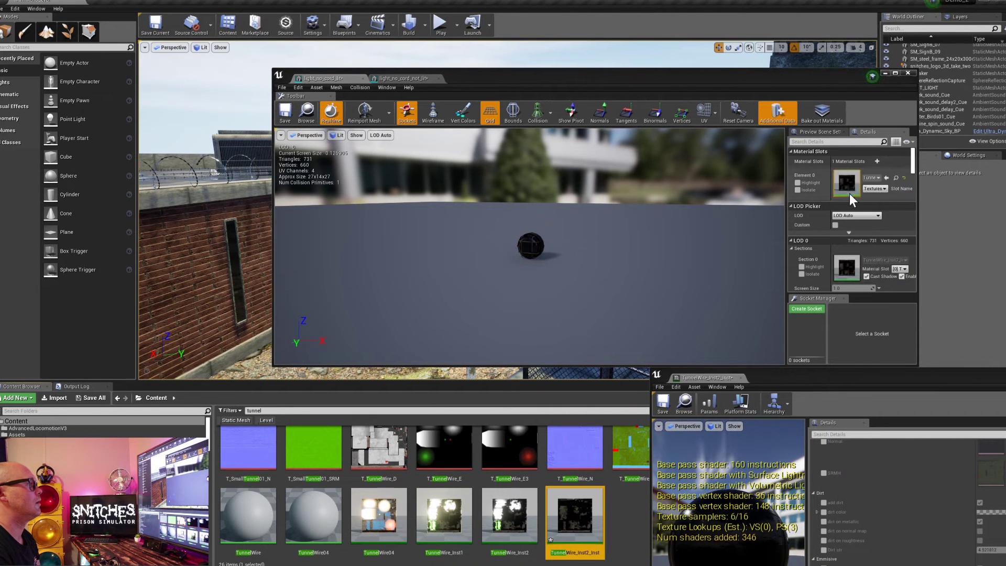
drag(828, 373, 437, 149)
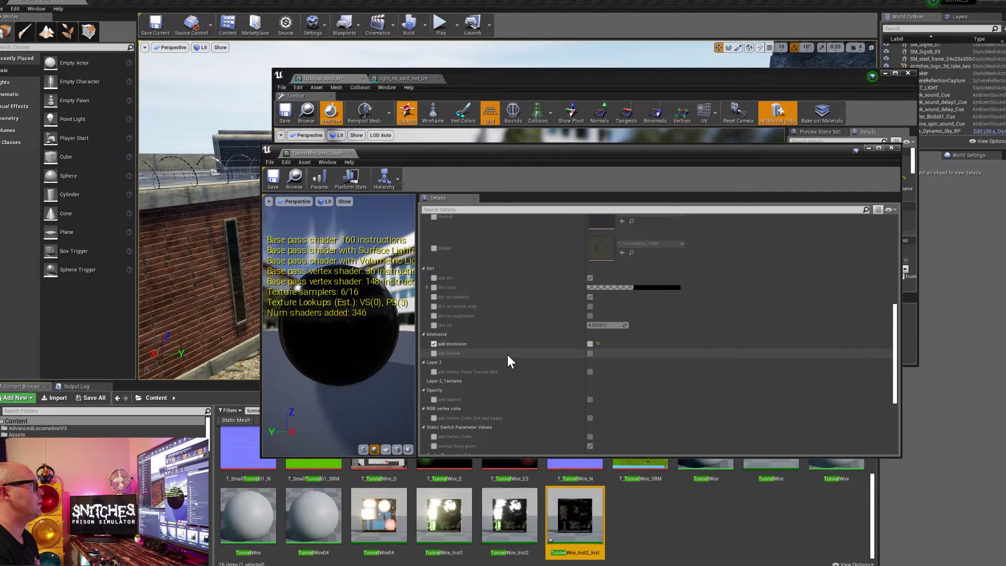
Step: Switch add emissive back on in TunnelWire_Inst2_Inst and enable the override for its emissive texture, T_TunnelWire_E
scroll(605, 325, up, 1)
scroll(551, 347, up, 3)
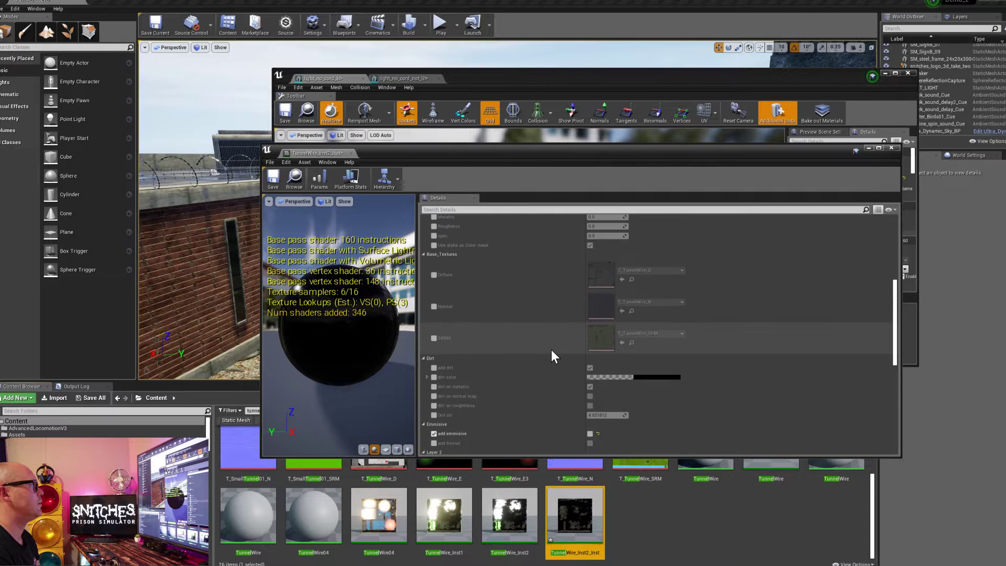
scroll(551, 350, up, 2)
drag(515, 159, 580, 90)
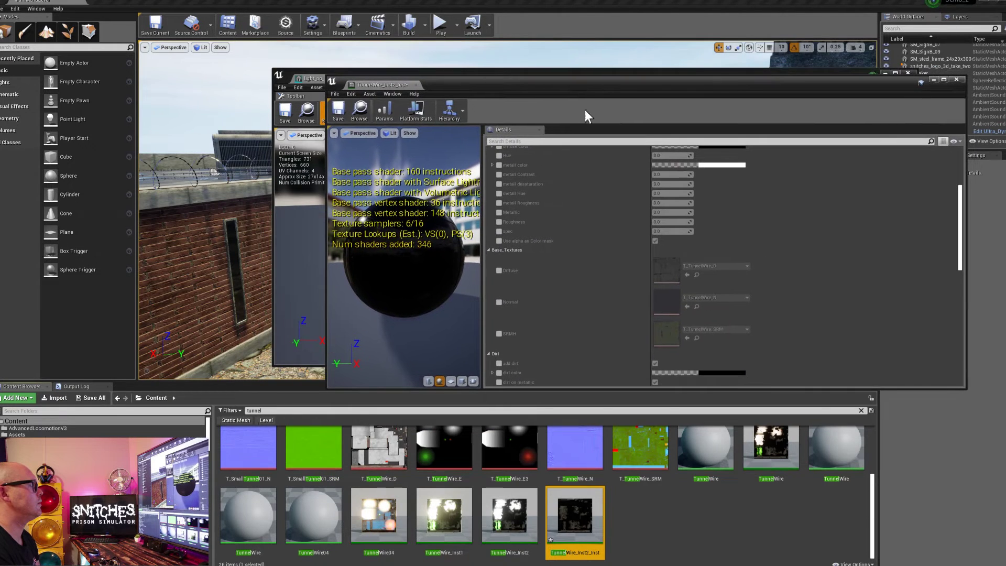
scroll(534, 291, down, 2)
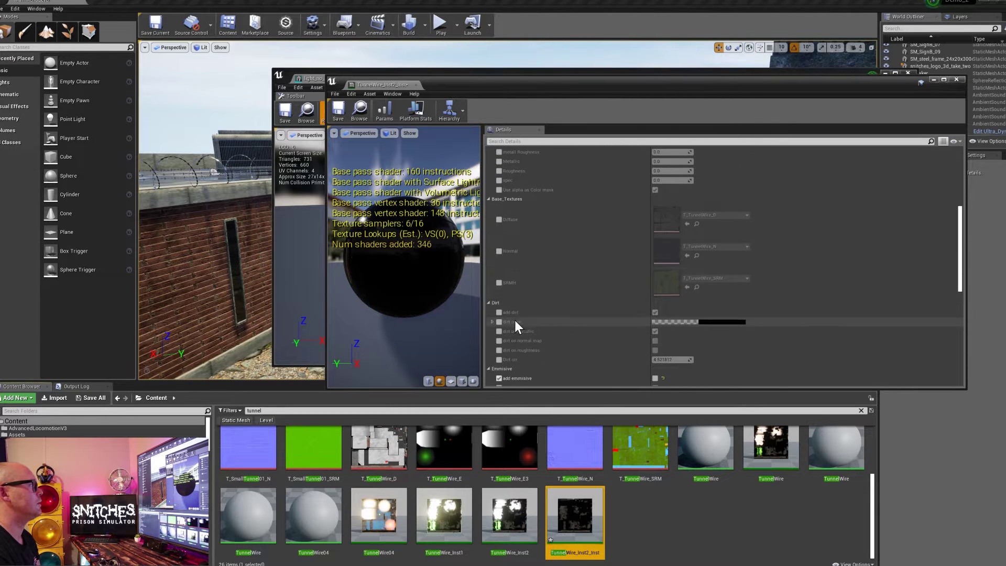
scroll(555, 322, down, 2)
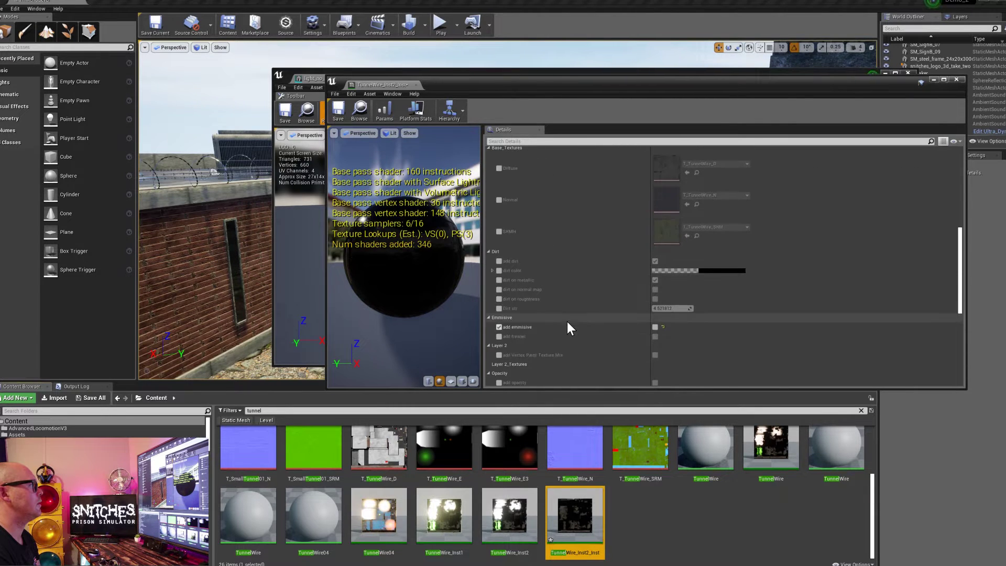
click(655, 325)
scroll(616, 327, down, 3)
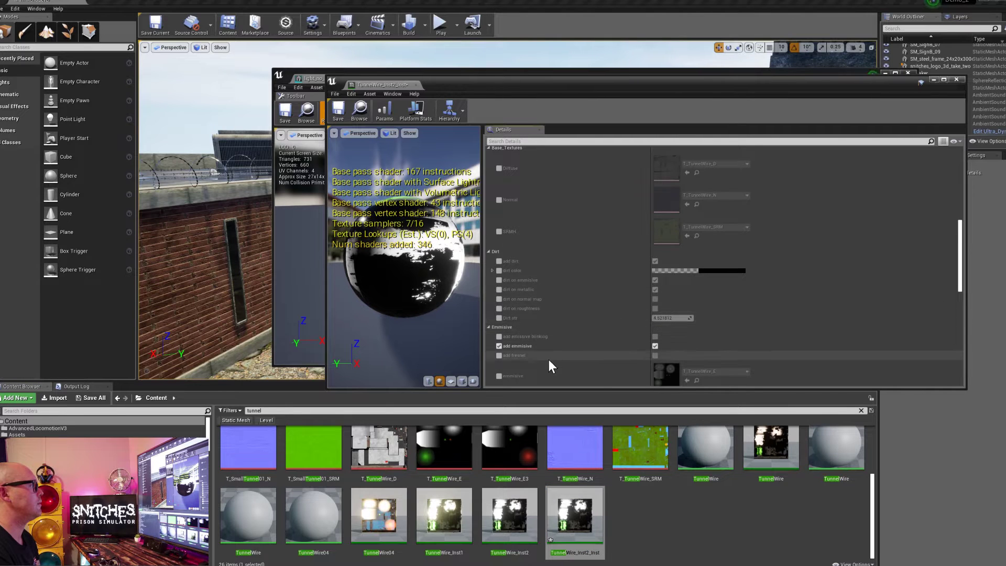
click(500, 338)
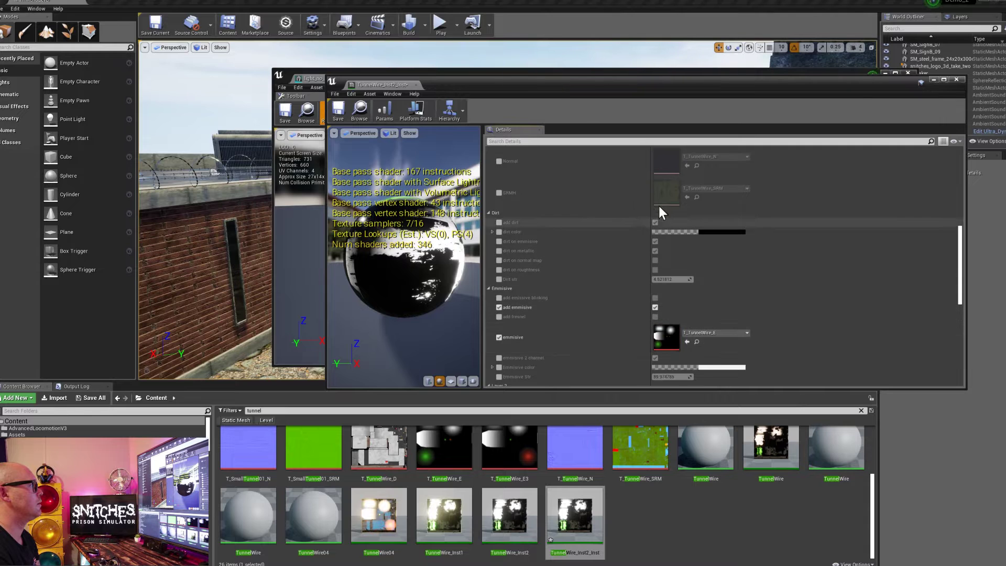
Step: Override Emissive Str in TunnelWire_Inst2_Inst, lower it to about 3 and check the lamp up close
drag(661, 85, 890, 73)
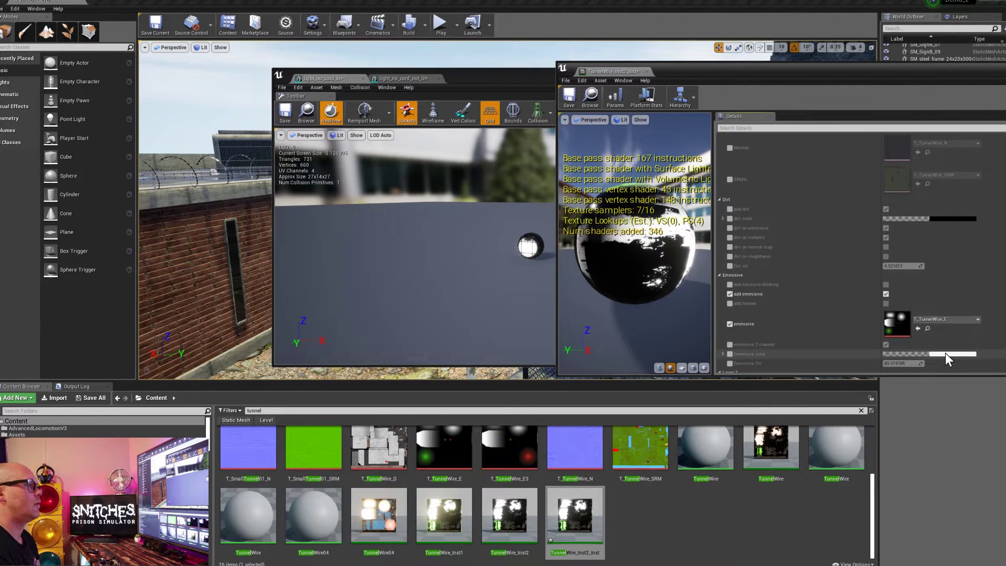
click(730, 363)
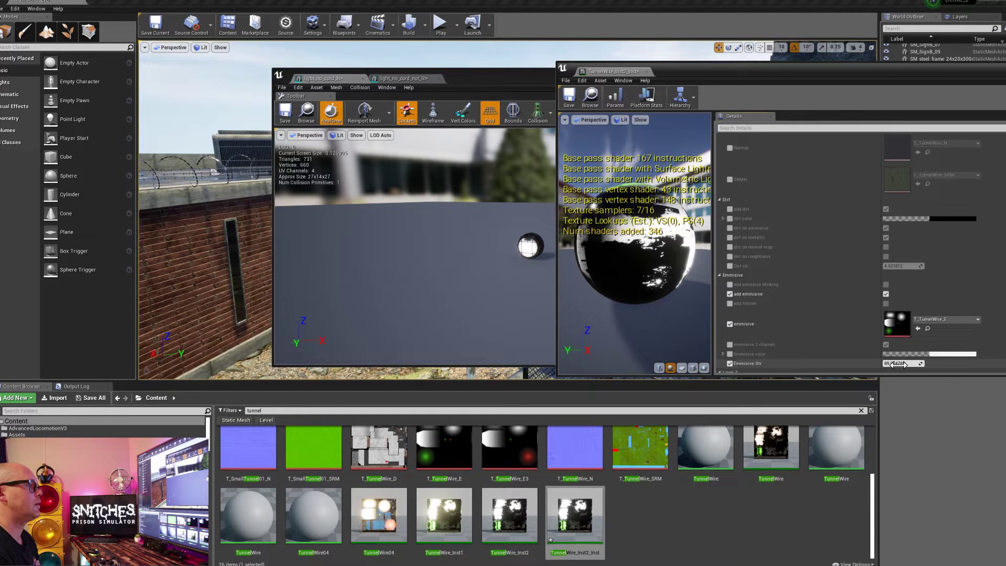
drag(898, 362, 879, 362)
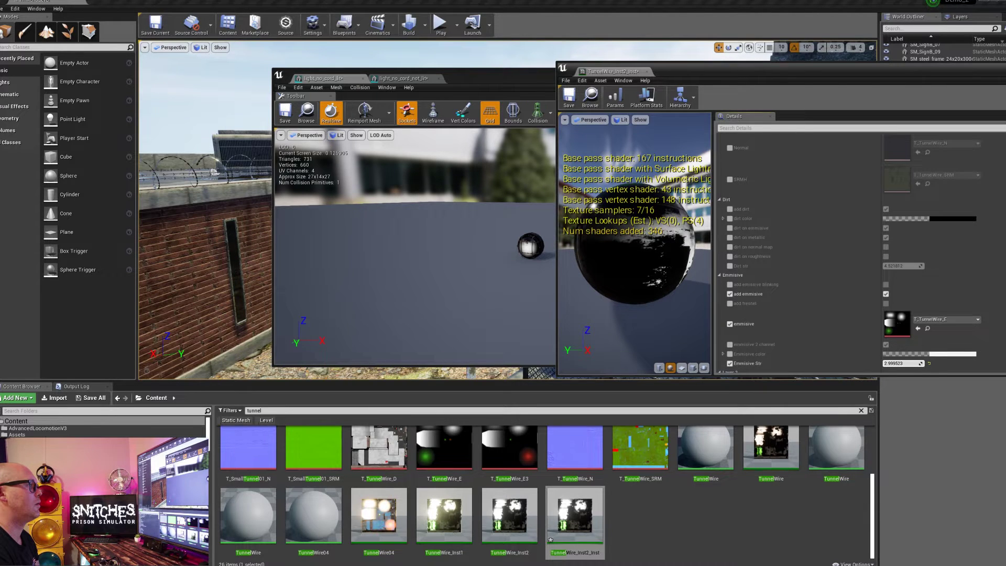
scroll(533, 254, up, 3)
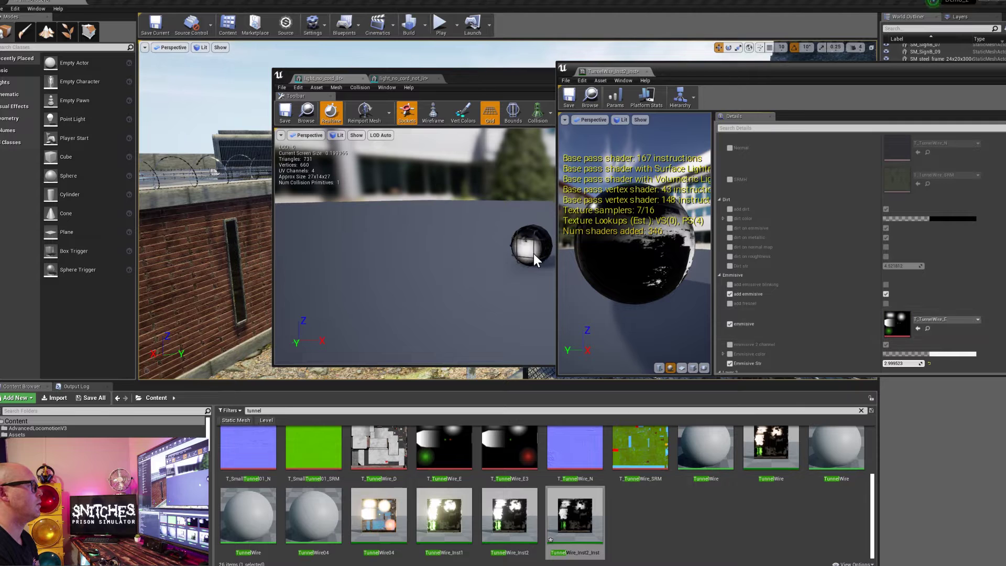
scroll(523, 266, up, 4)
mouse_move(524, 265)
middle_down()
mouse_move(513, 285)
mouse_move(419, 333)
mouse_move(591, 276)
mouse_move(530, 270)
middle_up()
right_drag(530, 270, 542, 234)
Step: Override the Emissive color in TunnelWire_Inst2_Inst and set it to a warm cream, hex sRGB F5E7C400
drag(770, 74, 564, 68)
scroll(919, 317, down, 2)
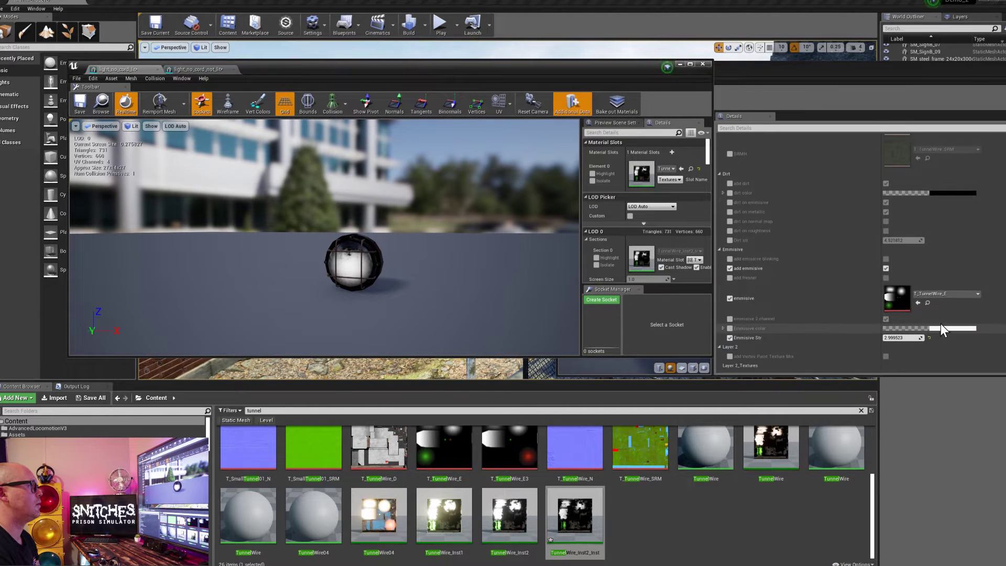
click(939, 329)
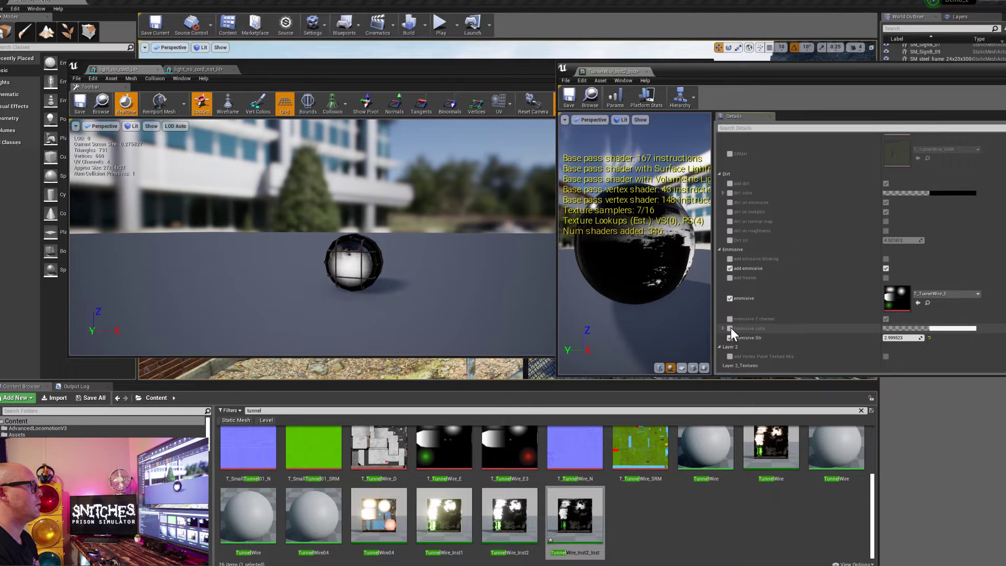
click(937, 329)
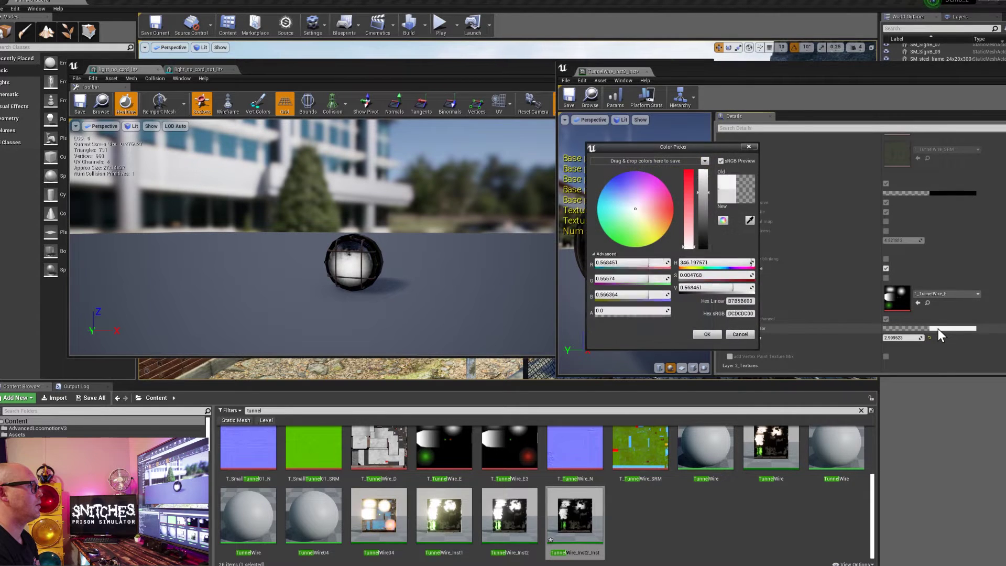
drag(642, 212, 645, 219)
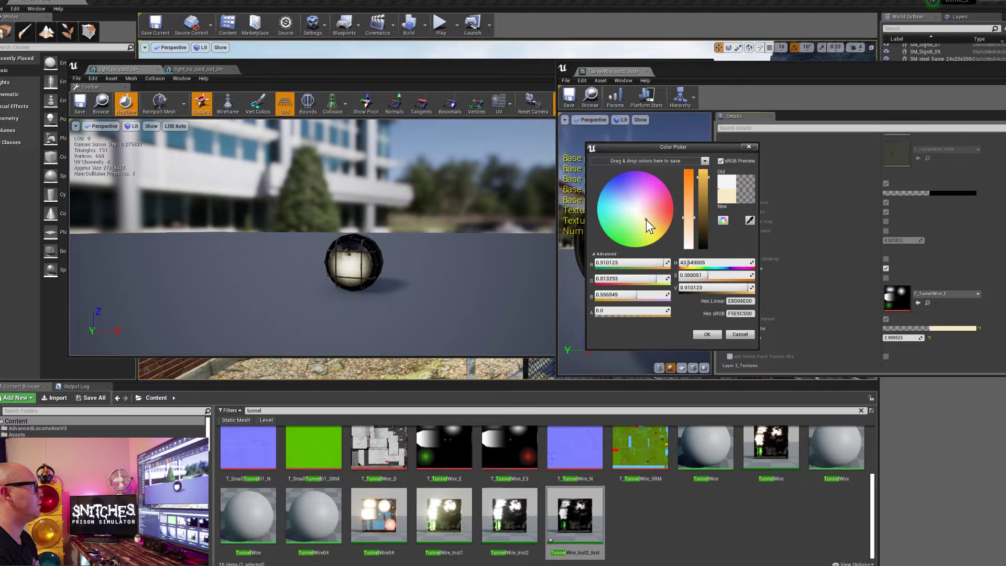
click(646, 219)
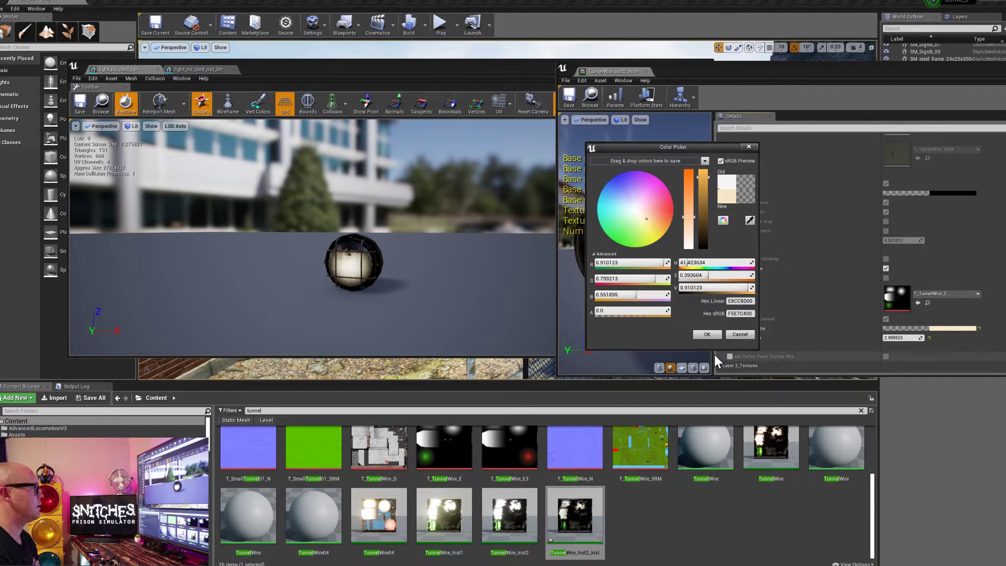
click(704, 334)
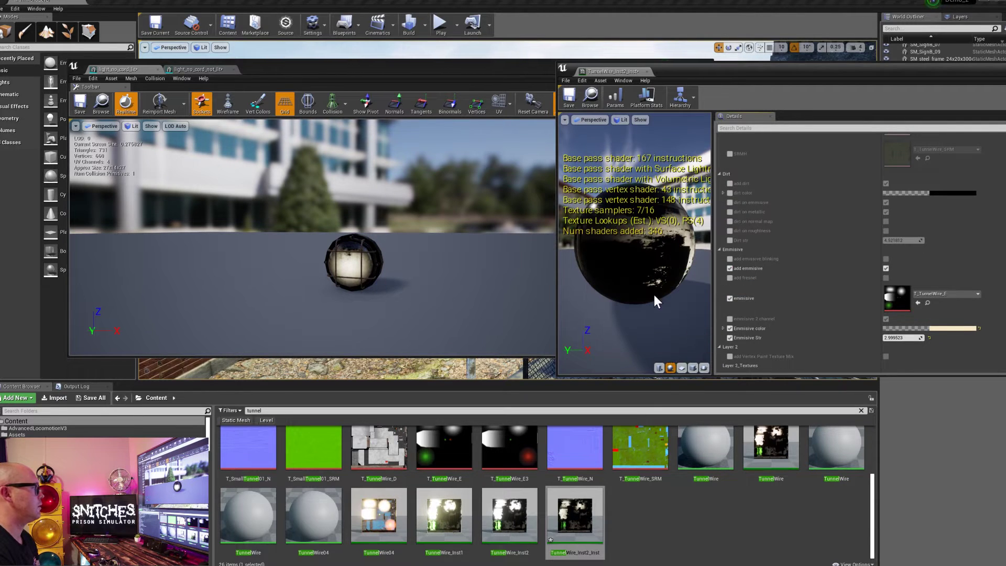
Step: Compare the appearance of the light_no_cord_lit and light_no_cord_not_lit meshes in their editors
click(189, 69)
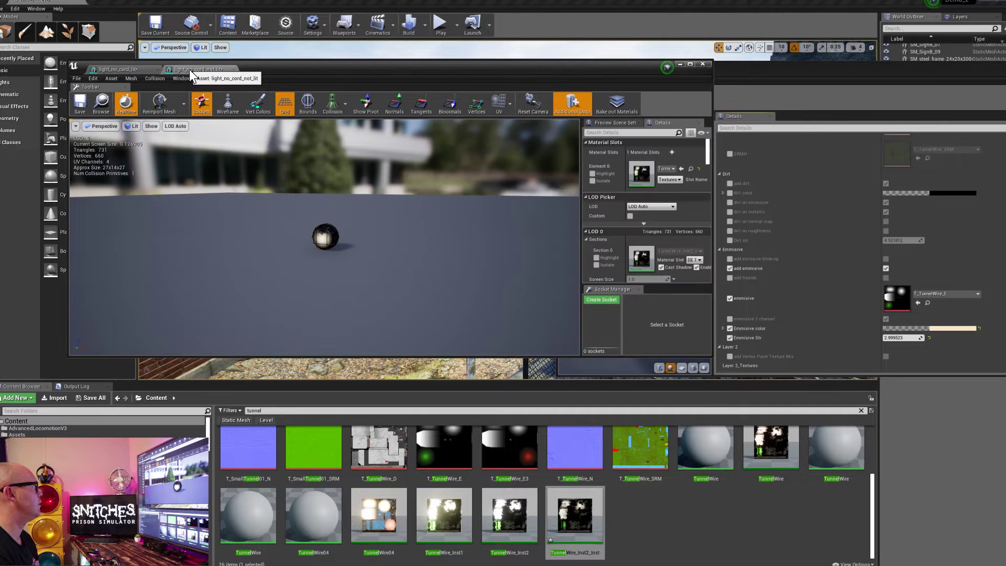
click(125, 69)
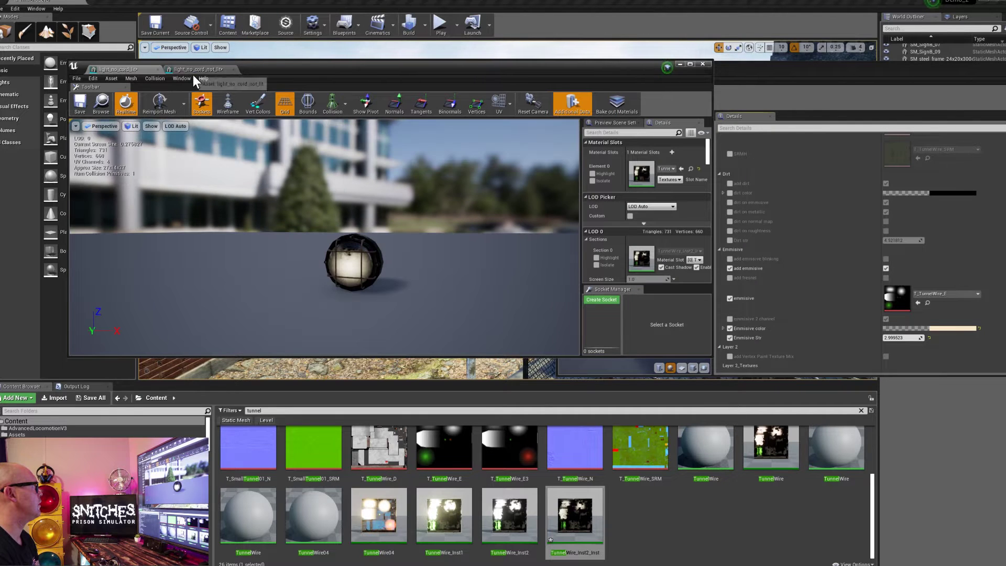
click(194, 71)
click(118, 64)
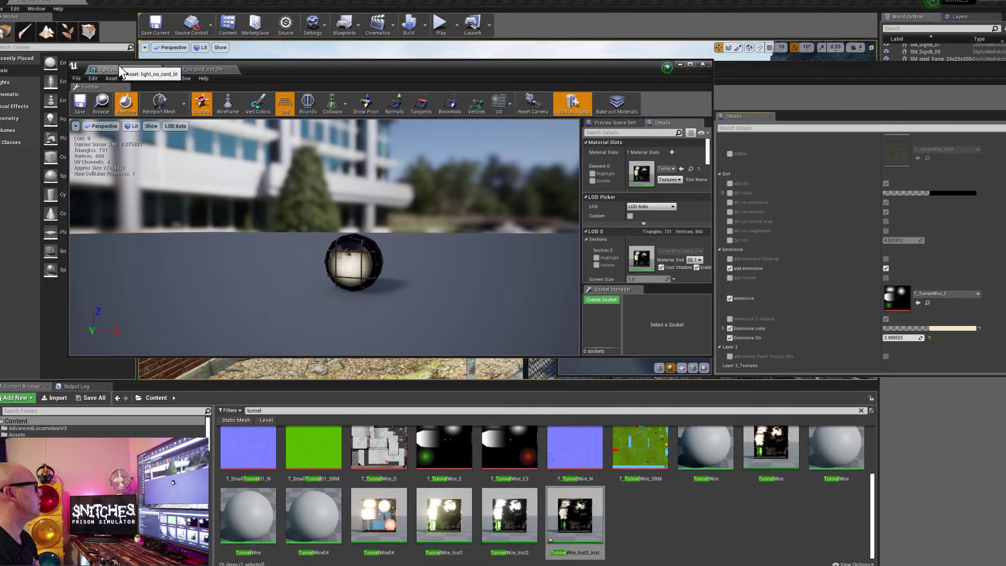
click(218, 73)
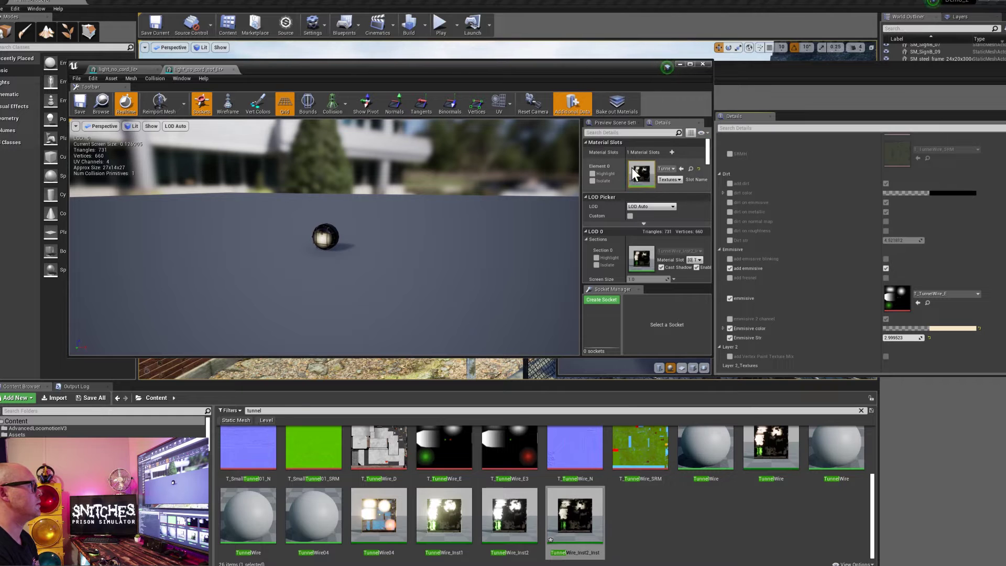
Step: Assign TunnelWire_Inst1 to the Element 0 slot of light_no_cord_lit and compare it with the unlit mesh
click(139, 68)
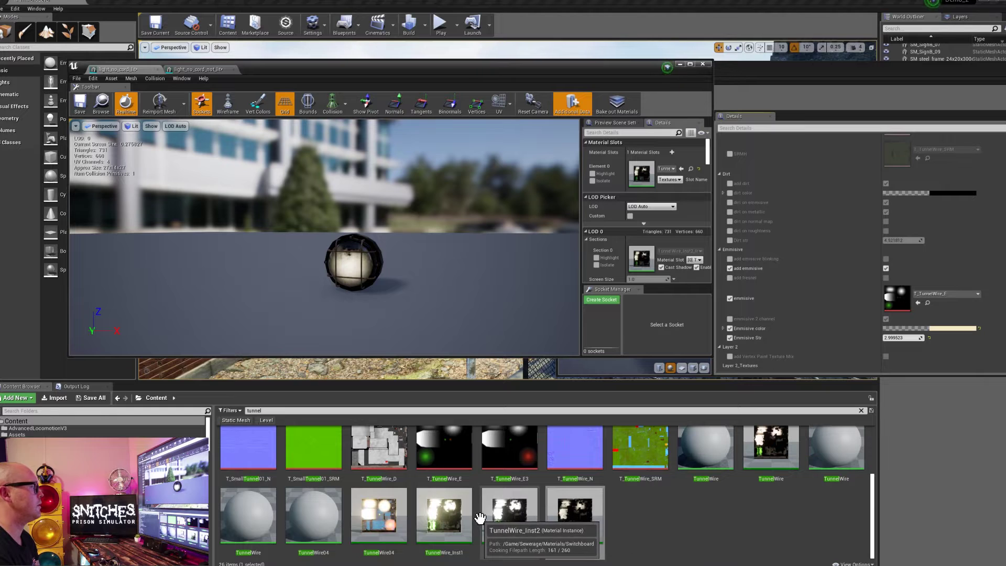
drag(444, 516, 654, 171)
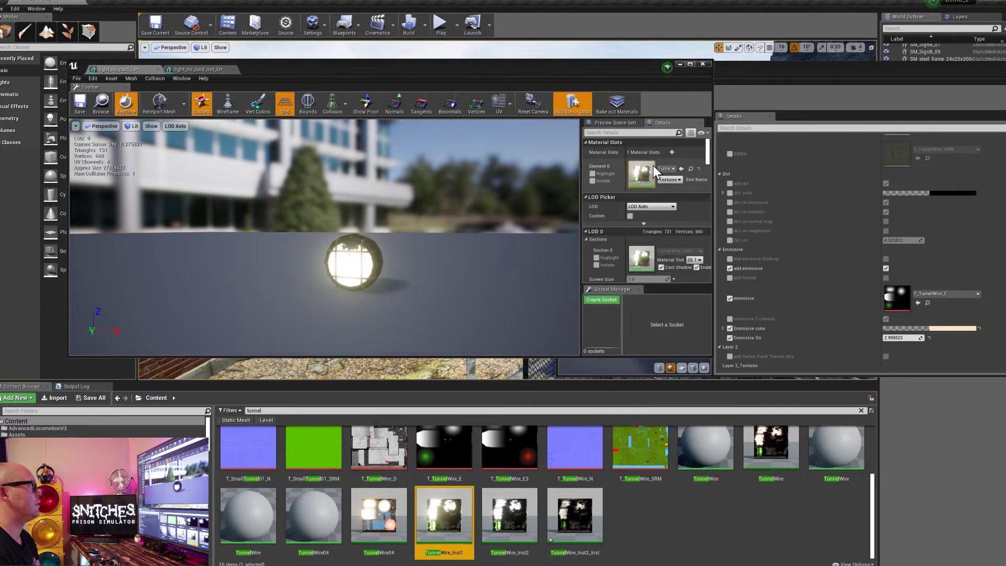
click(212, 70)
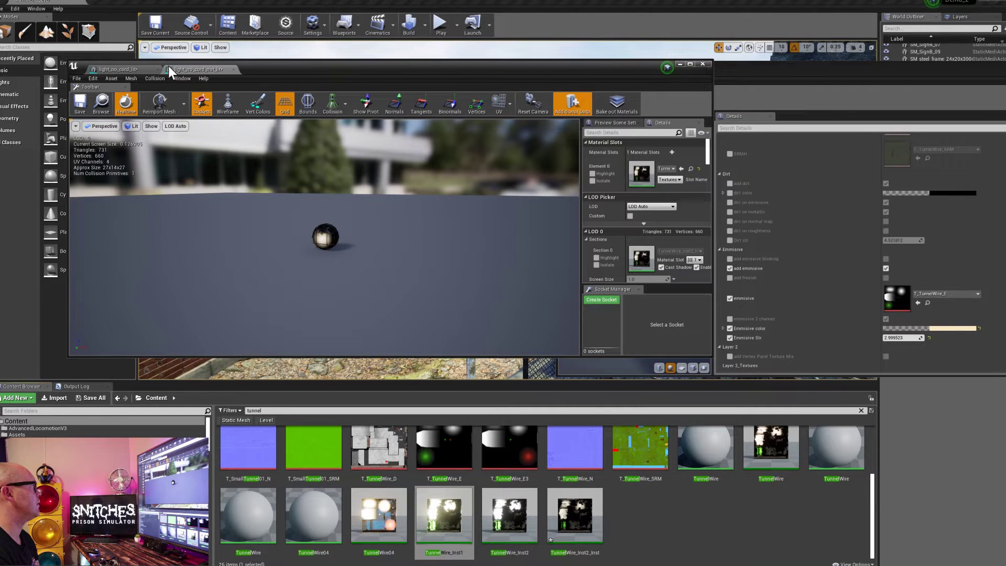
click(136, 68)
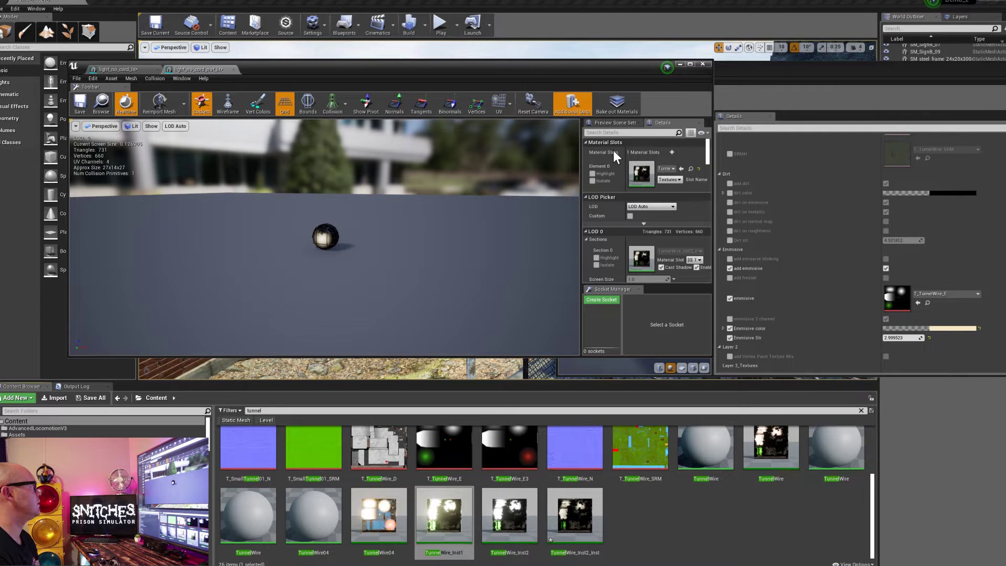
Step: Raise Emissive Str in TunnelWire_Inst2_Inst to about 23.35 for the light_no_cord_not_lit mesh
scroll(940, 335, down, 2)
mouse_move(916, 314)
mouse_down()
mouse_move(887, 314)
mouse_move(909, 314)
mouse_up()
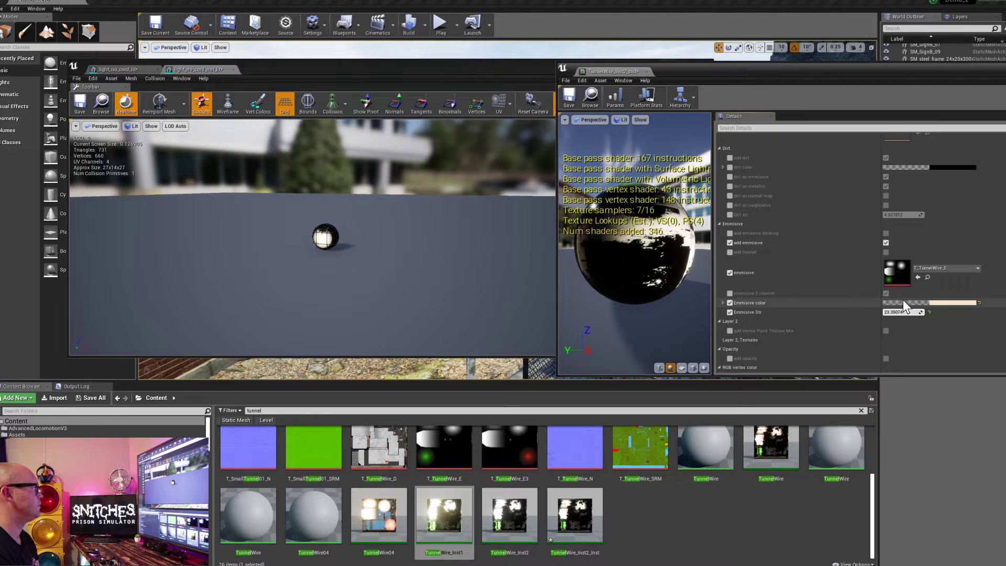
scroll(852, 308, down, 3)
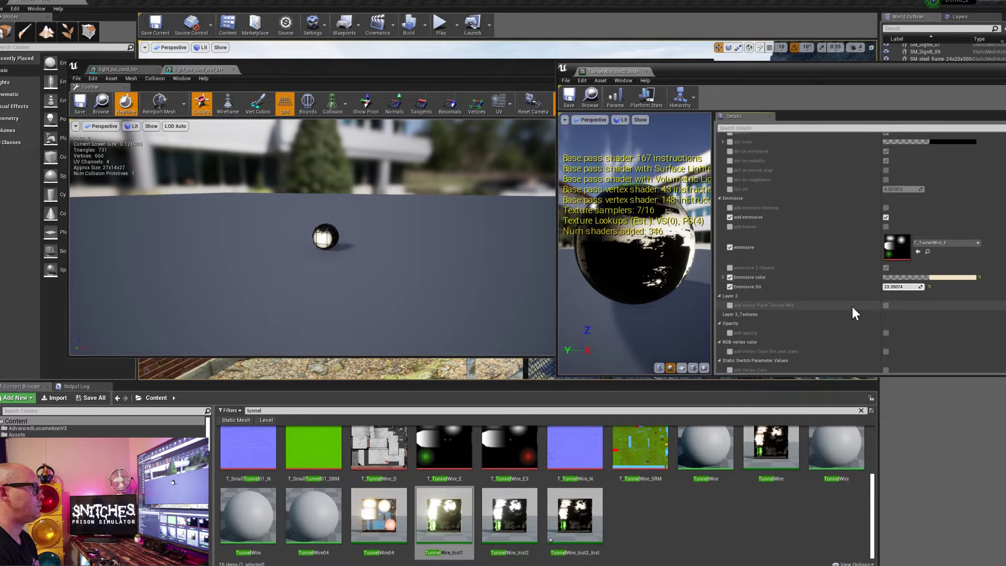
scroll(854, 313, up, 3)
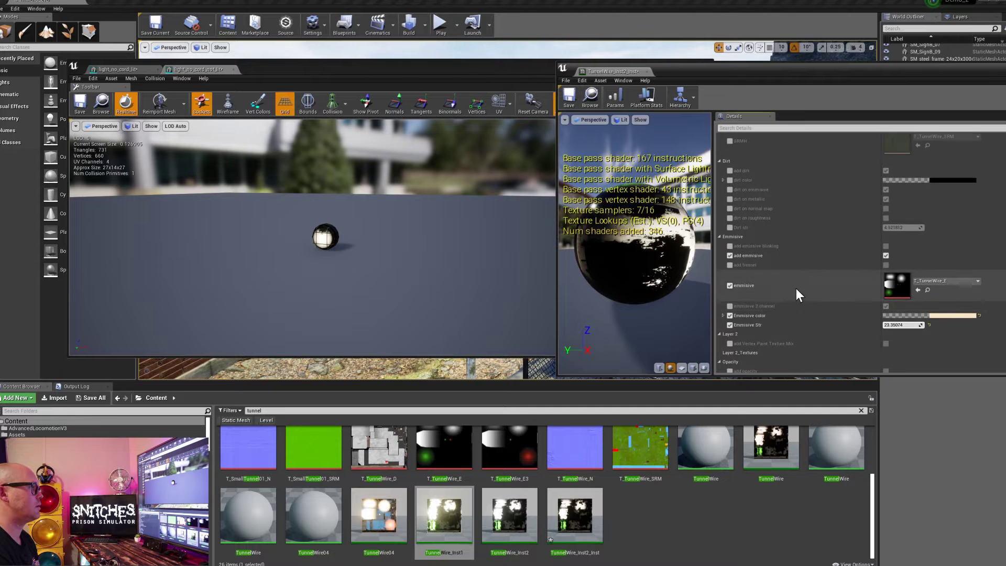
Step: Try the add emissive blinking option on TunnelWire_Inst2_Inst and turn it off again
scroll(780, 285, up, 1)
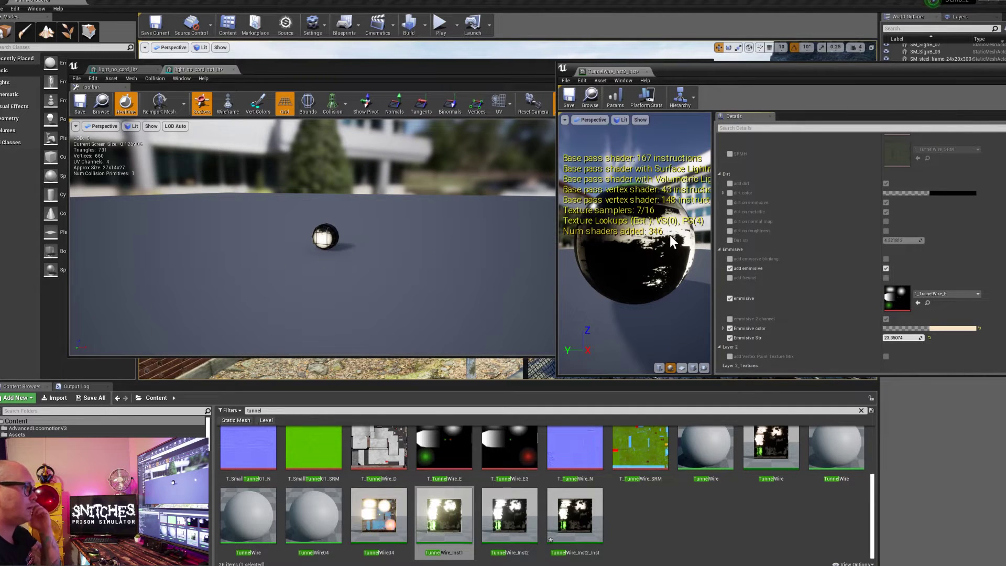
click(730, 258)
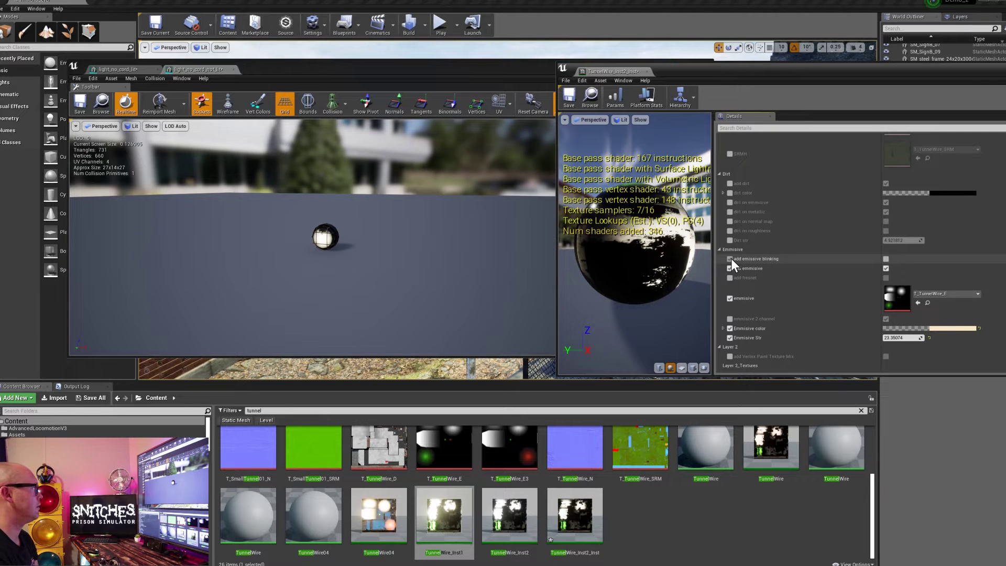
click(885, 259)
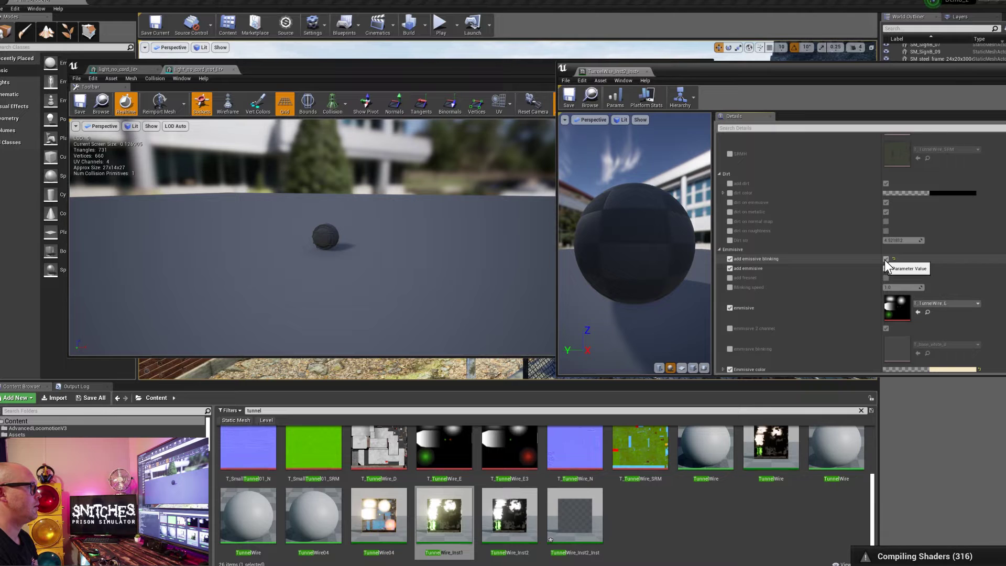
click(885, 259)
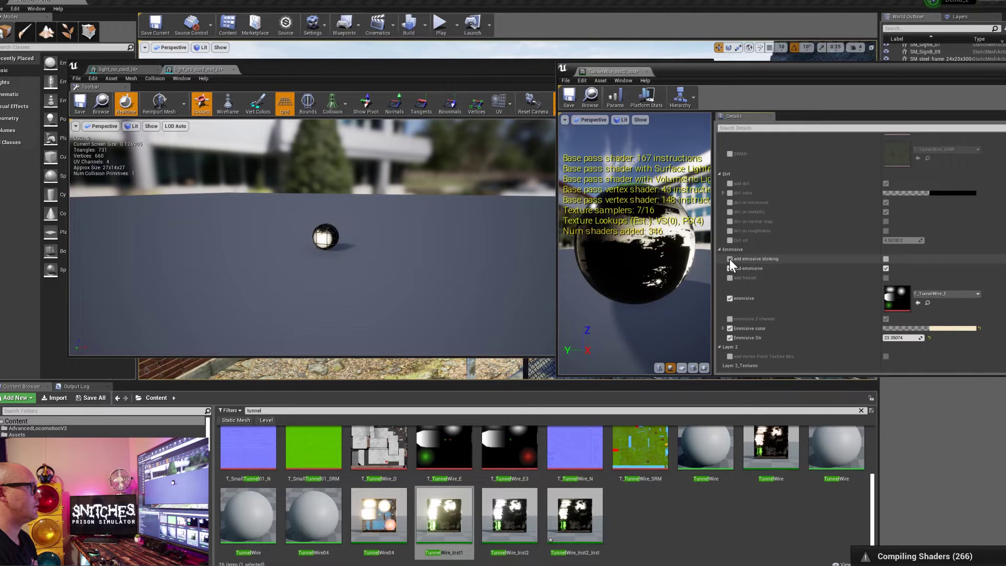
Step: Look through the remaining parameter groups of TunnelWire_Inst2_Inst and examine the light_no_cord_not_lit mesh up close and from a distance
scroll(741, 246, up, 1)
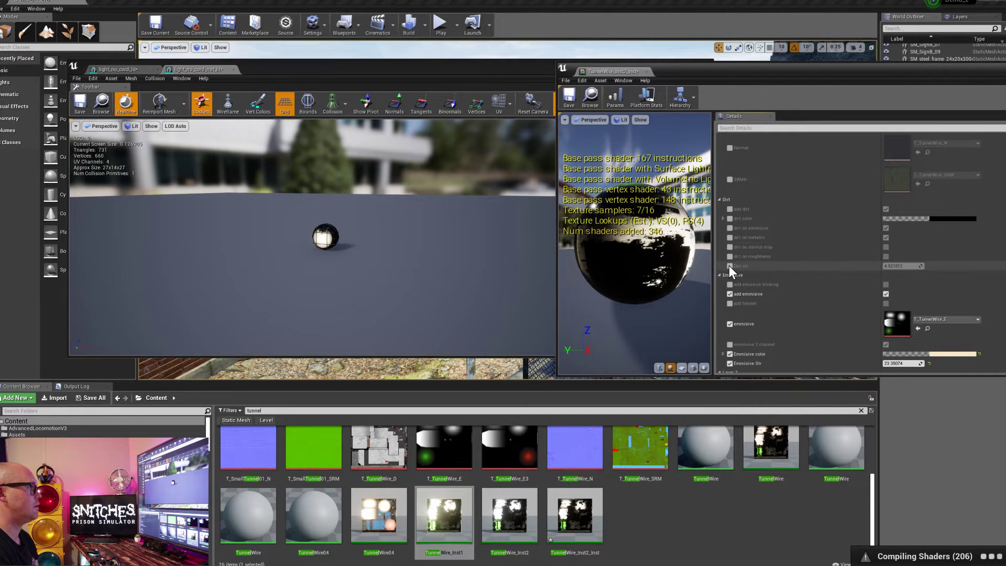
scroll(731, 267, up, 4)
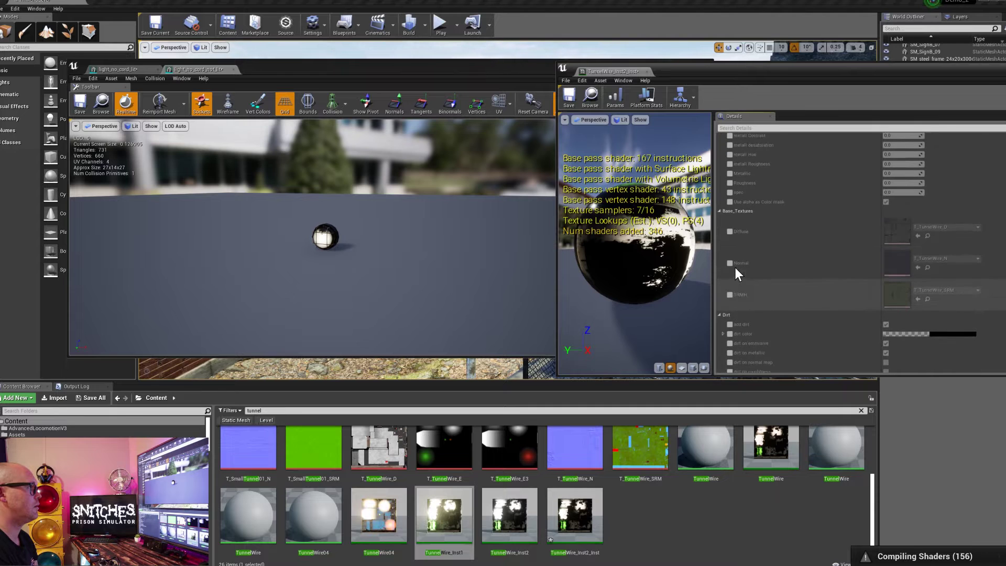
scroll(734, 267, up, 5)
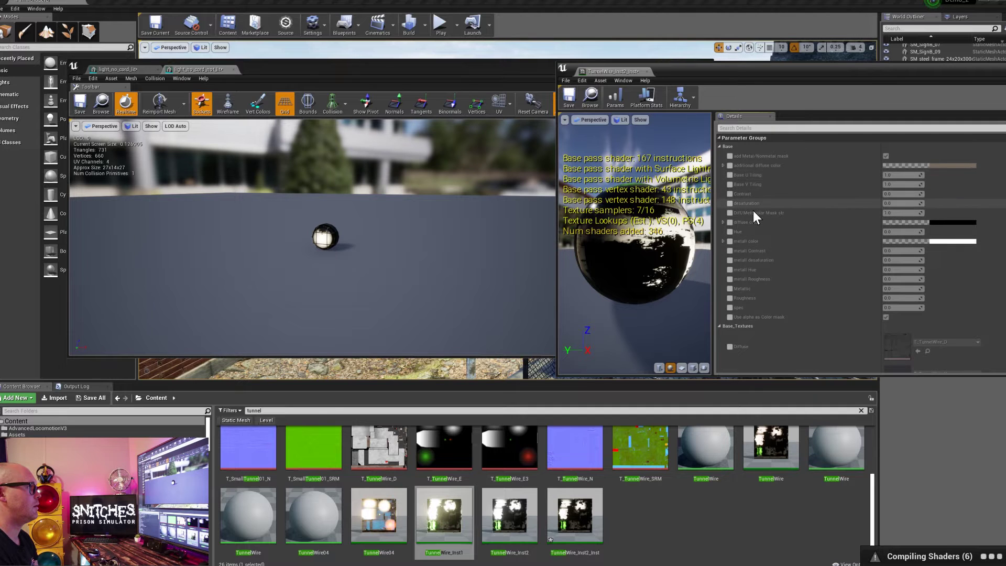
scroll(765, 291, down, 5)
scroll(771, 284, down, 8)
scroll(772, 284, down, 3)
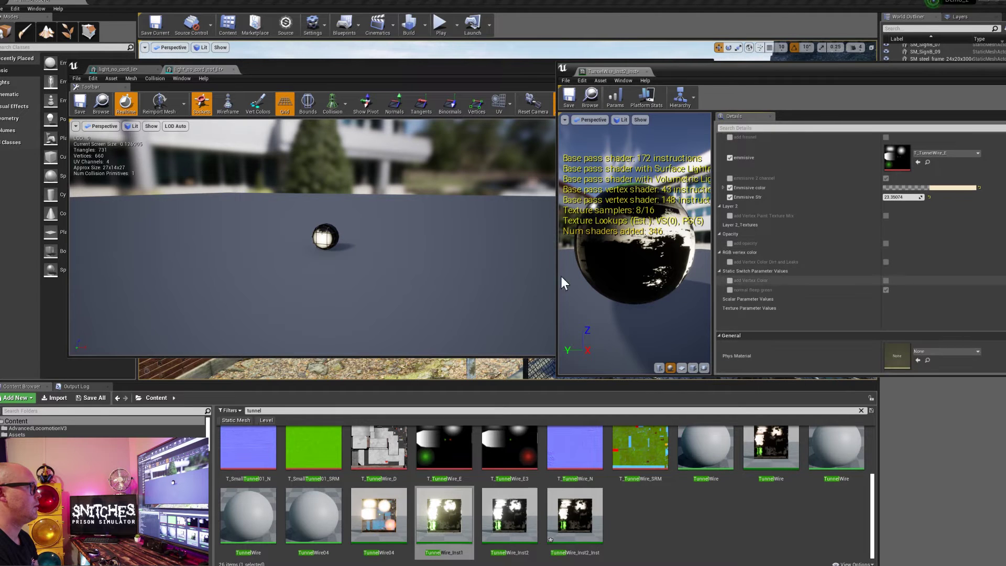
scroll(356, 262, up, 6)
scroll(358, 263, down, 6)
scroll(351, 259, up, 4)
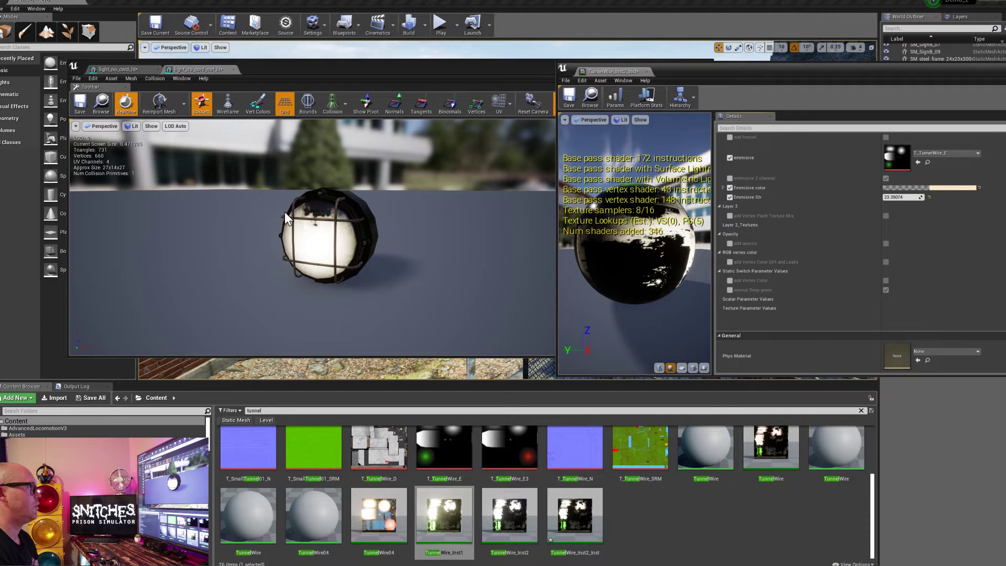
scroll(360, 252, down, 3)
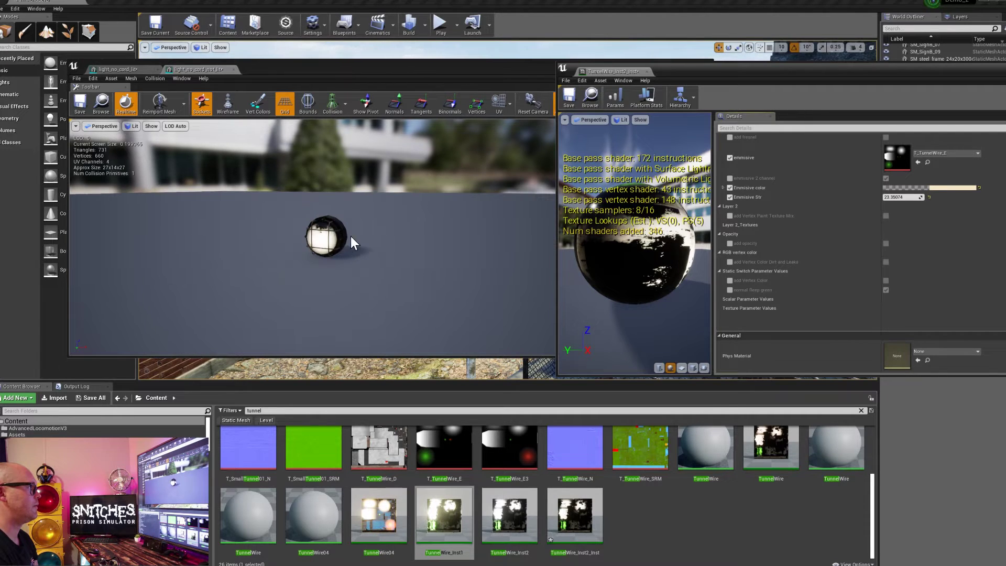
drag(839, 72, 545, 96)
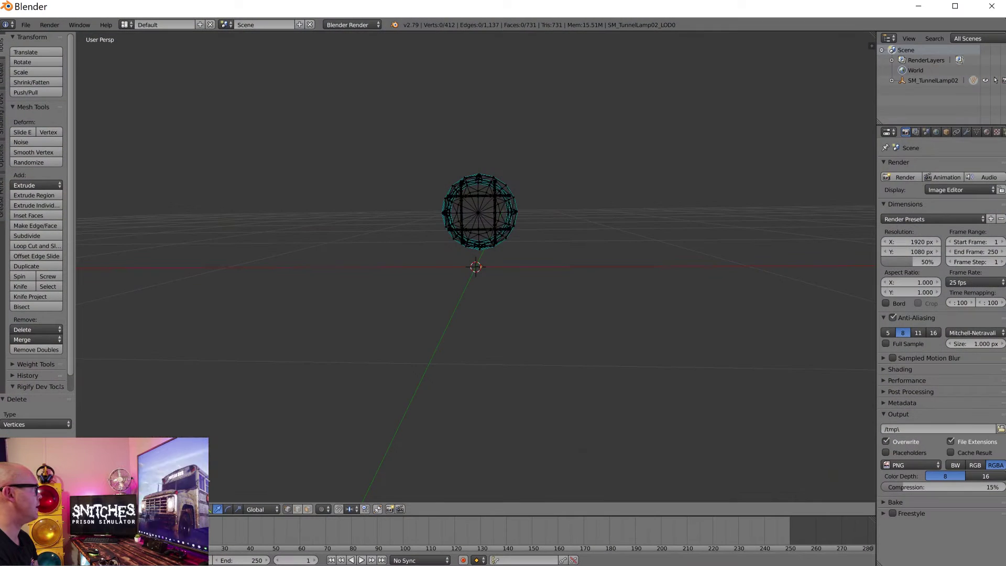
Step: Switch to Blender and display the SM_TunnelLamp02 mesh in solid shading instead of wireframe
scroll(518, 258, up, 4)
key(c)
key(Escape)
key(z)
key(c)
key(Escape)
mouse_move(534, 238)
middle_down()
mouse_move(520, 242)
mouse_move(533, 250)
middle_up()
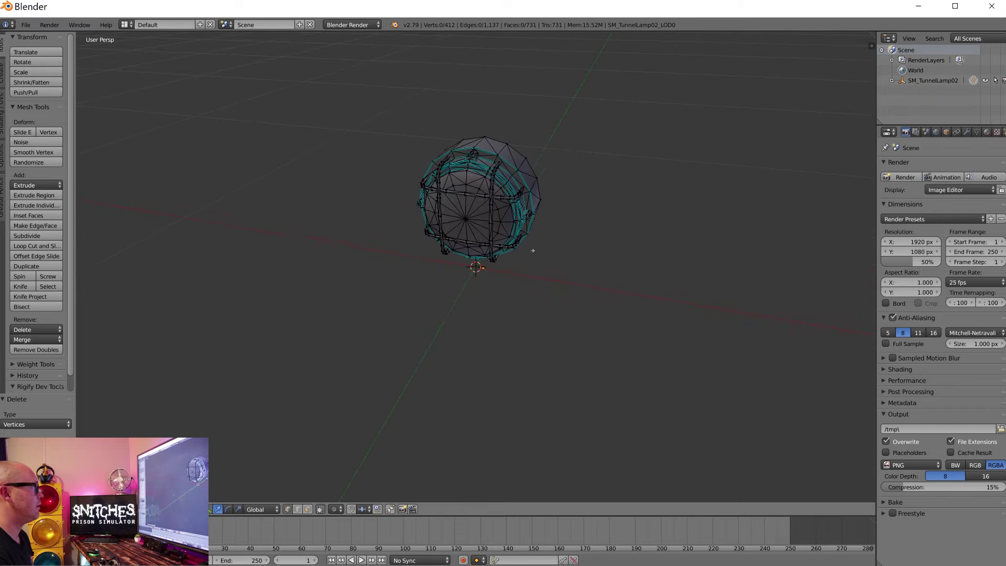
Step: Select the centre fan of faces on the front of the lamp's glass, using face selection mode
scroll(500, 219, up, 2)
shift+middle_drag(506, 216, 518, 274)
scroll(518, 273, up, 2)
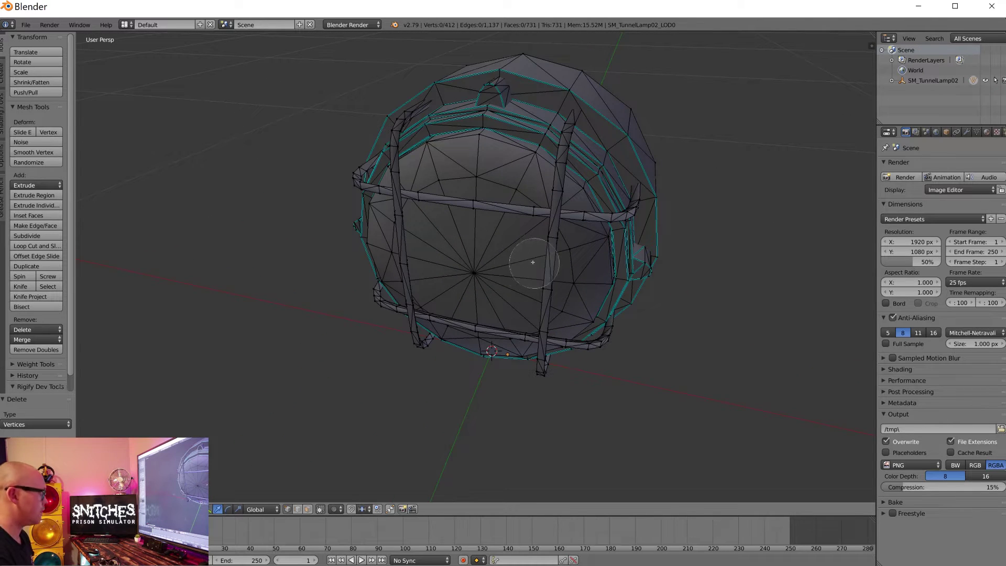
right_click(477, 273)
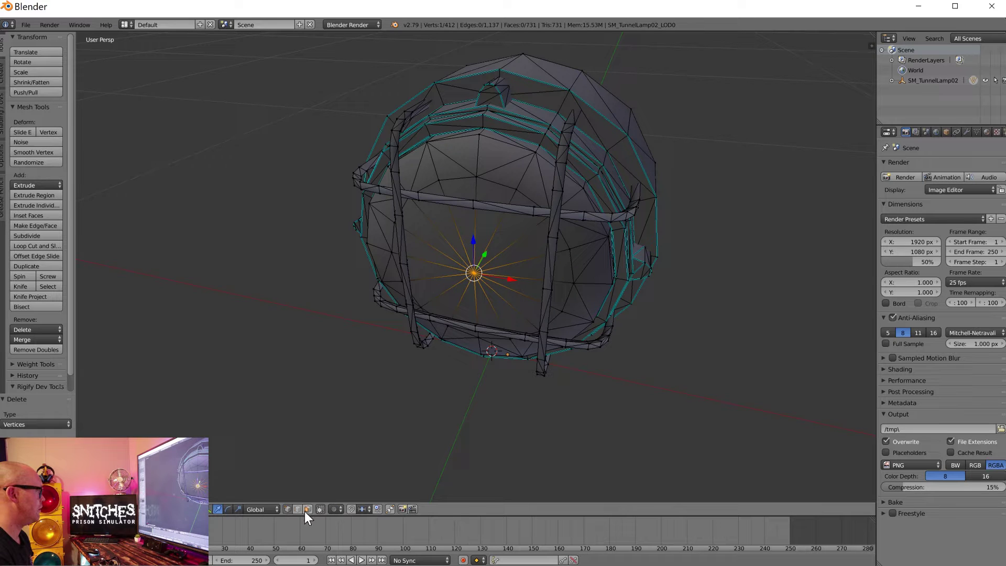
key(ctrl+KP_Add)
scroll(482, 265, down, 4)
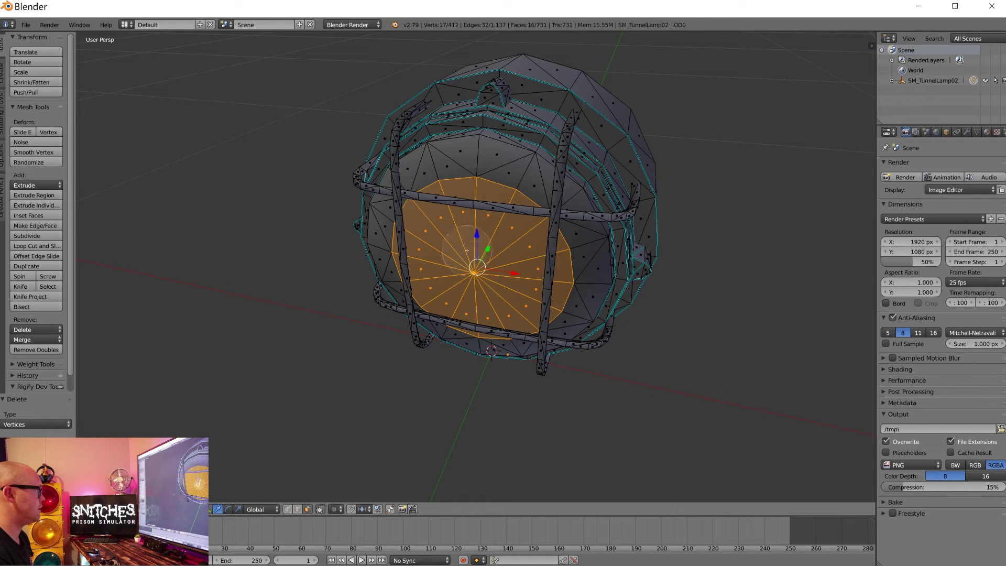
Step: Add the outer faces on the left side of the lamp's glass, keeping the centre fan fully selected
click(385, 246)
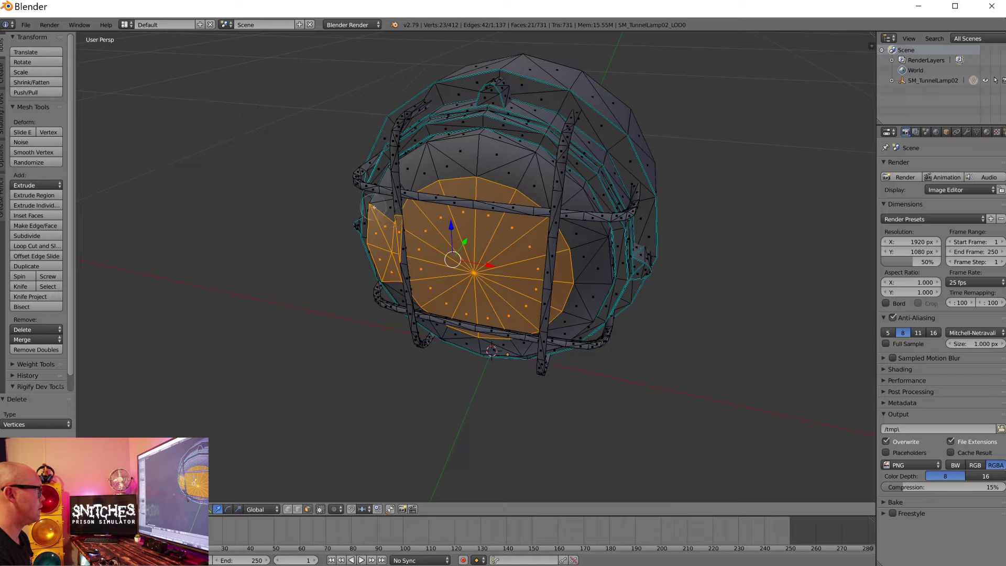
middle_click(400, 222)
drag(400, 222, 368, 260)
middle_drag(359, 261, 366, 277)
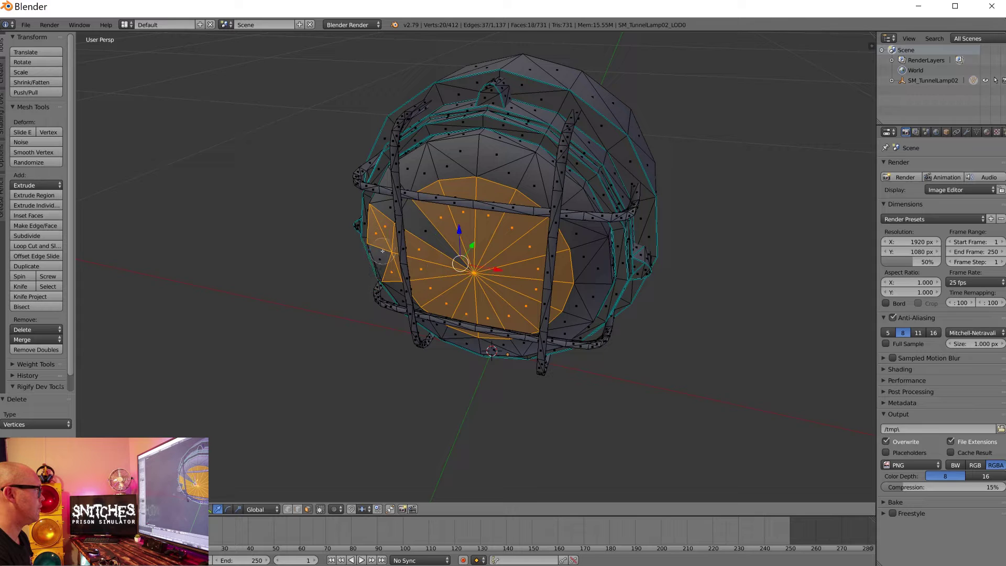
drag(410, 238, 428, 232)
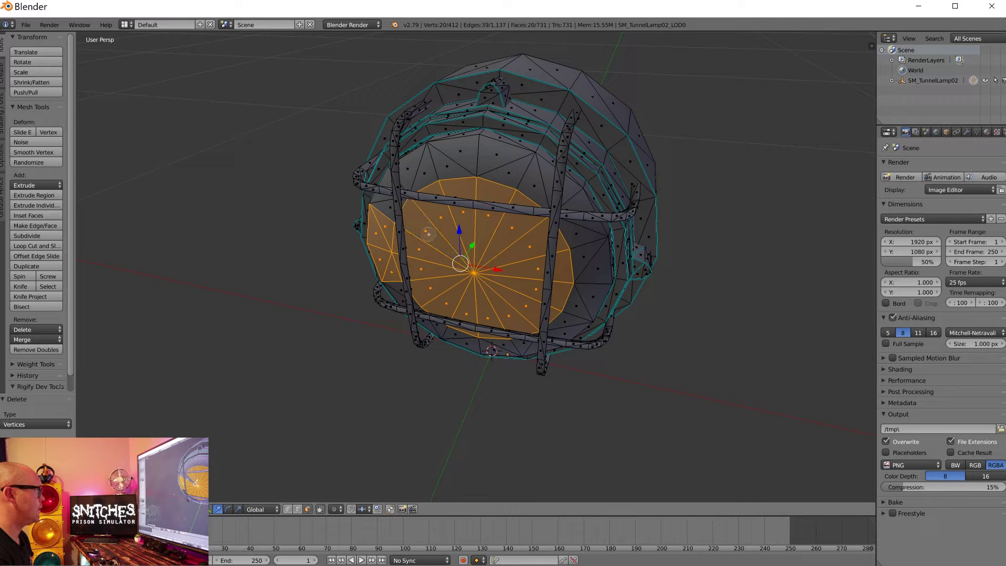
Step: Extend the face selection over the upper, right and lower outer faces of the lamp's glass
mouse_move(425, 167)
mouse_down()
mouse_move(492, 167)
mouse_move(538, 183)
mouse_move(485, 151)
mouse_up()
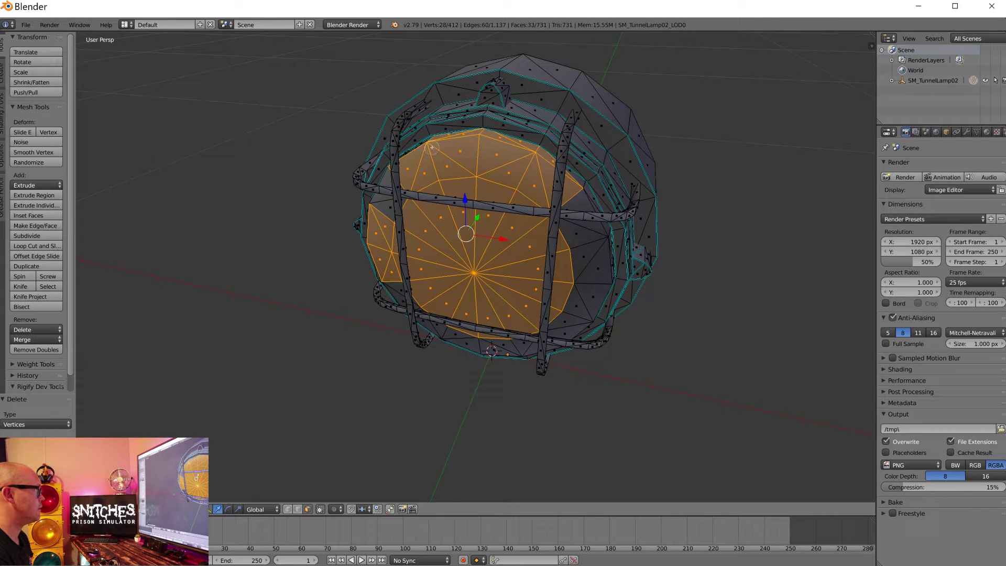
drag(582, 196, 580, 193)
mouse_move(598, 251)
mouse_down()
mouse_move(570, 314)
mouse_move(547, 327)
mouse_up()
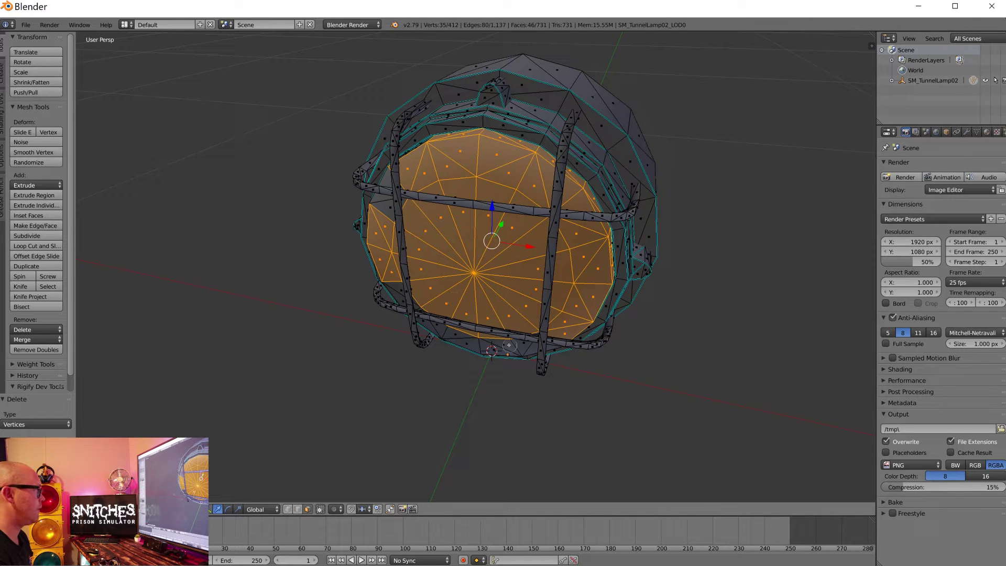
middle_drag(514, 347, 527, 321)
drag(526, 302, 486, 316)
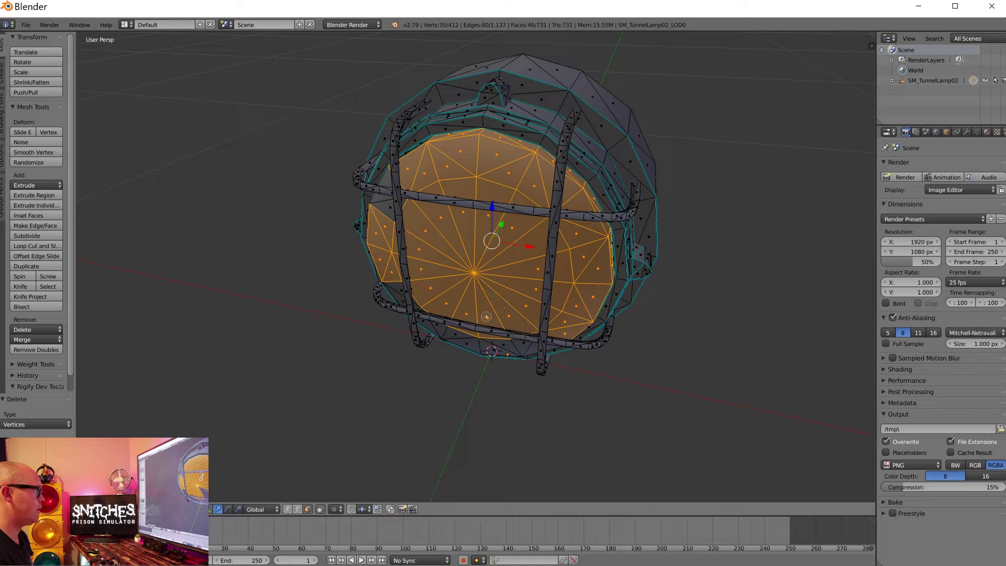
middle_drag(488, 322, 509, 296)
key(c)
mouse_move(593, 215)
mouse_down()
mouse_move(575, 225)
mouse_move(486, 217)
mouse_move(453, 184)
mouse_move(453, 89)
mouse_up()
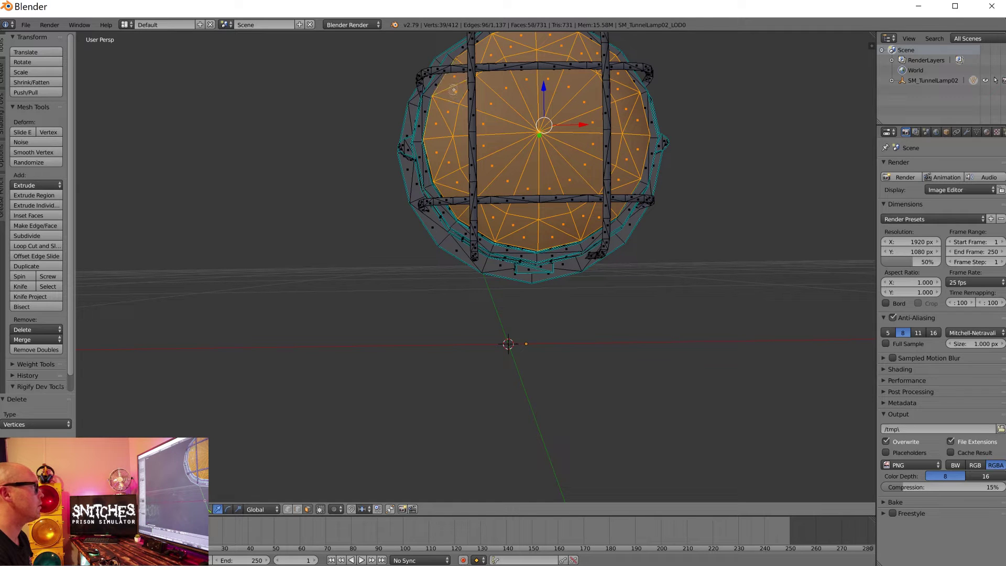
Step: Add the narrow faces along the side and underside rim of the glass to the selection
middle_drag(454, 90, 514, 140)
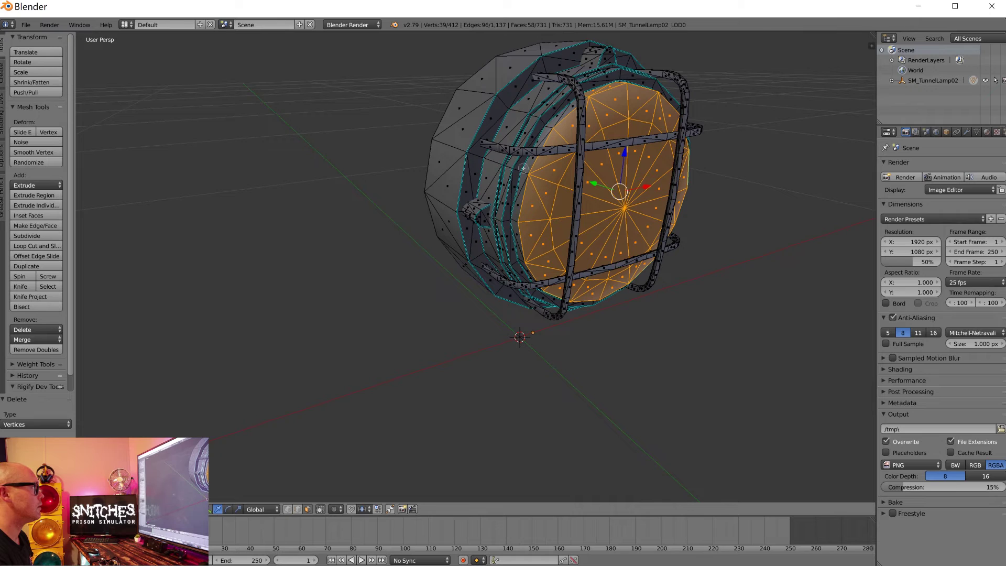
drag(519, 166, 528, 176)
drag(525, 255, 524, 258)
drag(554, 133, 554, 129)
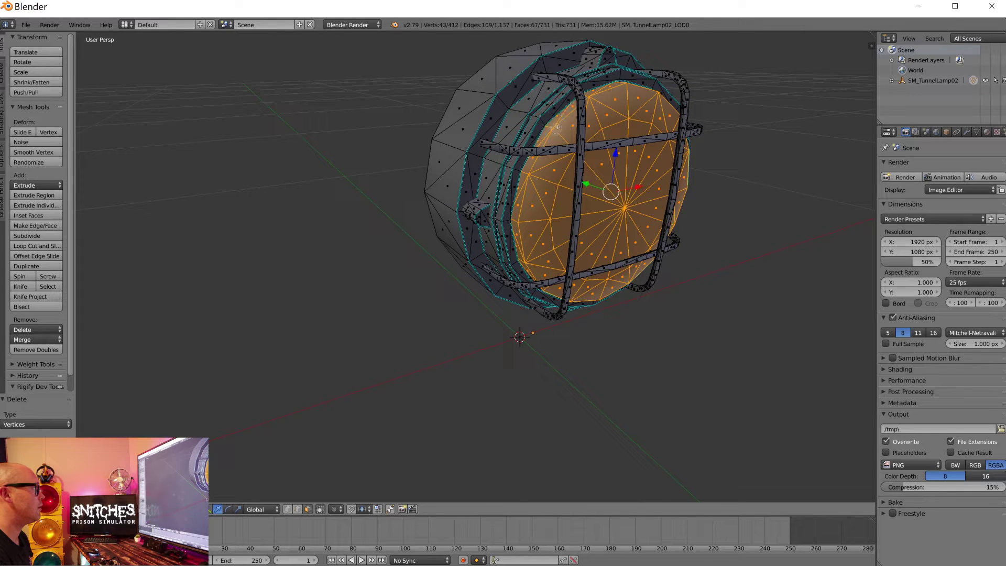
middle_drag(571, 255, 549, 163)
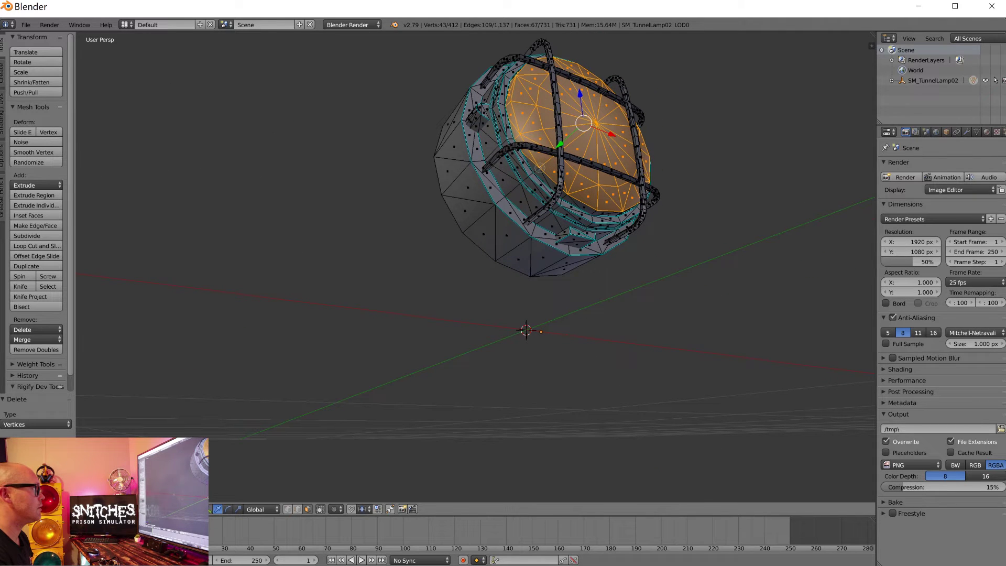
drag(541, 167, 589, 202)
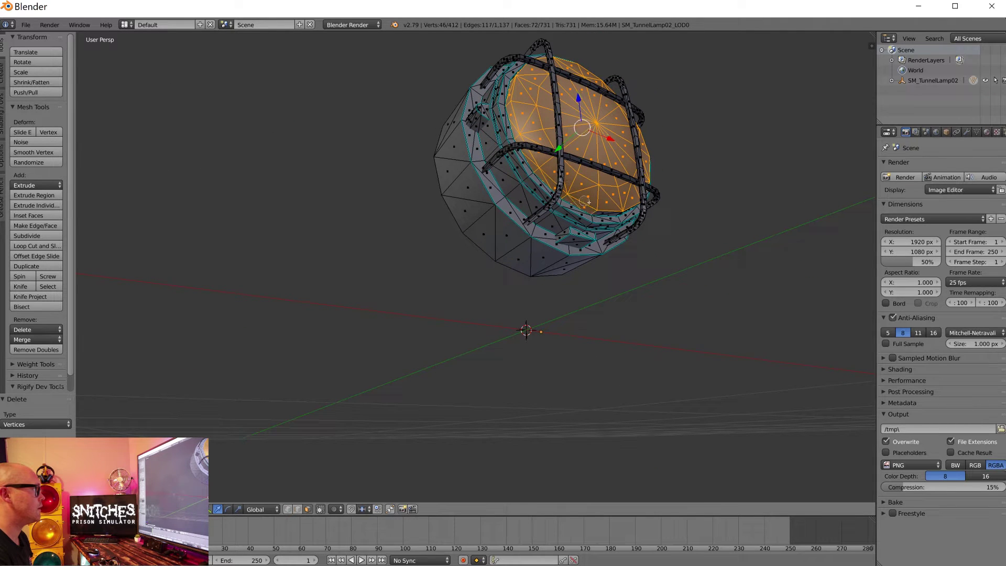
middle_drag(607, 200, 485, 194)
scroll(462, 206, up, 3)
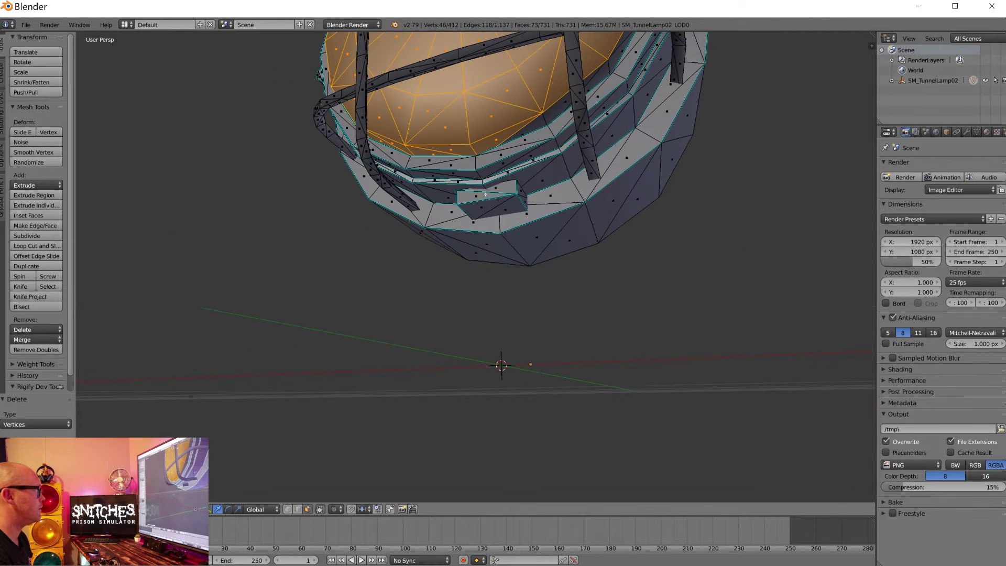
Step: Add the last missing rim faces and separate the selected glass from the lamp body into its own object
drag(538, 109, 539, 112)
mouse_move(543, 109)
middle_down()
mouse_move(511, 115)
mouse_move(450, 219)
mouse_move(512, 232)
mouse_move(488, 229)
middle_up()
click(509, 114)
click(449, 226)
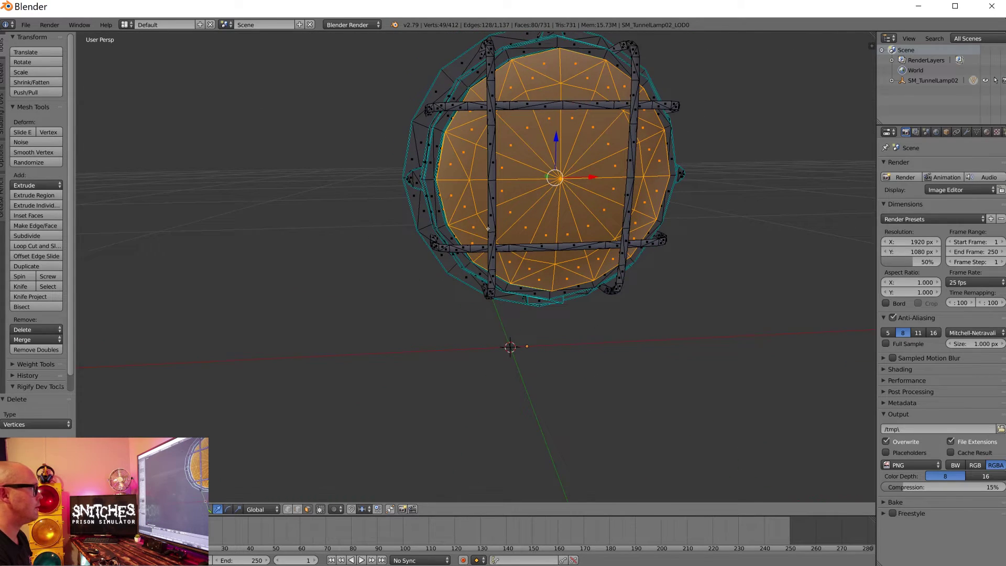
key(p)
click(488, 230)
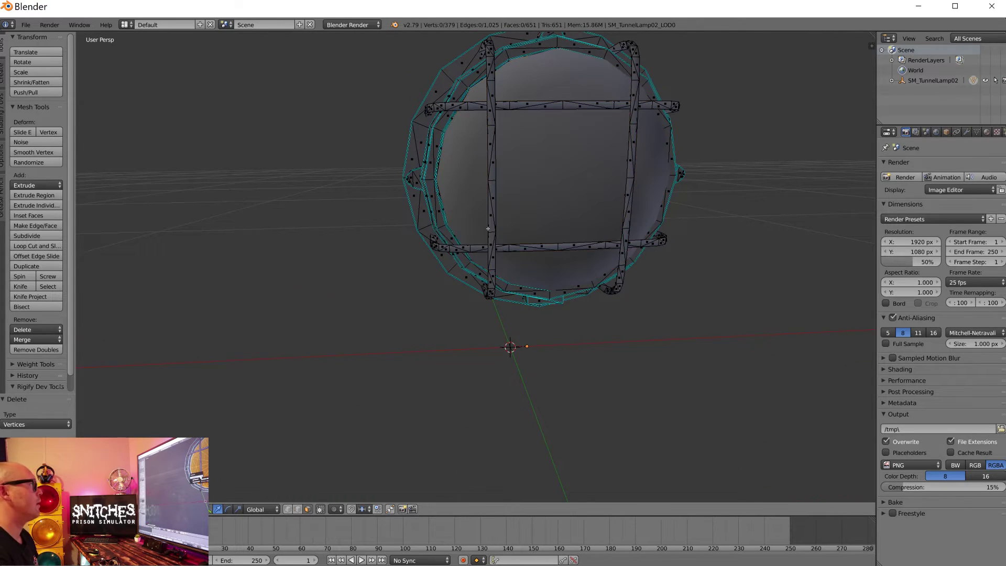
Step: Export the lamp as an FBX to D:\ under the name "light no cord and seperated face.fbx"
scroll(493, 229, down, 3)
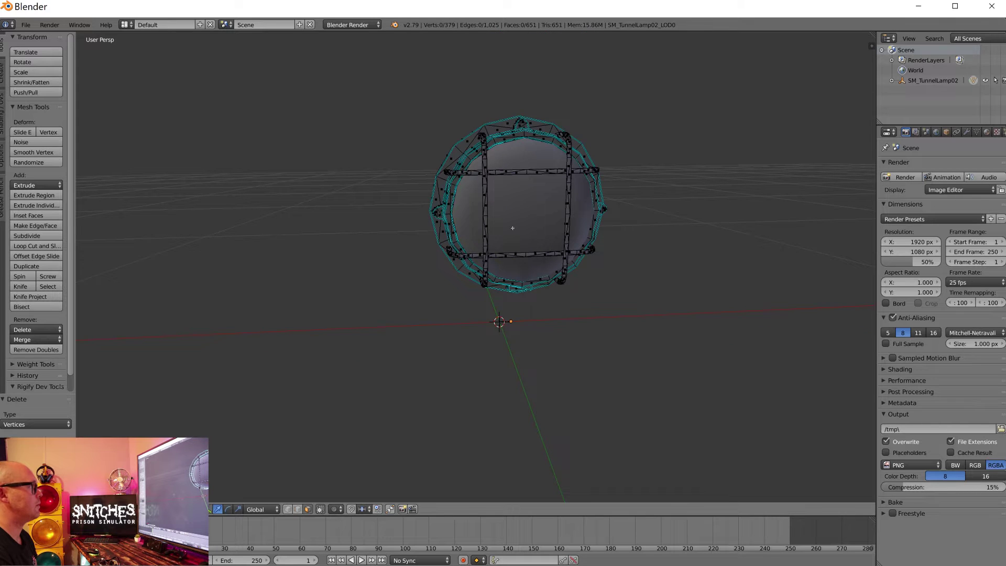
click(25, 25)
mouse_move(64, 229)
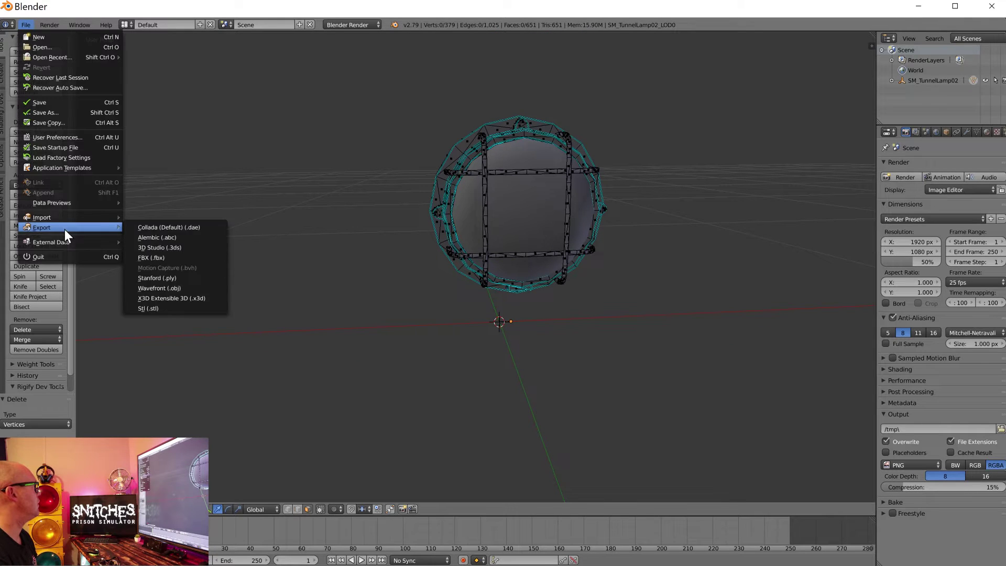
click(155, 255)
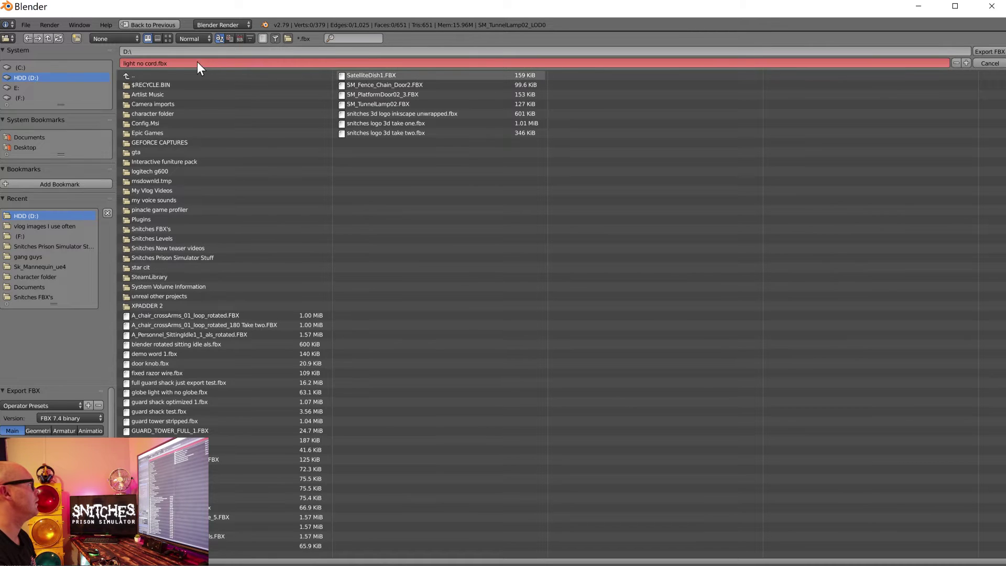
click(159, 64)
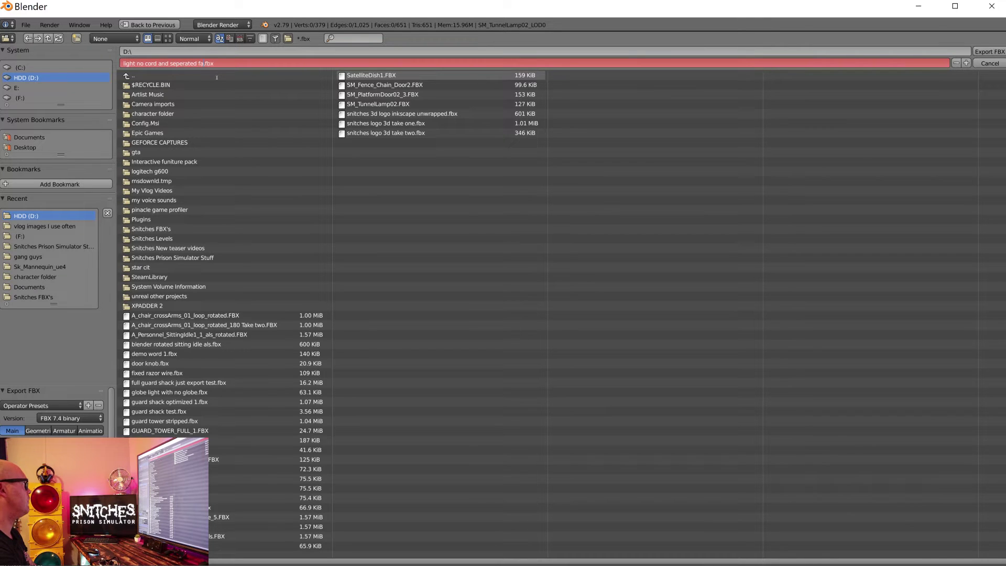
key(Return)
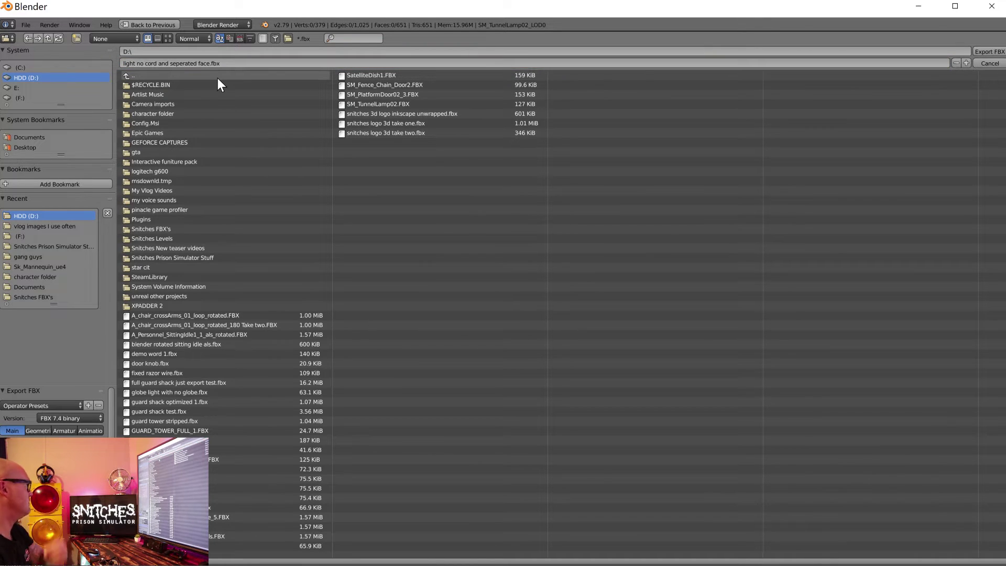
click(998, 53)
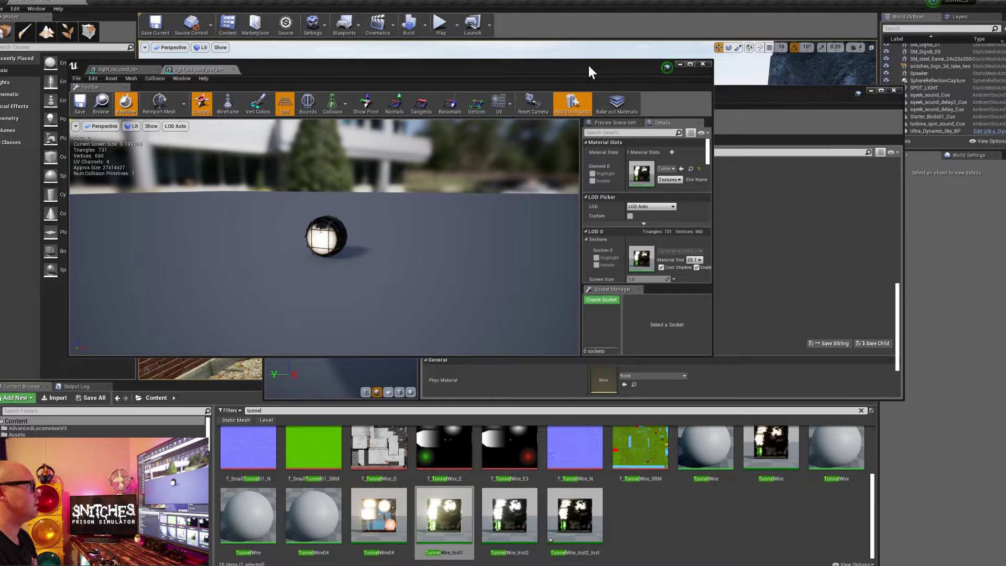
Step: Switch to the Unreal Editor and close the open lamp mesh and TunnelWire_Inst2 material instance editors
drag(553, 67, 748, 99)
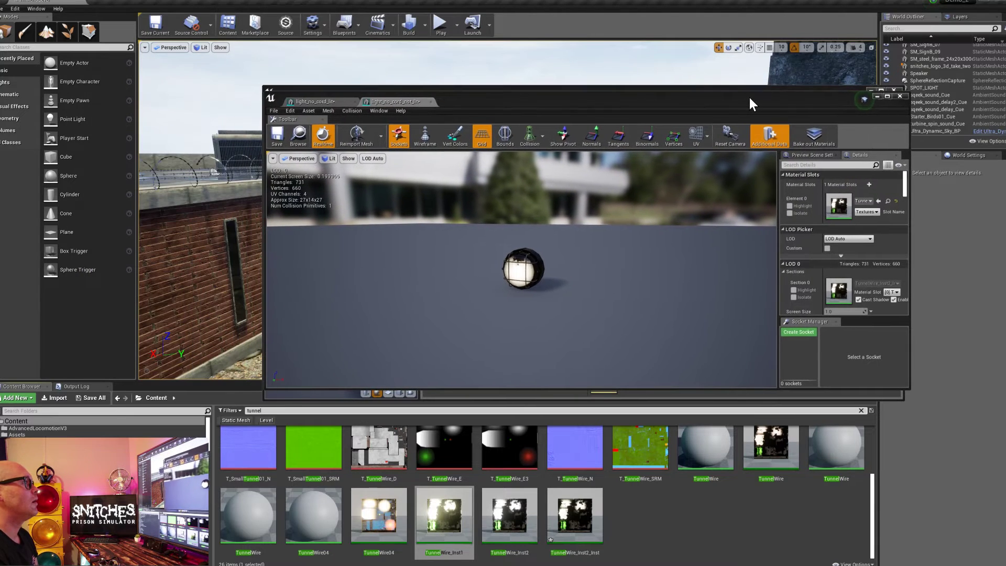
click(899, 95)
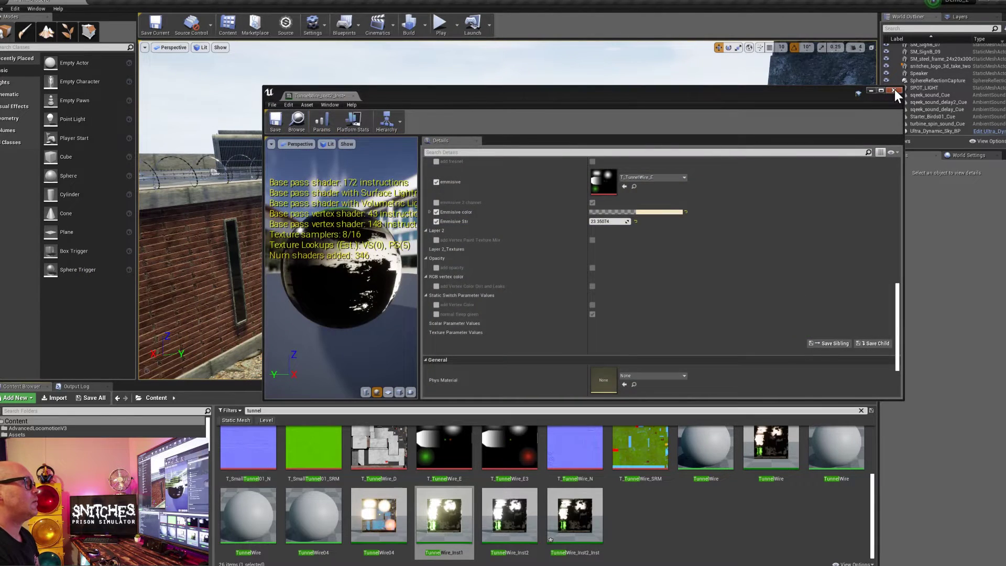
click(896, 92)
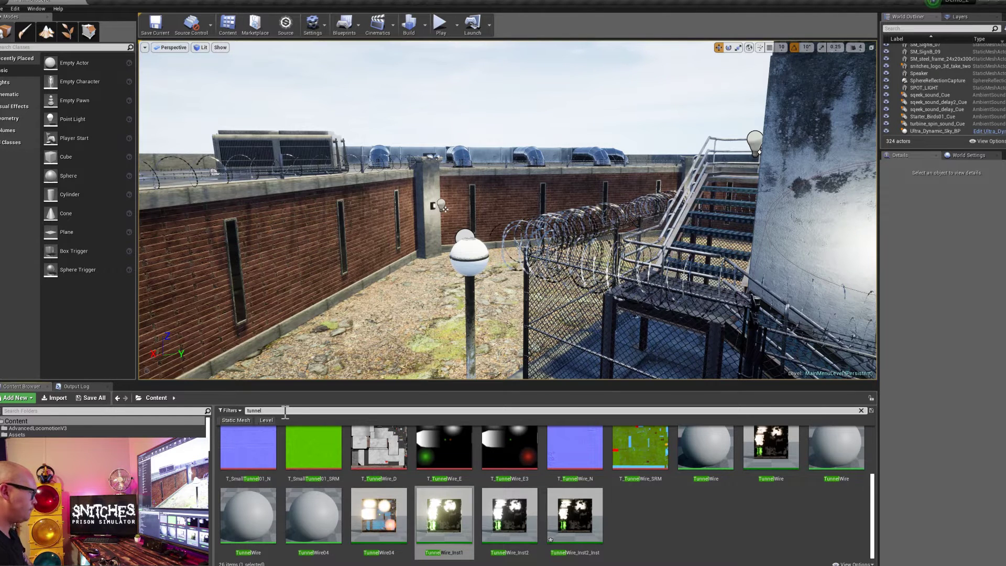
Step: Import all meshes from "light no cord and seperated face" on D: into the Content folder and dismiss the message log
click(60, 399)
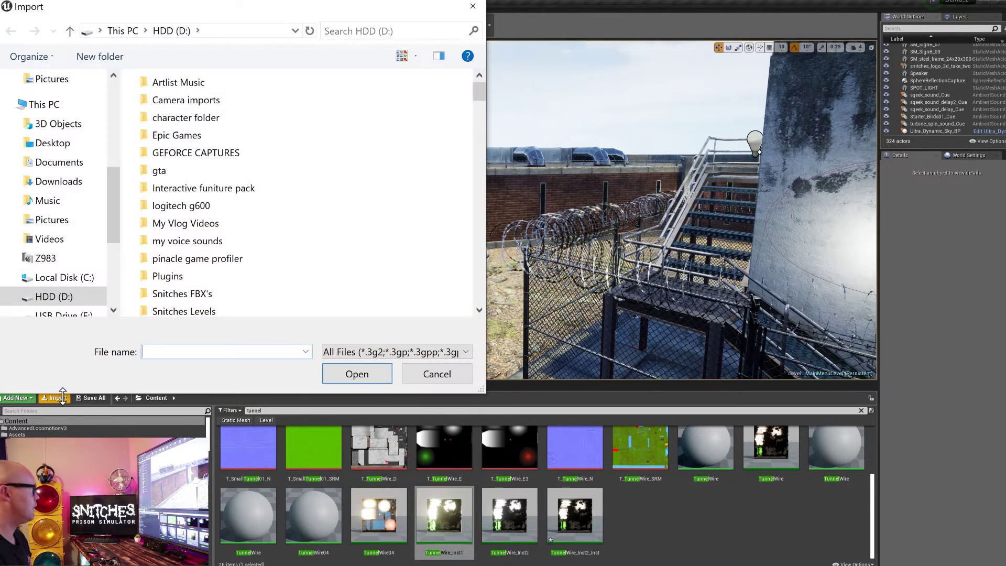
scroll(247, 180, down, 10)
scroll(248, 181, up, 5)
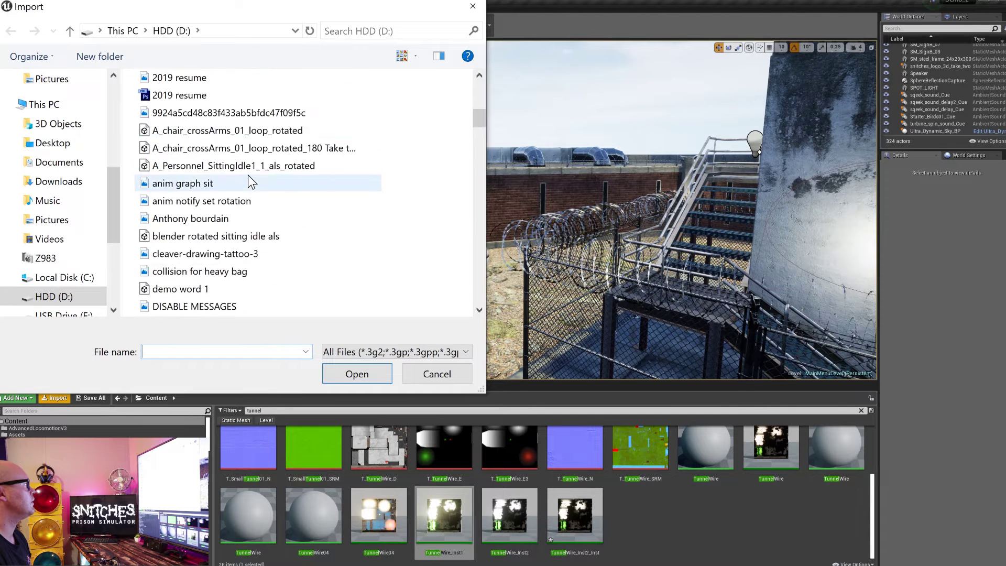
scroll(256, 172, down, 6)
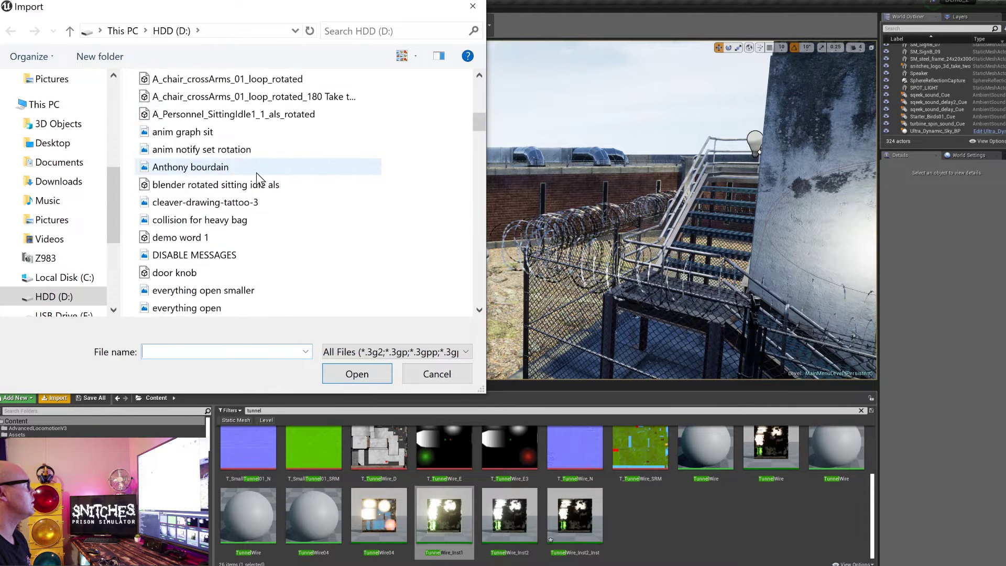
scroll(256, 172, down, 4)
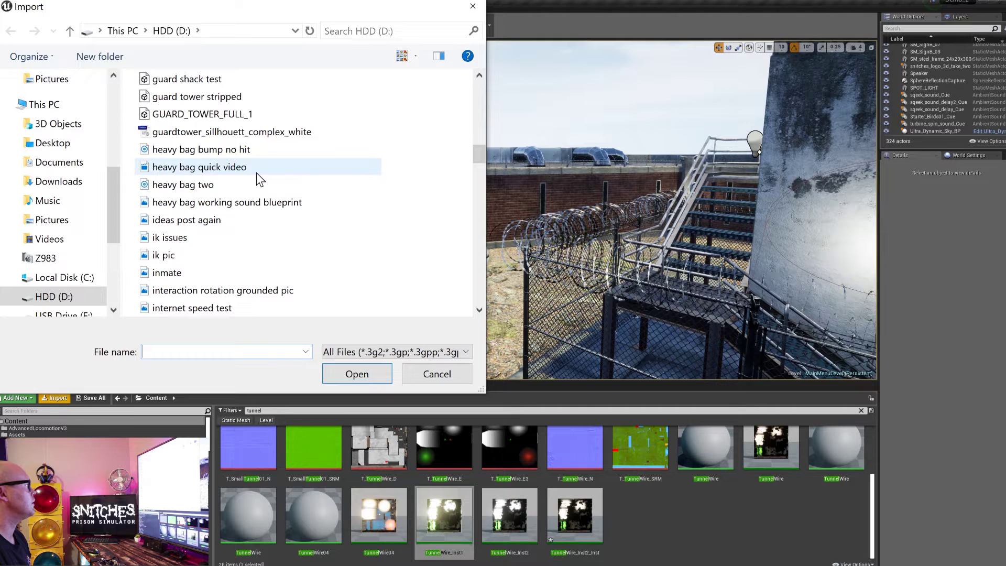
scroll(256, 172, down, 3)
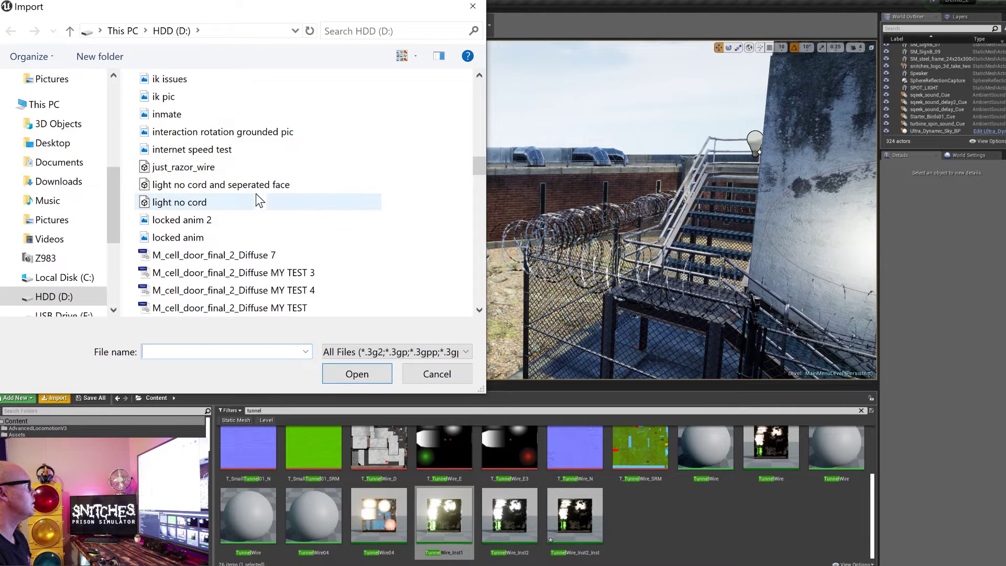
click(257, 190)
click(371, 374)
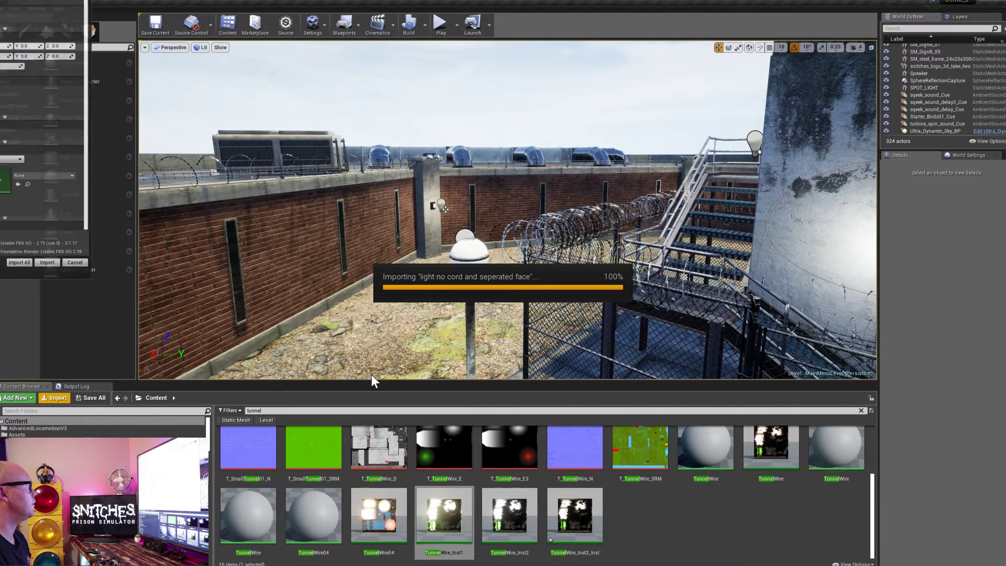
click(25, 264)
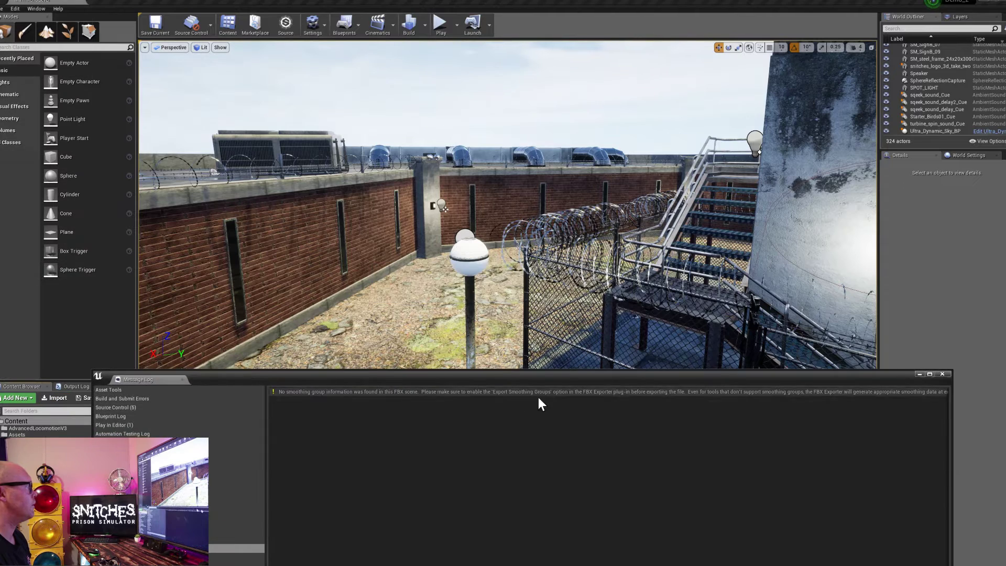
click(941, 374)
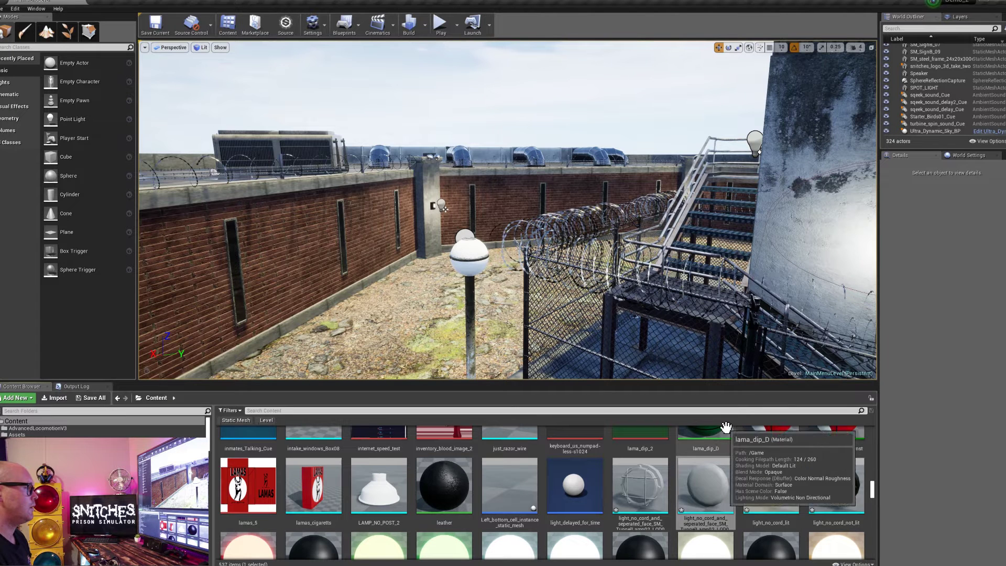
Step: Copy the TunnelWire_Inst1 material from the light_no_cord_lit mesh and paste it into the material slot of the newly imported lamp body mesh
double_click(658, 494)
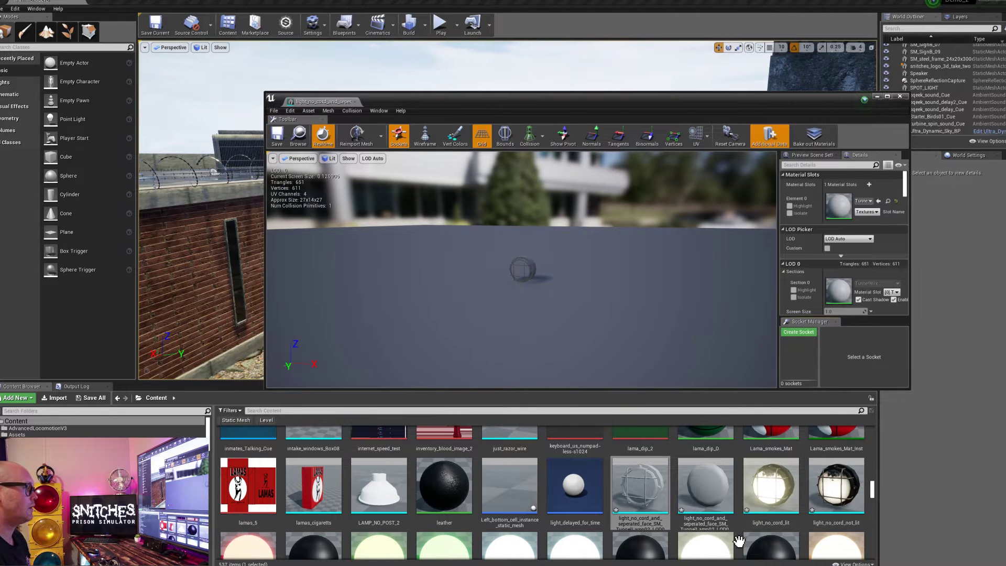
double_click(776, 478)
scroll(540, 505, down, 4)
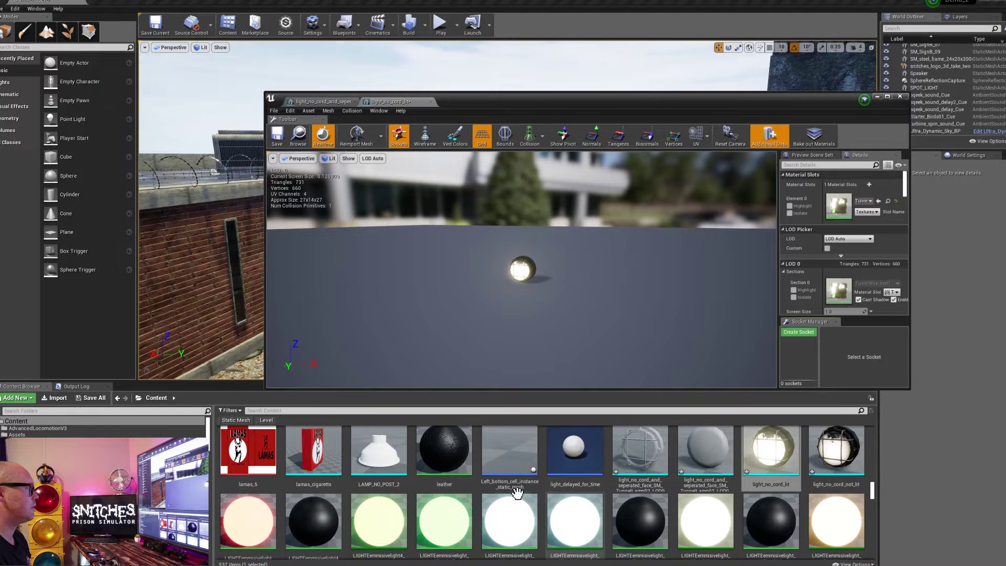
scroll(513, 489, up, 5)
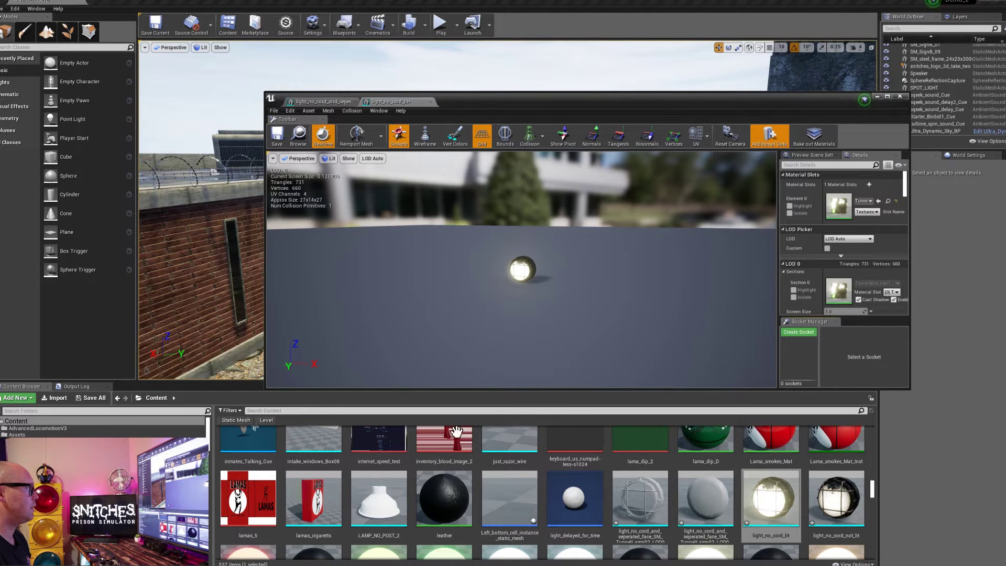
right_click(786, 506)
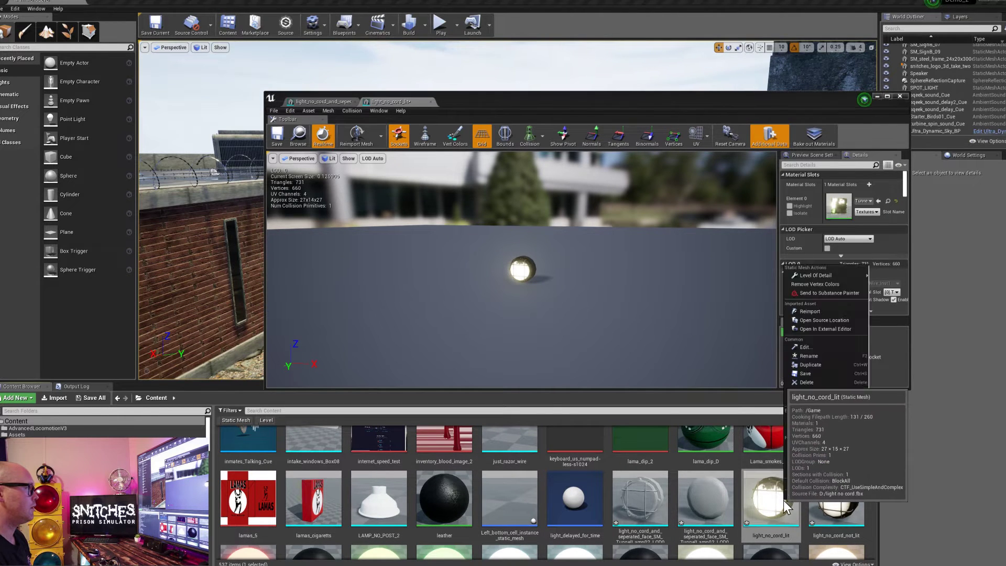
click(768, 122)
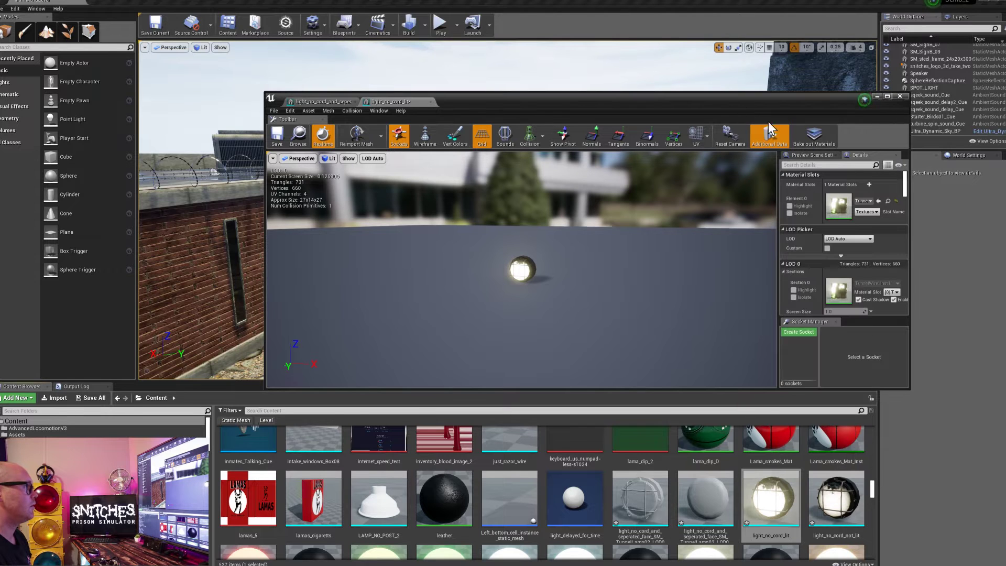
click(867, 200)
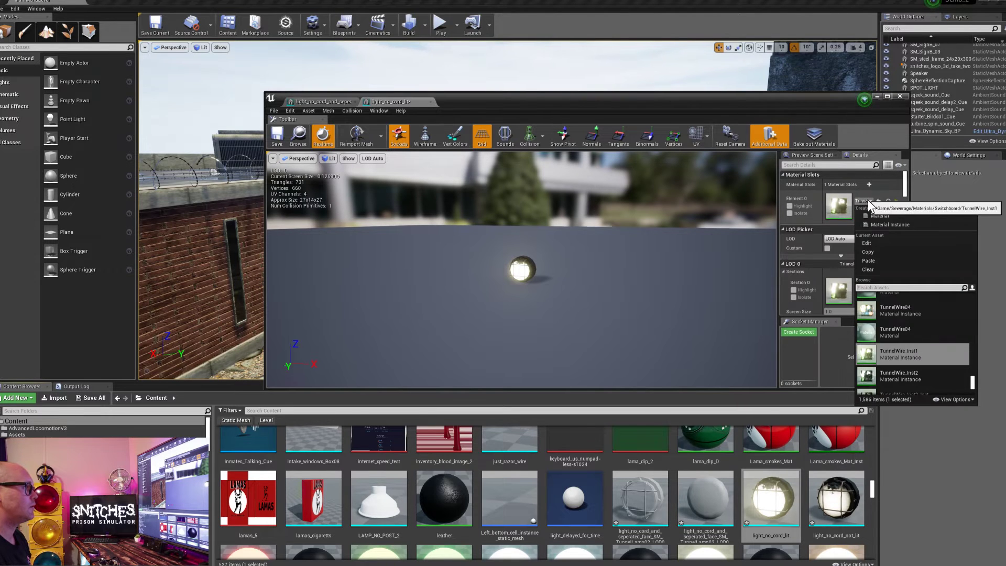
click(889, 260)
click(303, 103)
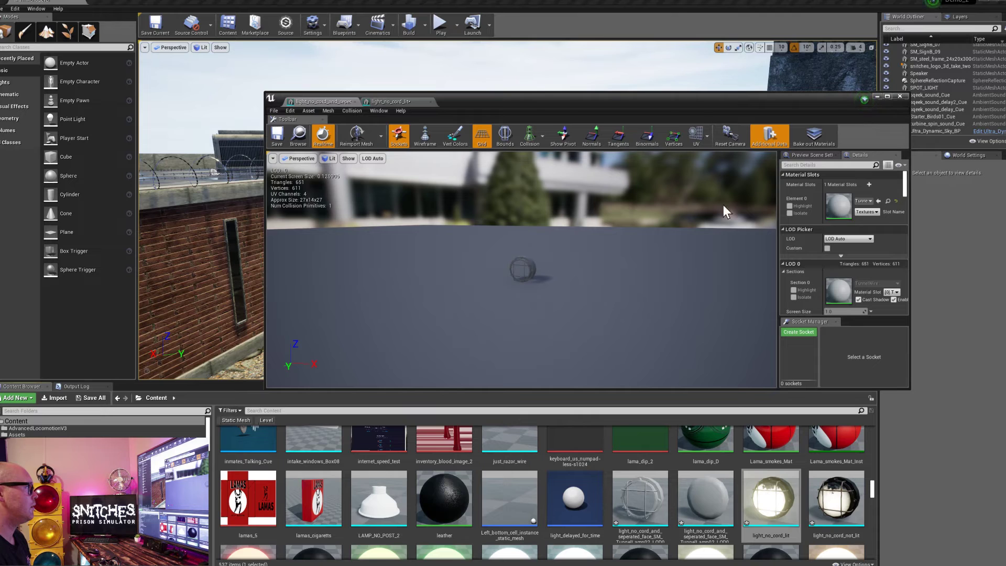
click(867, 202)
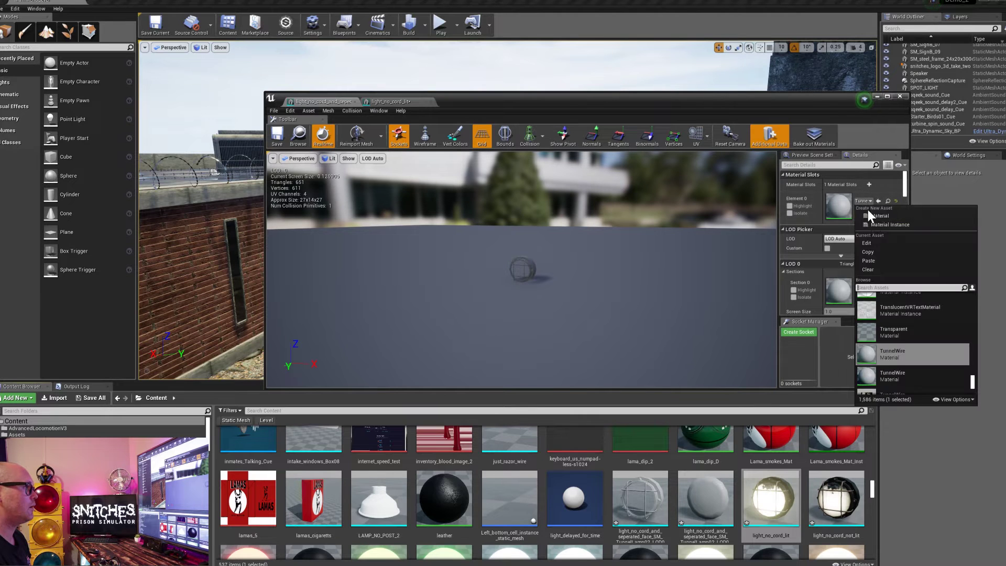
click(882, 258)
Step: Open the imported separated glass mesh and duplicate it in the Content folder, accepting the suggested name
click(707, 504)
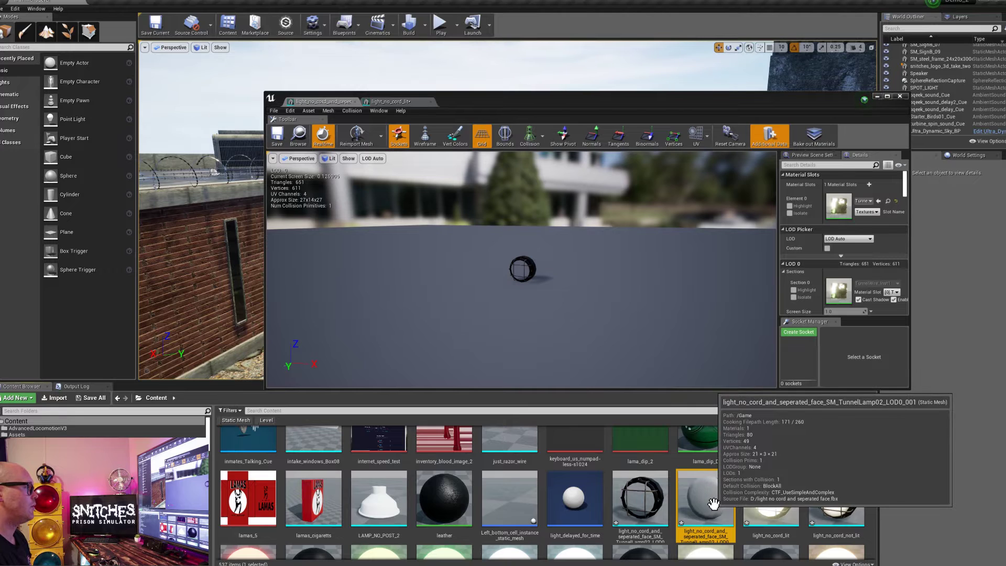
double_click(712, 505)
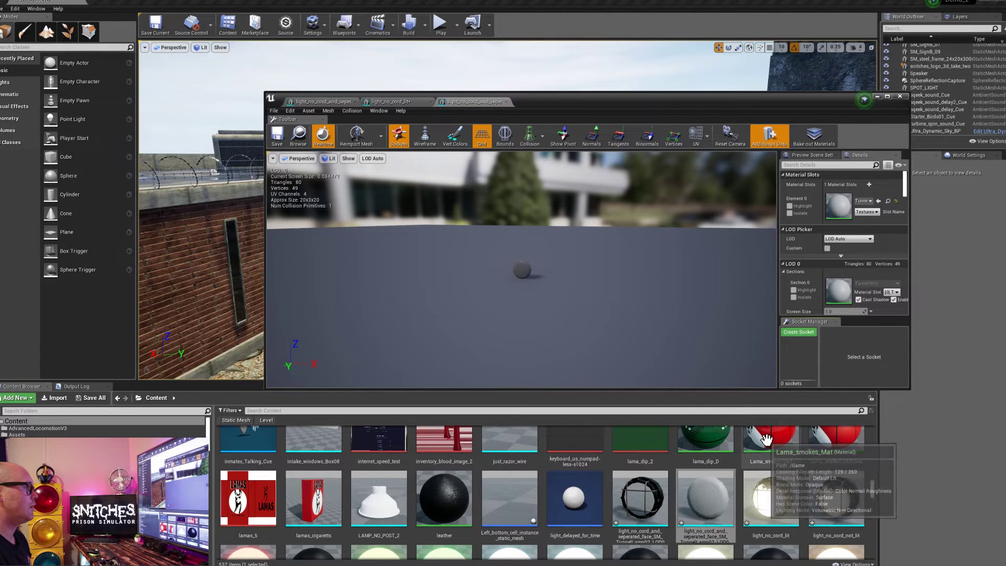
right_click(704, 511)
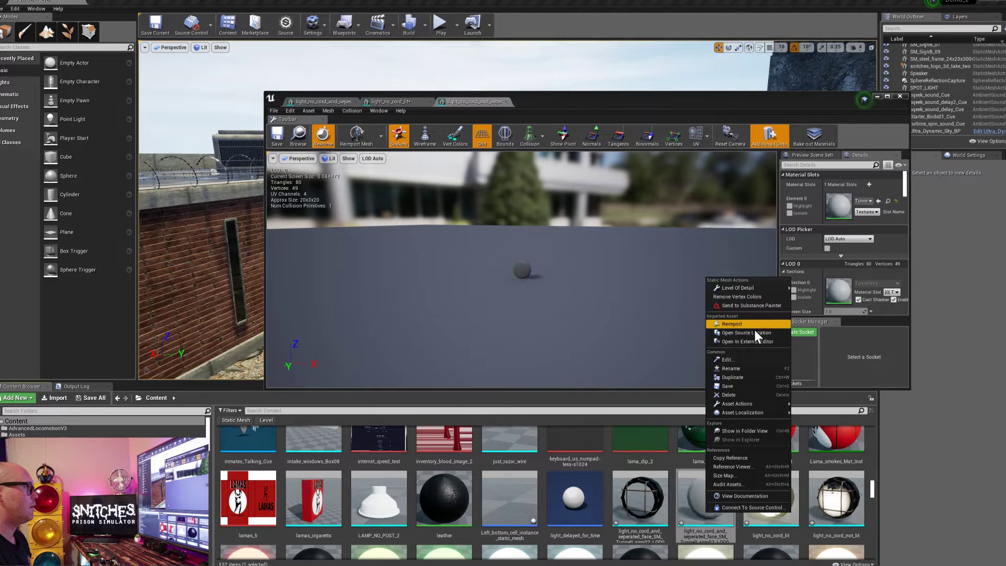
click(751, 378)
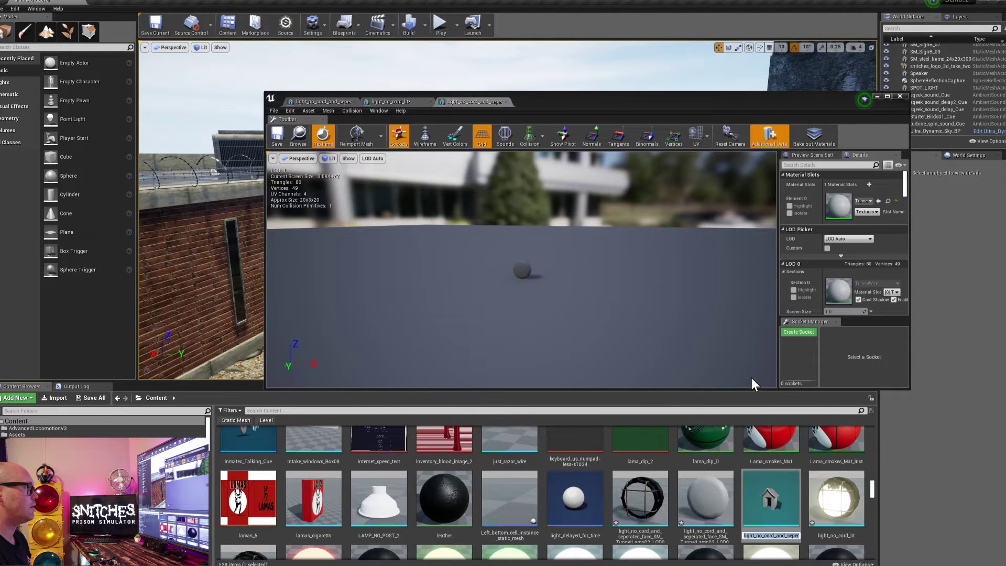
key(Return)
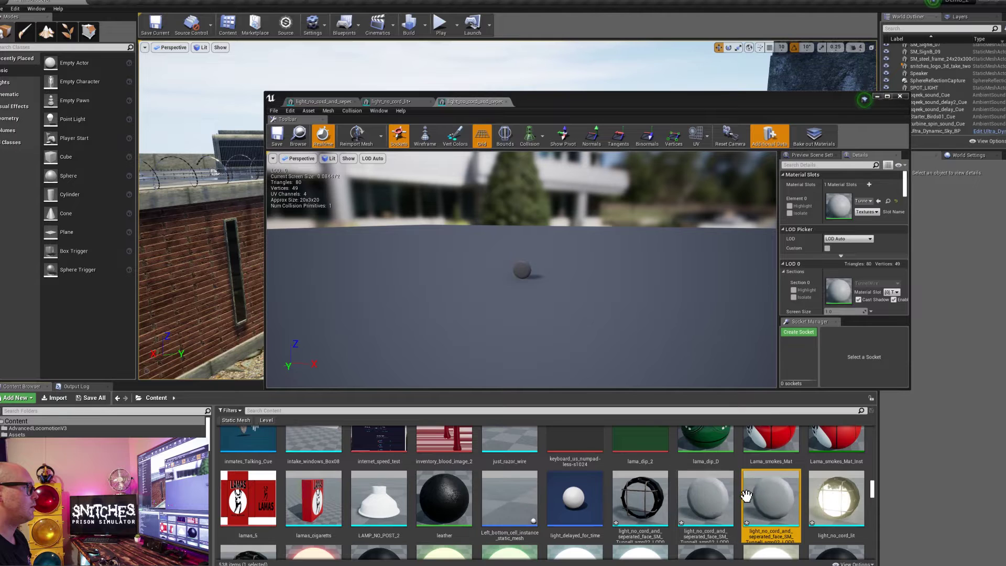
Step: Paste the copied TunnelWire_Inst1 material into the material slot of the original separated glass mesh
double_click(713, 502)
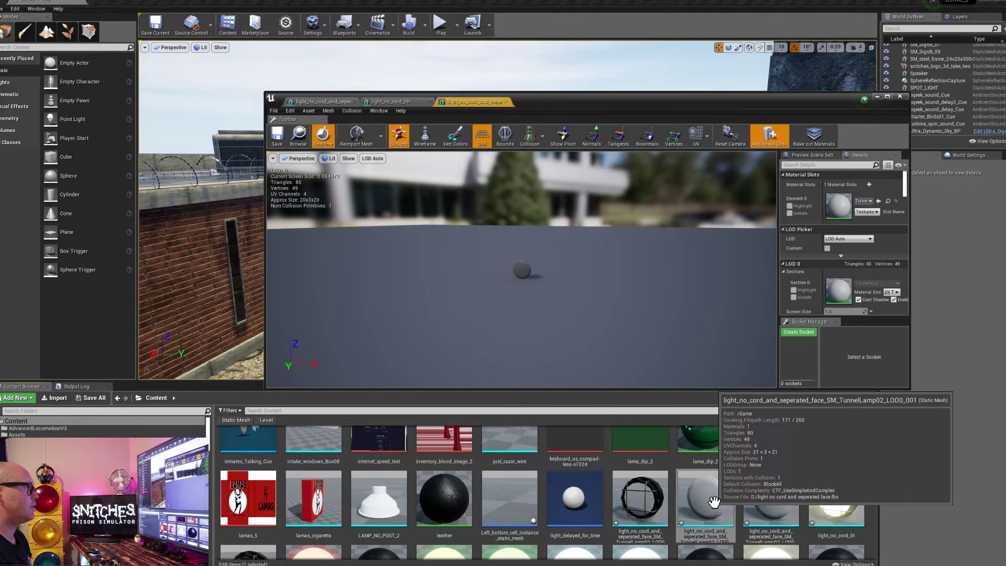
click(867, 200)
click(873, 260)
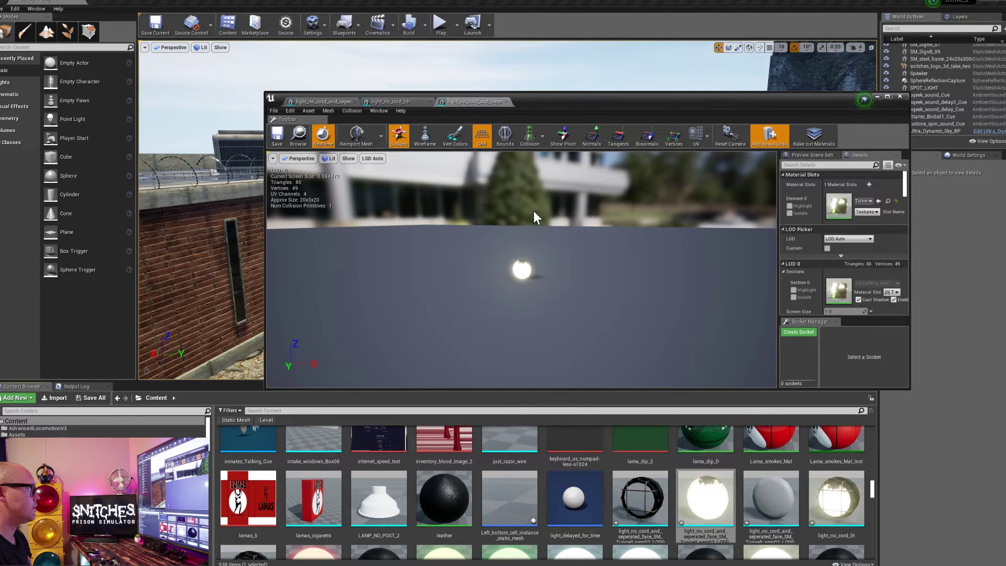
Step: Select the globe lamp in the level to identify it and search the content for "globe"
drag(529, 100, 250, 313)
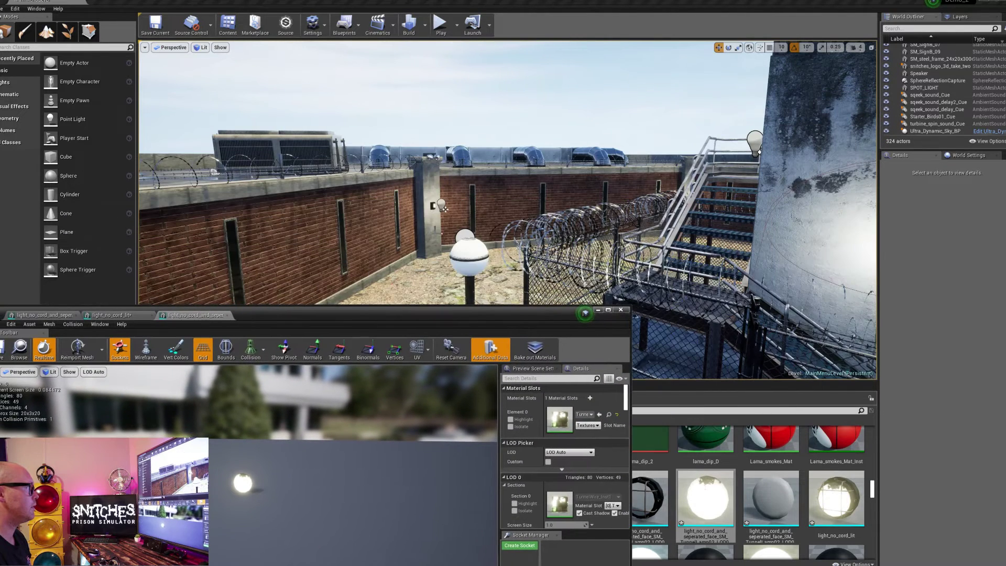
click(472, 250)
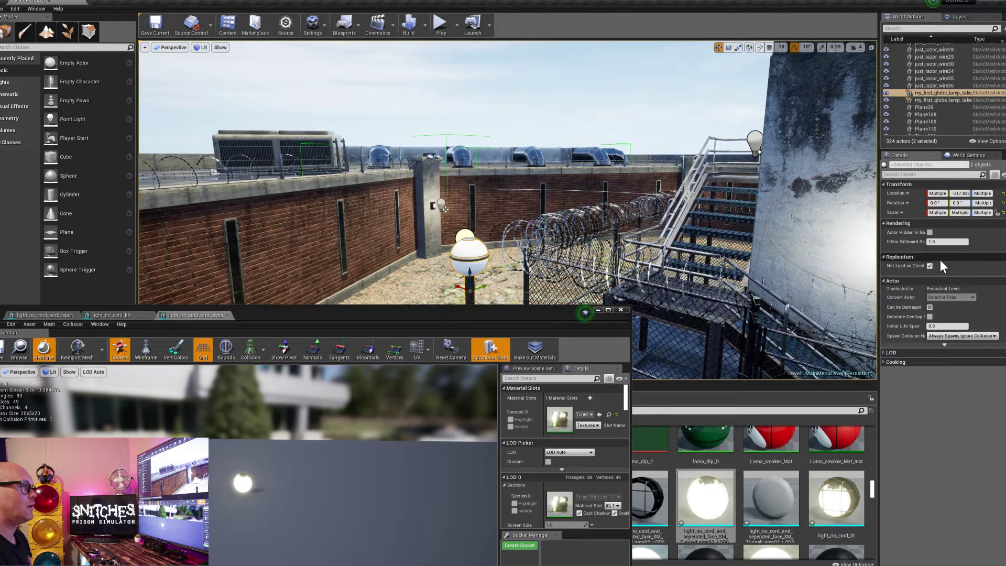
drag(458, 317, 708, 87)
click(310, 410)
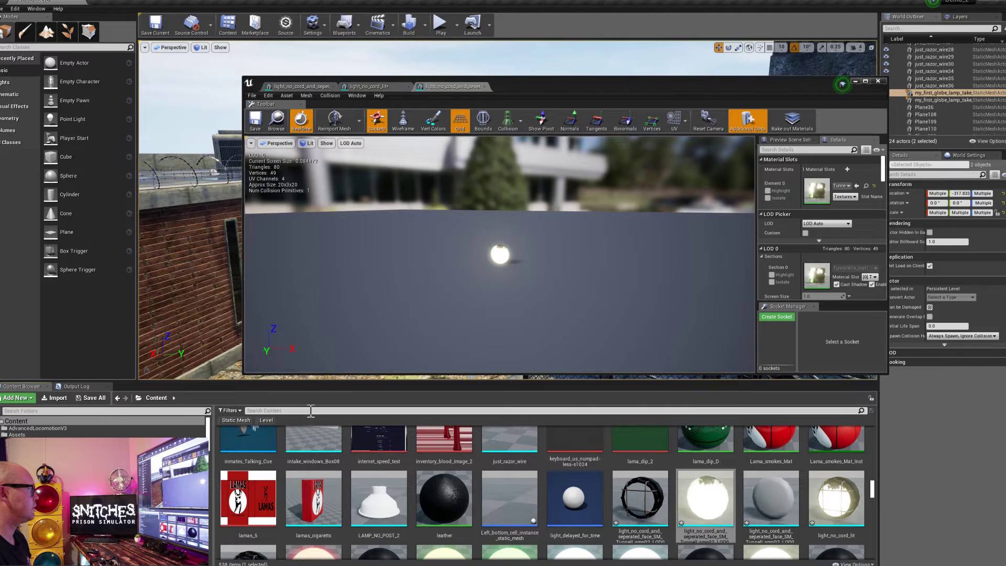
text(globe)
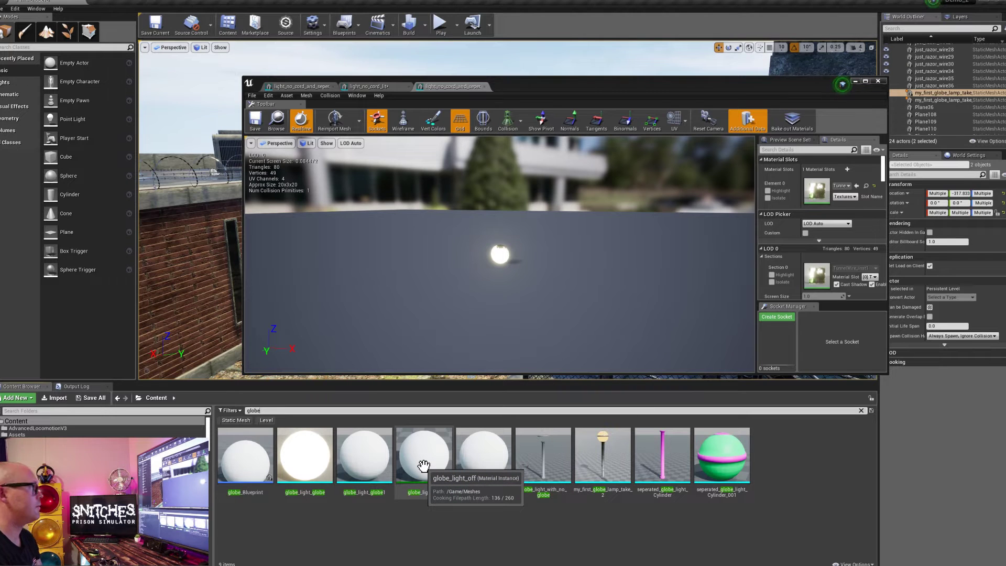
Step: Close the light_no_cord_lit mesh editor and assign the globe_light_off material to the separated glass mesh
mouse_move(423, 465)
mouse_down()
mouse_move(759, 267)
mouse_move(828, 195)
mouse_move(594, 352)
mouse_move(464, 461)
mouse_move(429, 450)
mouse_up()
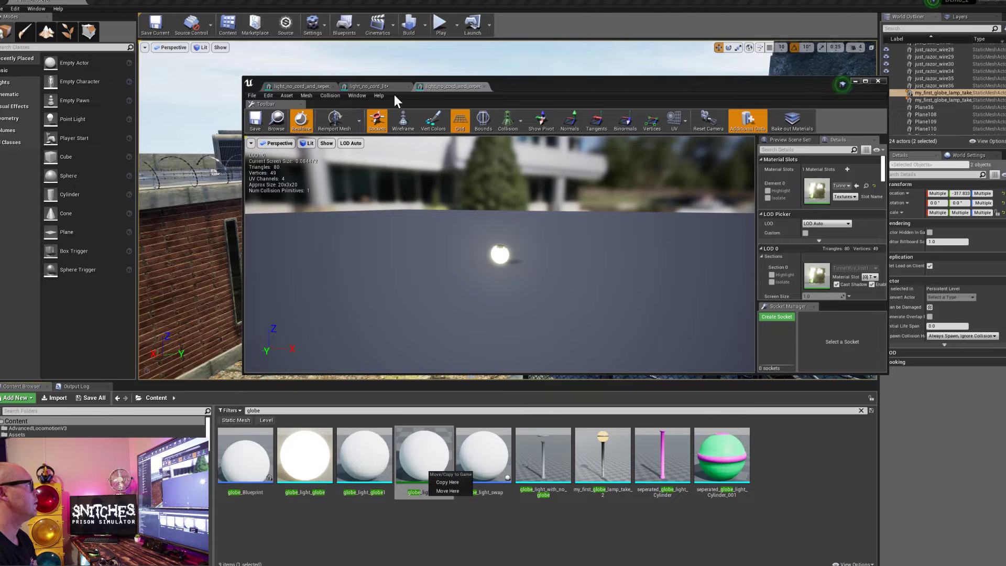
click(381, 84)
click(438, 83)
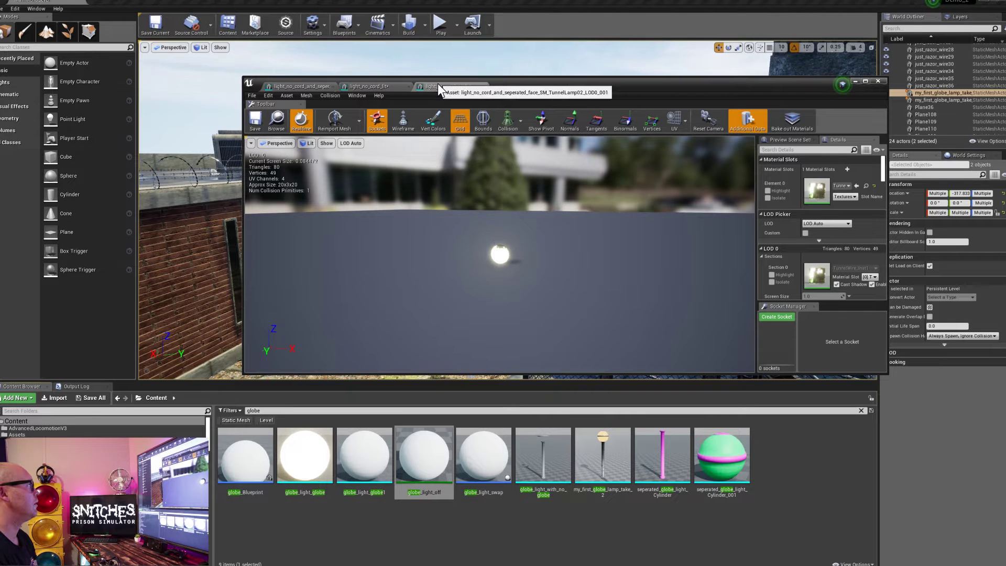
click(374, 85)
click(409, 86)
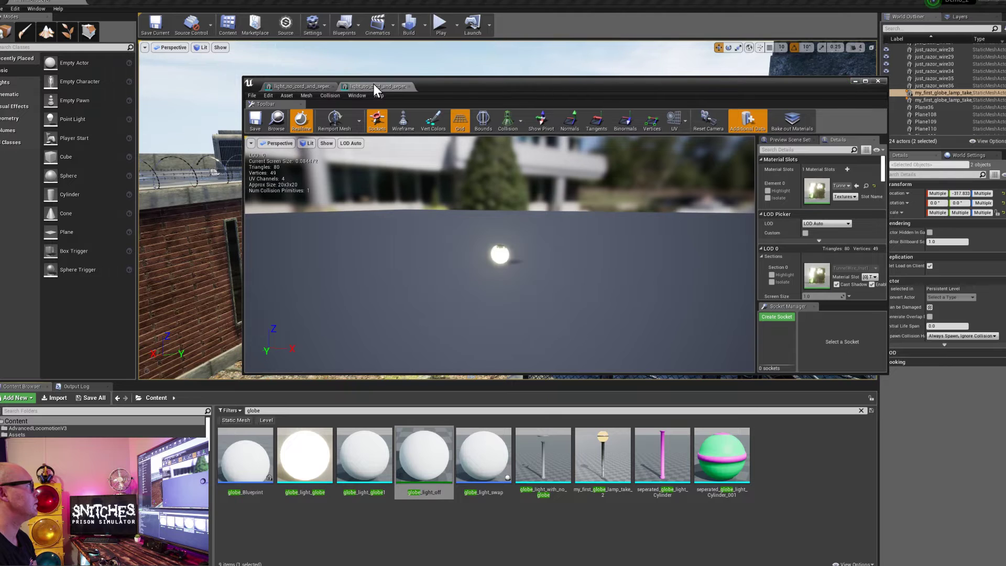
click(301, 84)
click(372, 84)
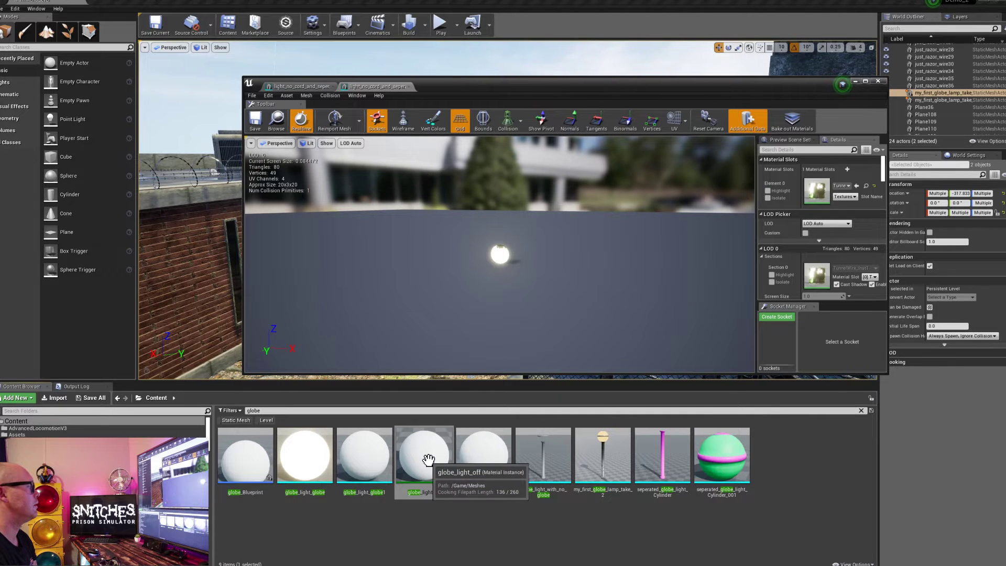
drag(428, 459, 825, 192)
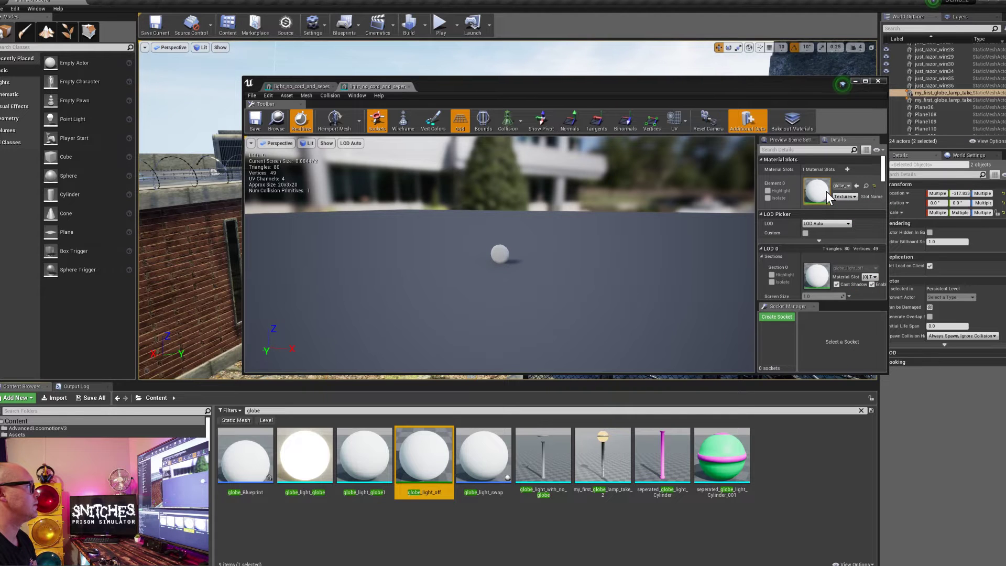
Step: Inspect the globe_light_off material's settings, close it, and compare the lamp body mesh with the separated glass mesh
double_click(436, 465)
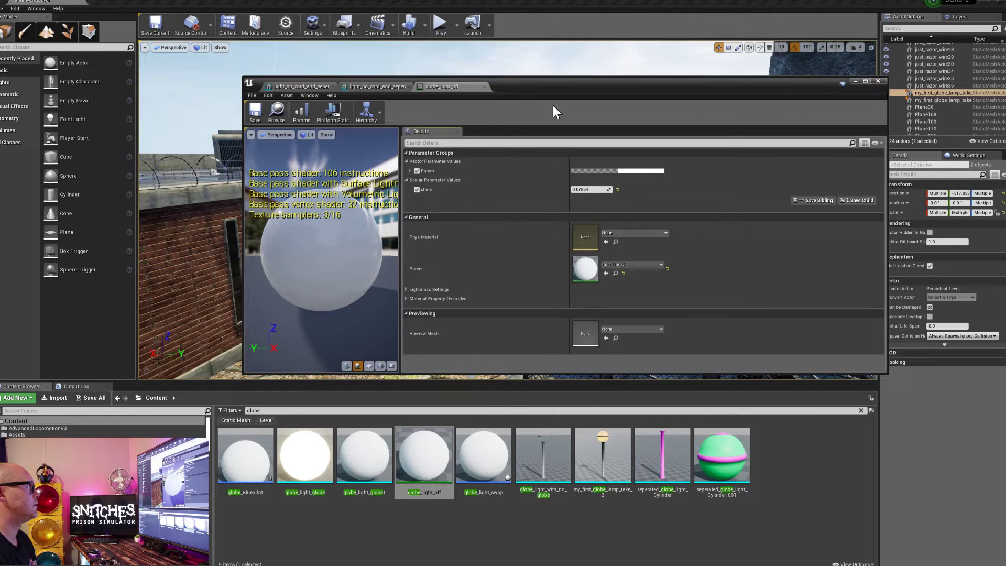
click(481, 87)
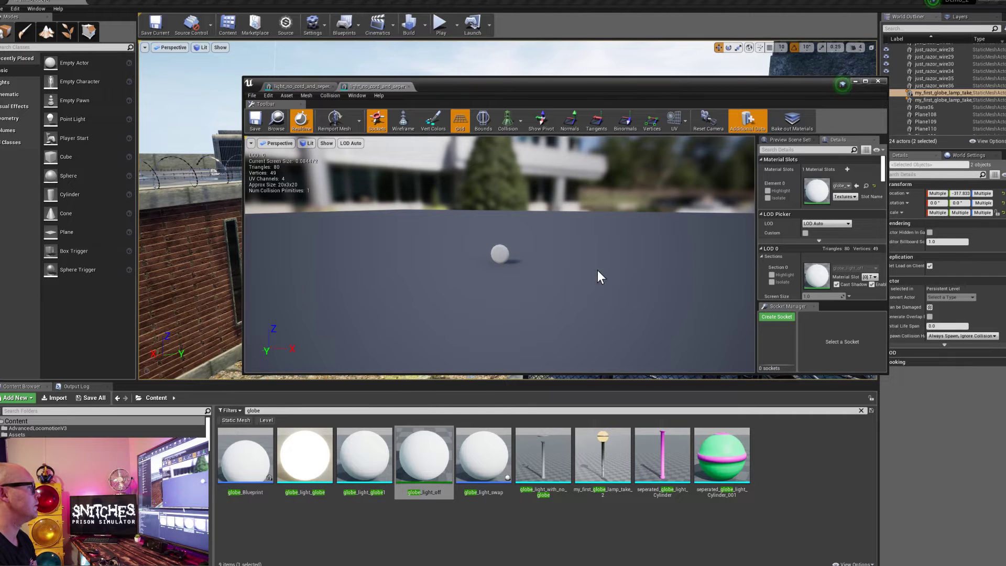
click(287, 85)
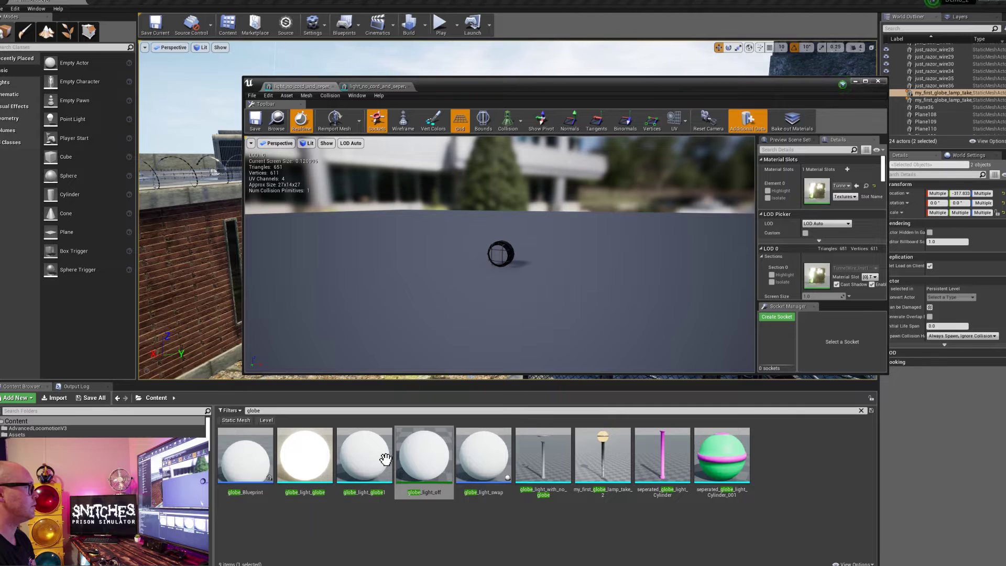
click(373, 87)
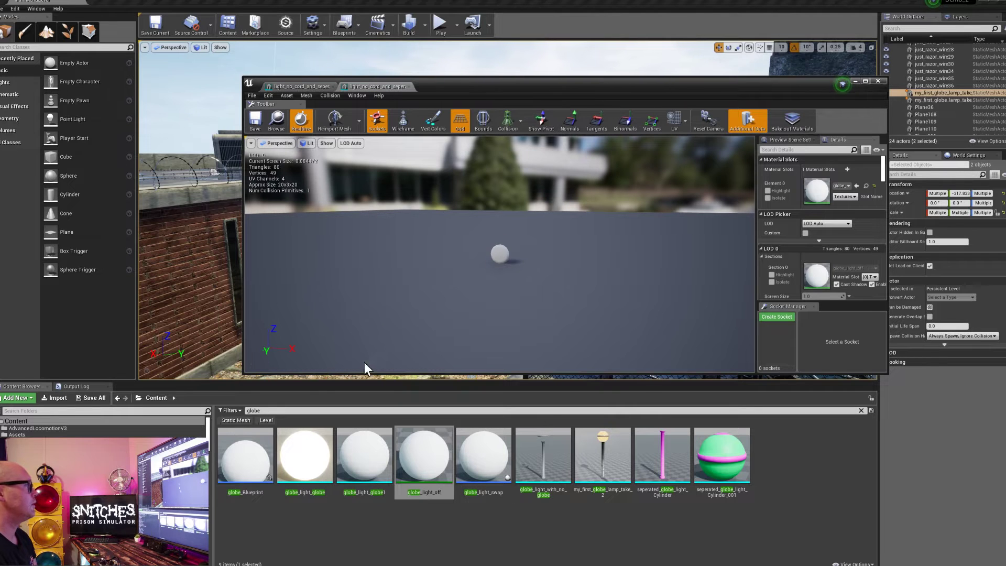
Step: Search the content for "light no cor" and open the grey separated glass mesh whose name ends in LOD0_002
drag(268, 410, 234, 411)
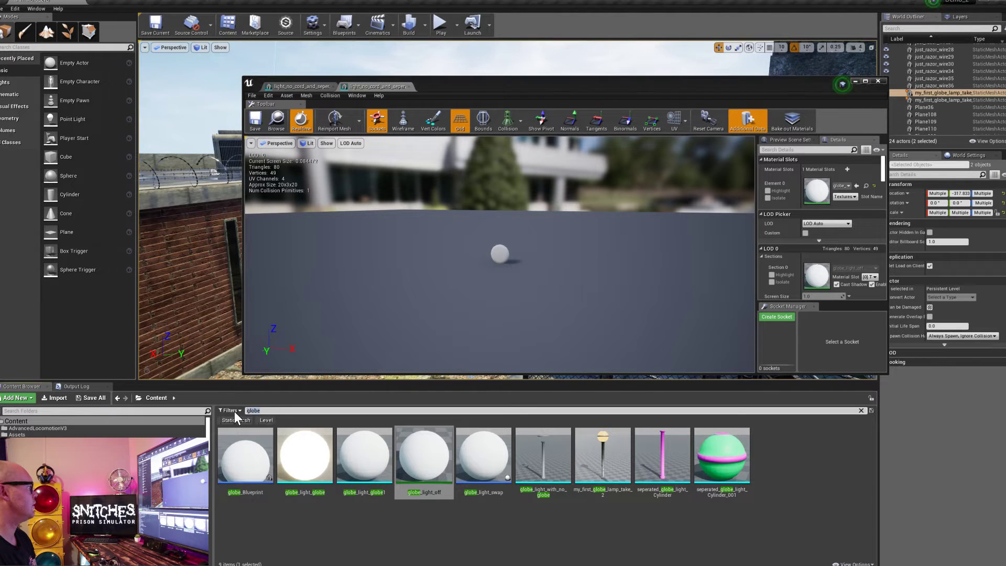
text(light)
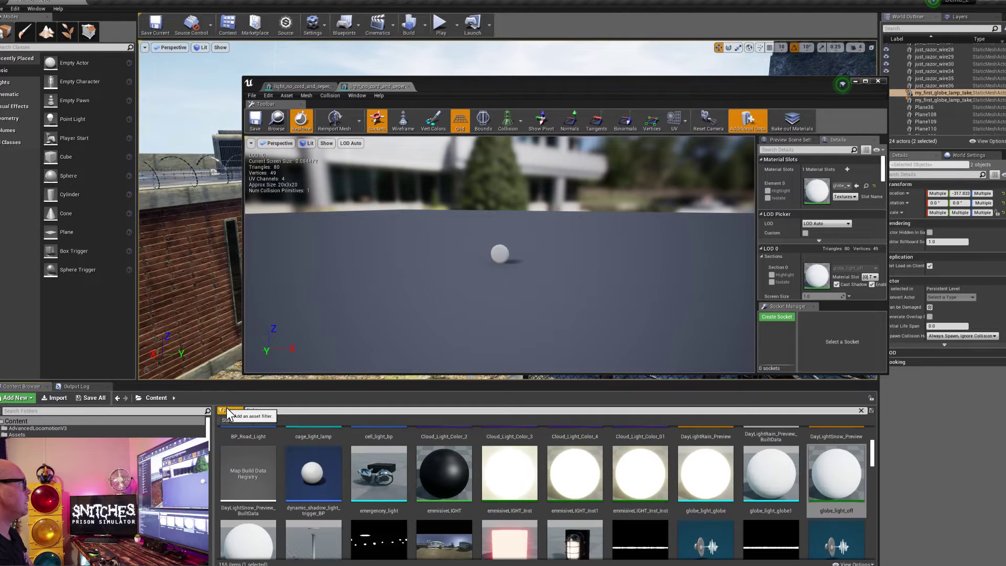
text(bulb)
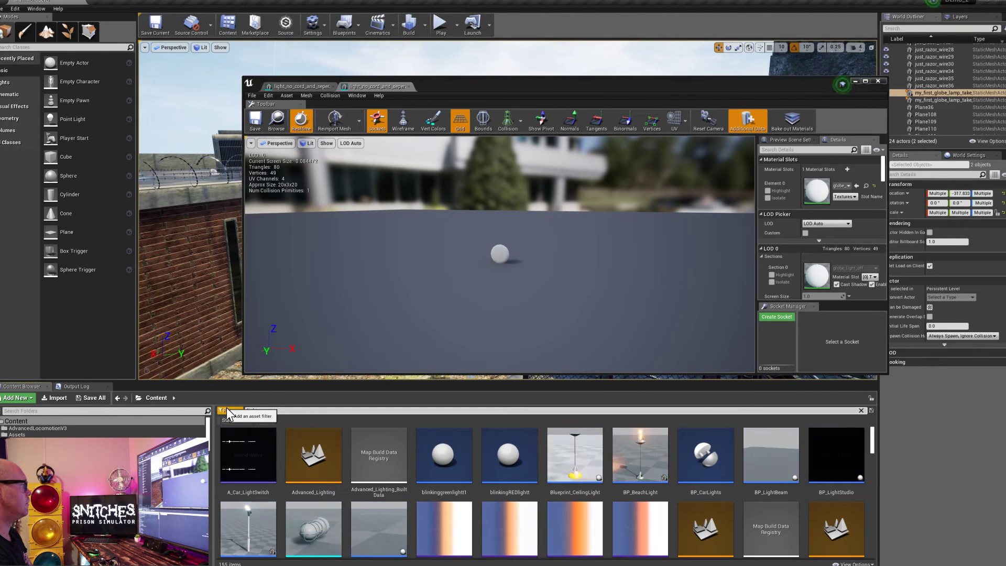
text(_no)
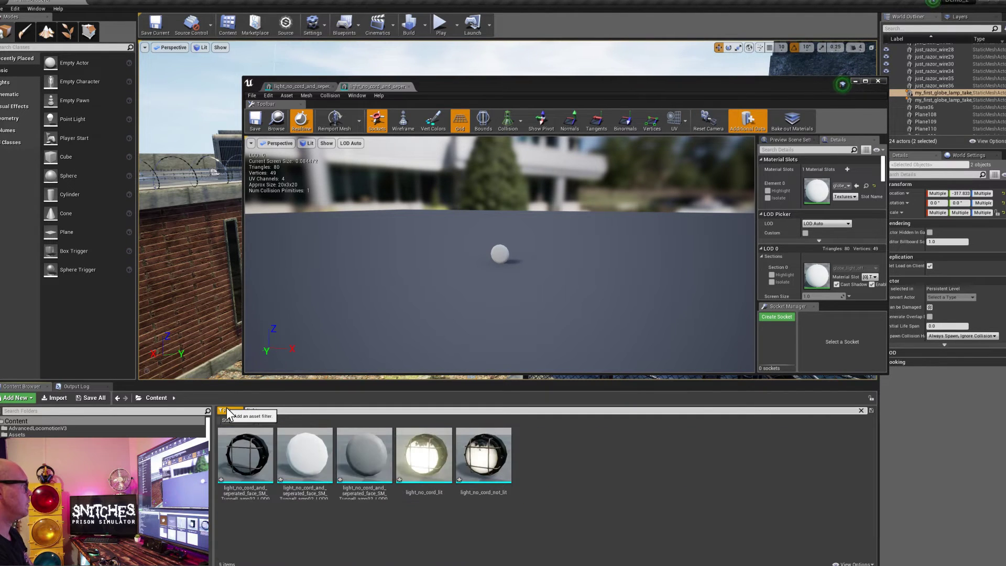
mouse_move(375, 445)
double_click(376, 445)
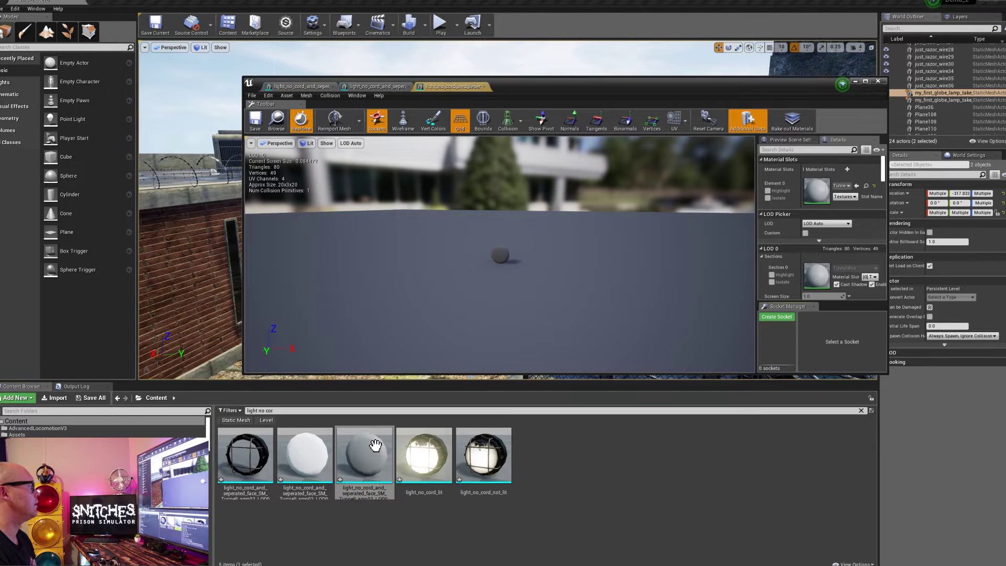
Step: Copy the lamp body mesh's material and paste it into the material slot of the grey LOD0_002 glass mesh
click(291, 86)
click(847, 186)
click(858, 237)
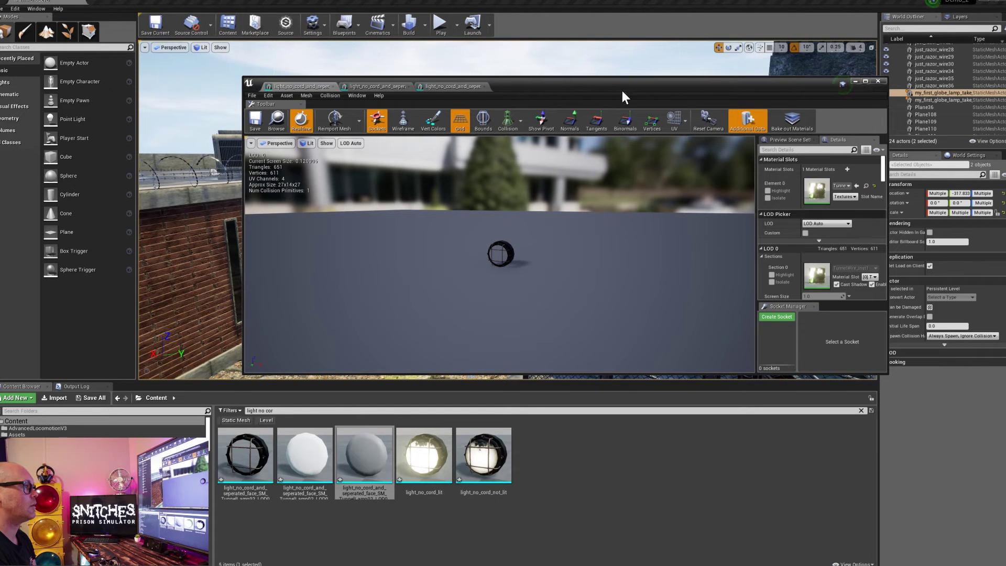
click(445, 88)
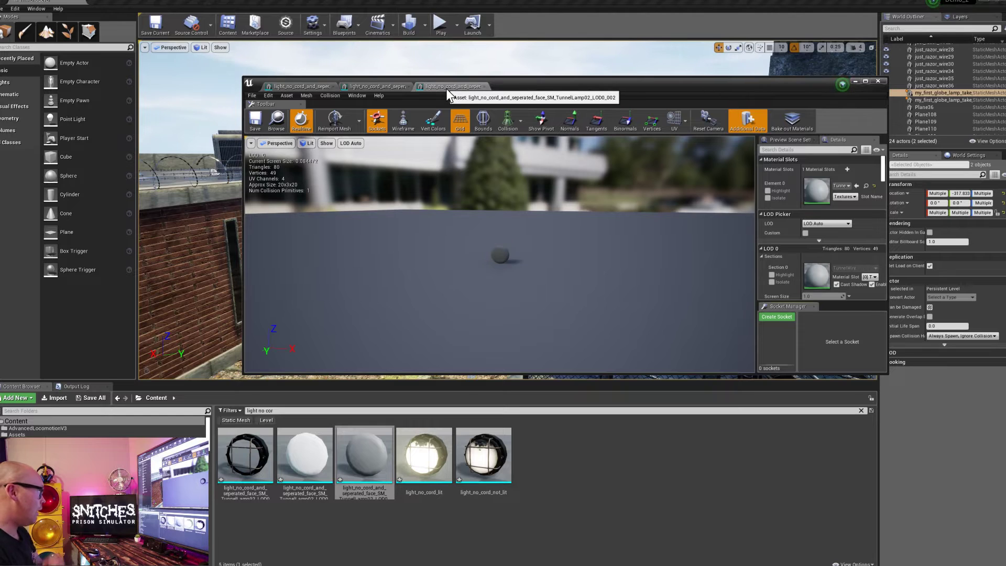
click(849, 184)
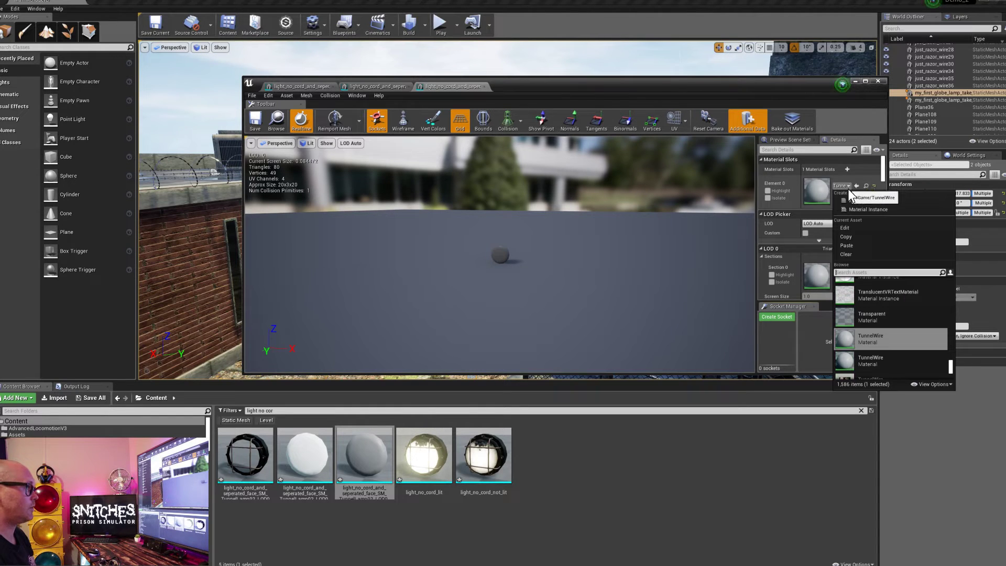
click(854, 250)
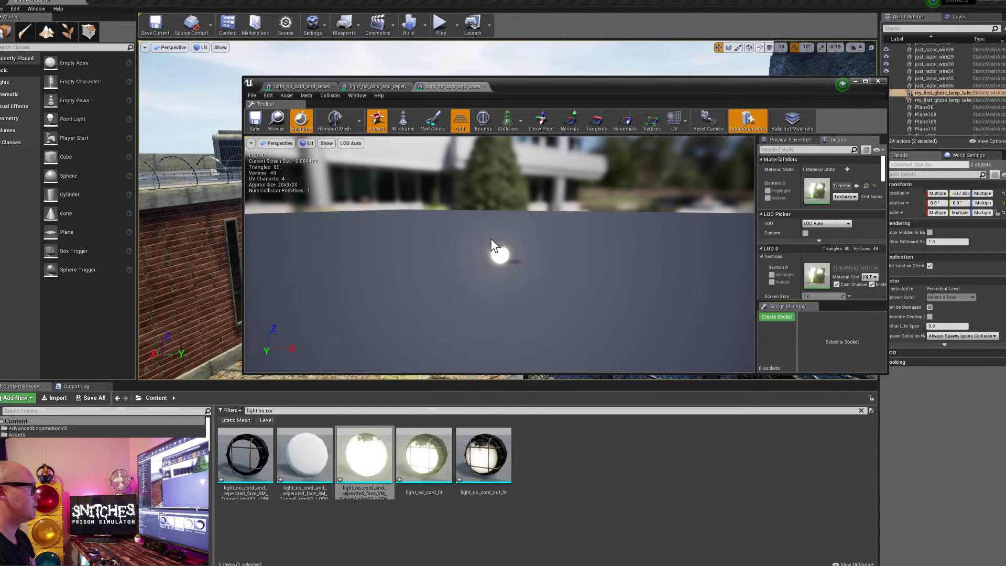
Step: Compare the open lamp body, unlit glass and lit glass meshes and check which asset name belongs to each
click(323, 460)
click(375, 87)
click(455, 84)
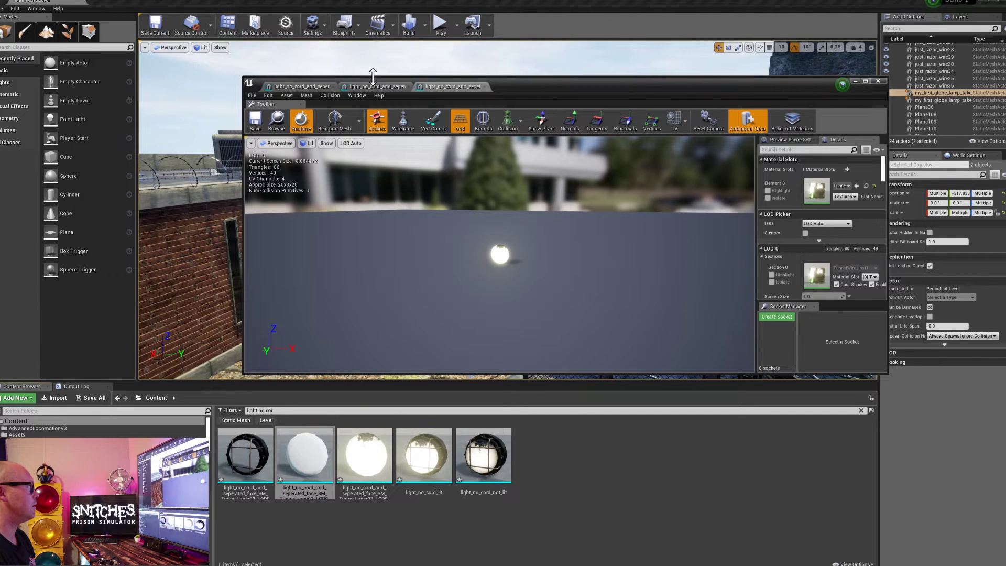
click(376, 86)
click(449, 87)
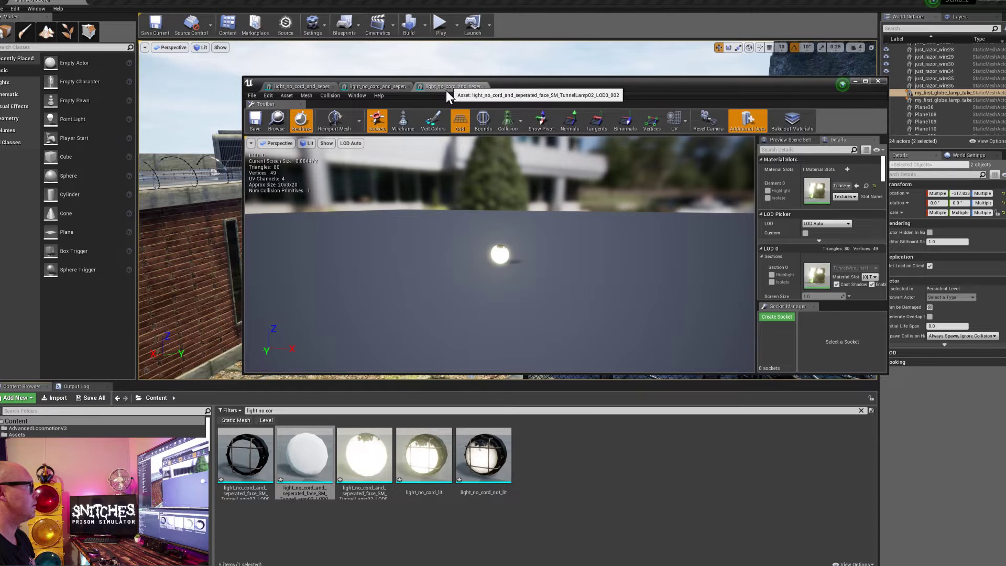
click(382, 495)
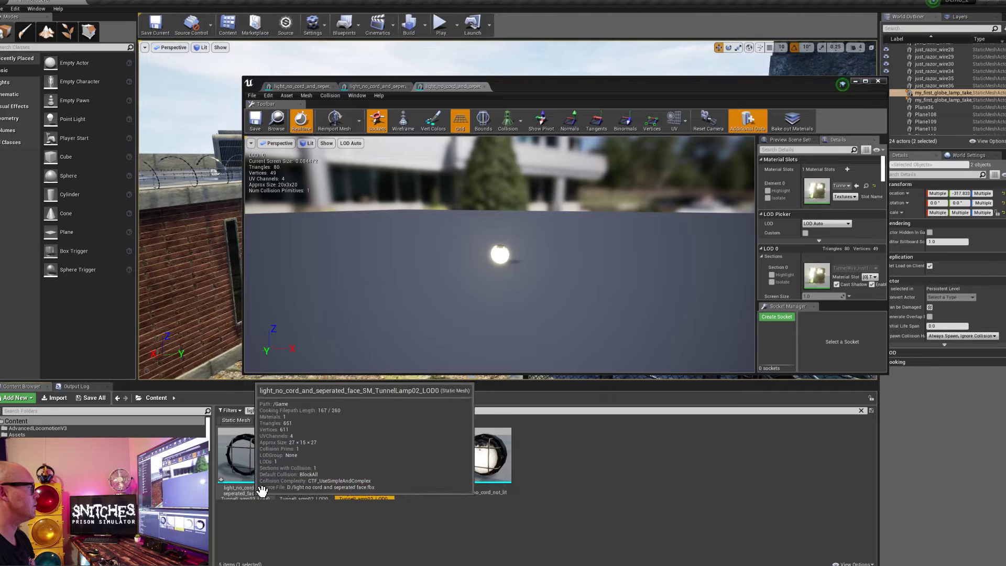
mouse_move(374, 495)
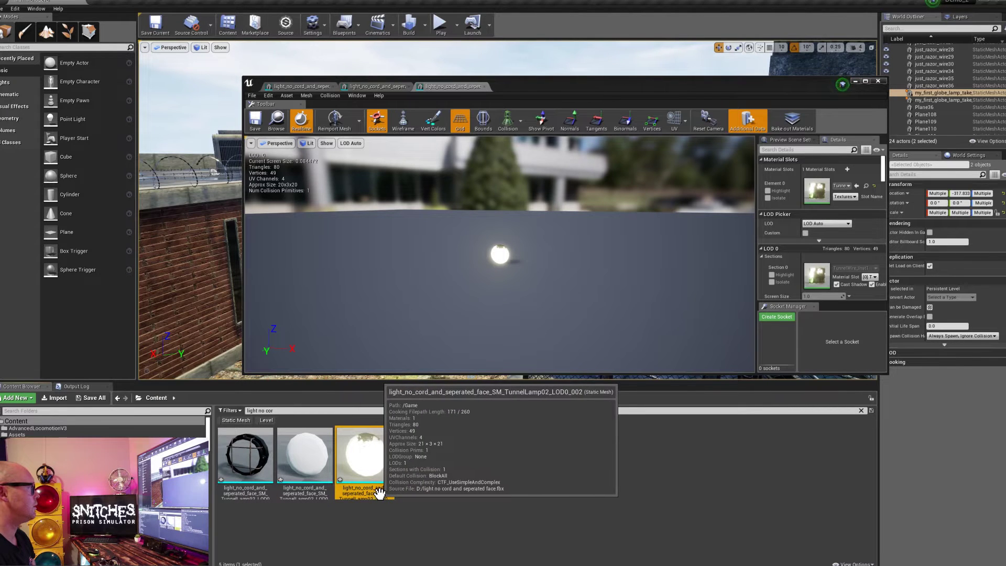
click(453, 87)
click(379, 88)
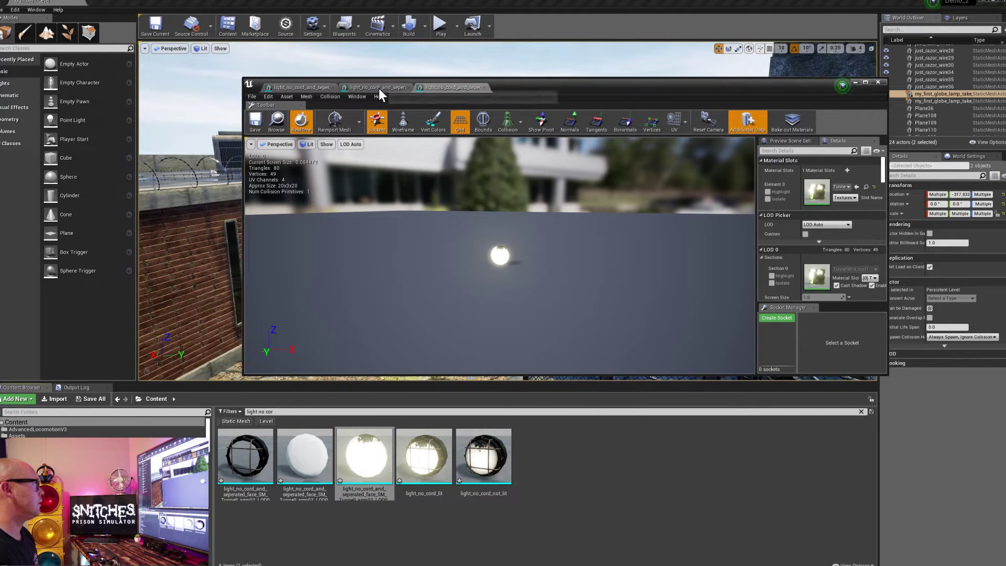
click(316, 87)
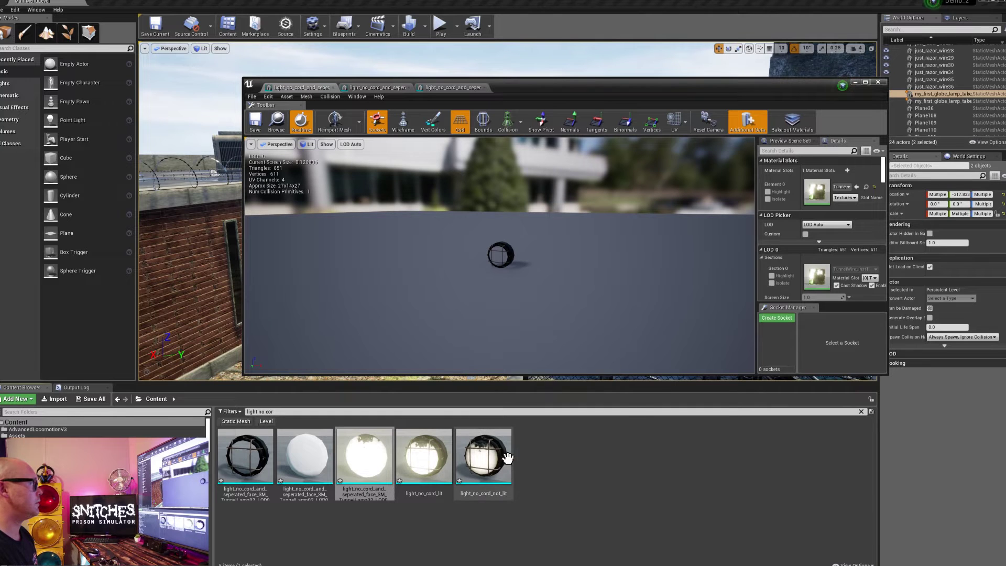
Step: Rename the lit separated glass mesh with a name beginning "light_no"
click(369, 489)
click(378, 493)
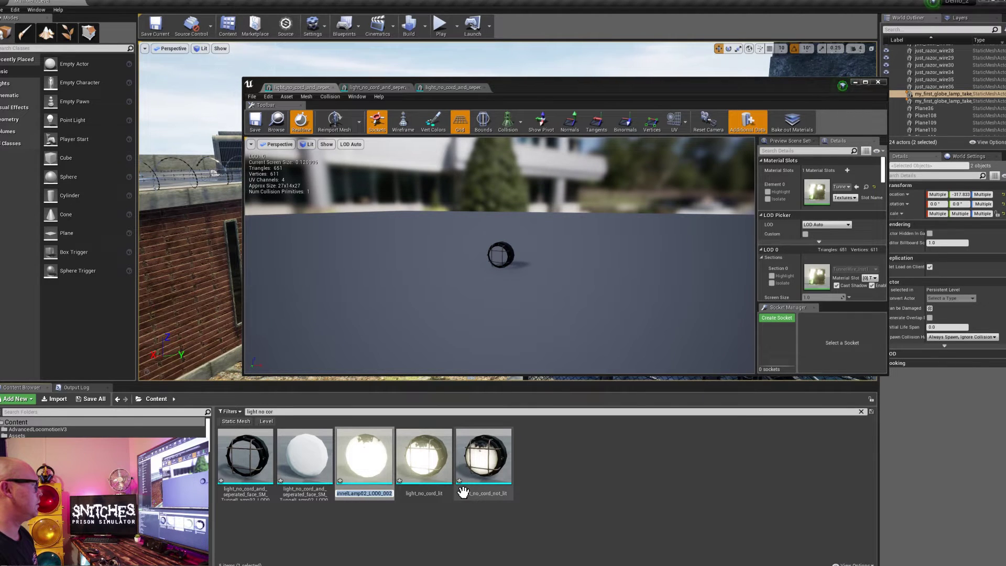
text(light_no_cord_lit_face)
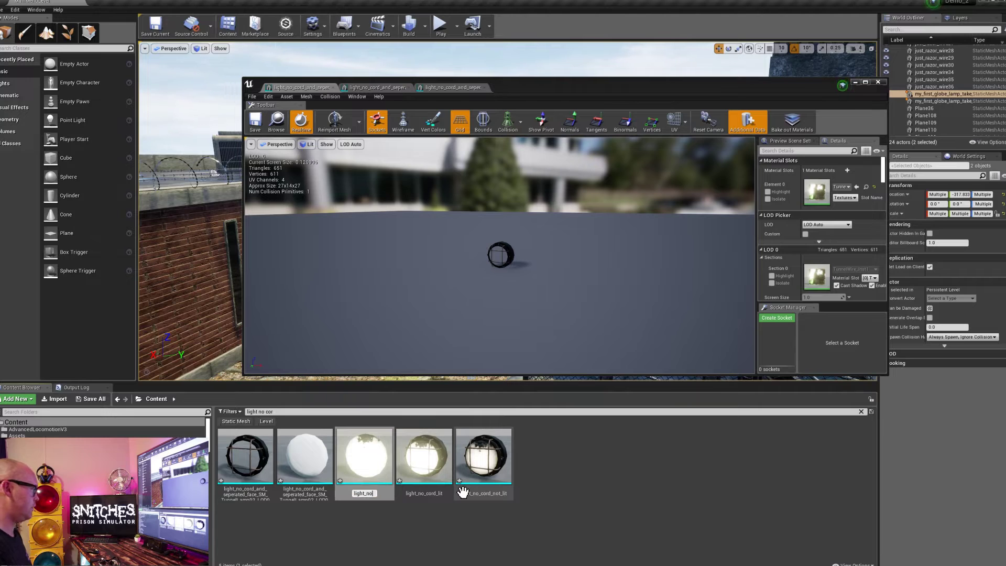
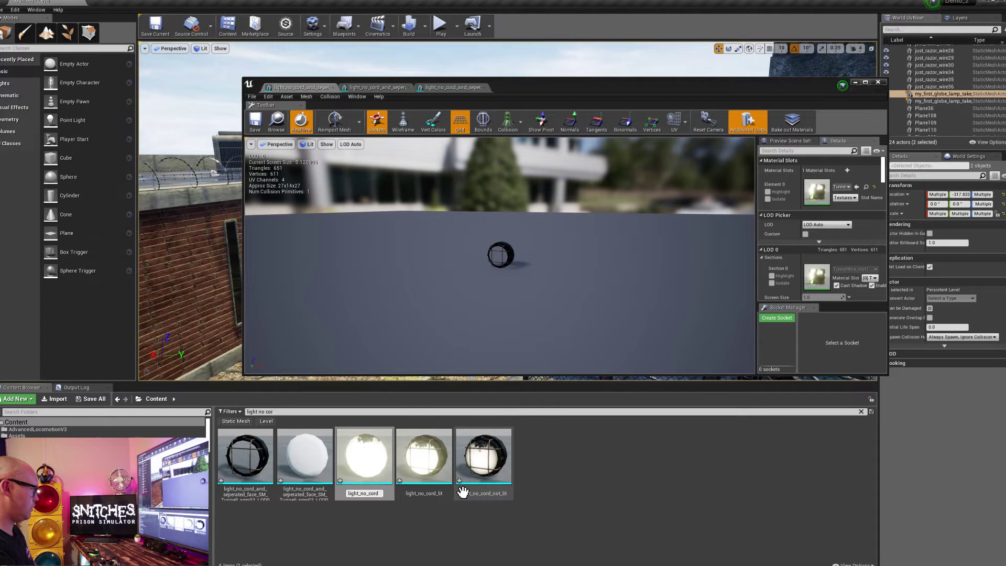
Step: Complete the lit separated glass mesh's new name as light_no_cord_lit_face
text(lit)
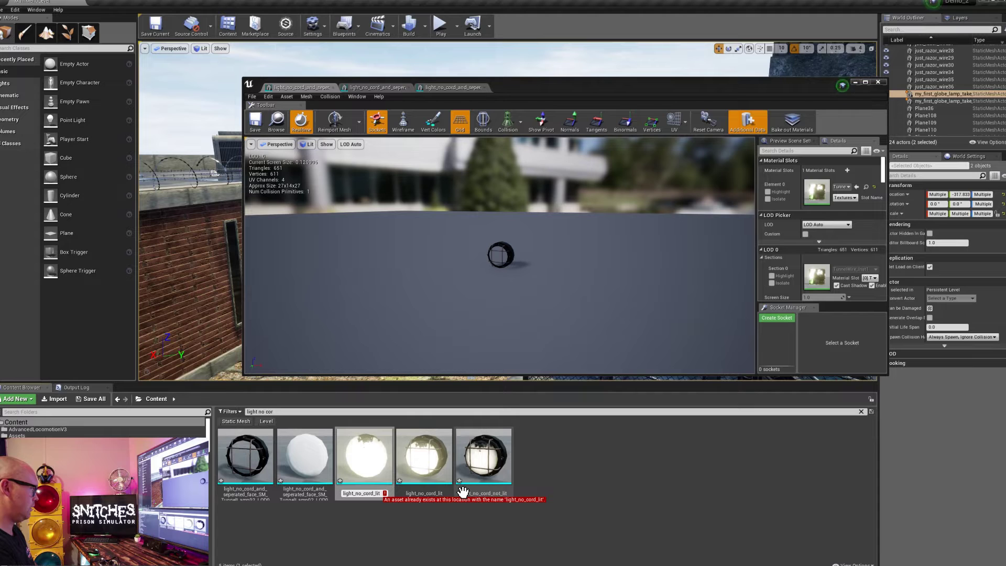
text(_face)
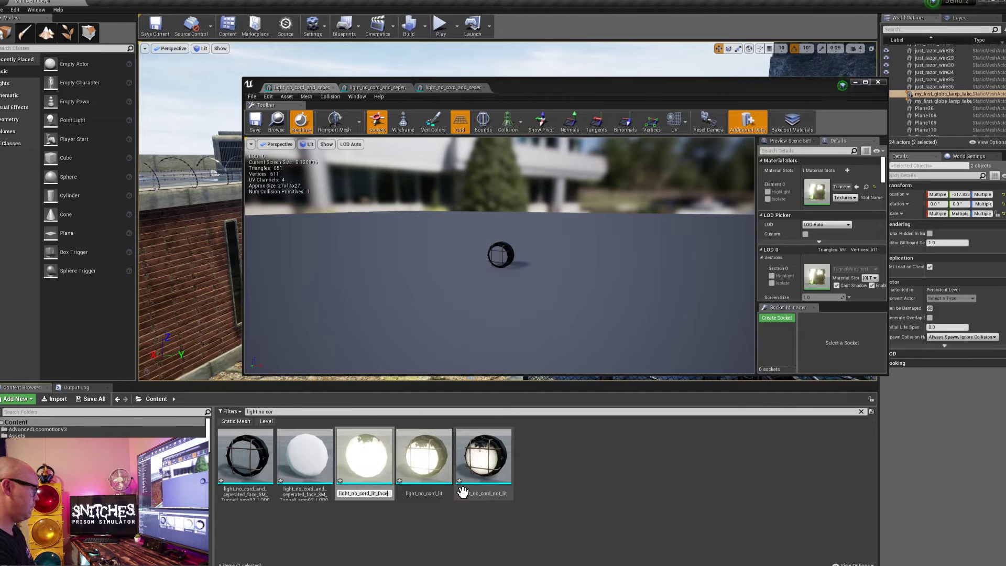
key(Return)
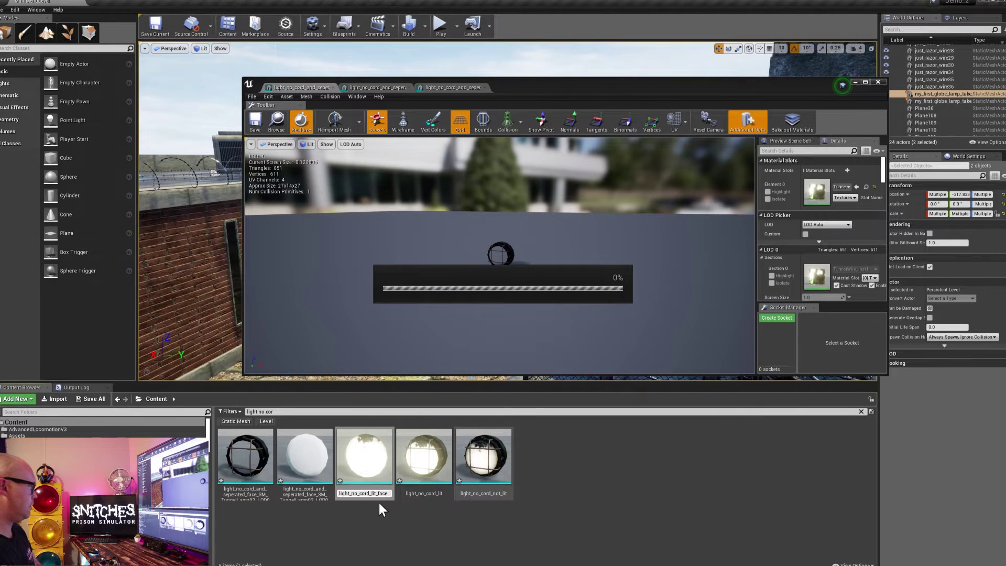
Step: Rename the grey unlit glass mesh as light_no_cord_not_lit_face and close the mesh editor
click(312, 491)
click(314, 492)
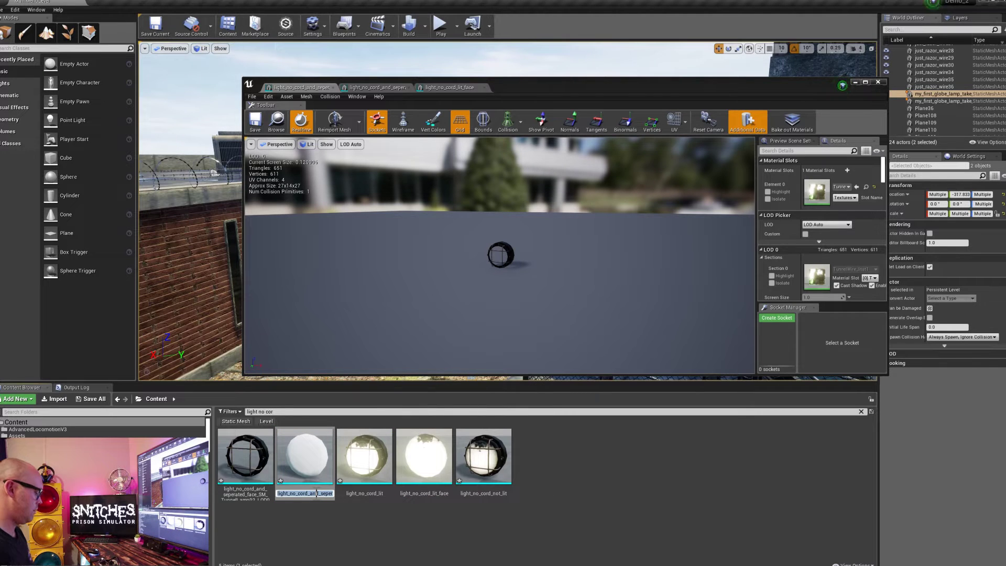
text(light)
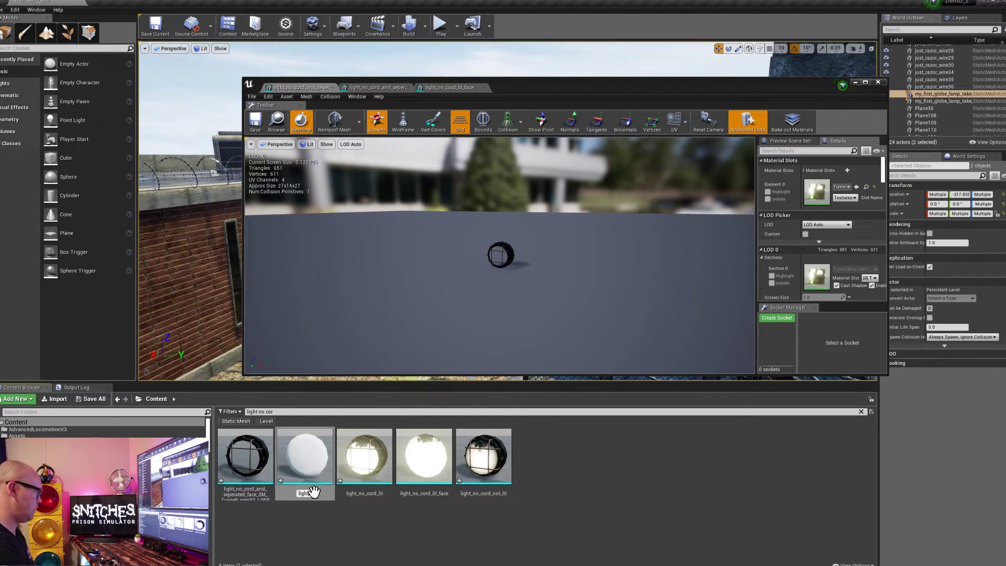
text(_no_cord_not)
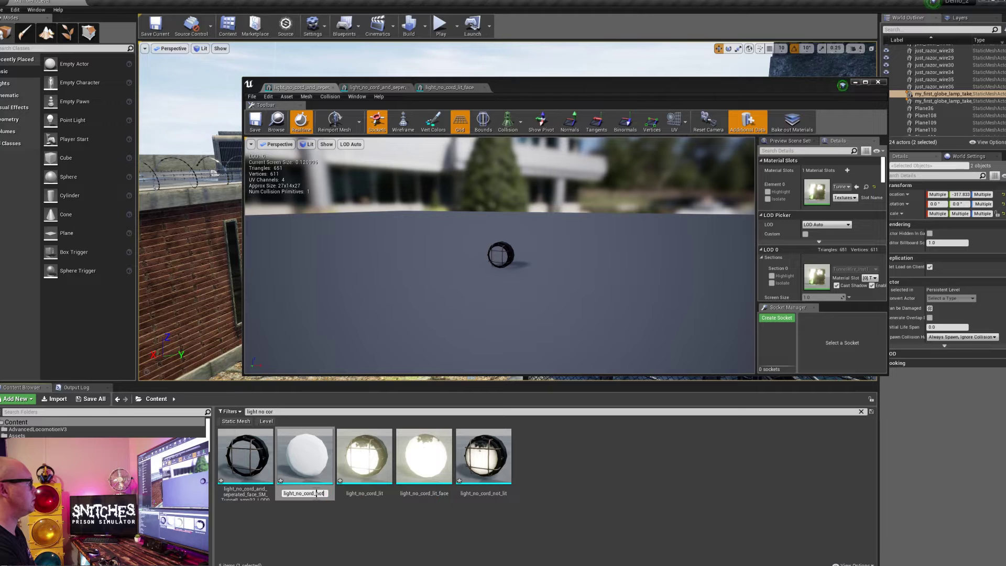
text(_lit)
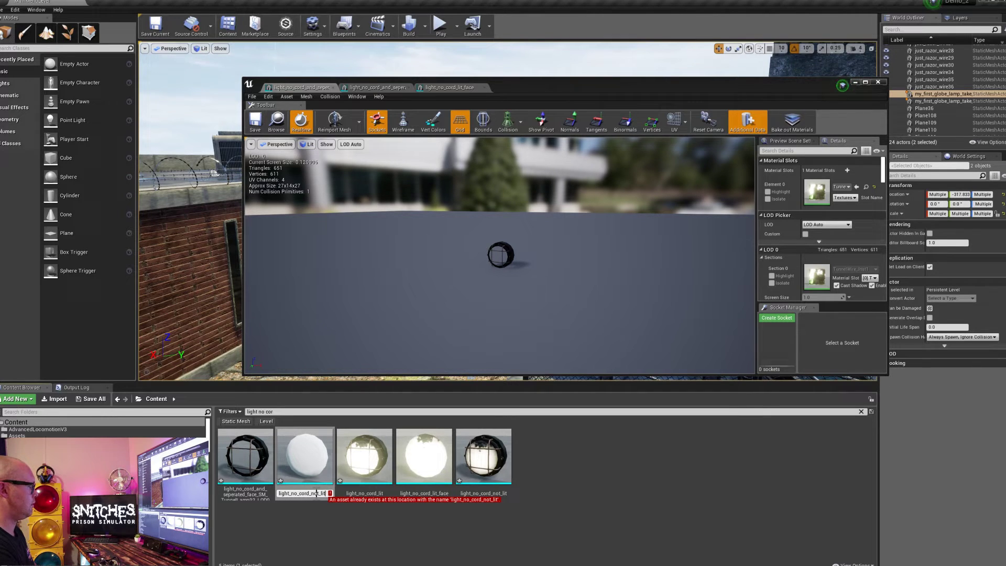
key(BackSpace)
key(BackSpace)
key(BackSpace)
text(face)
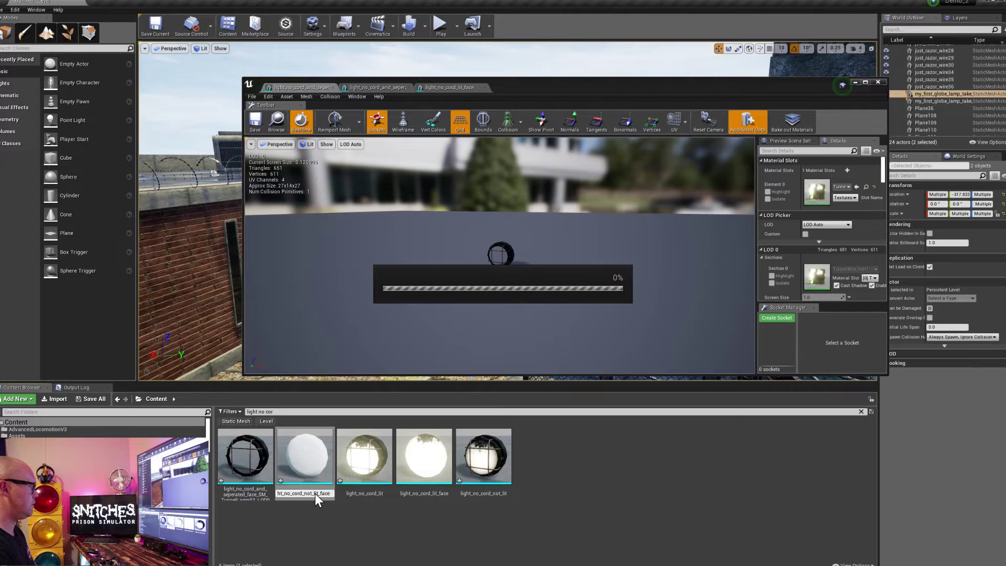
key(Return)
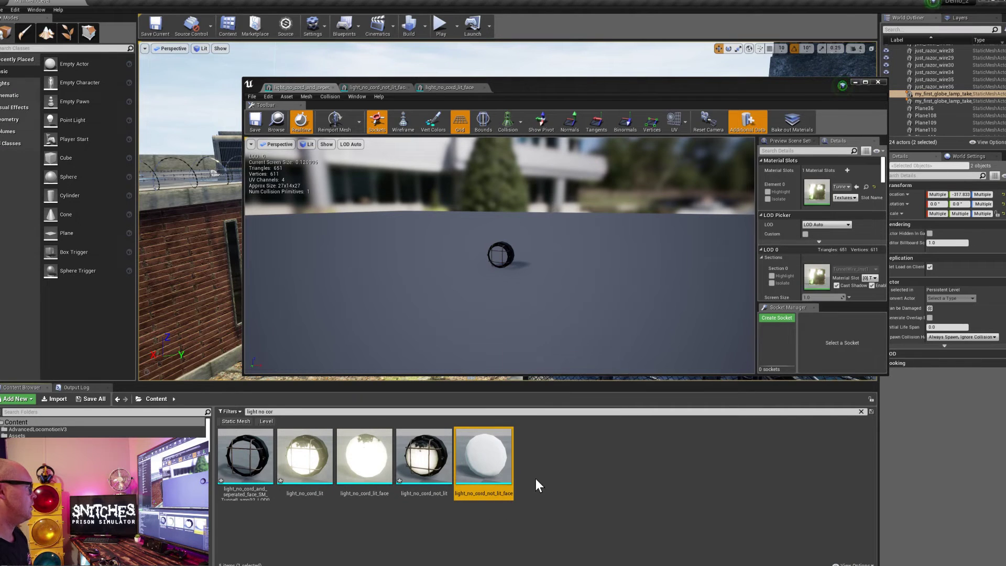
click(877, 82)
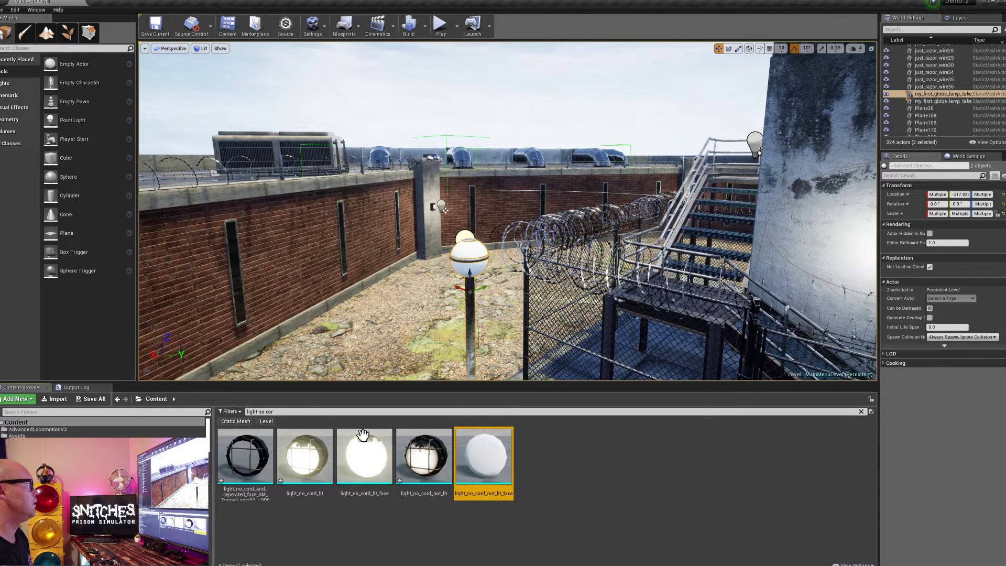
Step: Create a Blueprint class with Actor as its parent and name it light_for_for_day_night_cycle
right_click(643, 471)
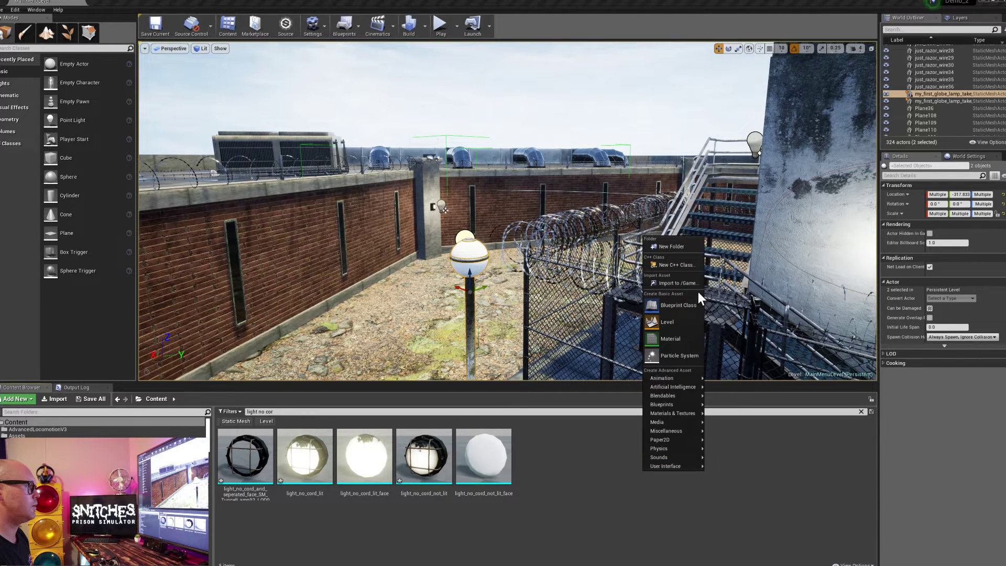
click(691, 305)
click(422, 137)
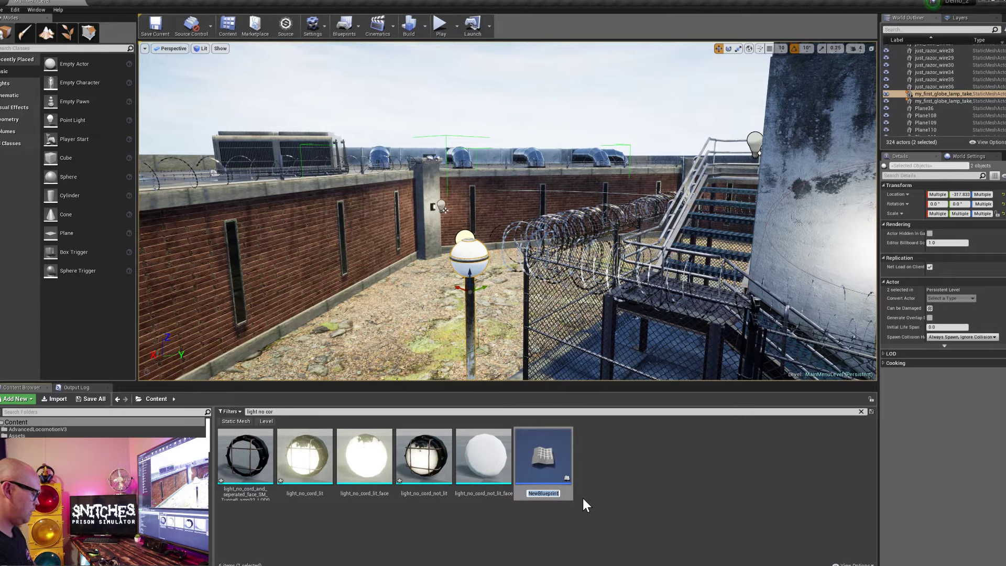
text(light)
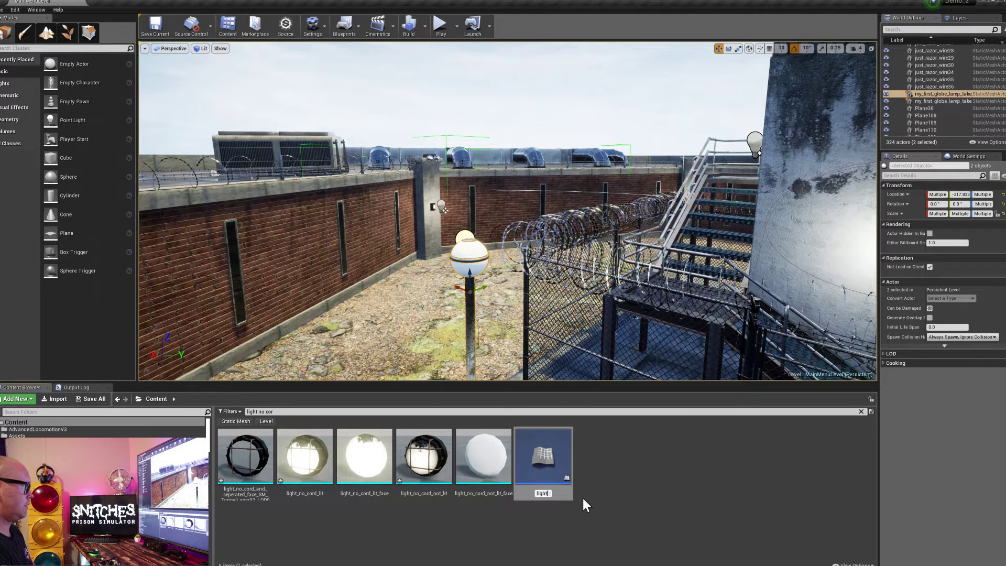
text(_)
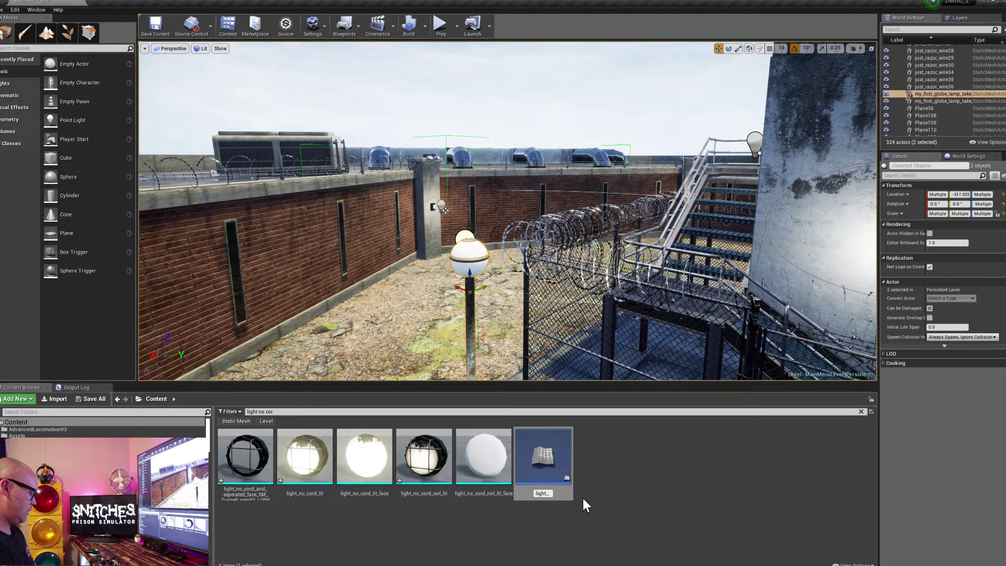
text(for day night cy)
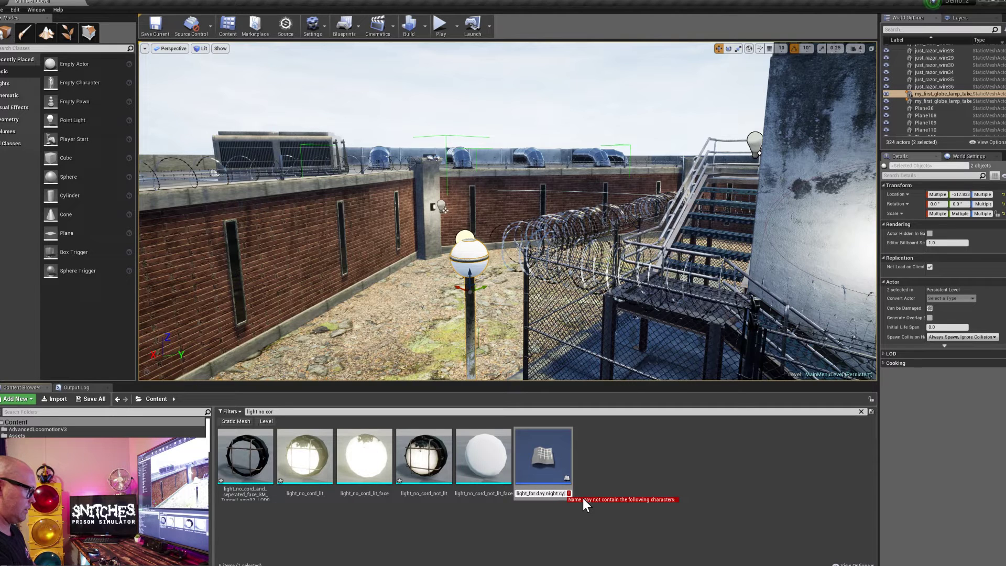
text(cl)
key(BackSpace)
key(BackSpace)
key(BackSpace)
key(BackSpace)
key(BackSpace)
key(BackSpace)
key(BackSpace)
key(BackSpace)
key(BackSpace)
key(BackSpace)
key(BackSpace)
key(BackSpace)
key(BackSpace)
key(BackSpace)
key(BackSpace)
text(_for)
text(_)
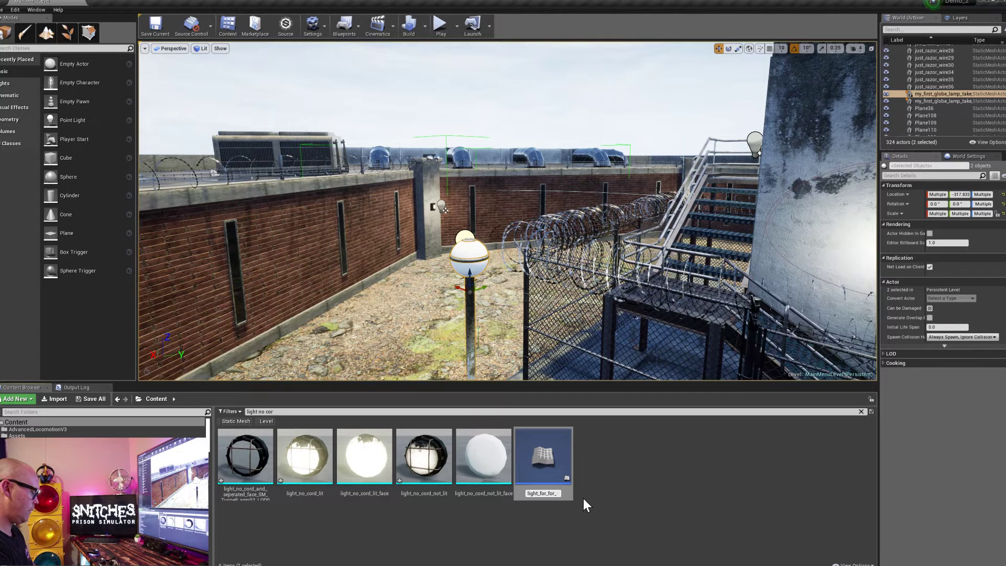
text(day_night)
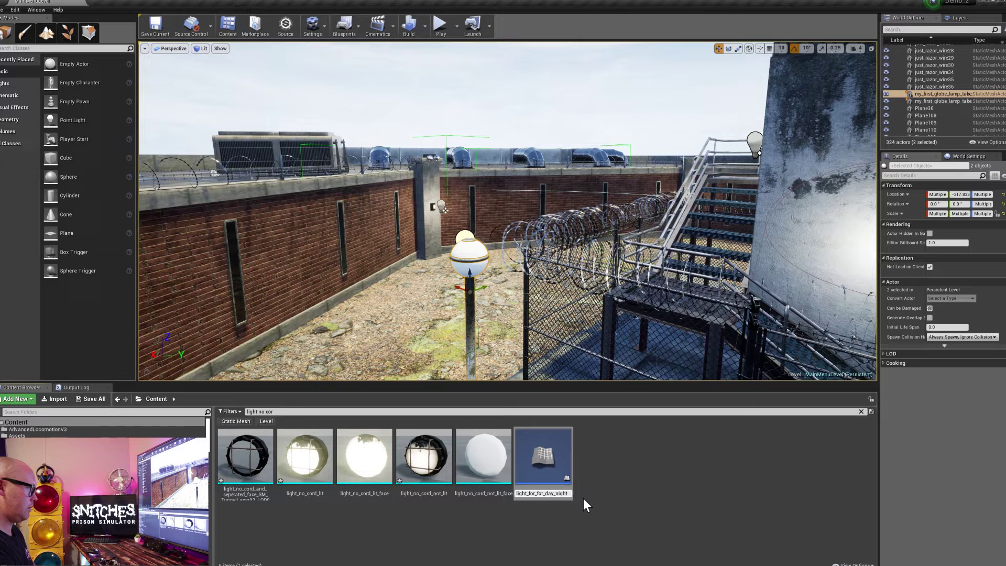
text(_cycle)
key(Return)
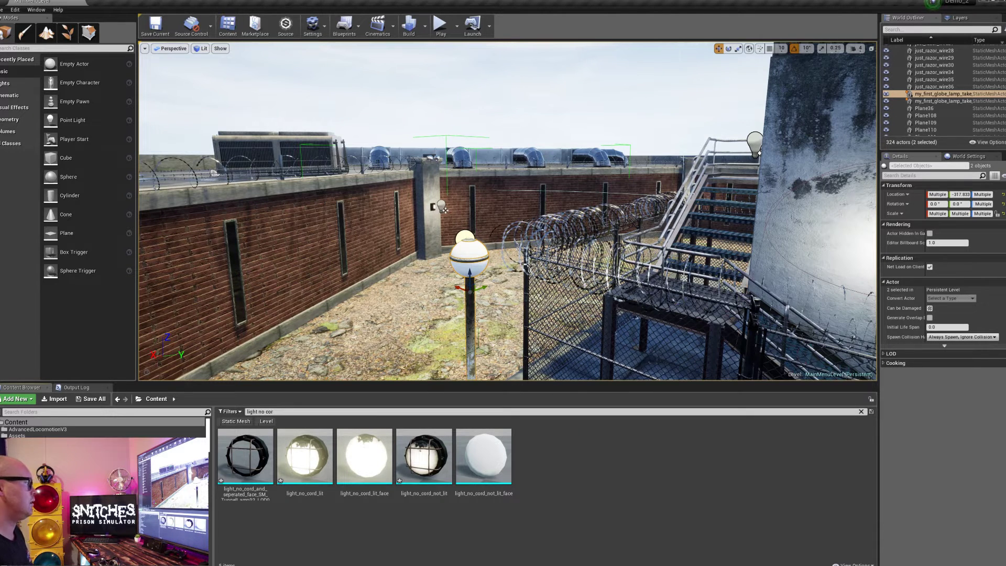
Step: Broaden the content search to "light" and open the light_for_for_day_night_cycle Blueprint
click(303, 411)
key(BackSpace)
key(BackSpace)
key(BackSpace)
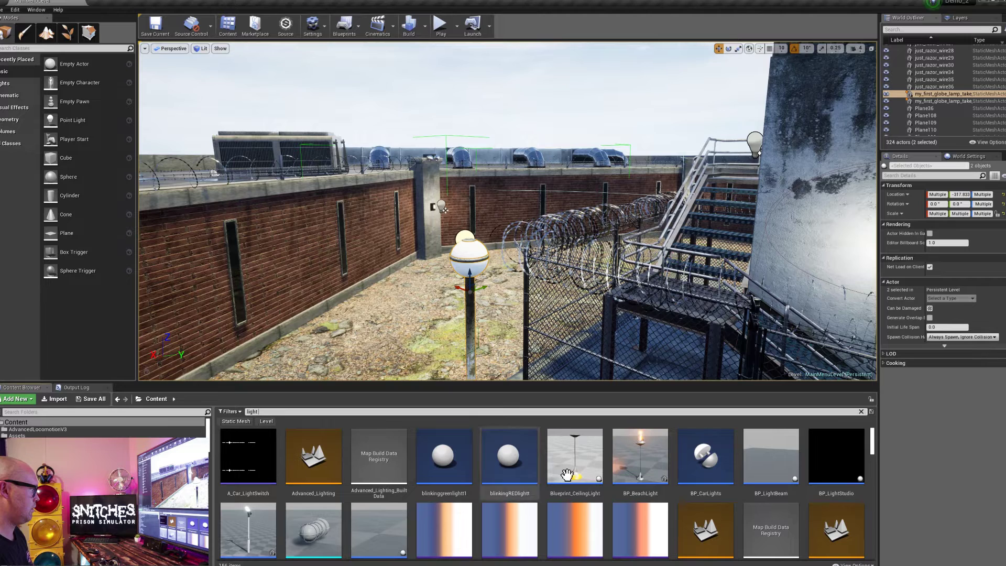
scroll(754, 487, down, 1)
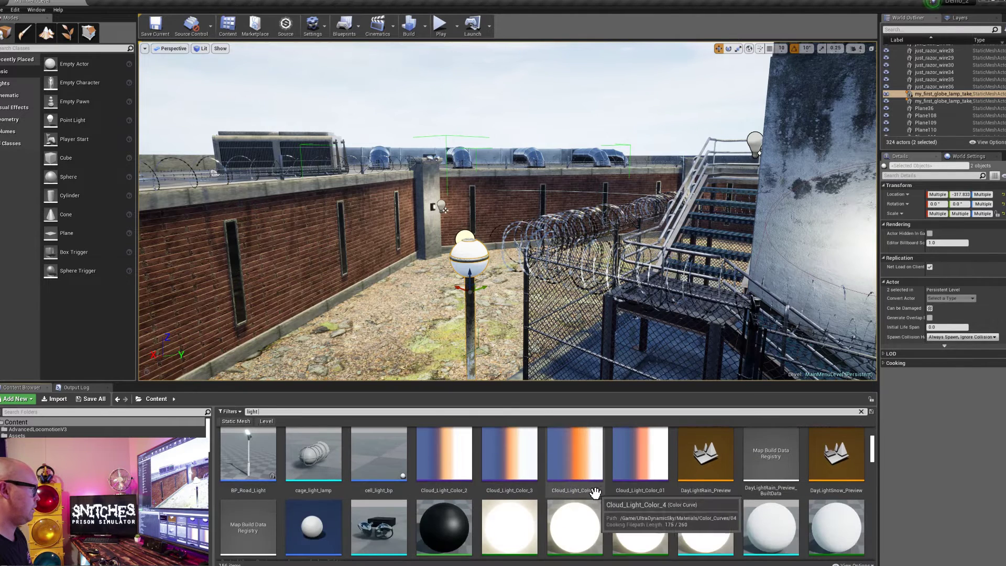
scroll(393, 472, down, 4)
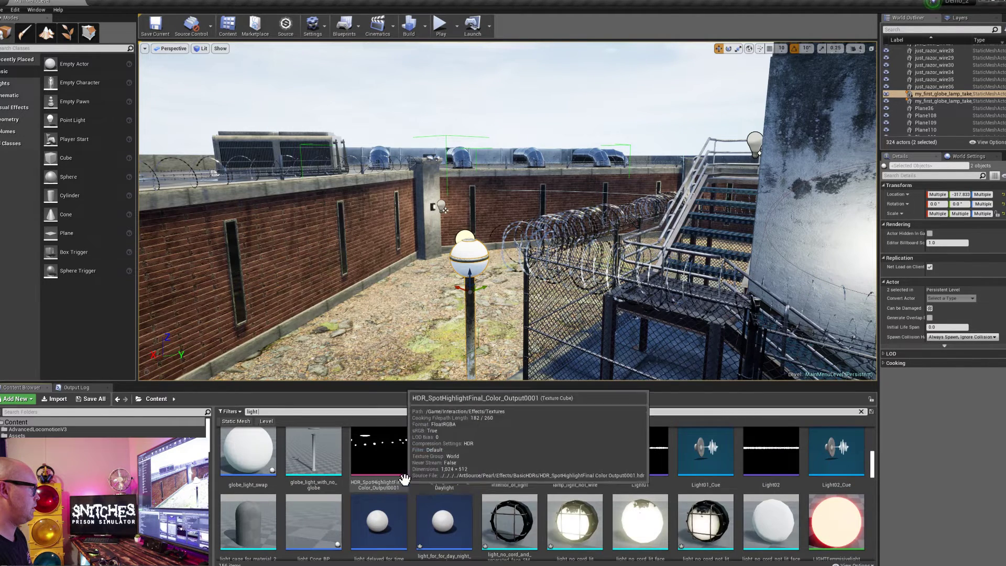
scroll(434, 510, down, 1)
double_click(434, 509)
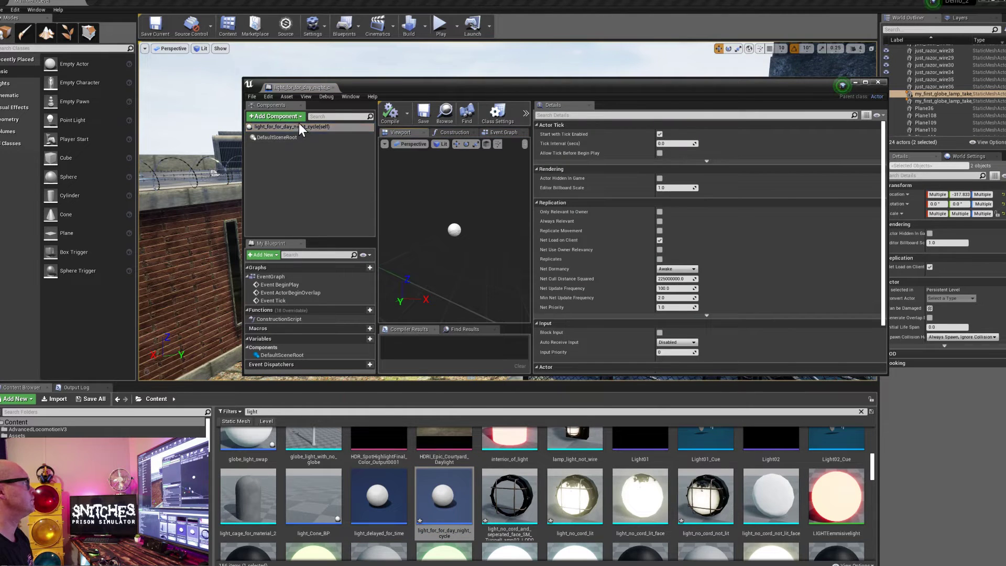
Step: Add an empty Static Mesh component under the Blueprint's default scene root
drag(498, 88, 549, 60)
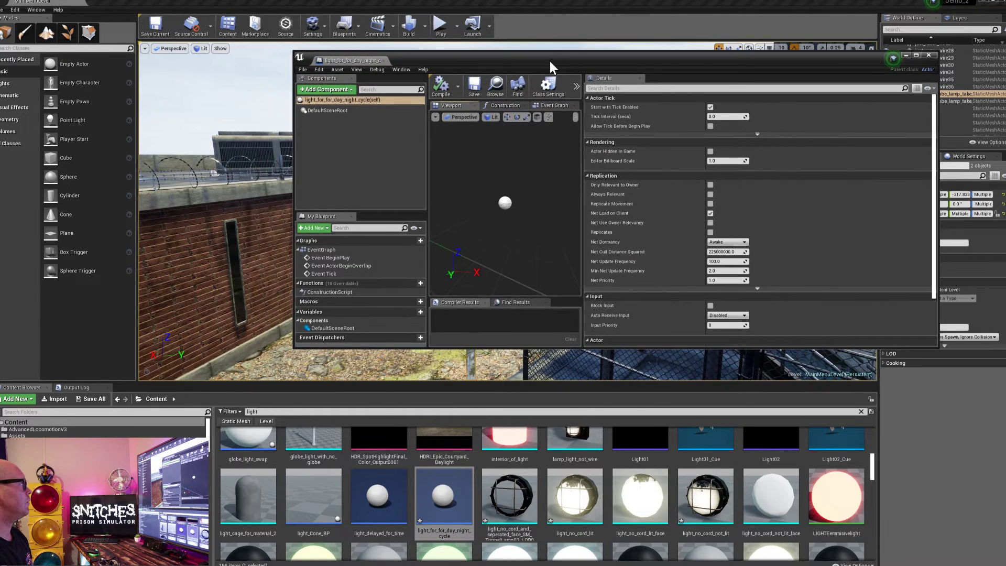
click(344, 90)
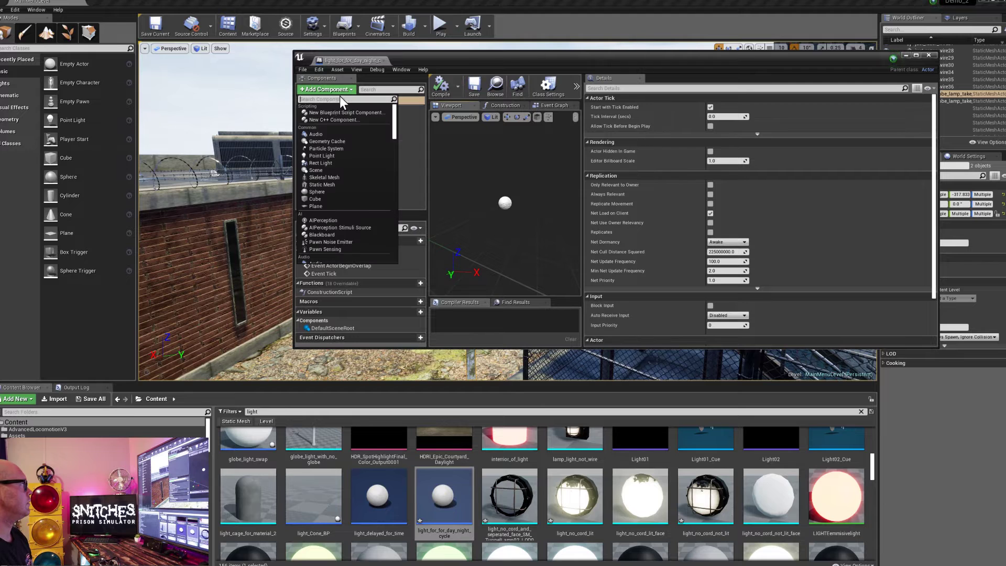
click(333, 185)
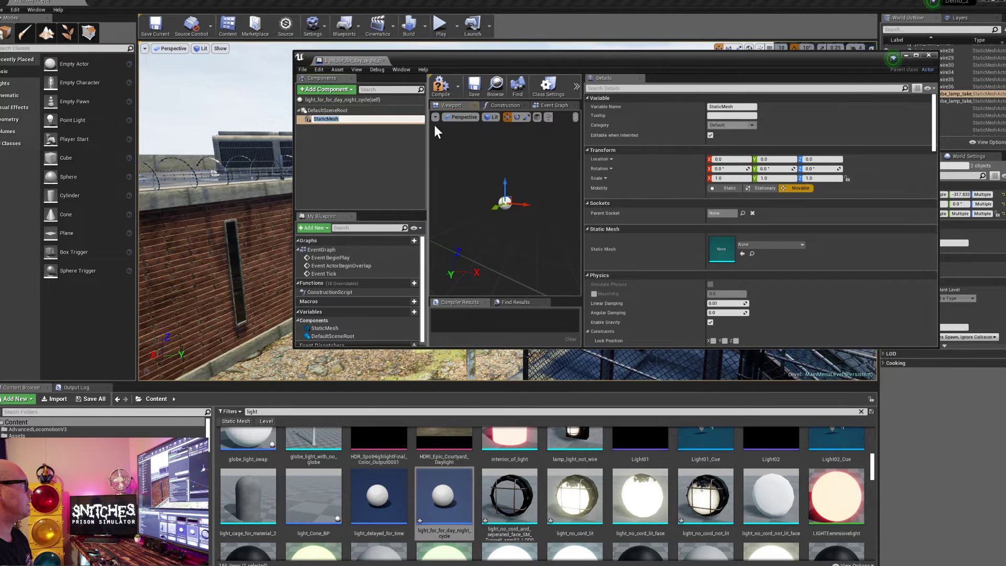
click(379, 112)
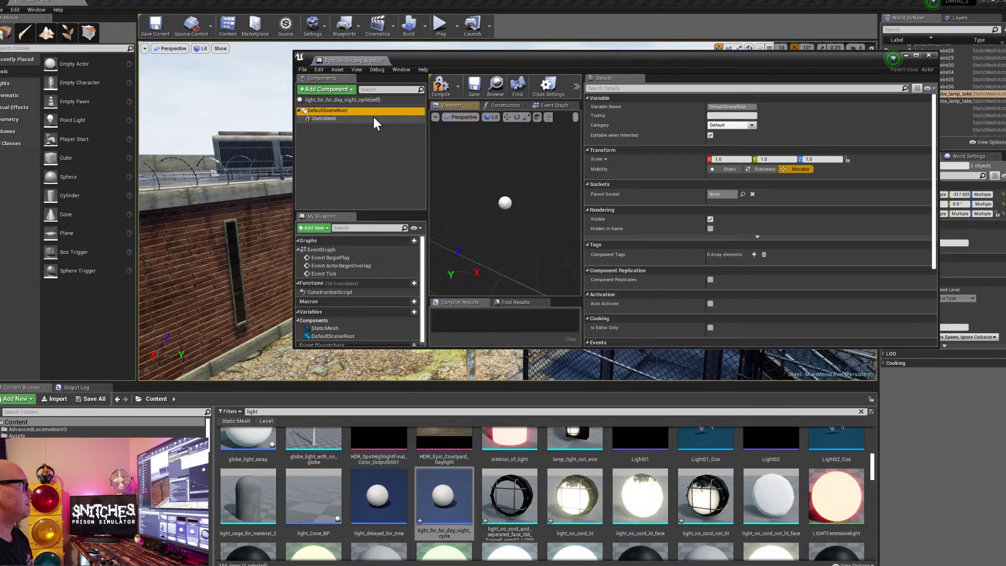
click(373, 118)
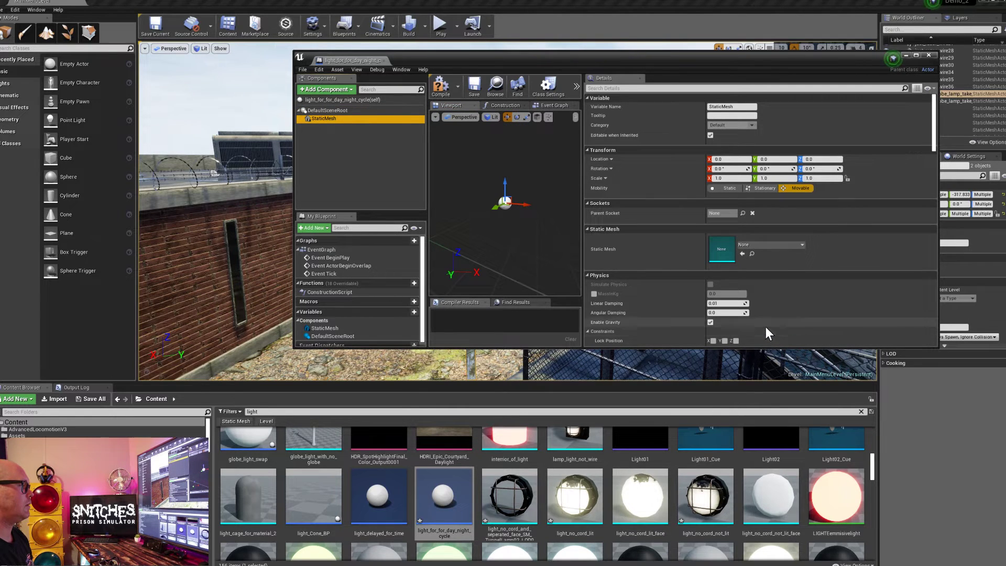
Step: Assign the black lamp body mesh, light_no_cord_and_seperated_face, to the StaticMesh component and check it in the preview
click(774, 244)
click(480, 507)
click(497, 503)
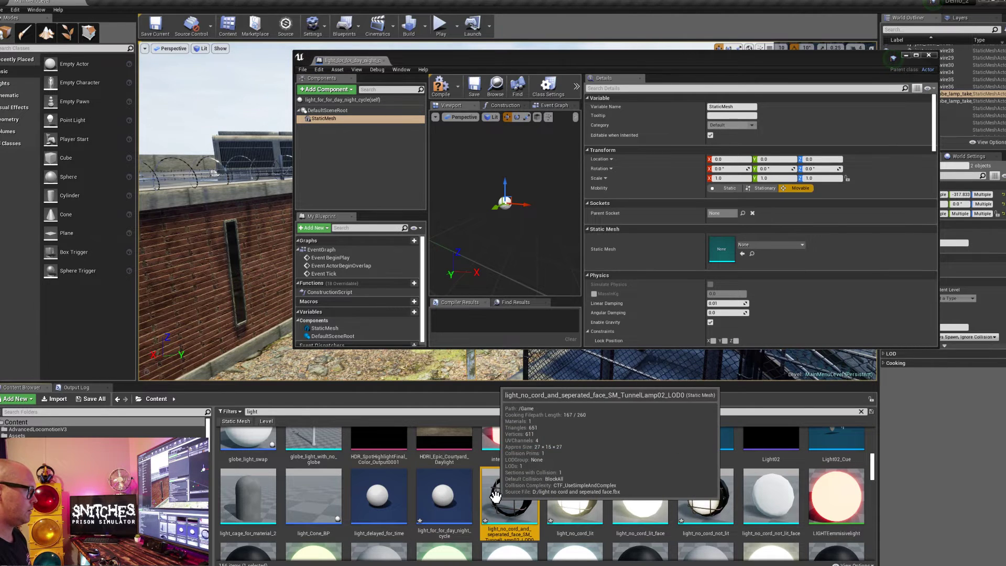
click(741, 253)
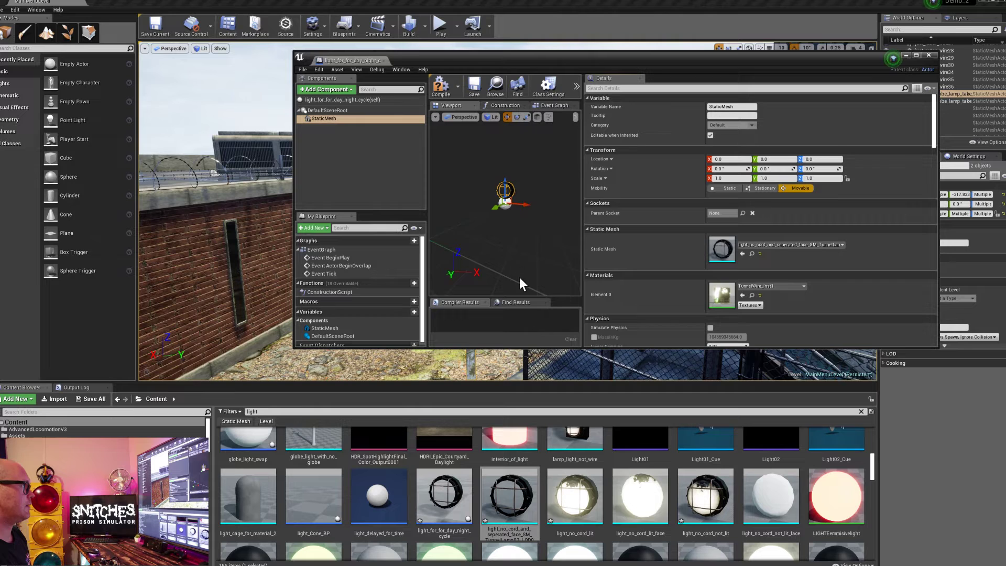
scroll(501, 216, up, 5)
scroll(504, 218, down, 5)
mouse_move(506, 219)
right_down()
mouse_move(542, 219)
mouse_move(469, 216)
mouse_move(490, 214)
right_up()
drag(527, 220, 522, 219)
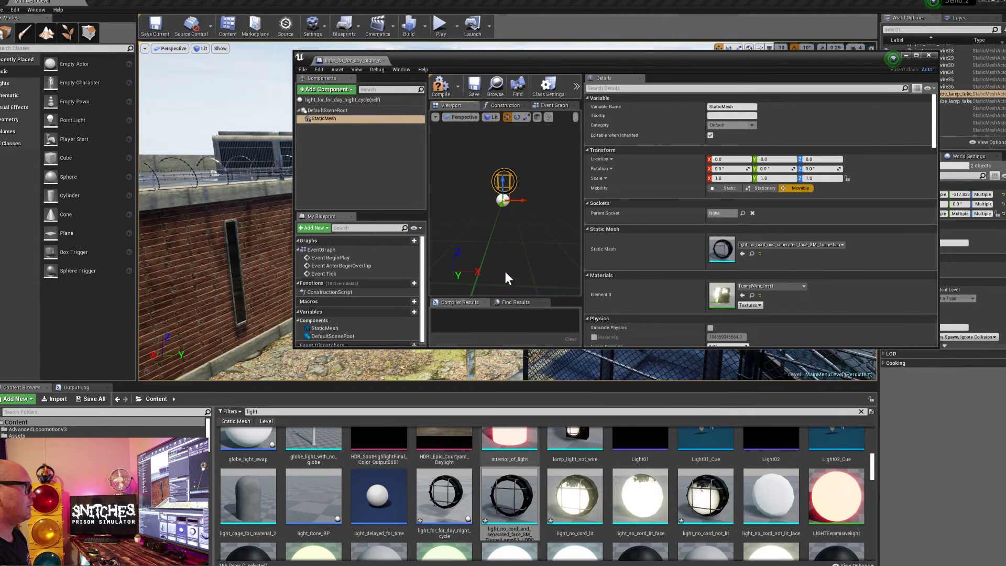
Step: Add the light_no_cord_not_lit_face mesh as a child component of the lamp body and check its fit from several angles
click(324, 118)
click(331, 90)
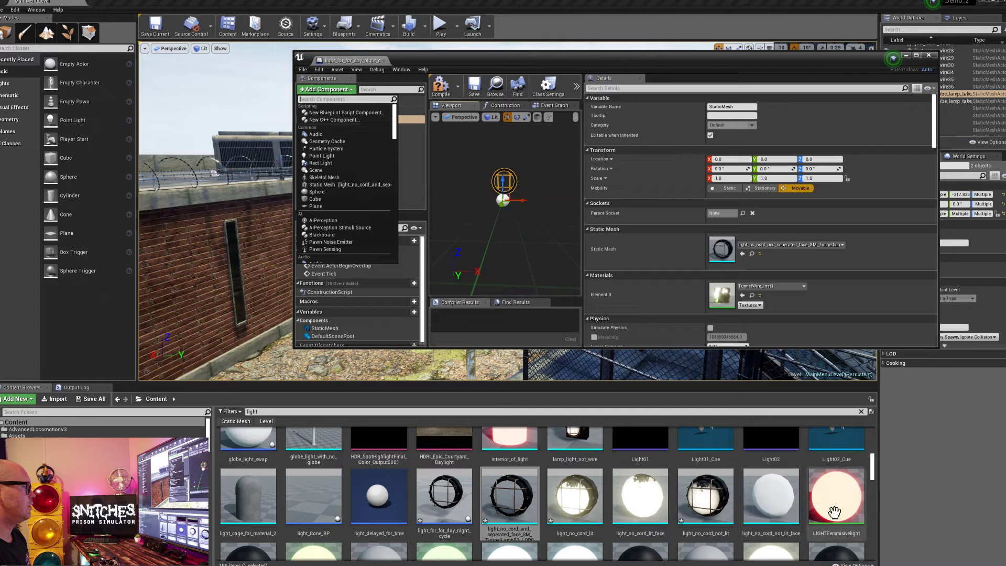
click(770, 497)
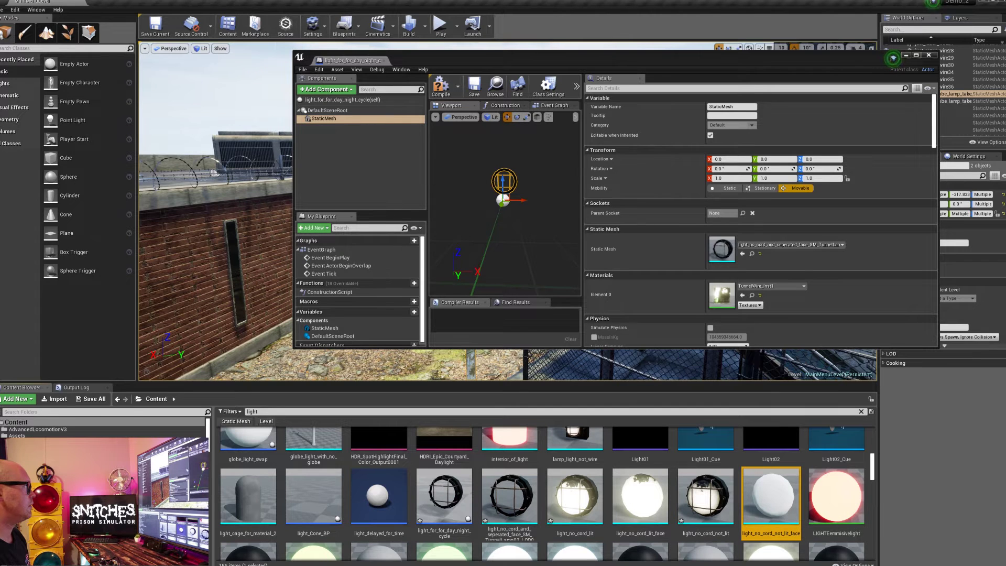
click(325, 89)
click(337, 188)
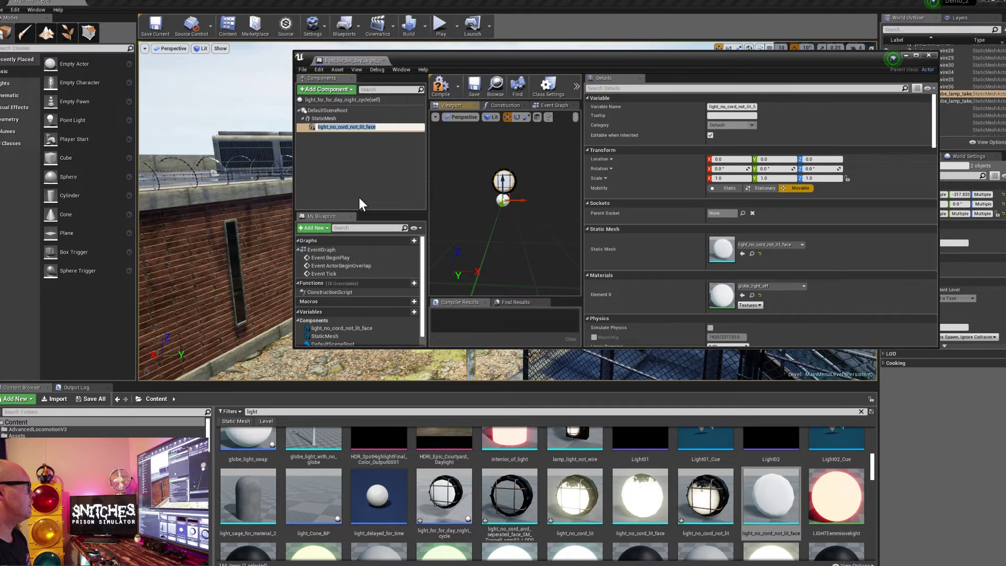
right_drag(515, 194, 564, 194)
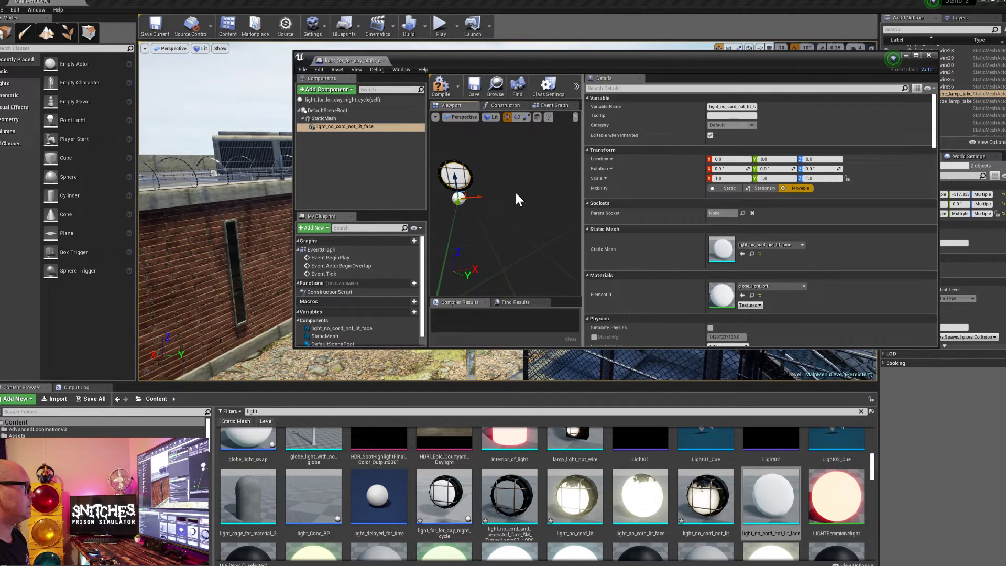
middle_drag(515, 194, 482, 167)
drag(513, 227, 523, 230)
right_drag(539, 230, 493, 221)
drag(519, 223, 529, 228)
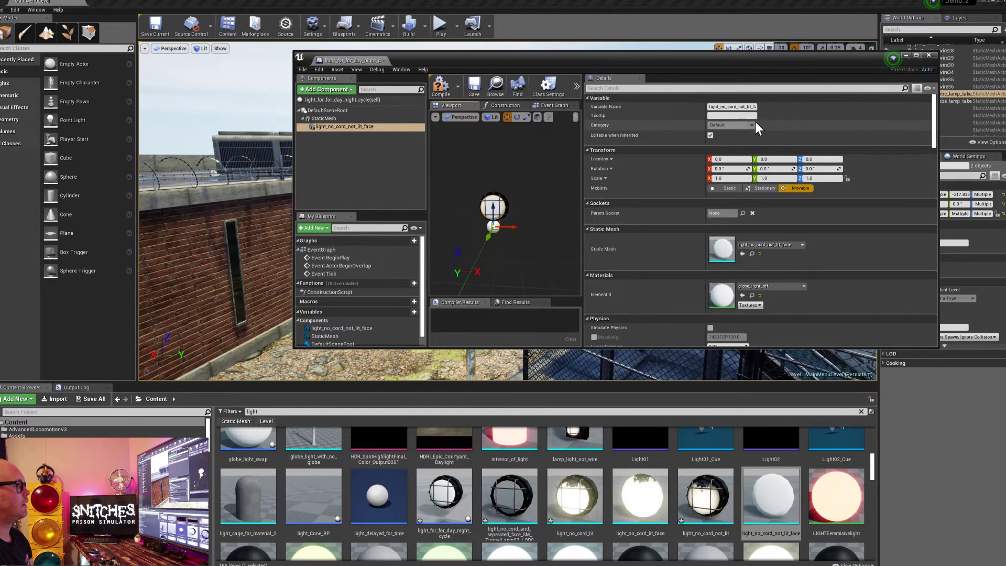
Step: Add the light_no_cord_lit_face mesh as a new Static Mesh component under the Blueprint's default scene root
click(330, 90)
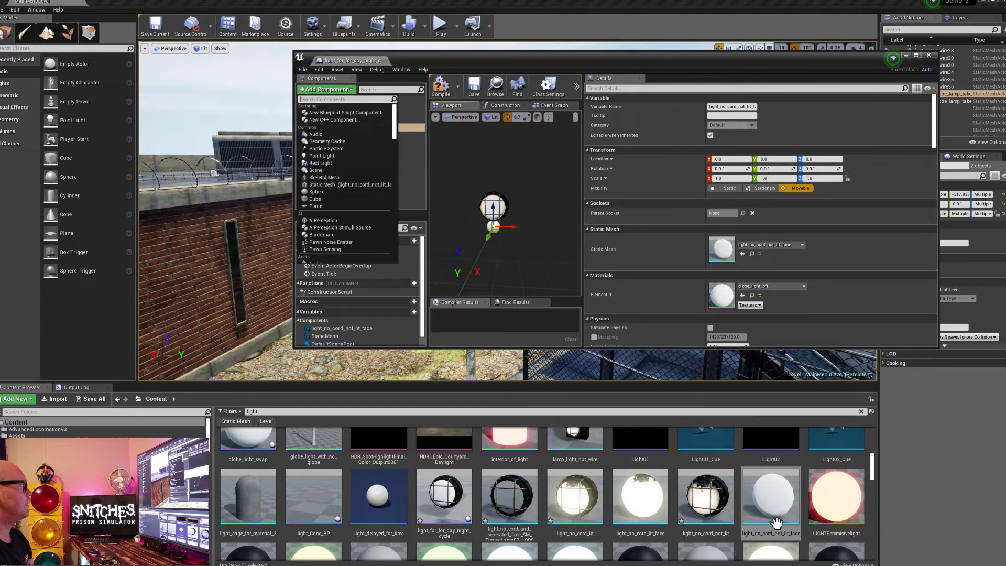
click(645, 503)
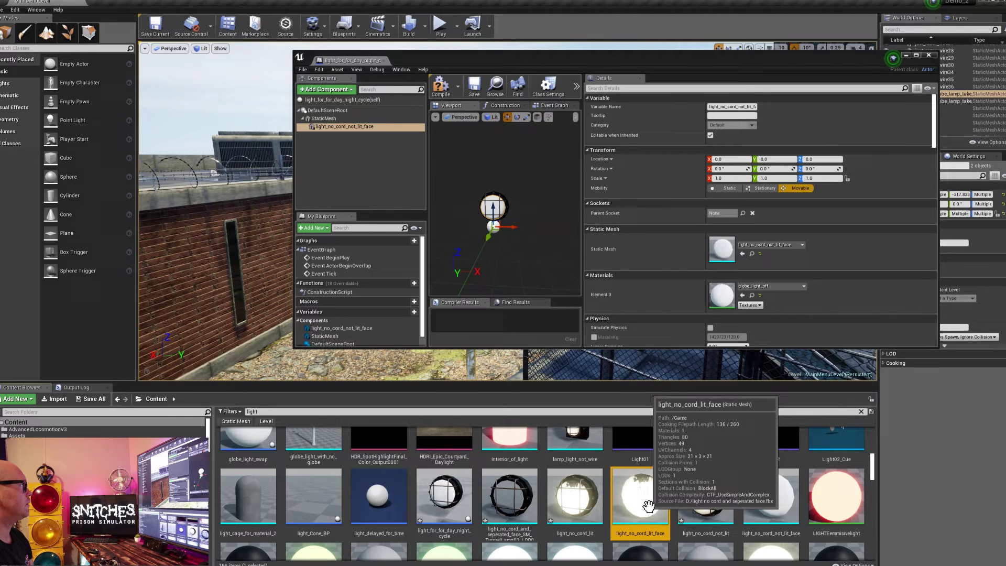
click(329, 119)
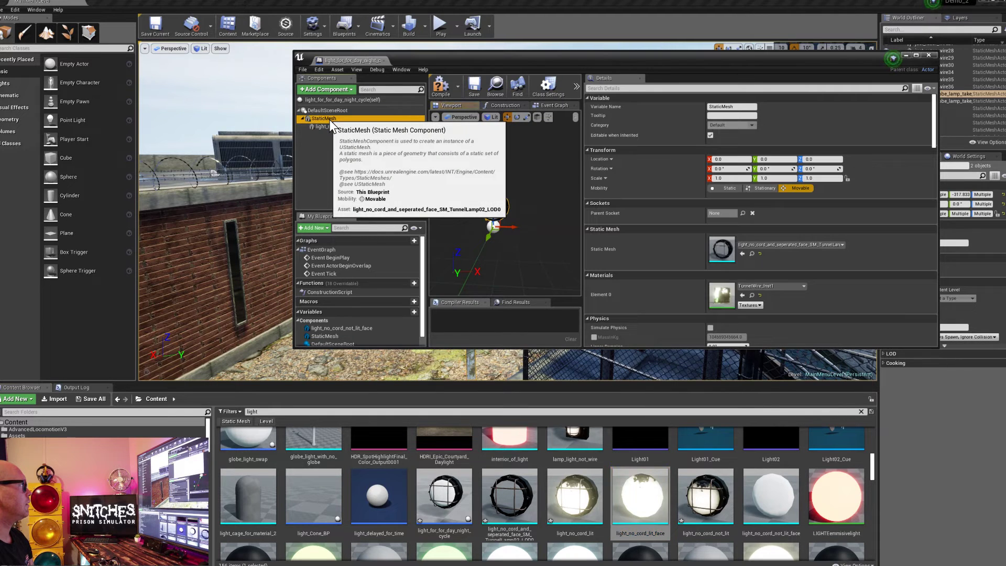
click(333, 127)
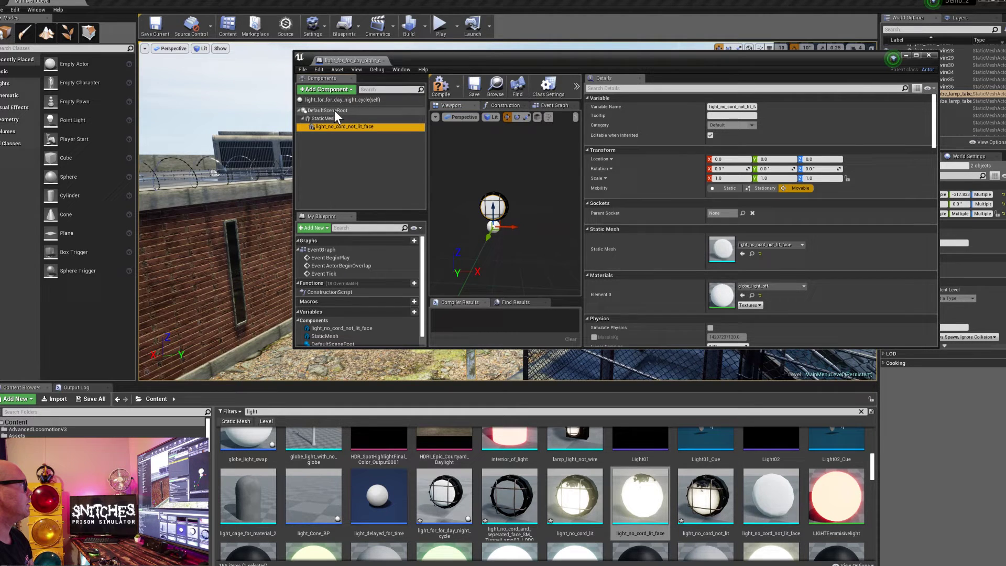
click(334, 110)
click(350, 88)
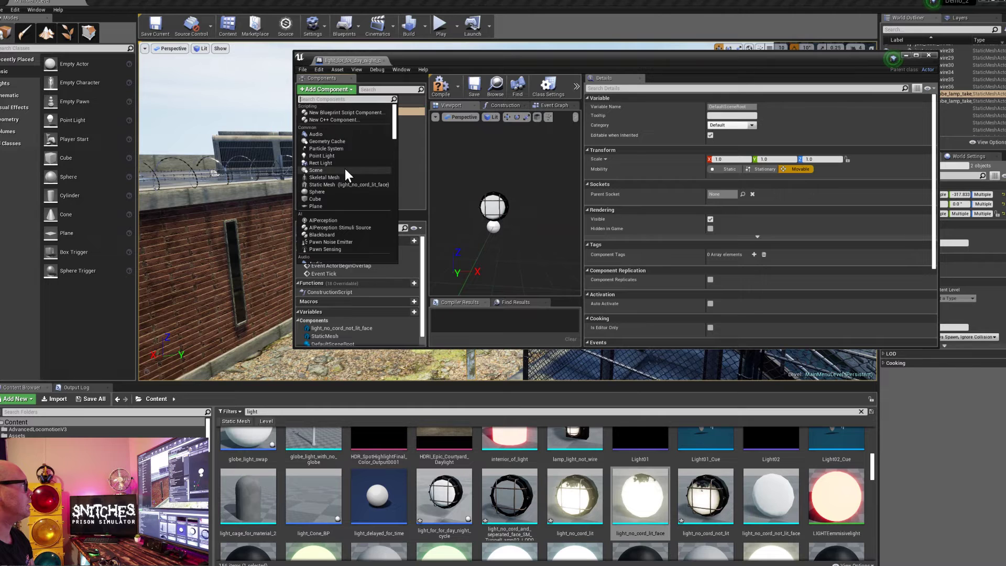
click(346, 184)
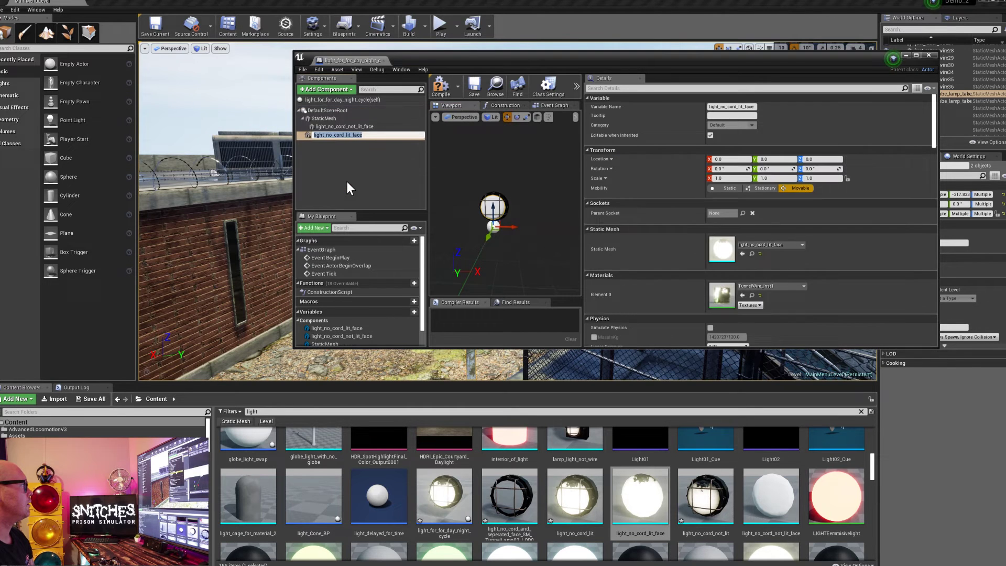
click(348, 178)
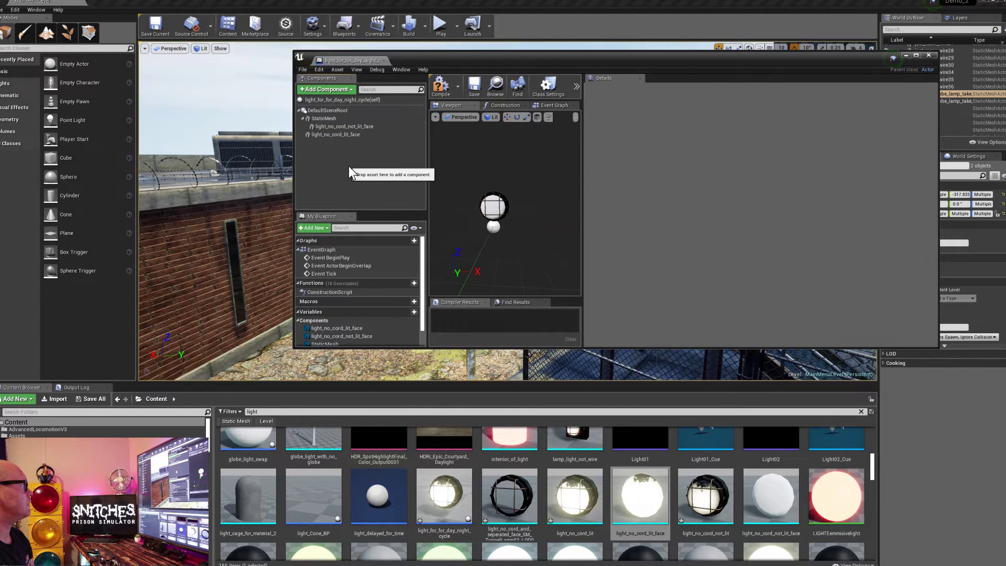
Step: Move the light_no_cord_not_lit_face component out of the lamp body to sit directly under the default scene root
click(330, 125)
drag(329, 124, 326, 117)
click(325, 117)
click(333, 127)
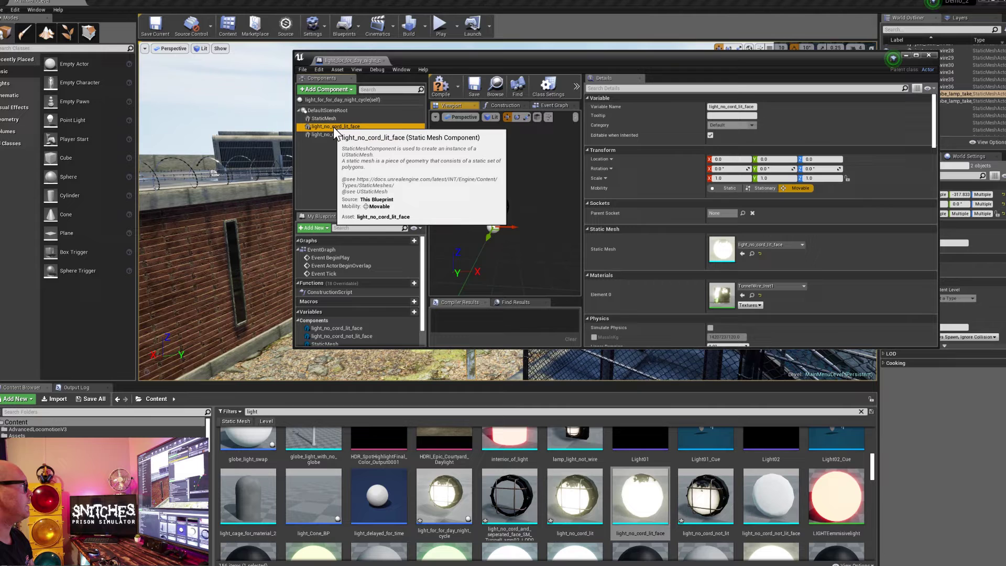
click(331, 134)
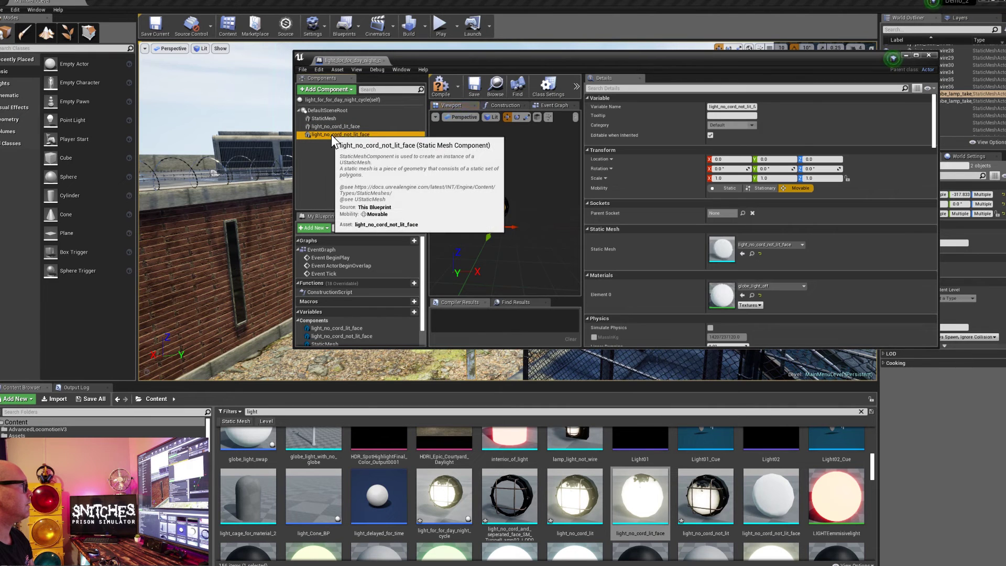
click(357, 128)
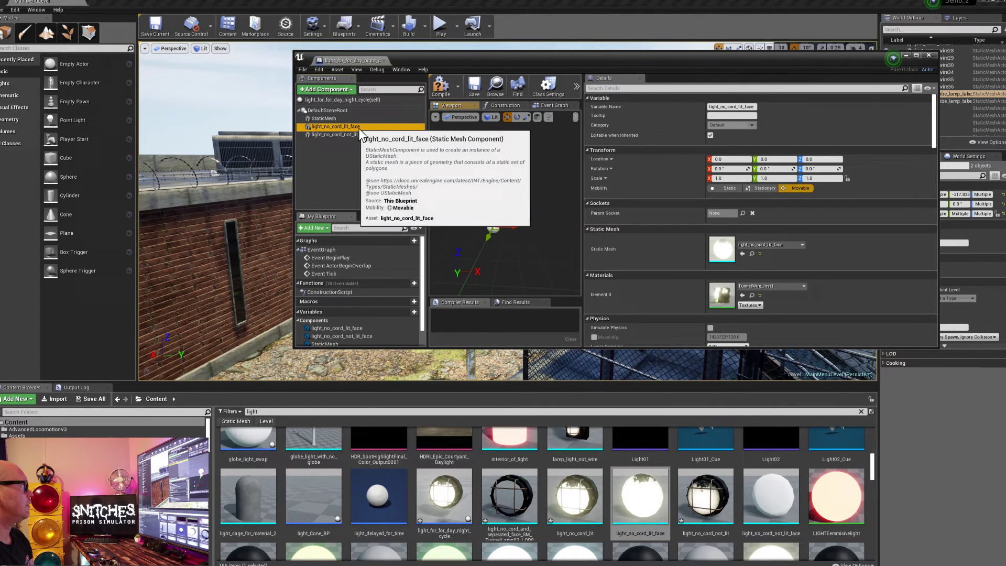
click(366, 134)
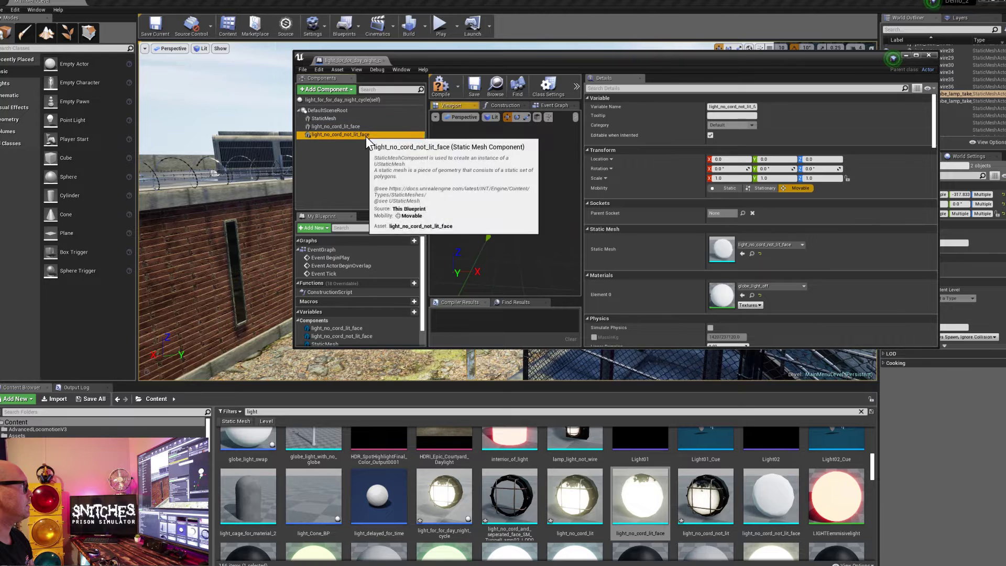
Step: Filter the not-lit face's details by "vis" and toggle its Visible option off and on to compare both glass faces
scroll(766, 219, down, 2)
scroll(766, 219, down, 1)
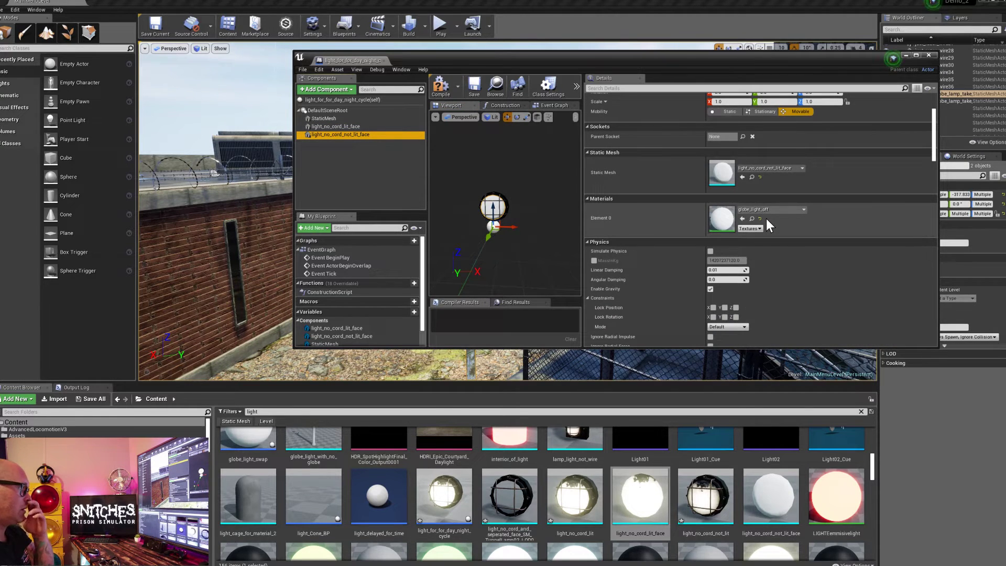
scroll(765, 218, up, 1)
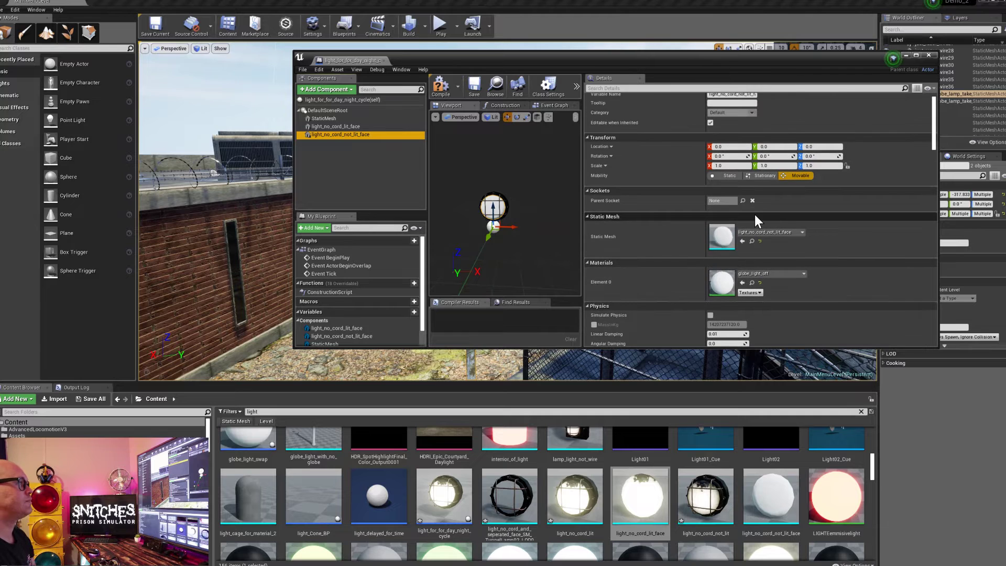
scroll(759, 219, down, 2)
scroll(758, 219, up, 2)
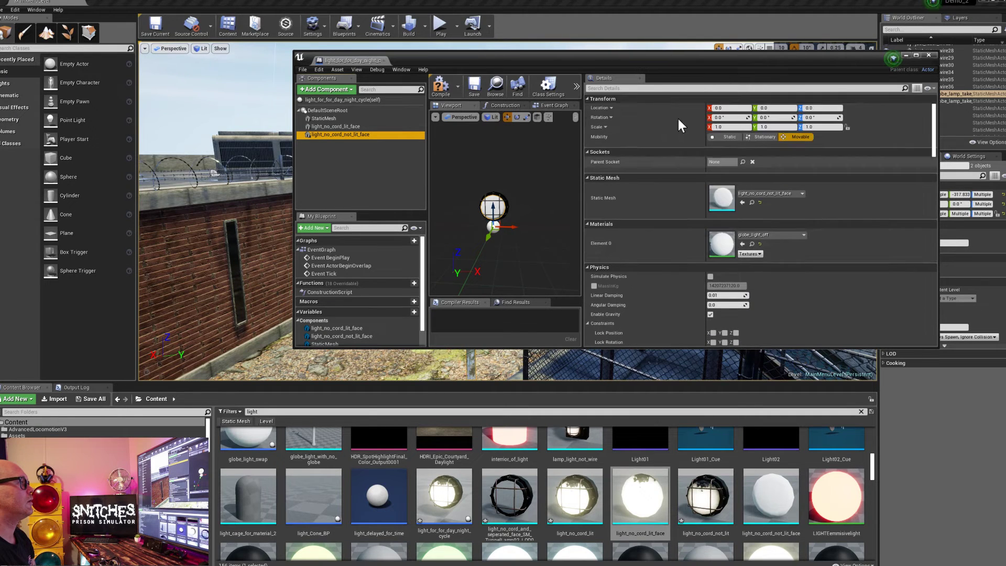
click(683, 92)
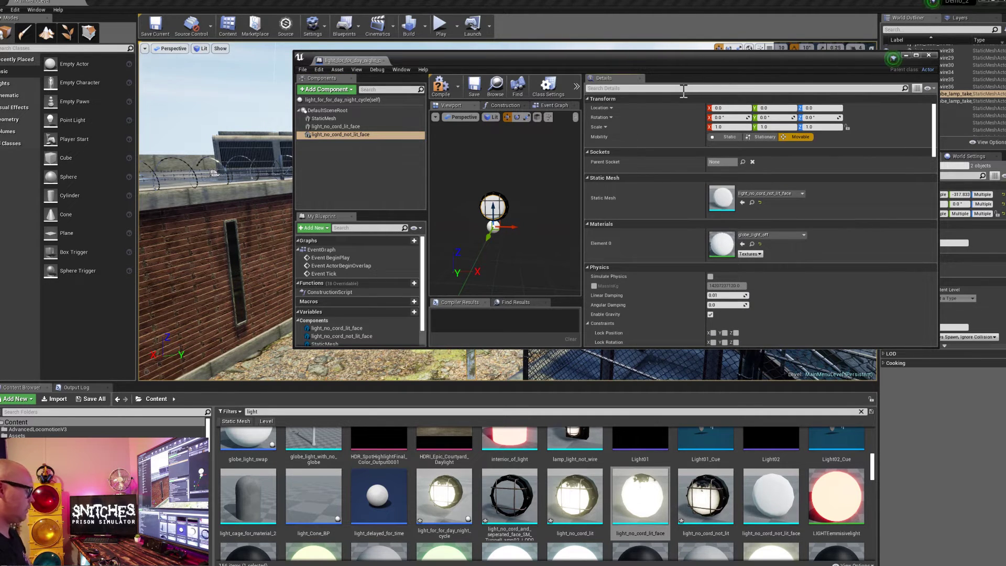
text(vis)
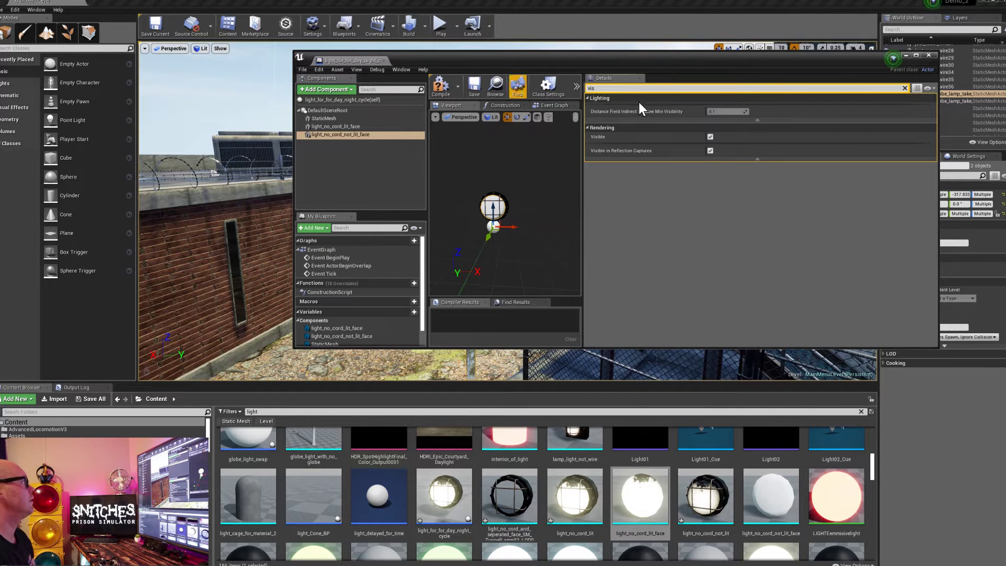
click(710, 136)
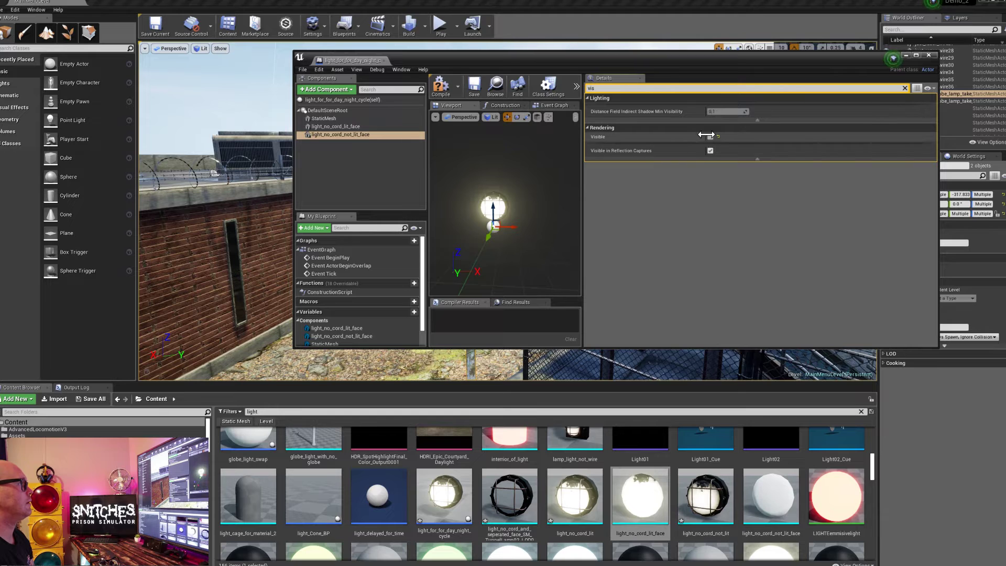
click(708, 137)
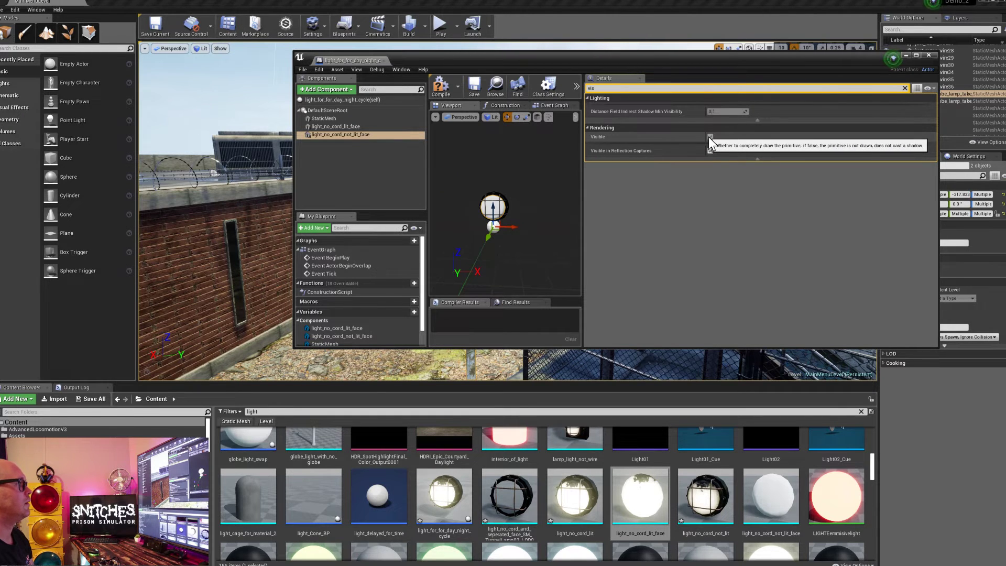
click(709, 136)
click(710, 137)
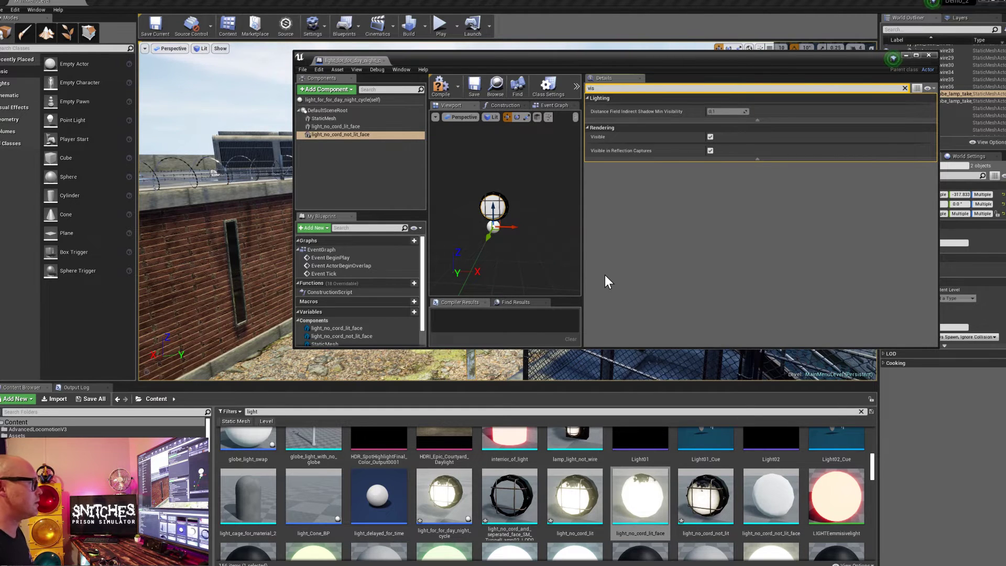
Step: Compile the light_for_for_day_night_cycle Blueprint and look around the prison wall area in the level
click(441, 88)
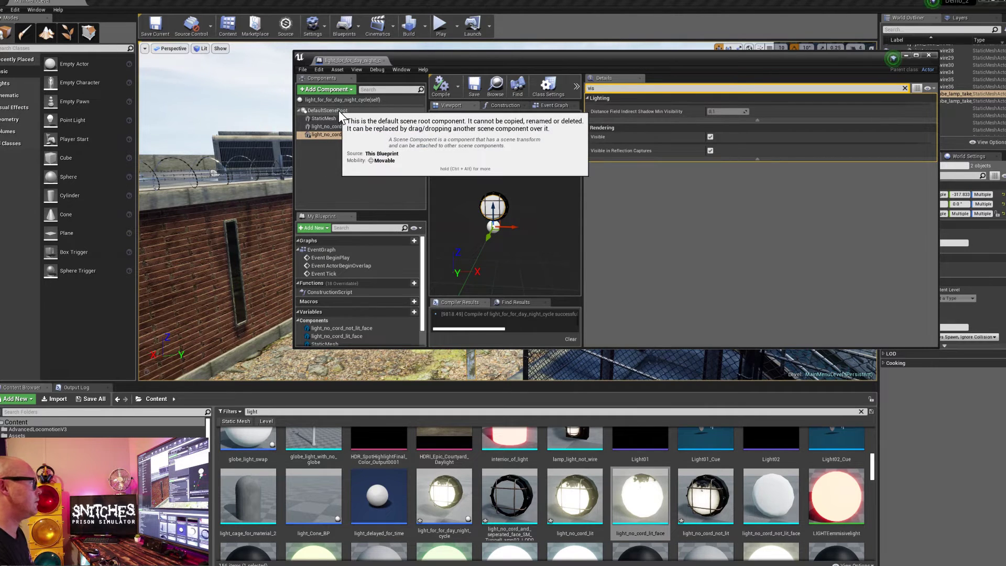
scroll(206, 238, down, 3)
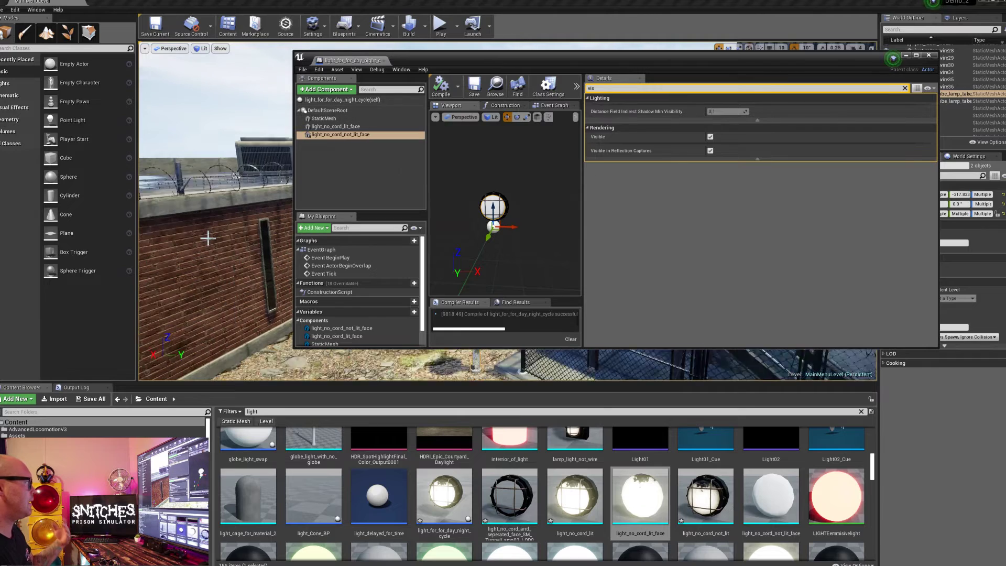
right_drag(223, 255, 195, 264)
right_drag(258, 220, 258, 236)
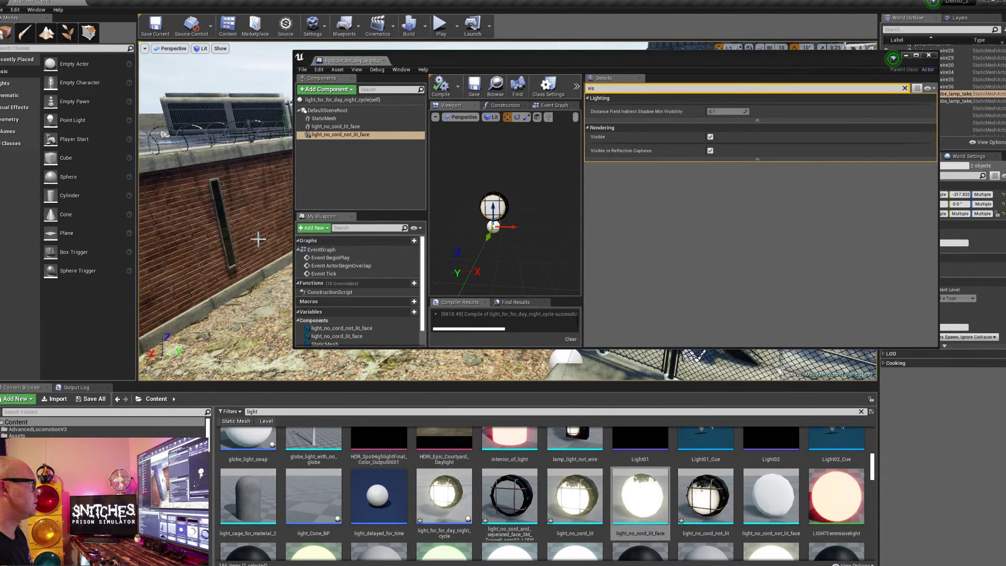
right_drag(273, 231, 259, 212)
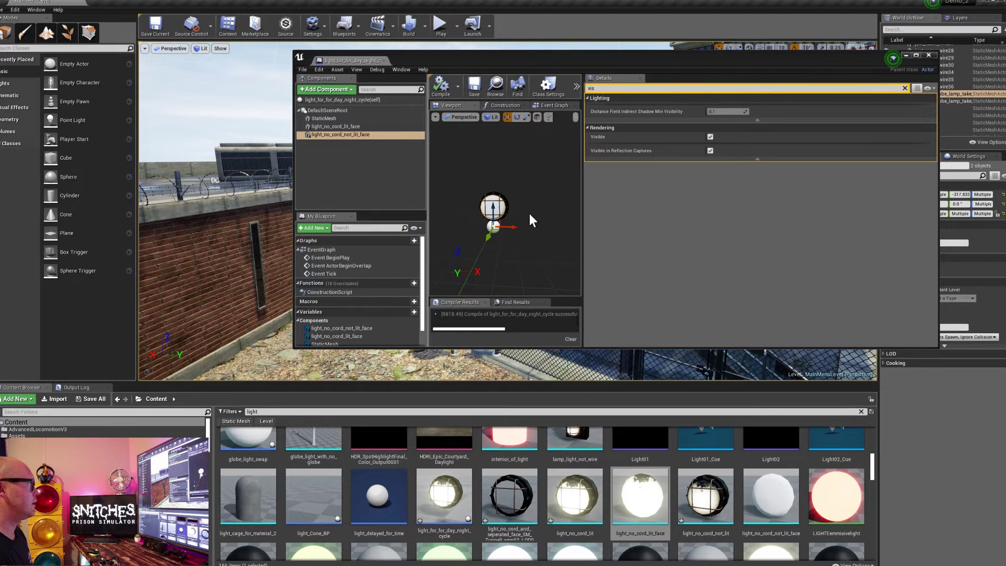
Step: Clear the details filter with the lamp body component selected and widen the Blueprint's preview area
click(335, 118)
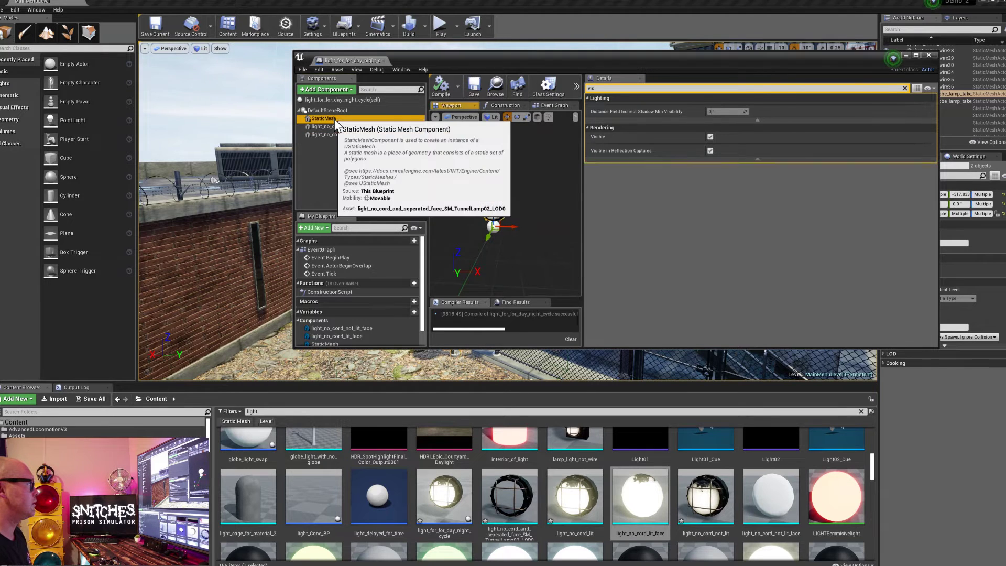
click(626, 89)
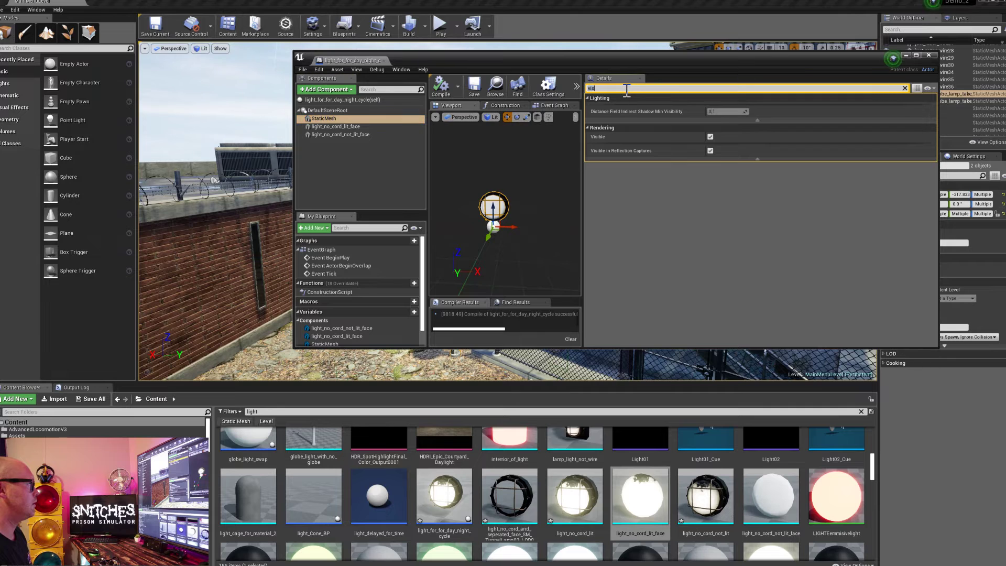
key(BackSpace)
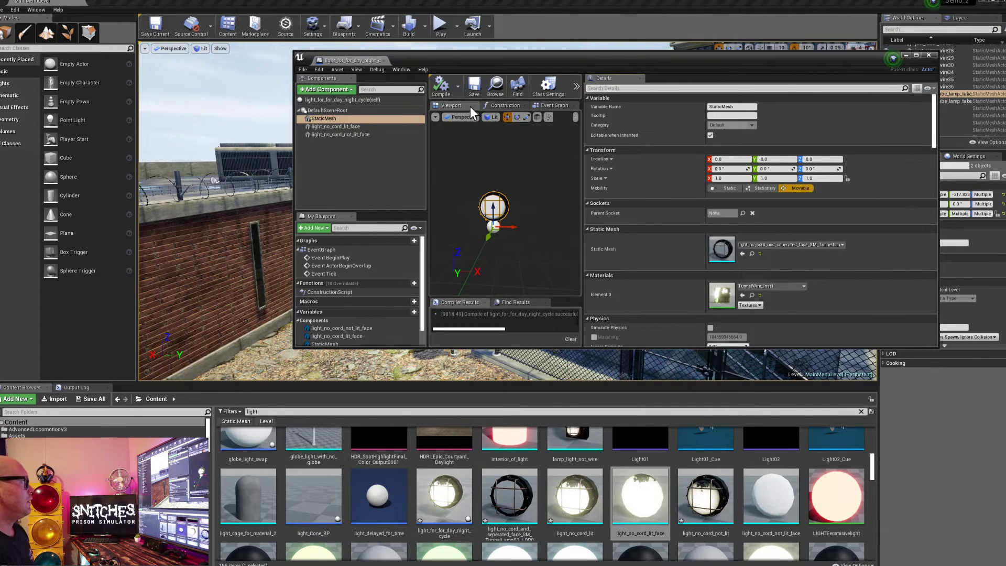
drag(580, 138, 743, 137)
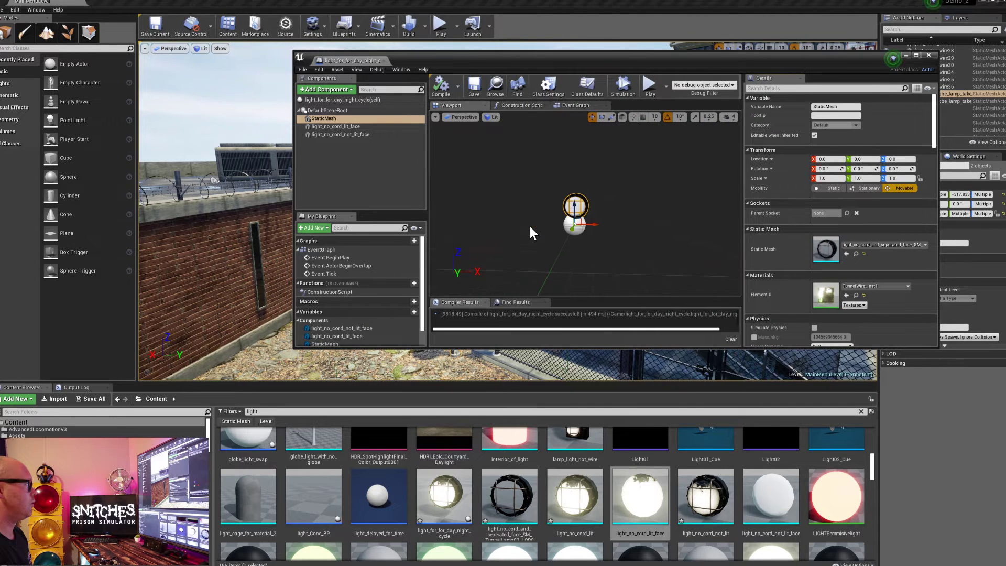
Step: Filter the details by "vis", turn off Visible for the light_no_cord_lit_face component and compile the Blueprint
click(350, 135)
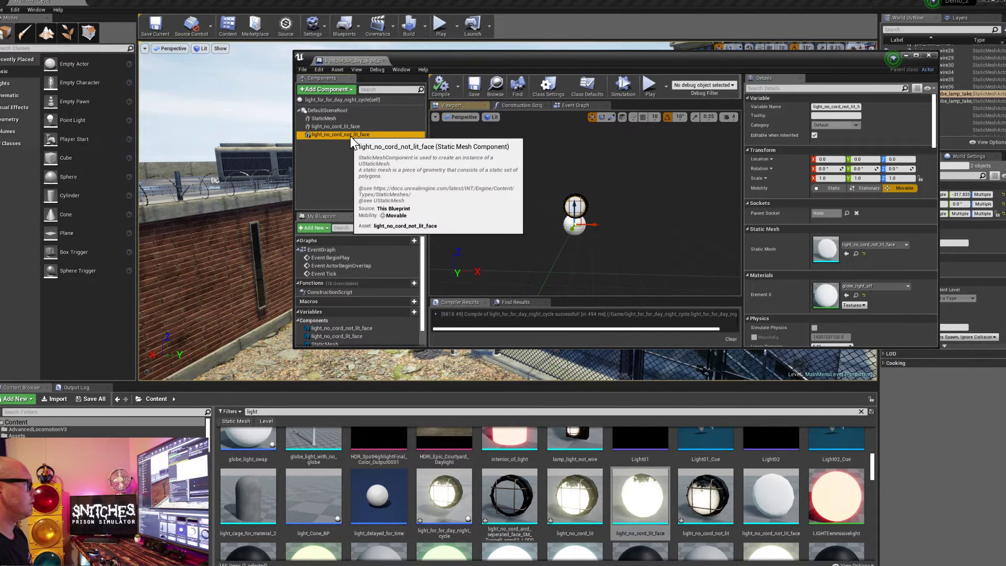
click(353, 126)
click(803, 88)
text(vis)
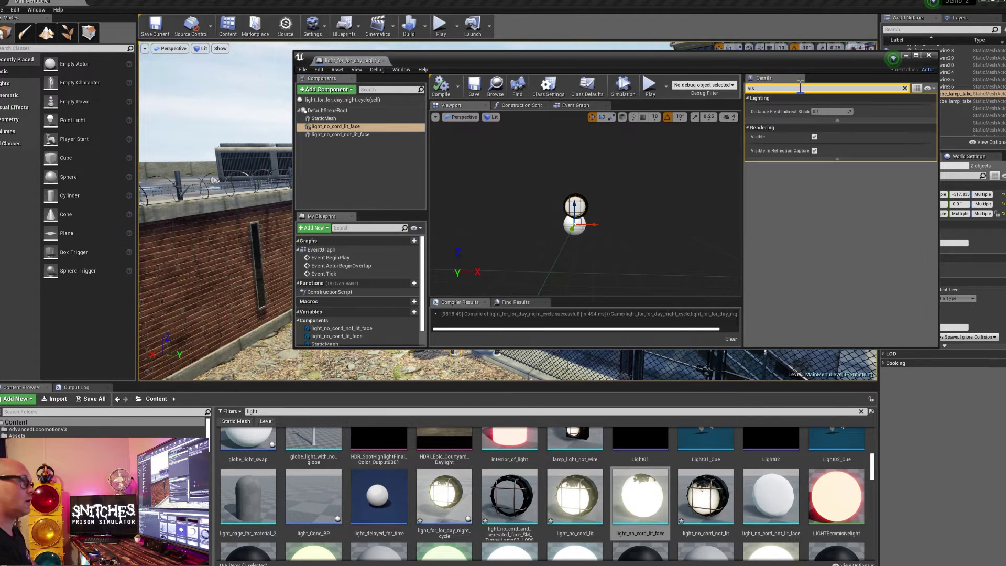
click(346, 135)
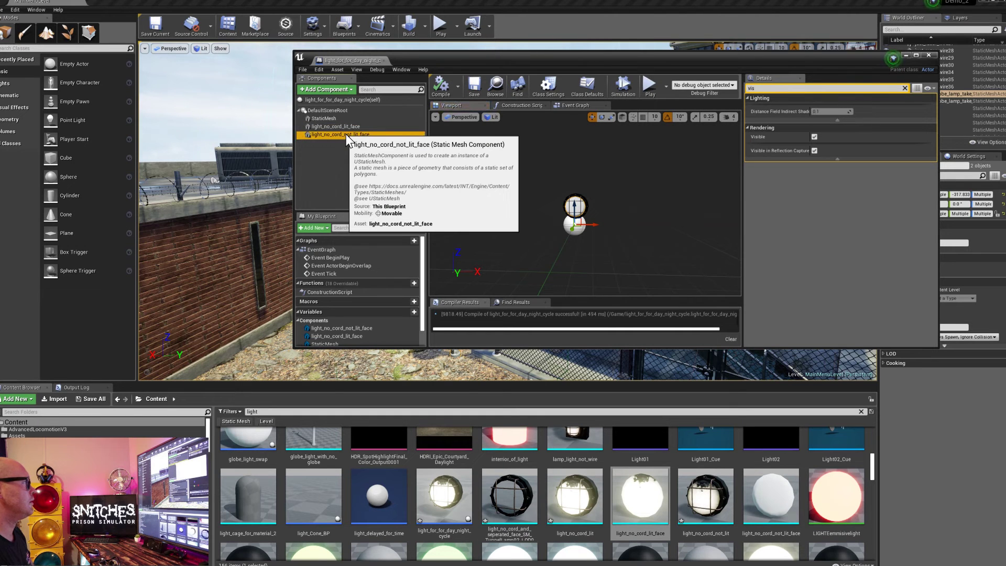
click(814, 137)
click(354, 126)
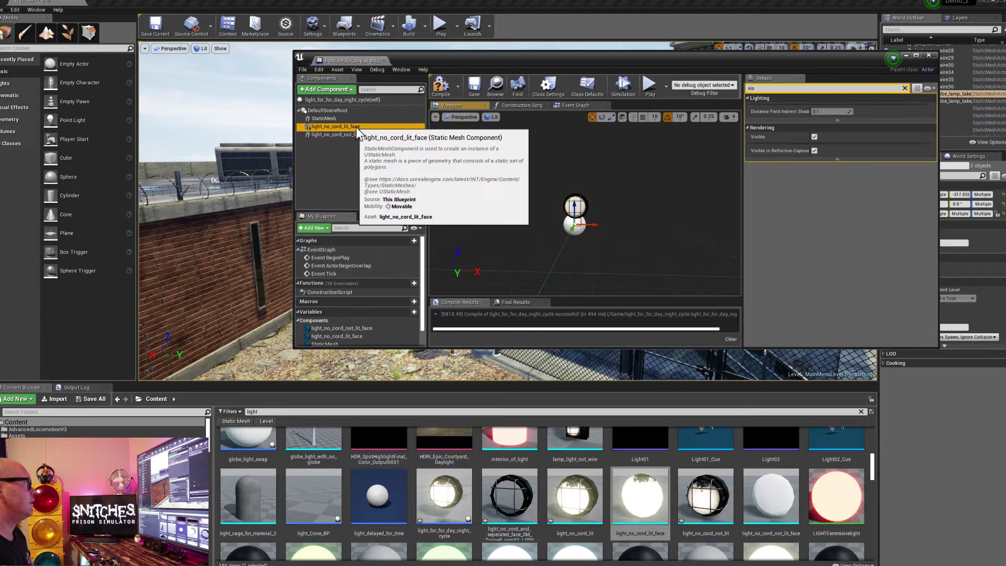
click(815, 135)
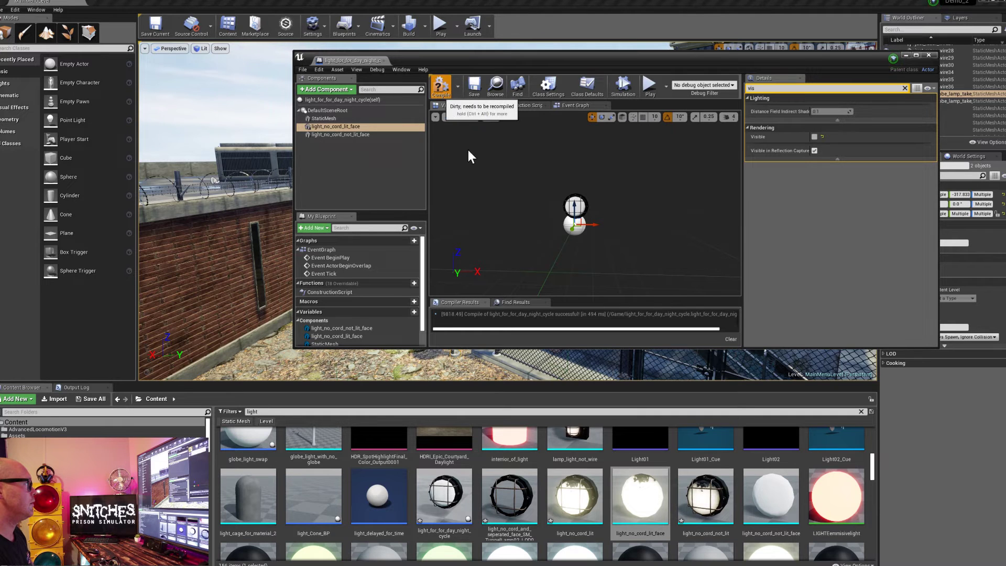
click(440, 87)
Step: In the event graph, add a Delay node wired from Event BeginPlay and line it up beside the event
click(575, 106)
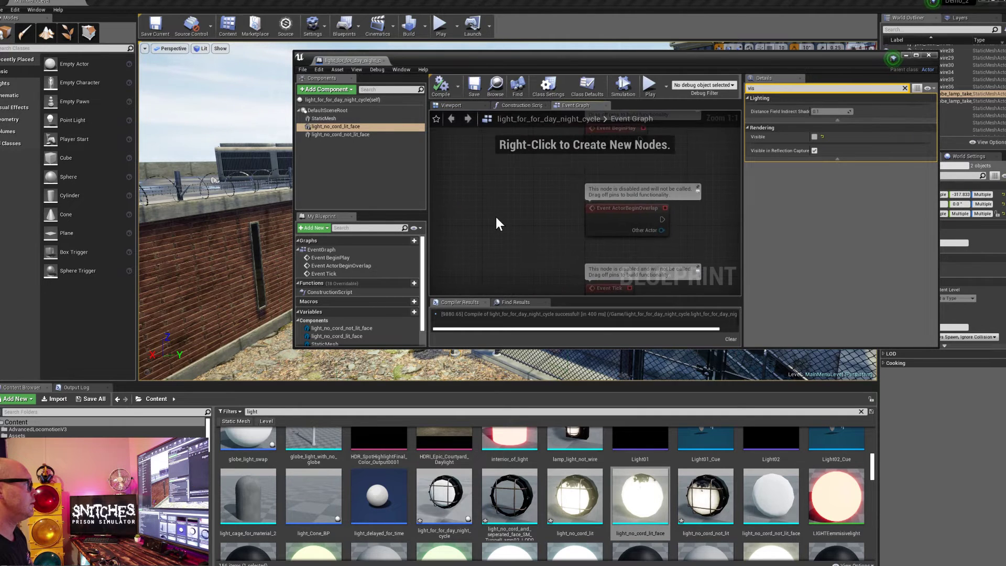
right_drag(496, 212, 430, 250)
scroll(486, 213, down, 2)
right_drag(531, 186, 526, 222)
scroll(529, 208, up, 2)
drag(509, 207, 605, 221)
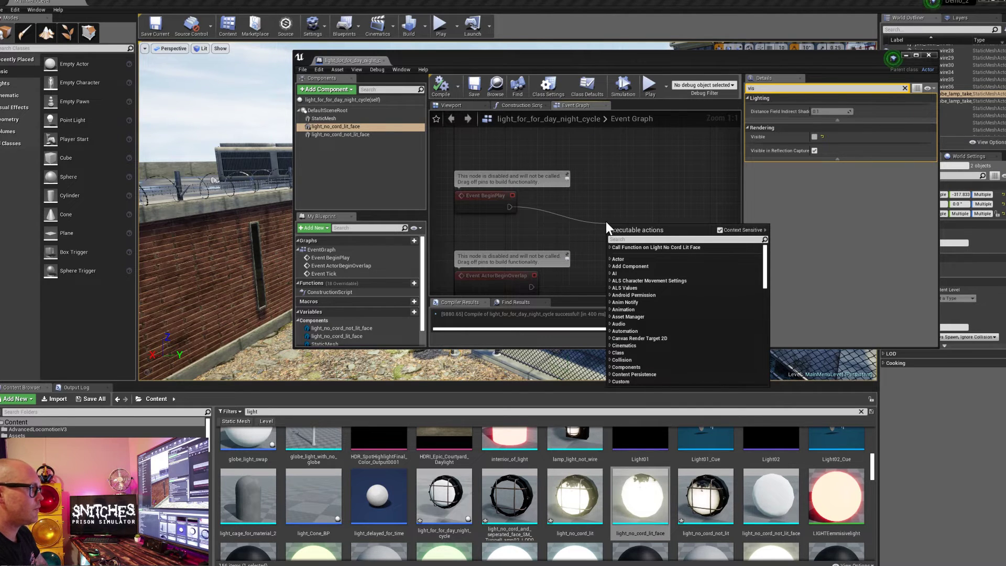
text(de)
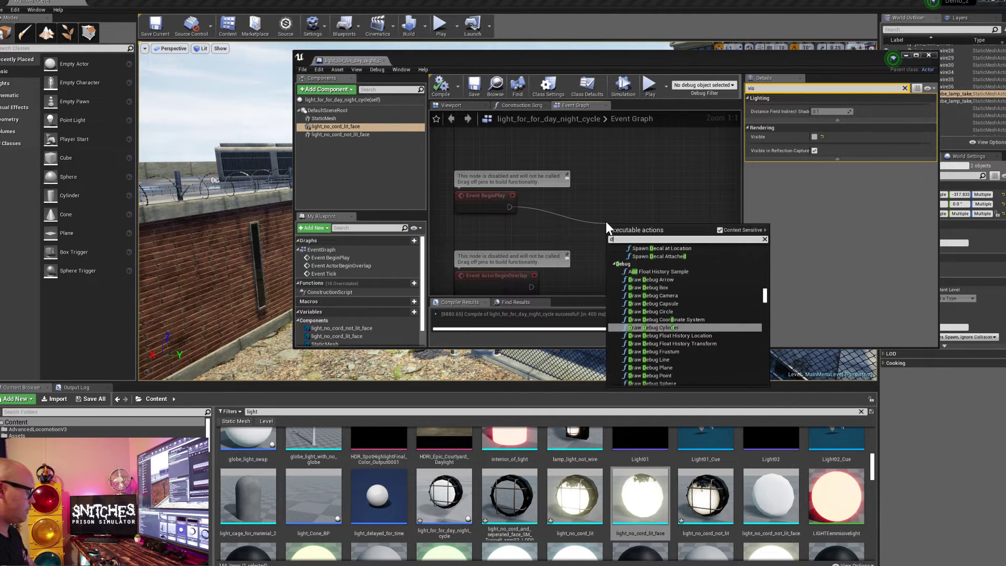
text(lay)
key(Return)
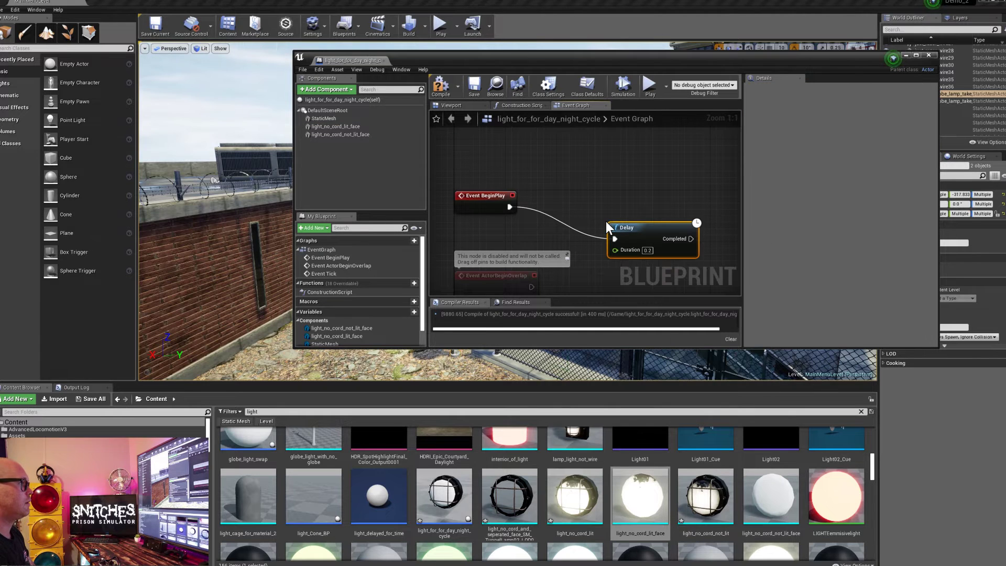
drag(665, 236, 620, 203)
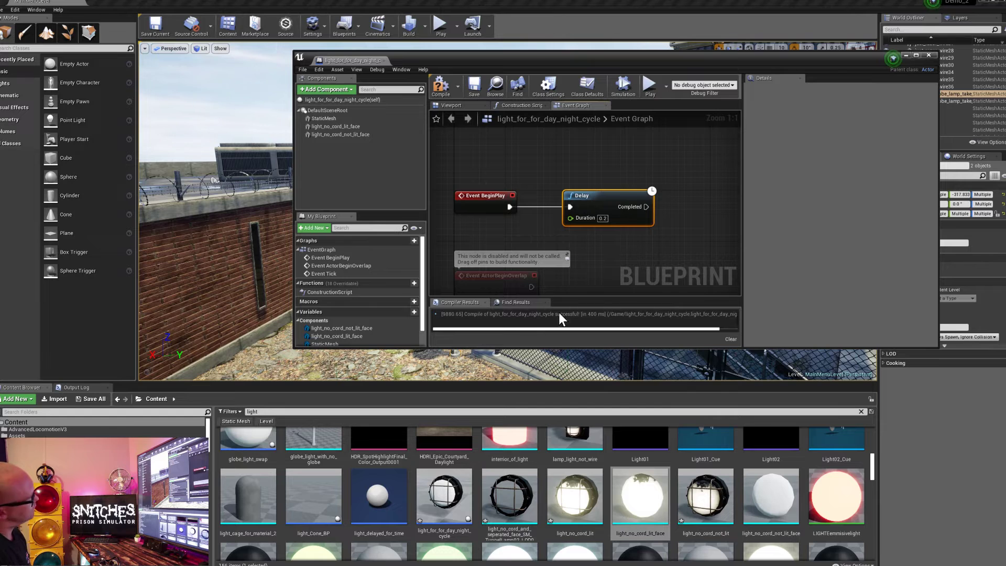
Step: Move the Blueprint window clear of the level view and ungroup the globe lamp post's actors
drag(524, 57, 729, 69)
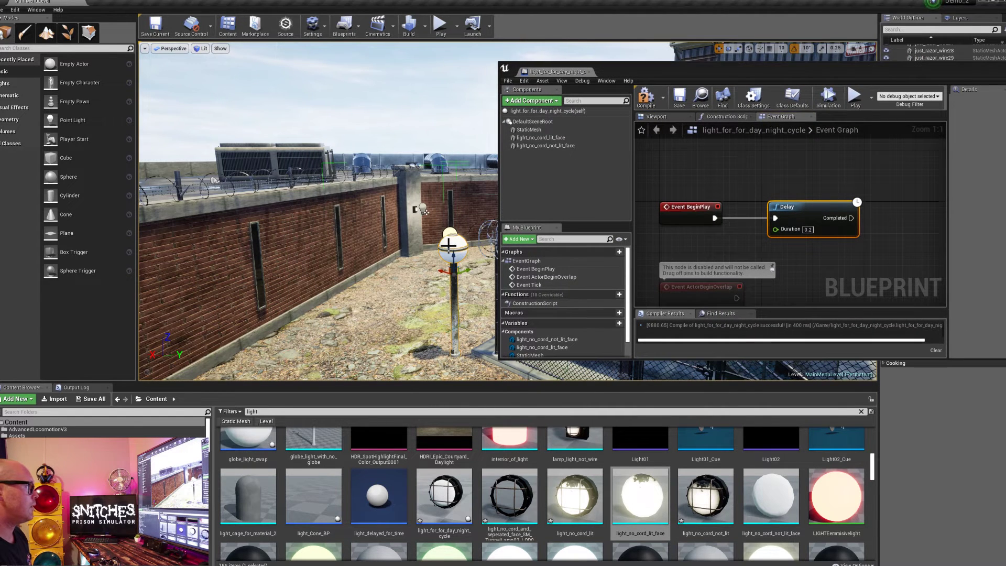
drag(758, 76, 355, 341)
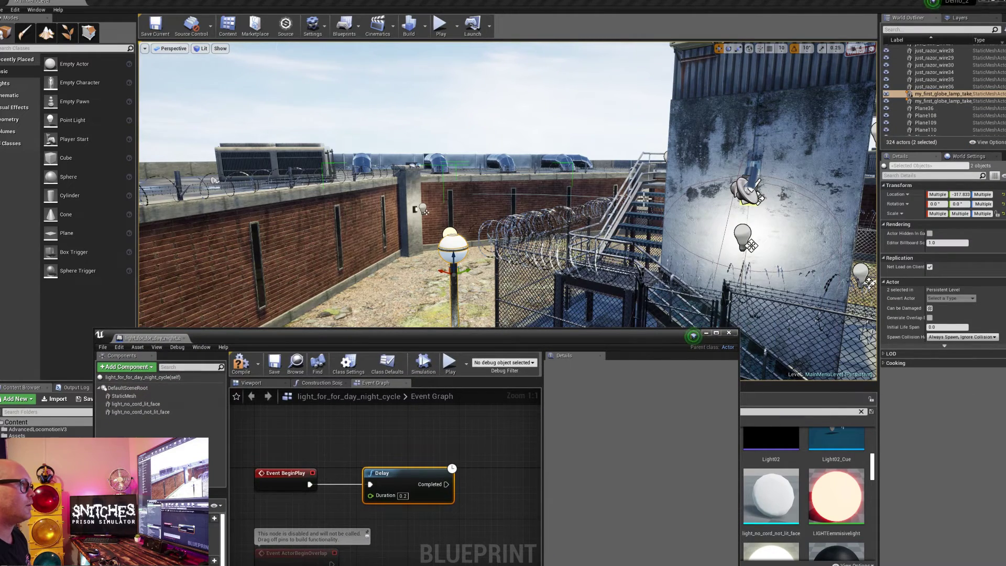
right_drag(510, 236, 503, 270)
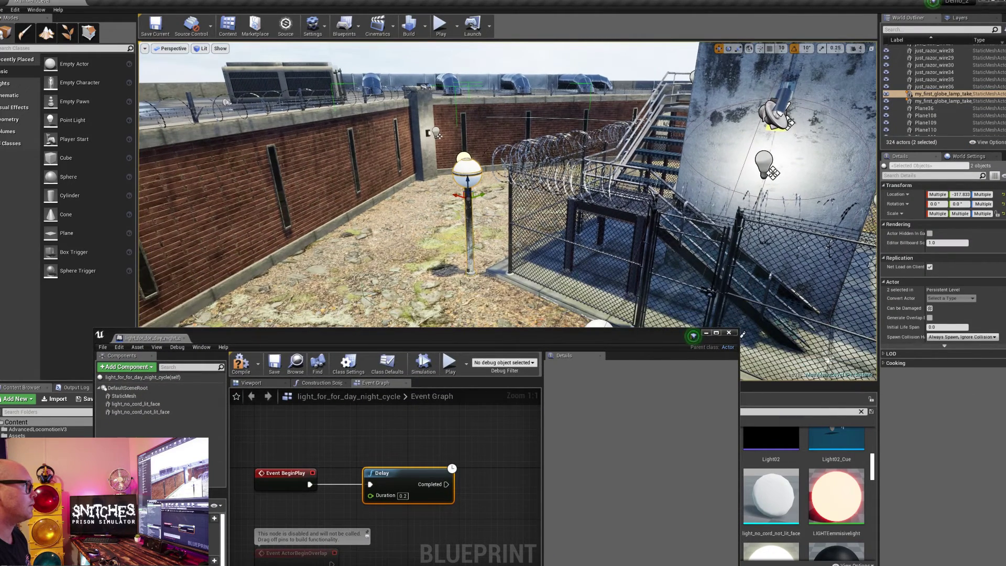
right_click(470, 252)
mouse_move(502, 392)
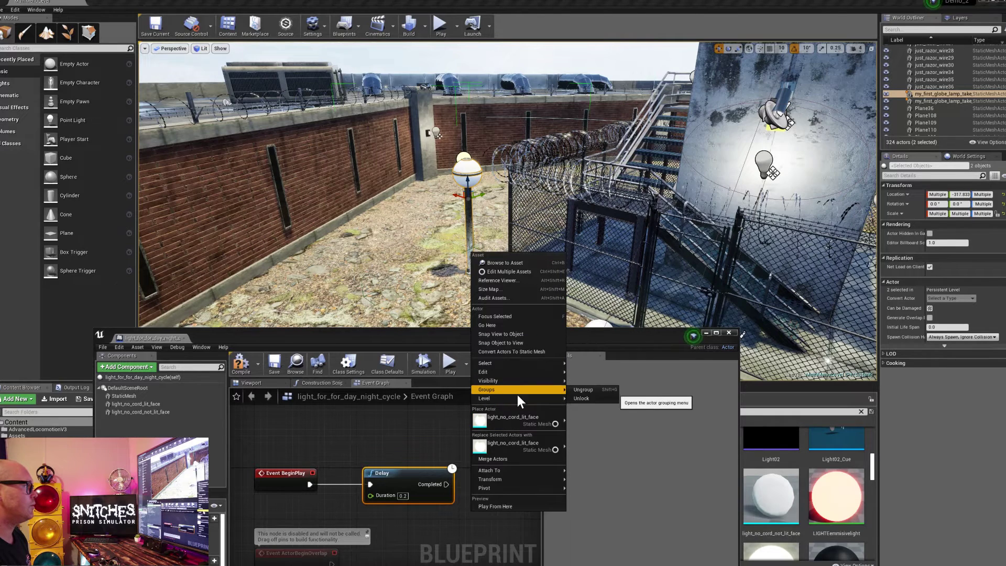
click(598, 390)
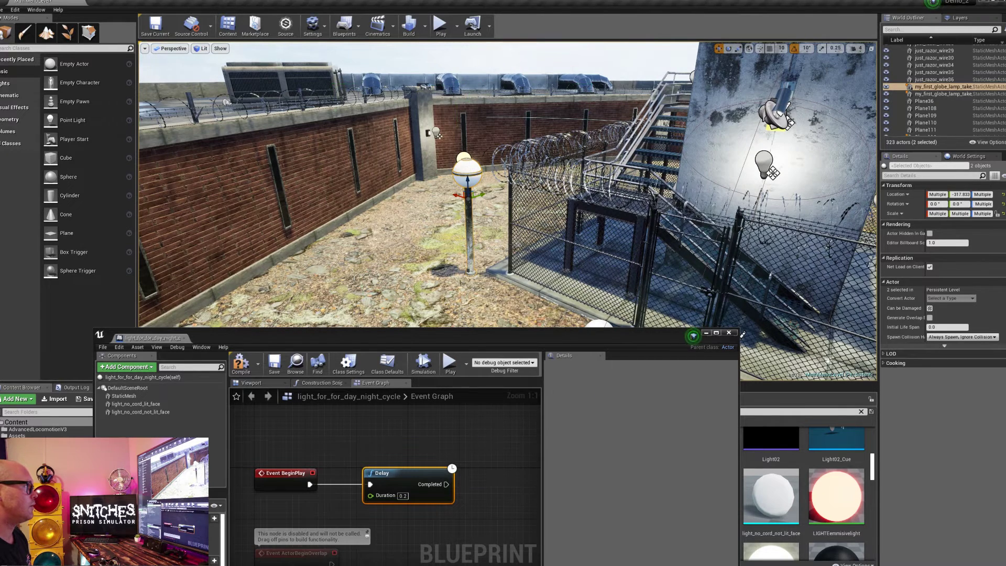
Step: Open the globe_light_swap Blueprint from the lamp post's globe and examine the Delay duration in its event graph
click(469, 168)
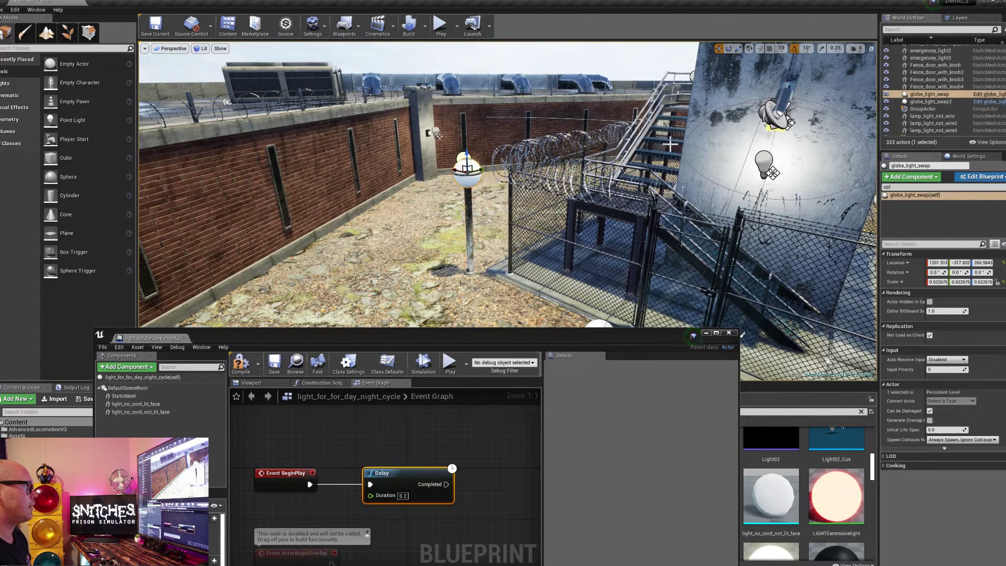
click(975, 176)
click(958, 193)
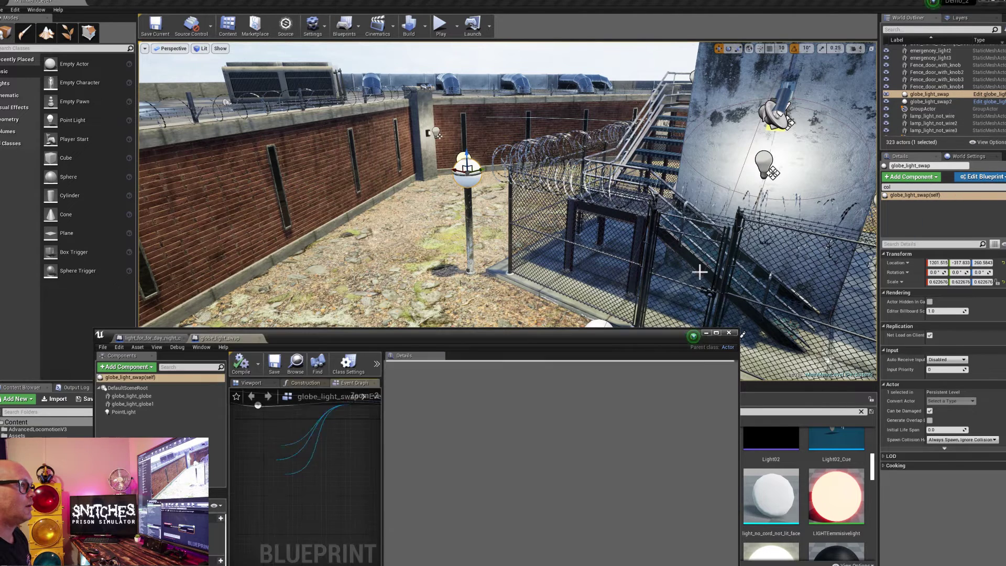
drag(507, 337, 608, 157)
scroll(421, 295, down, 3)
scroll(389, 250, up, 6)
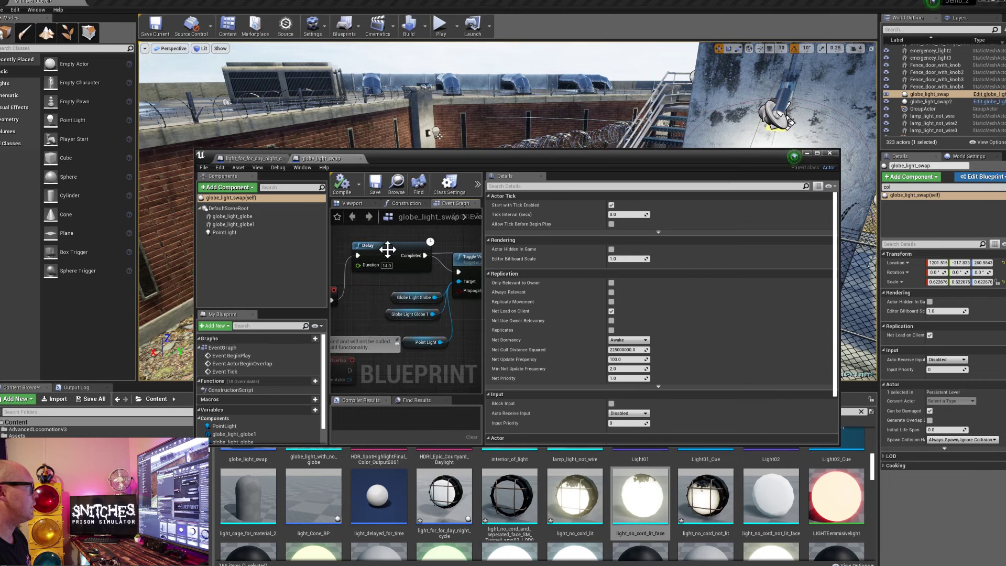
Step: Return to the light_for_for_day_night_cycle graph and set the Delay node's duration to 14.0
click(233, 156)
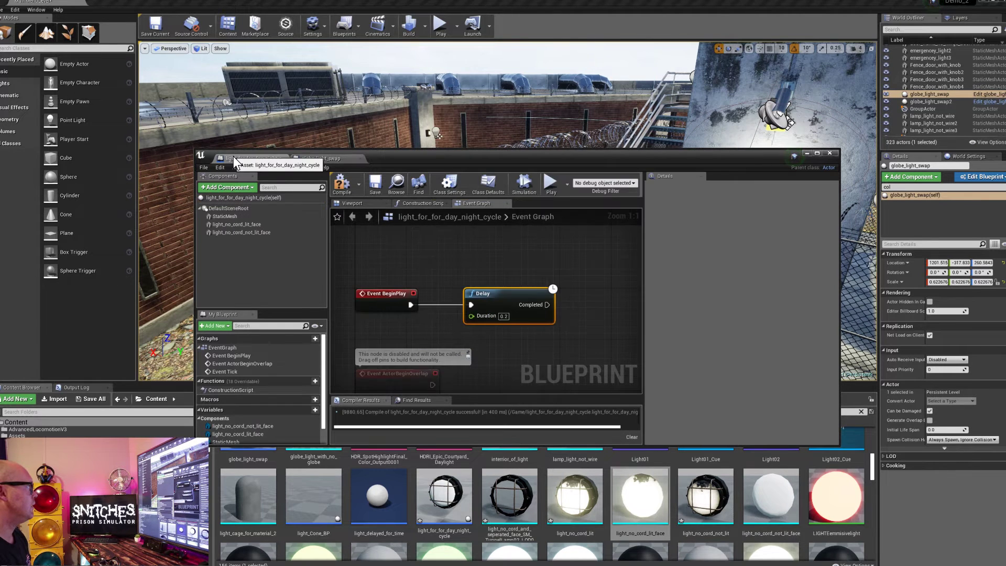
click(506, 316)
text(5)
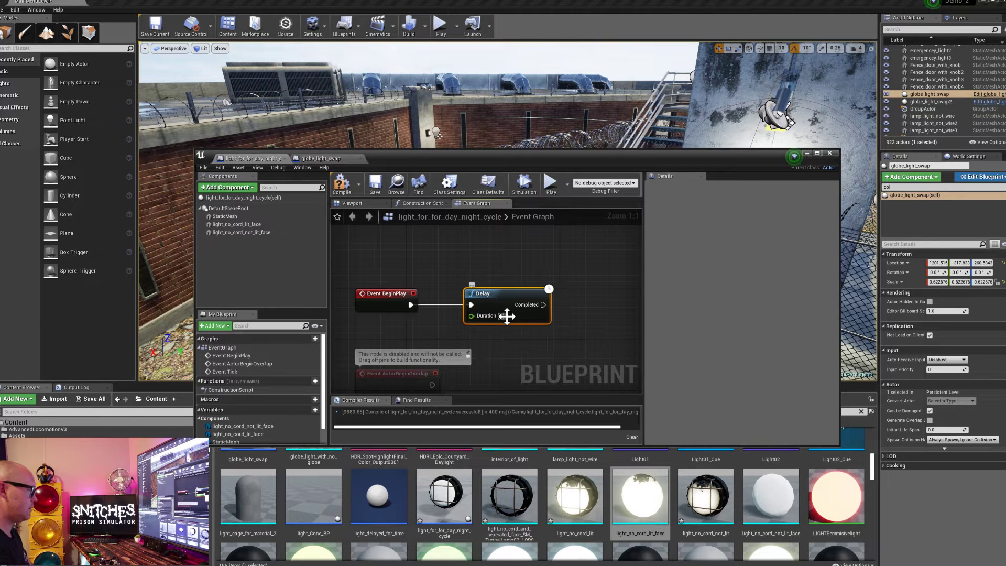
text(4)
key(Return)
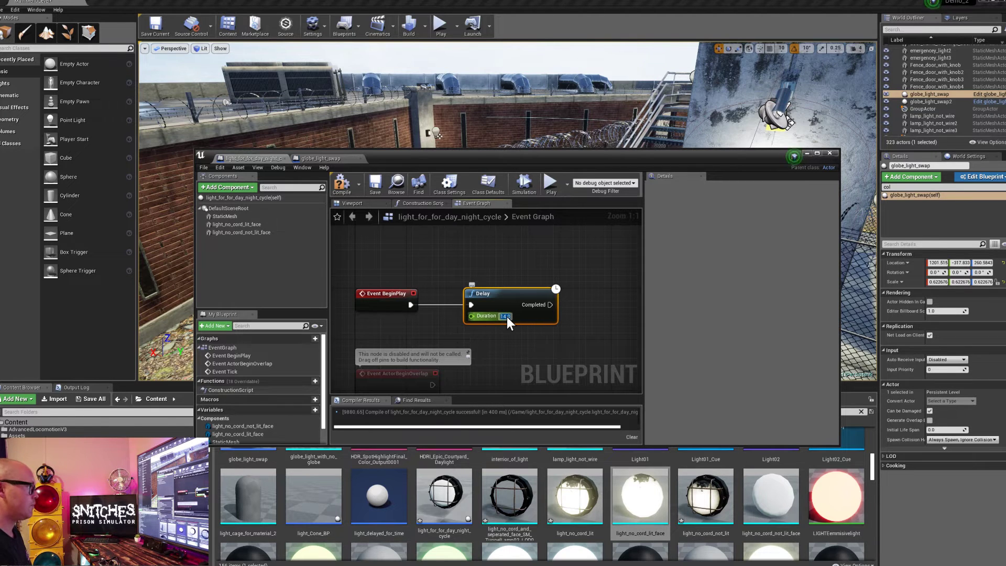
Step: Add a Toggle Visibility (StaticMesh) node after the Delay's Completed output and align it with the Delay
right_drag(547, 262, 425, 293)
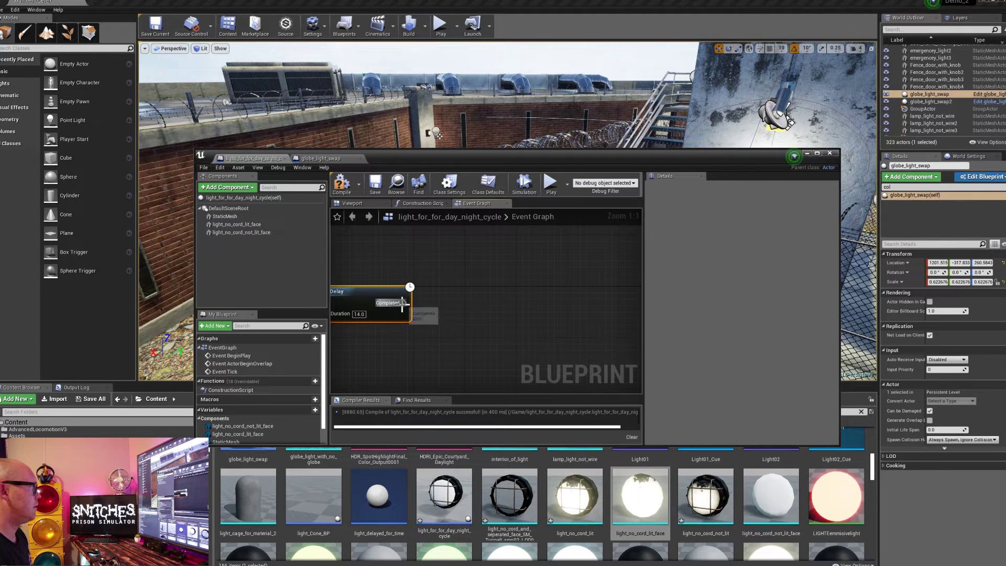
drag(403, 302, 443, 300)
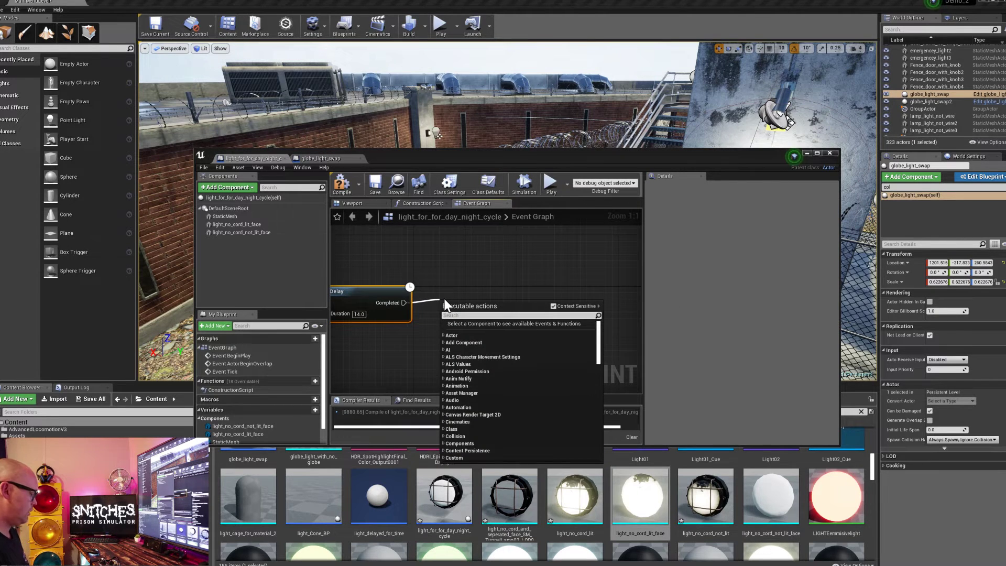
text(toggle vis)
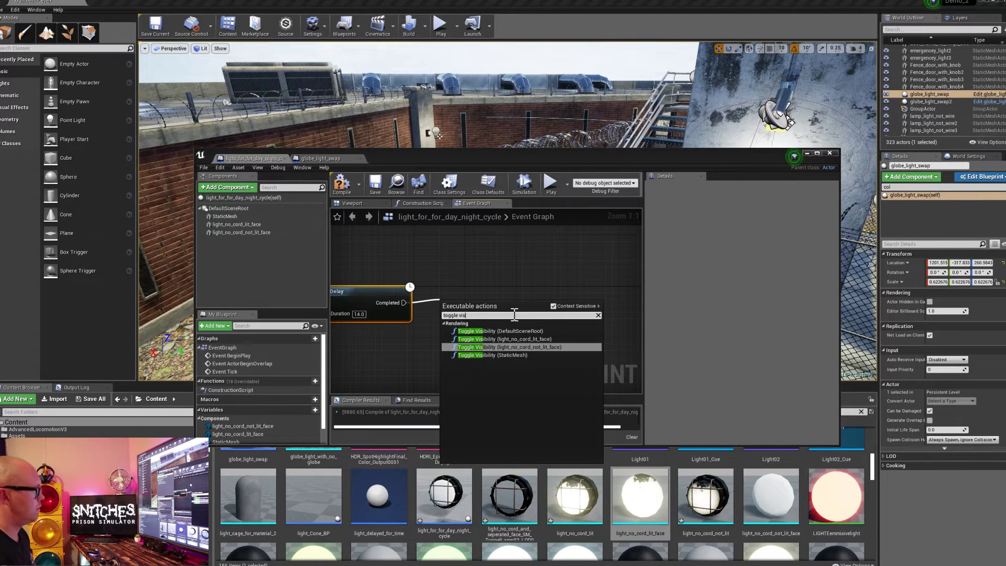
click(523, 357)
drag(485, 312, 508, 294)
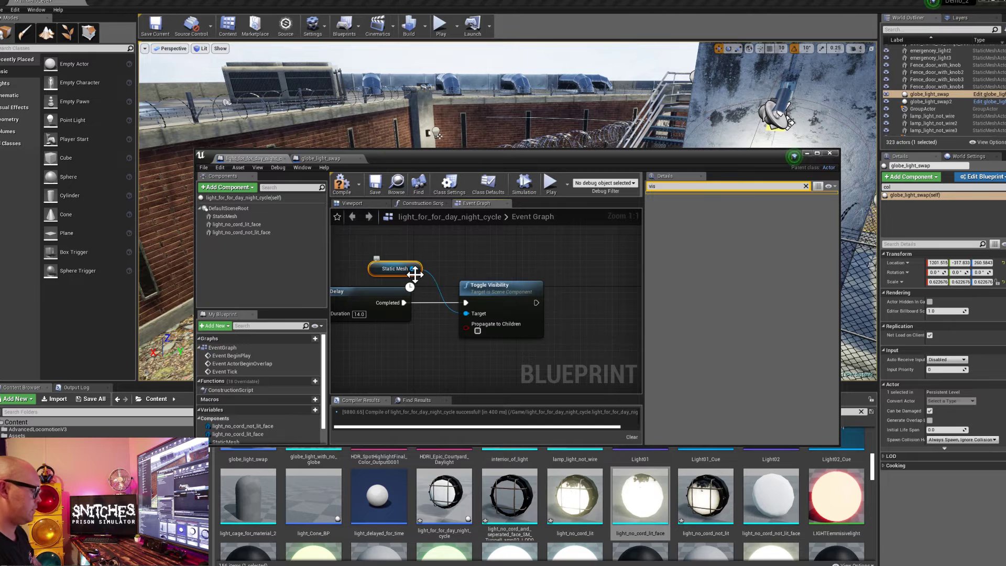
Step: Replace the Static Mesh reference with the lit and not-lit face components, both wired to Toggle Visibility's Target and arranged below the Delay
key(ctrl+z)
drag(249, 225, 466, 313)
click(244, 231)
drag(244, 231, 416, 367)
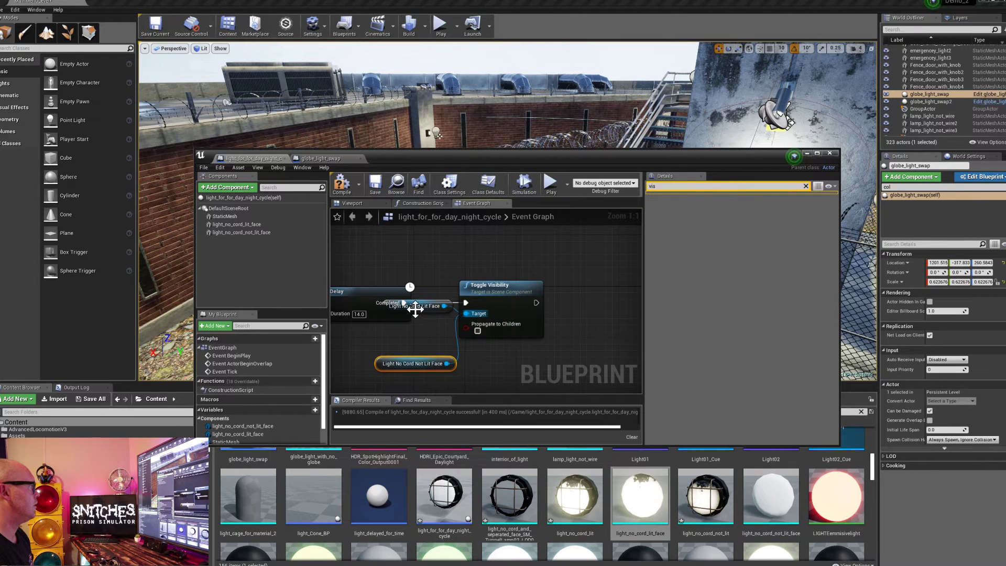
drag(419, 306, 417, 338)
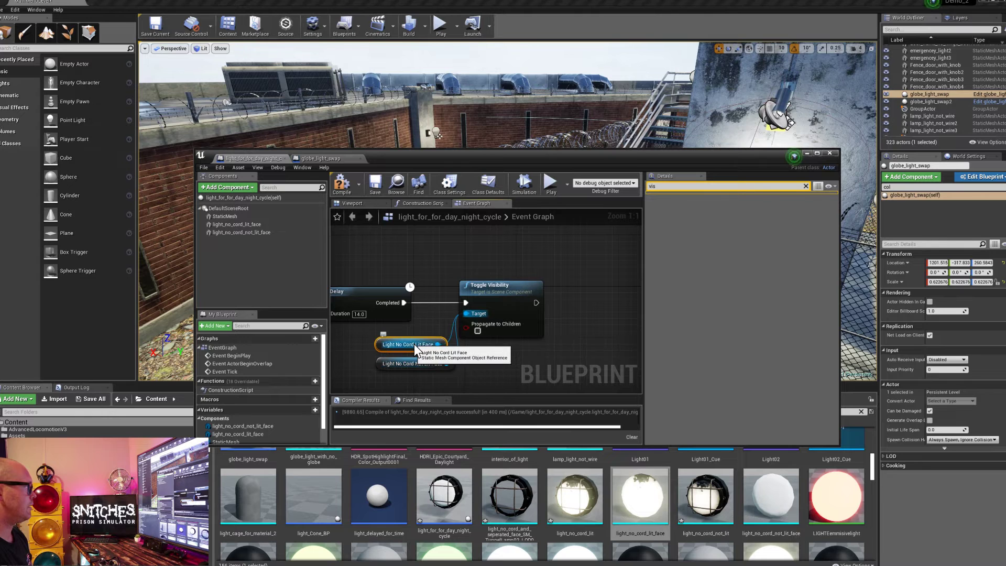
right_drag(419, 293, 473, 307)
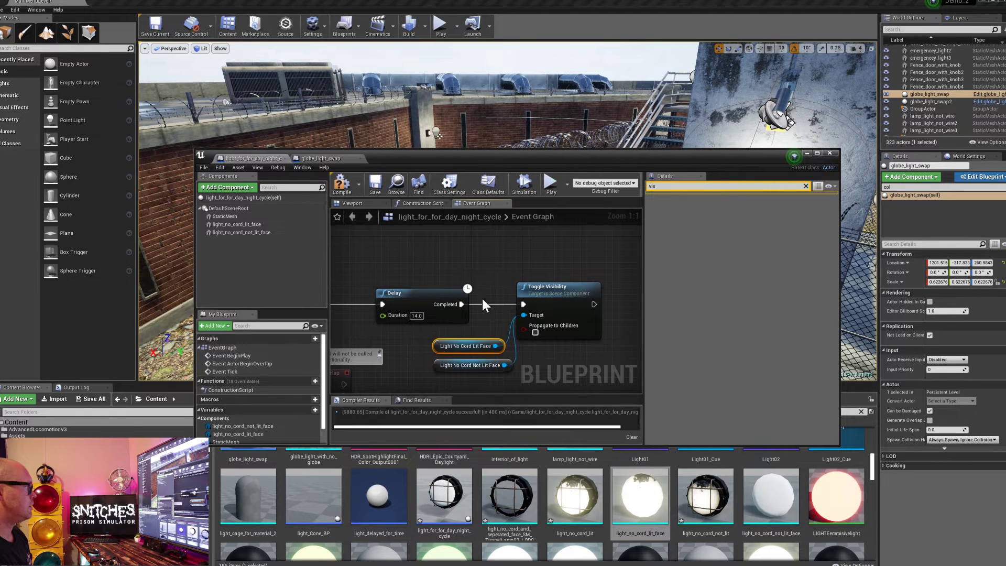
scroll(473, 313, down, 2)
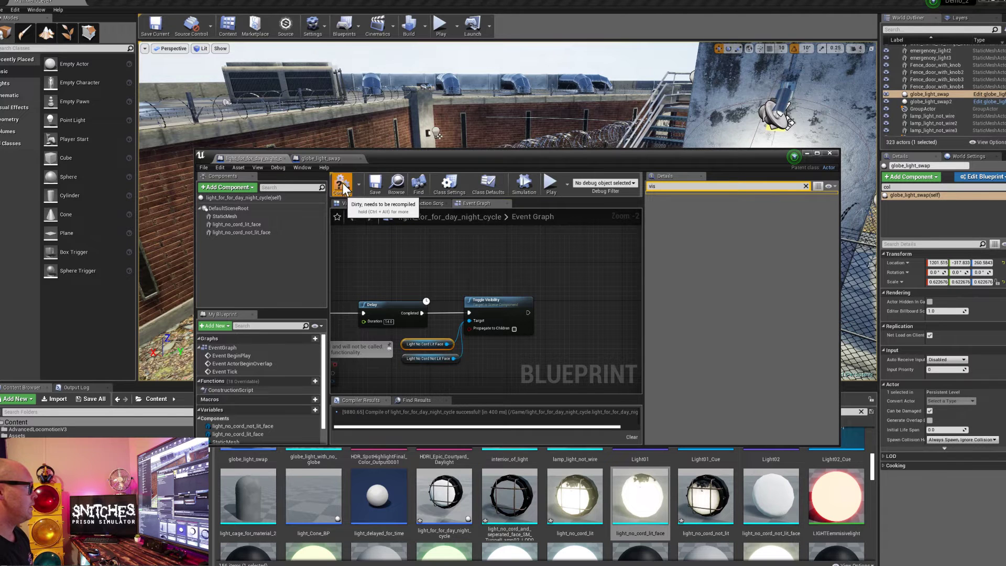
Step: Review the globe_light_swap event graph and copy a follow-up pair of Delay and Toggle Visibility nodes from it
click(329, 158)
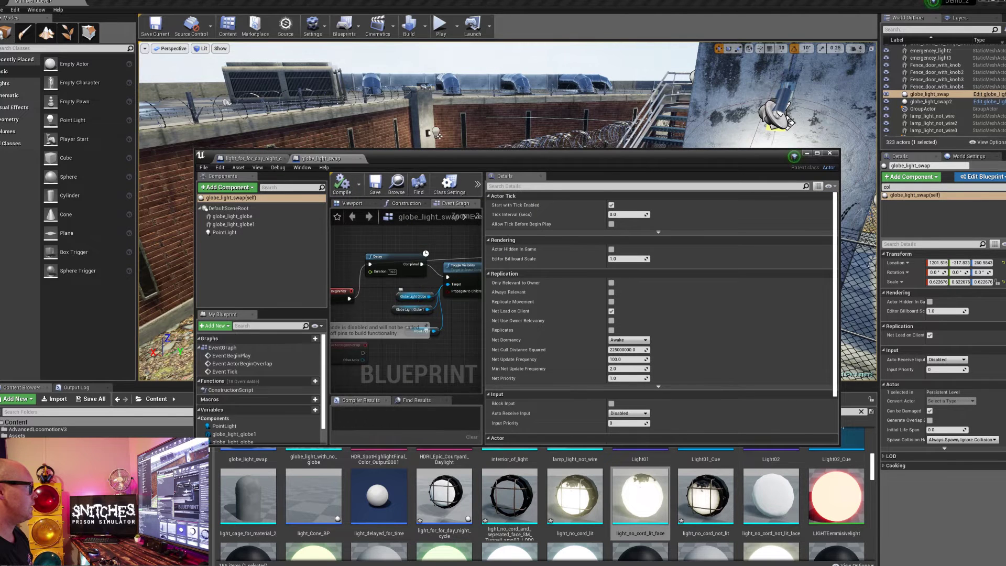
scroll(419, 297, down, 1)
mouse_move(424, 335)
right_down()
mouse_move(386, 341)
mouse_move(413, 332)
right_up()
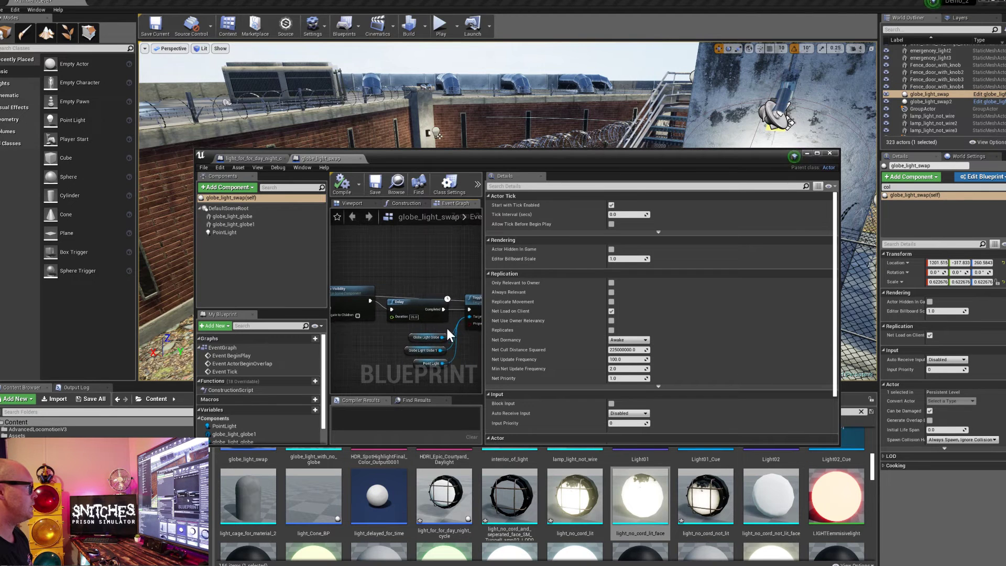
right_drag(419, 296, 375, 311)
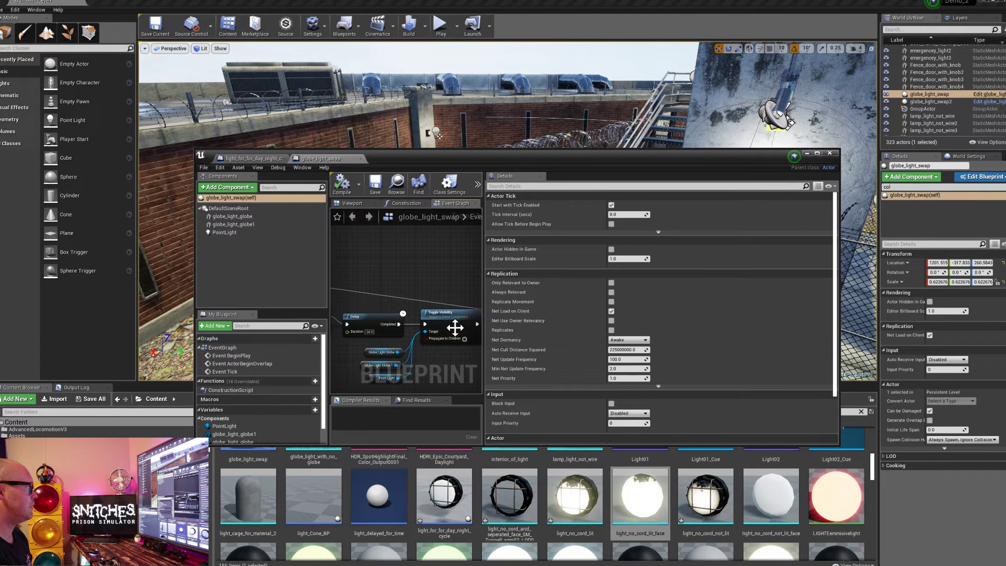
right_drag(416, 359, 317, 347)
right_drag(468, 350, 331, 340)
scroll(437, 334, down, 1)
right_drag(437, 334, 390, 338)
drag(451, 284, 343, 313)
right_drag(373, 343, 432, 350)
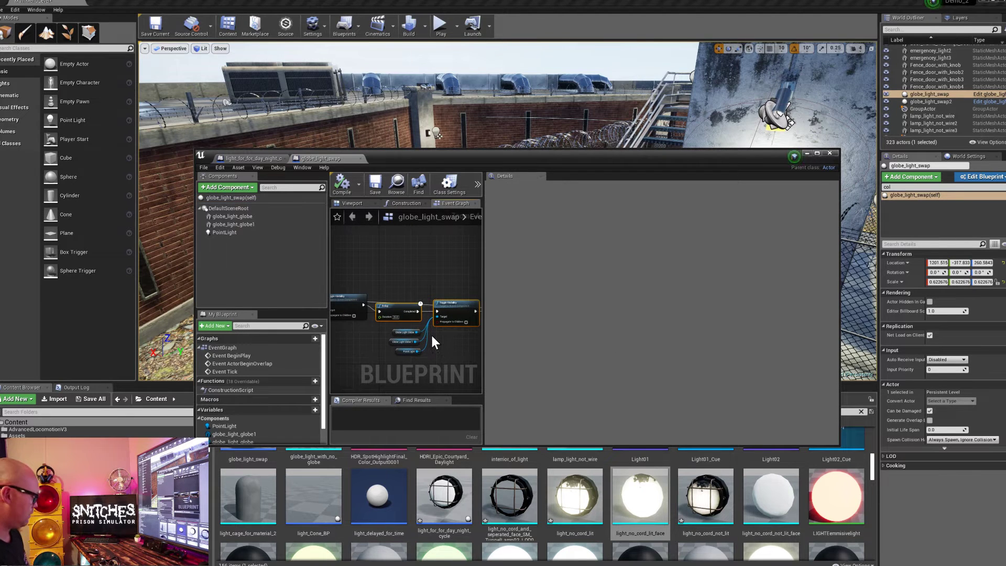
Step: Paste the Delay and Toggle Visibility pair into the light_for_for_day_night_cycle graph and wire it after the first Toggle Visibility node
click(259, 157)
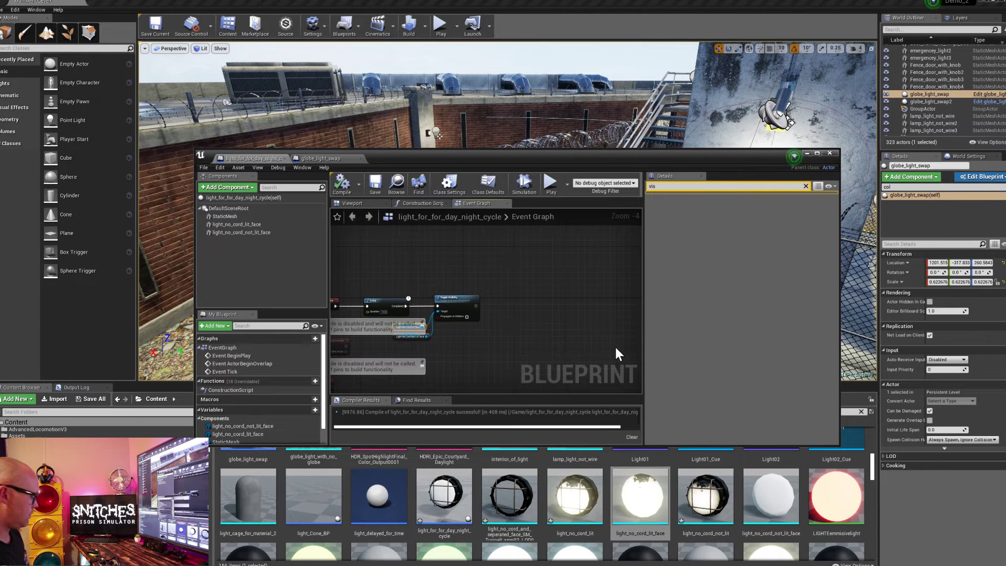
key(ctrl+v)
drag(511, 304, 527, 301)
scroll(472, 320, up, 2)
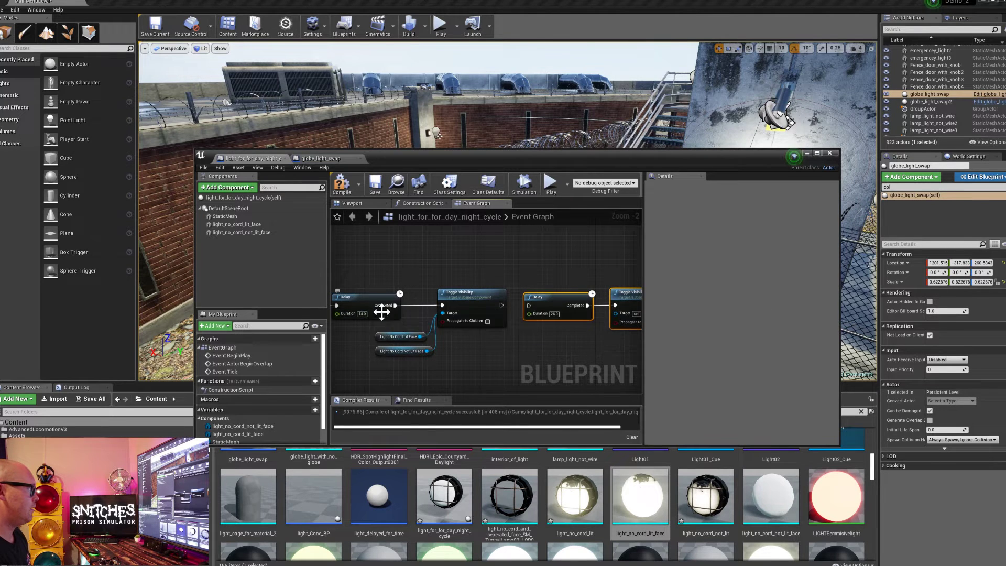
drag(501, 305, 530, 306)
mouse_move(544, 333)
right_down()
mouse_move(466, 330)
mouse_move(558, 335)
right_up()
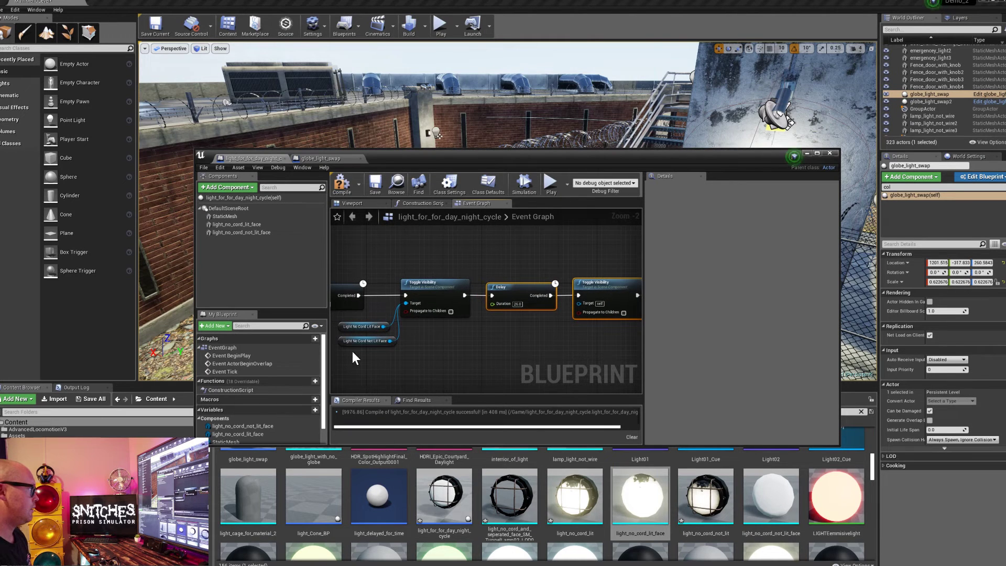
Step: Duplicate the lit and not-lit face reference nodes and connect both copies to the second Toggle Visibility node's Target
drag(352, 353, 381, 320)
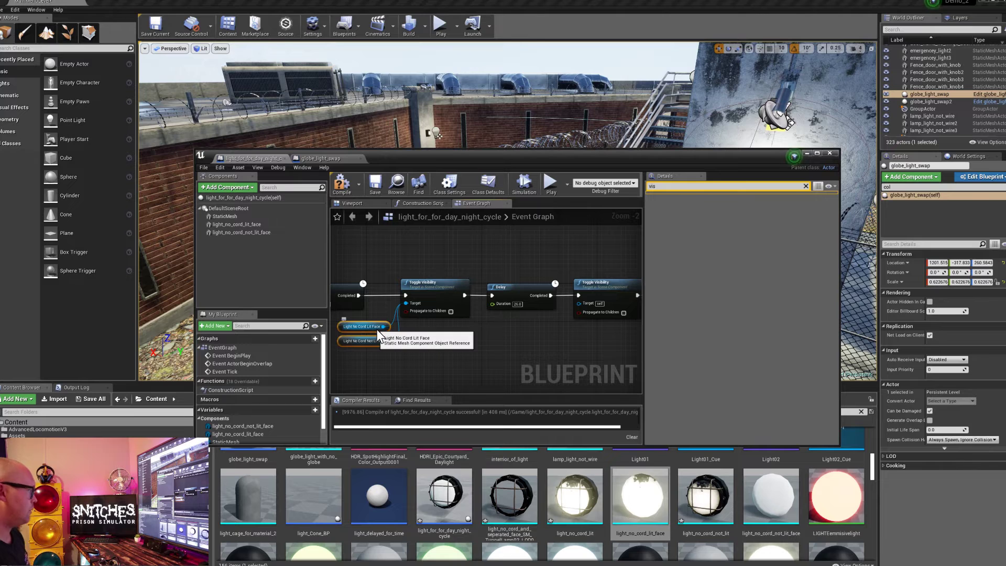
drag(390, 341, 405, 303)
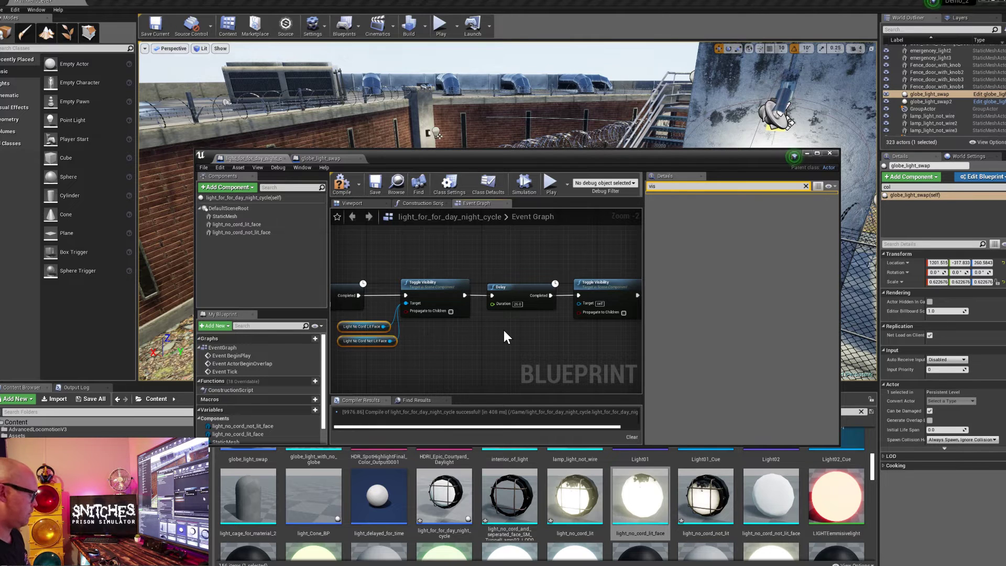
key(ctrl+c)
key(ctrl+v)
drag(546, 326, 579, 304)
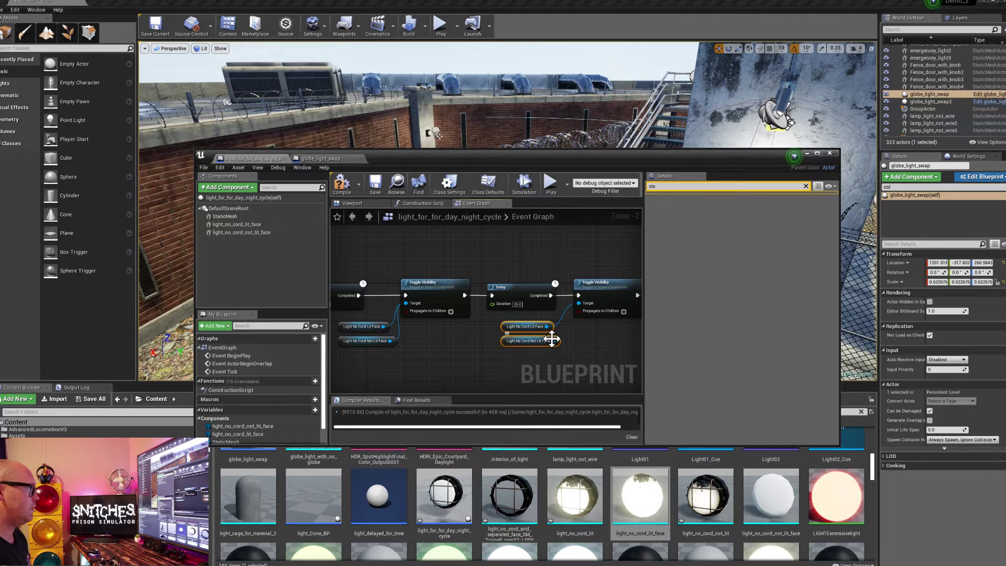
drag(553, 341, 579, 303)
right_drag(409, 329, 439, 330)
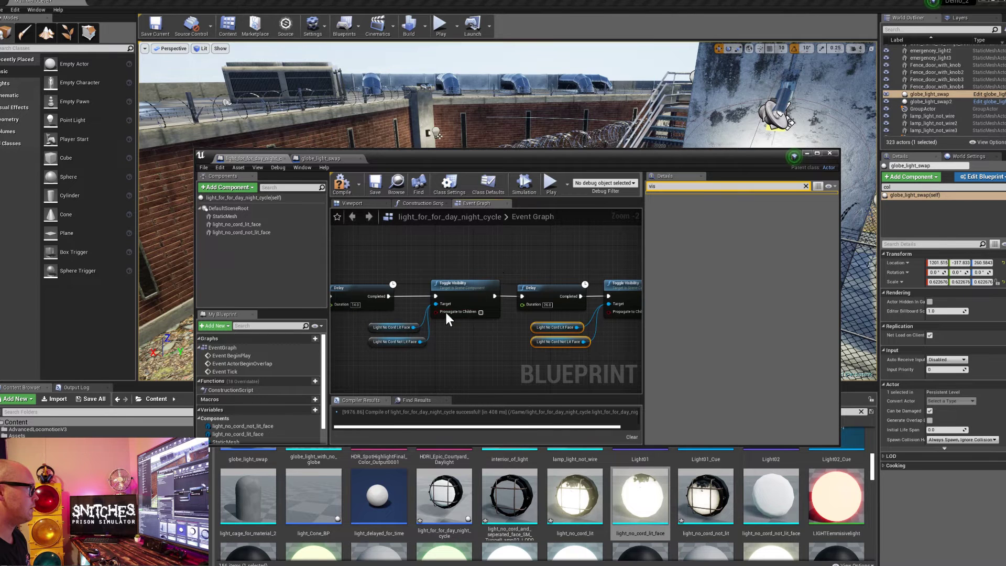
Step: Review the Delay durations and wiring along the whole Delay and Toggle Visibility chain in the light_for_for_day_night_cycle event graph
click(402, 330)
right_drag(487, 365, 388, 371)
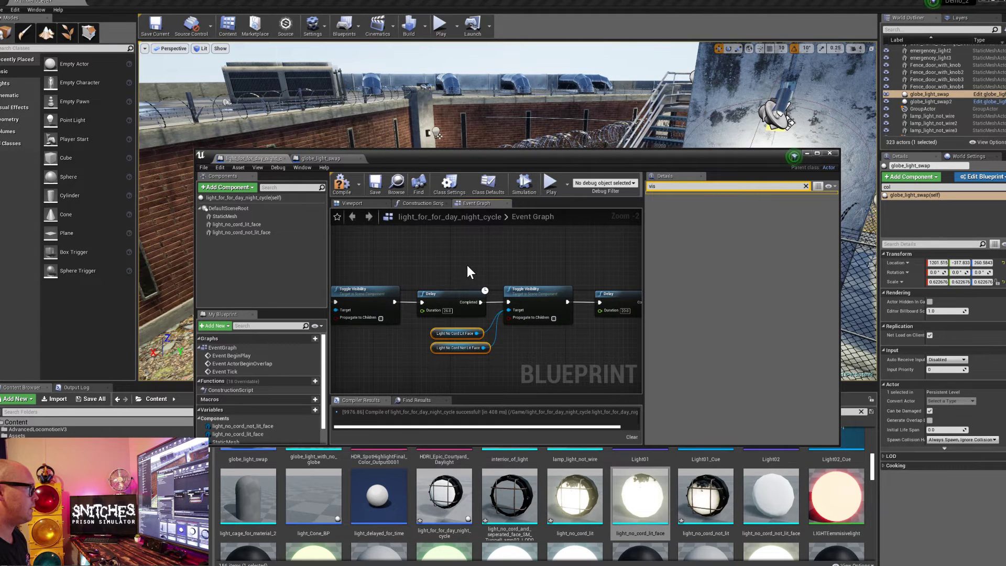
right_drag(466, 265, 387, 269)
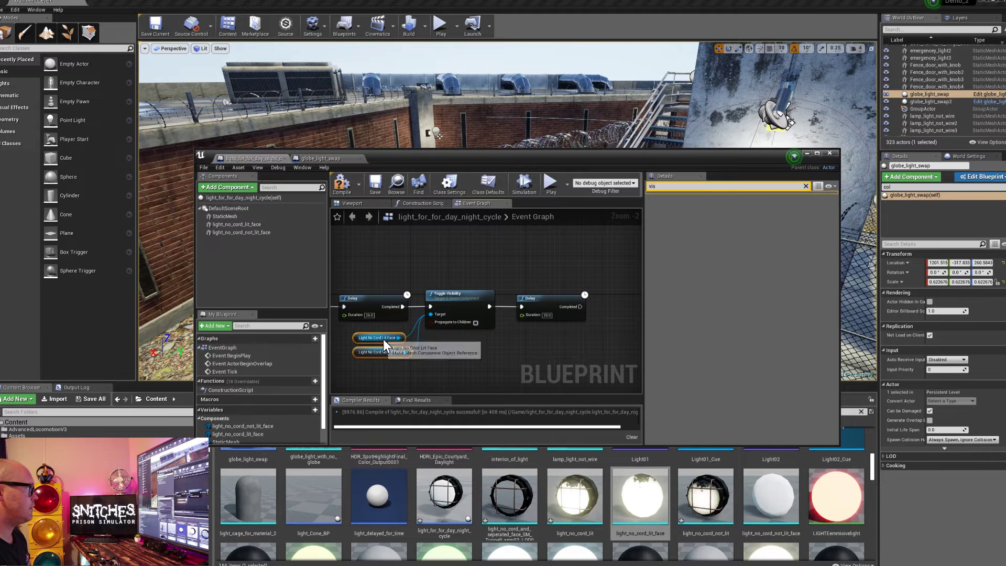
right_drag(557, 296, 592, 302)
scroll(539, 348, up, 2)
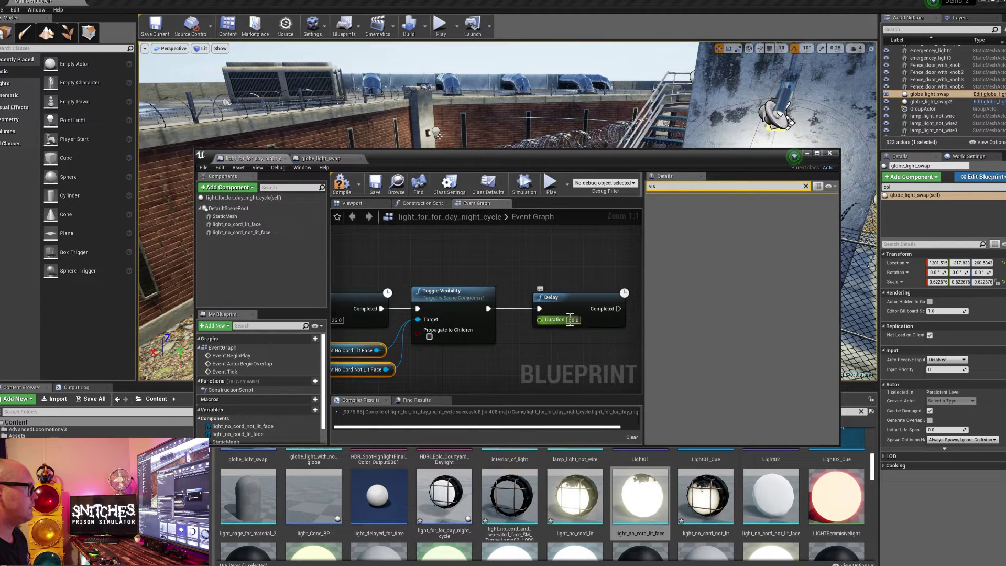
right_drag(507, 349, 617, 331)
scroll(478, 334, down, 3)
right_drag(476, 335, 560, 345)
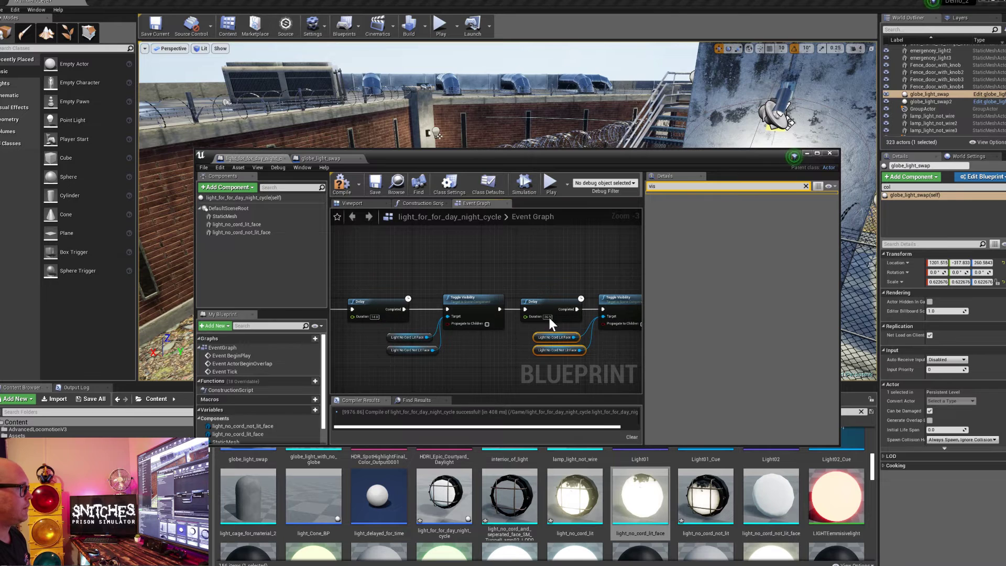
right_drag(554, 274, 447, 276)
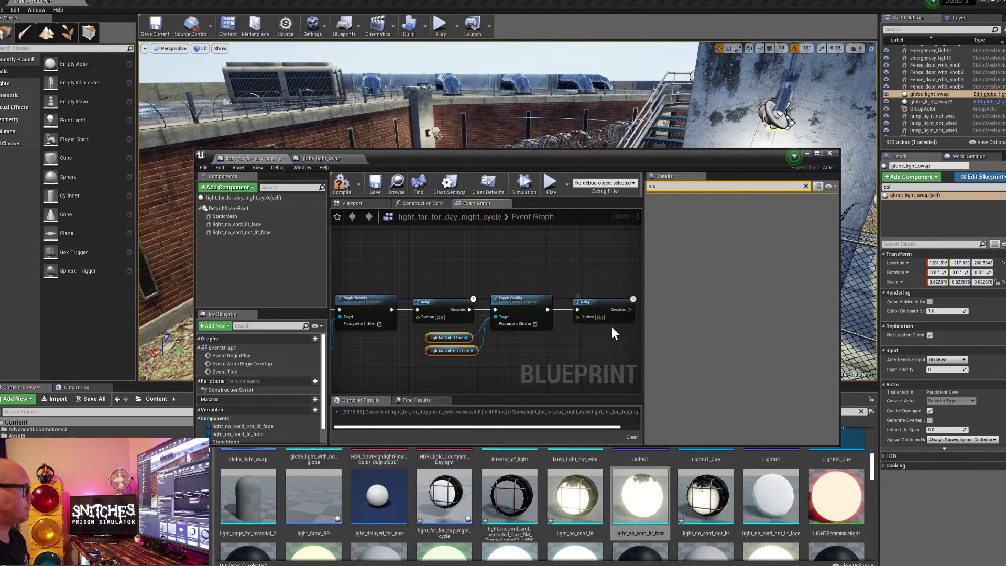
right_drag(568, 262, 512, 272)
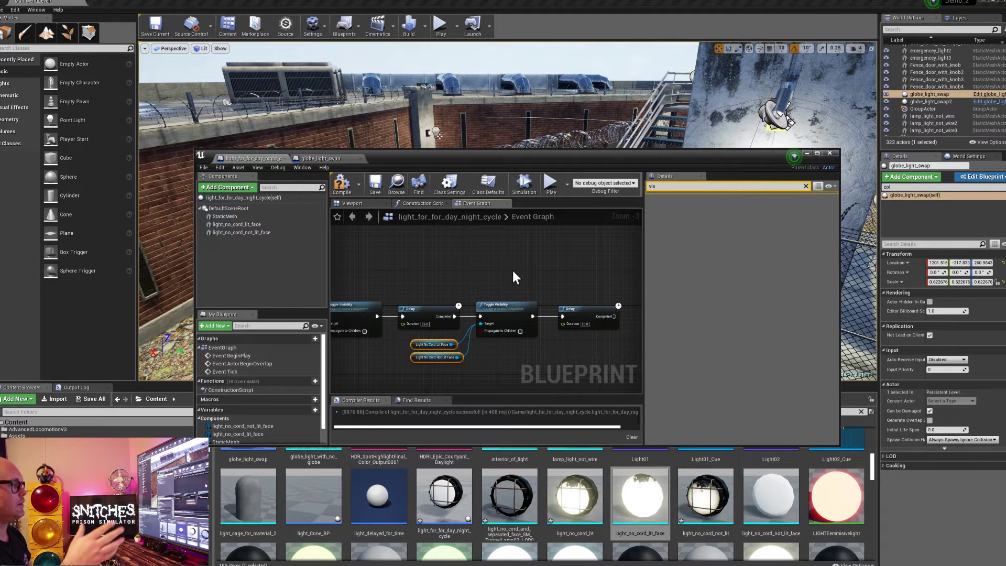
scroll(524, 278, down, 1)
scroll(532, 284, down, 1)
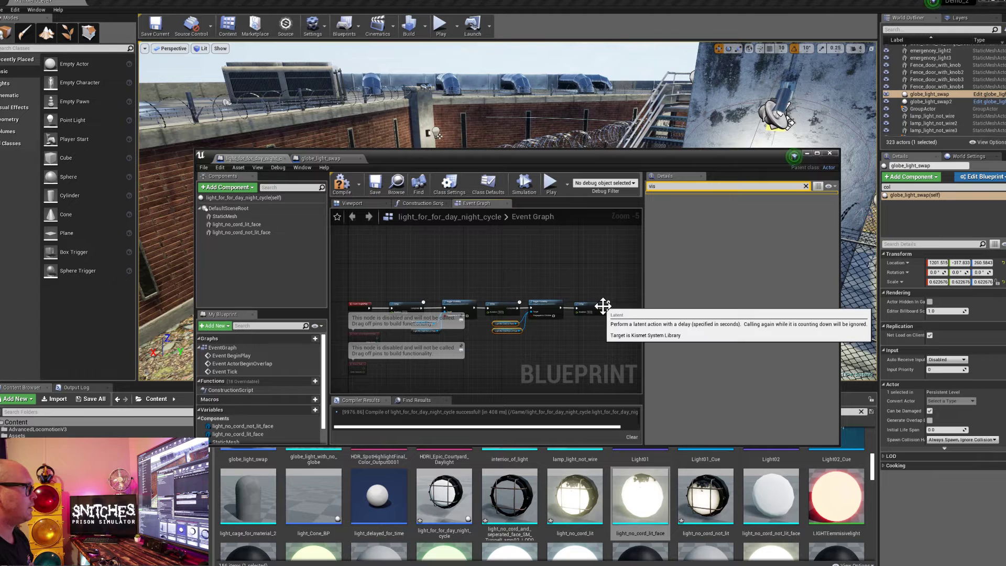
Step: Loop the final Delay's Completed output back to the first Delay's input and compile the Blueprint
drag(608, 307, 610, 278)
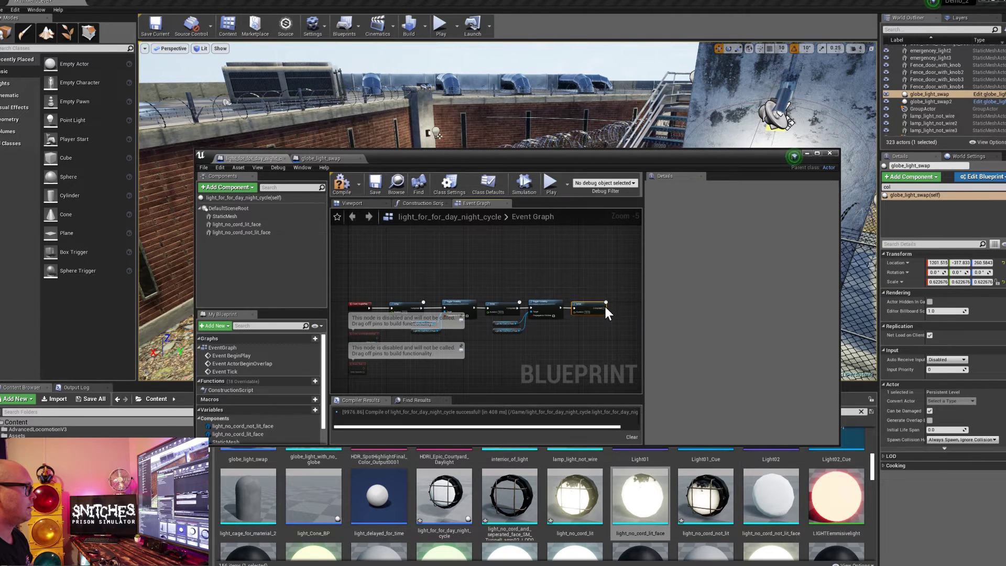
drag(604, 306, 393, 308)
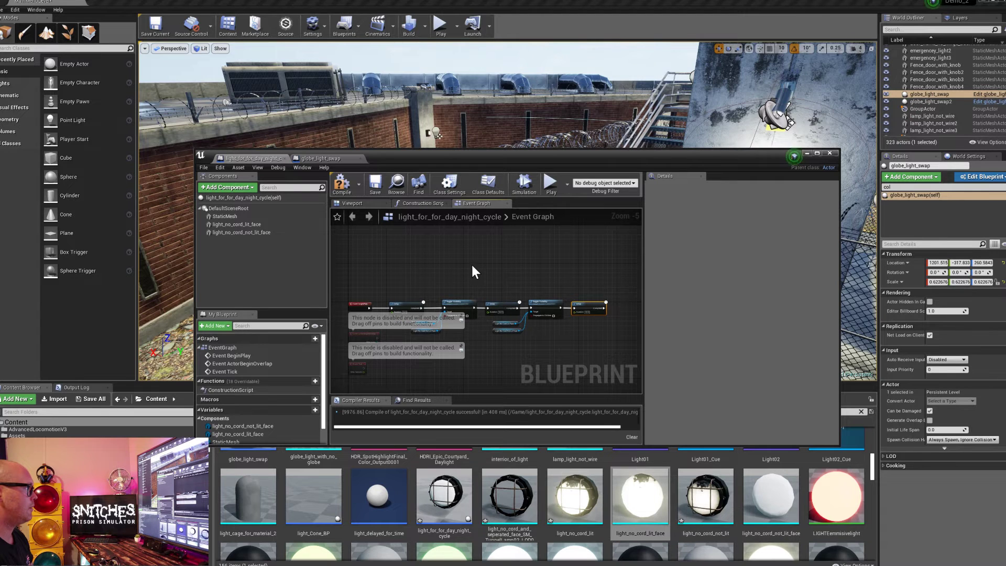
click(342, 184)
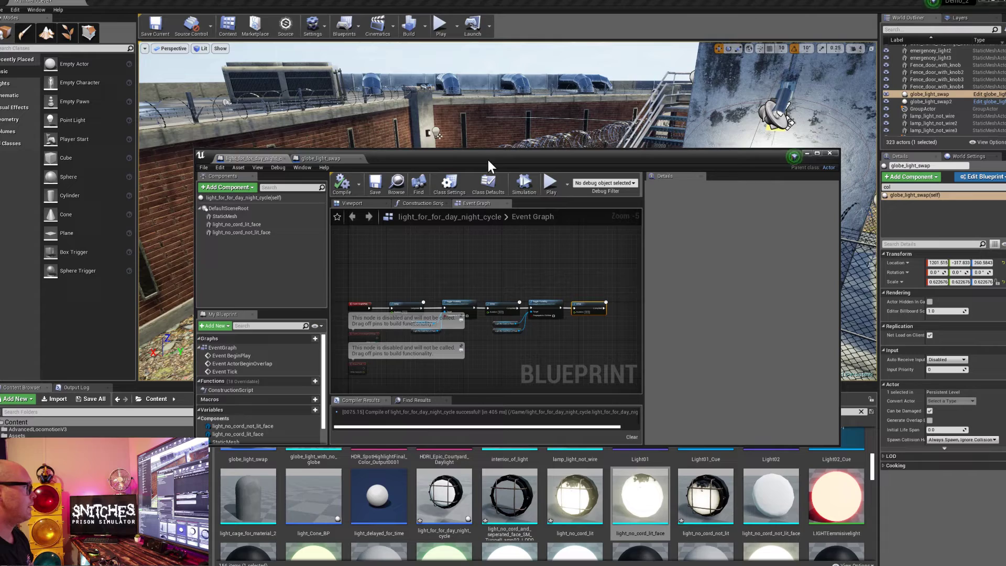
Step: Try placing a light_for_for_day_night_cycle actor on the watchtower wall, inspect it in the level, and delete it
drag(488, 159, 501, 526)
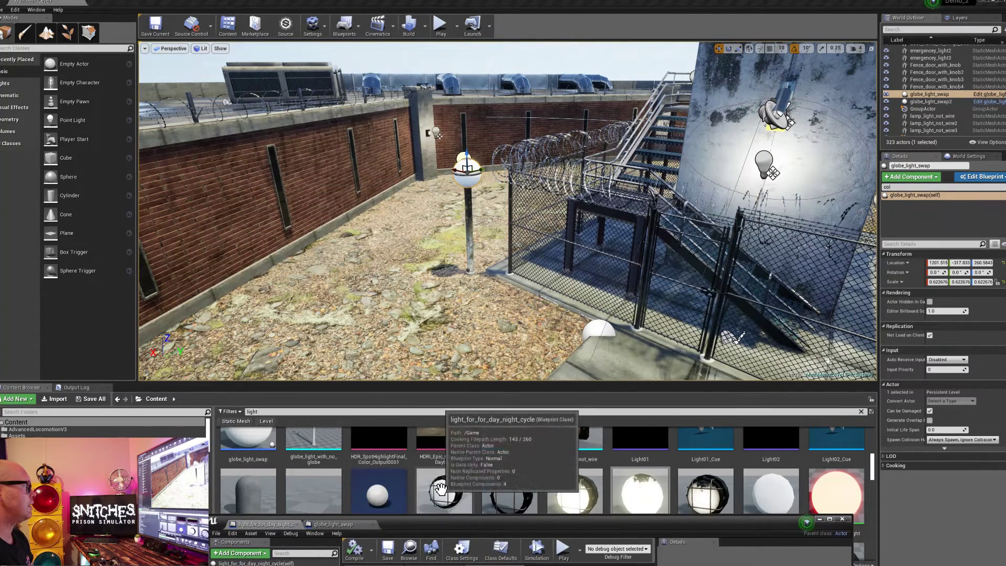
click(767, 160)
key(f)
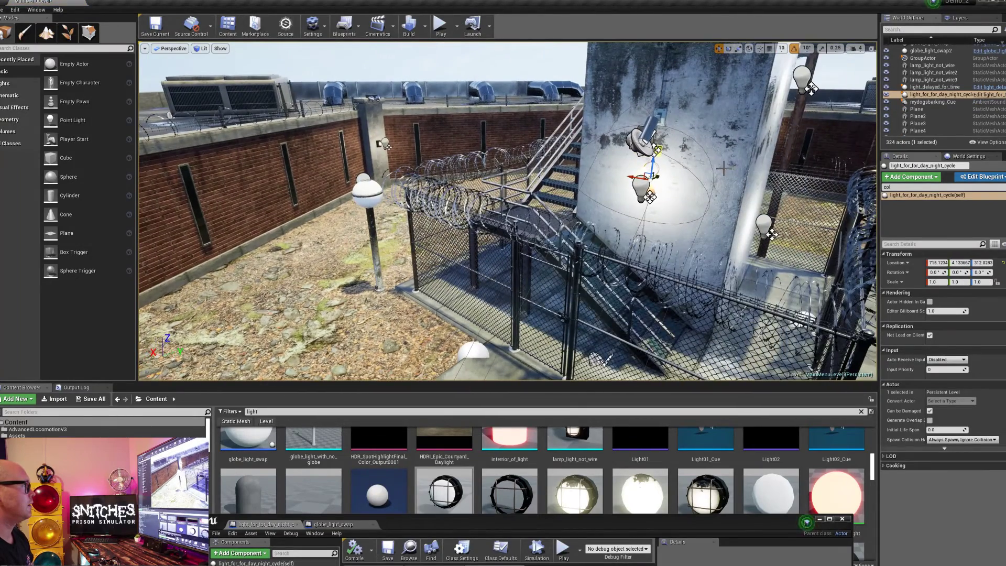
right_drag(702, 173, 618, 184)
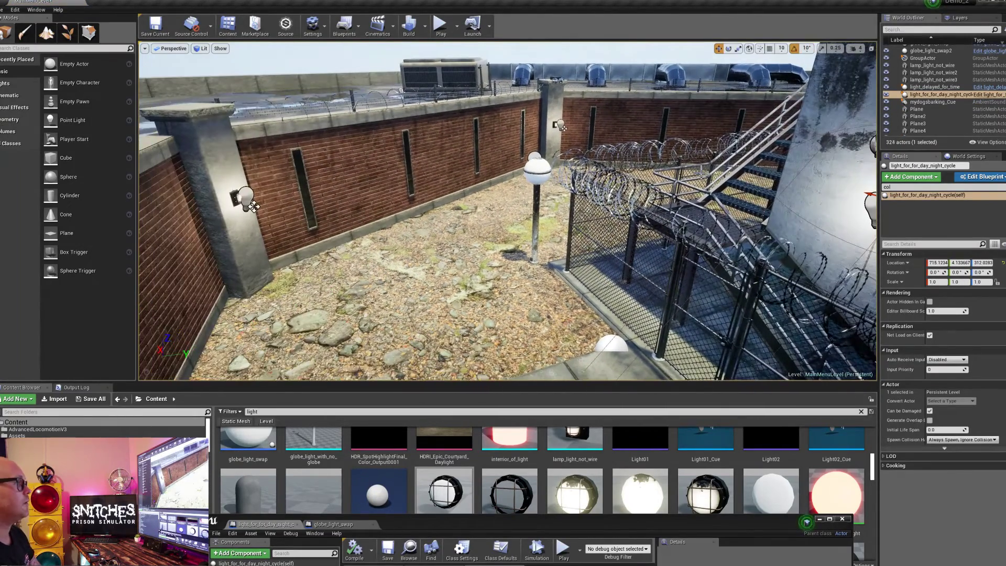
key(Delete)
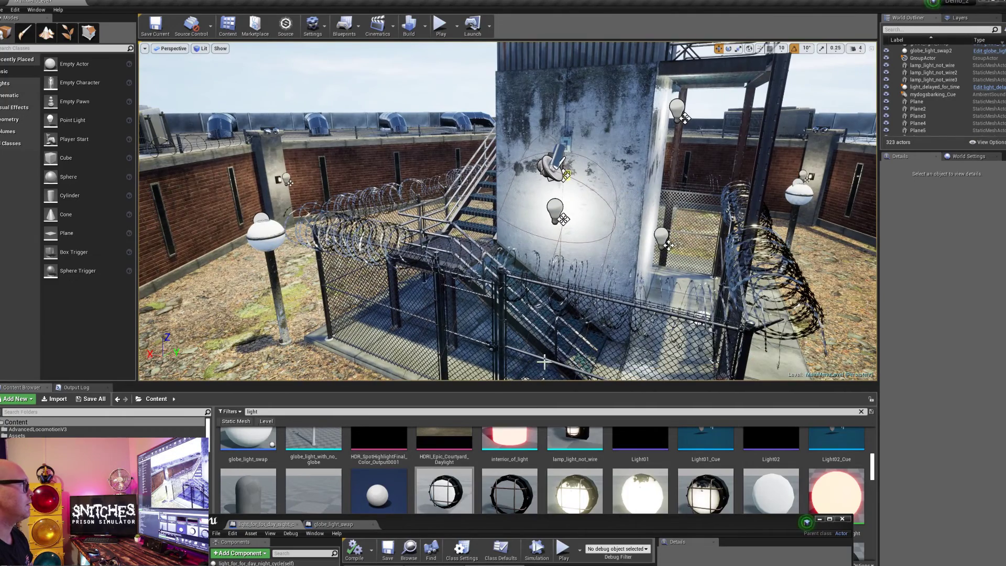
Step: Add a Point Light component under the light_for_for_day_night_cycle Blueprint's scene root and compile it
drag(467, 528, 379, 279)
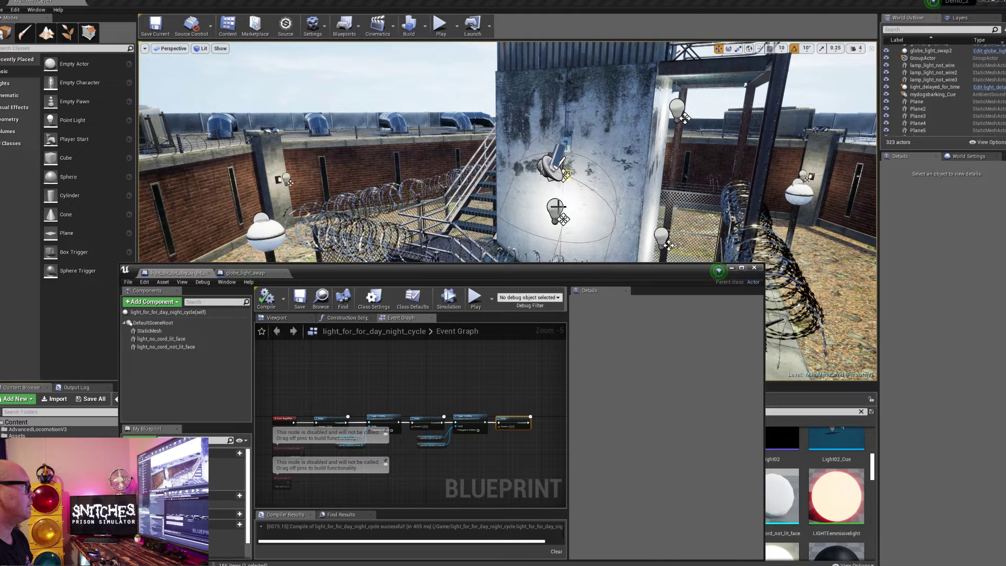
click(556, 208)
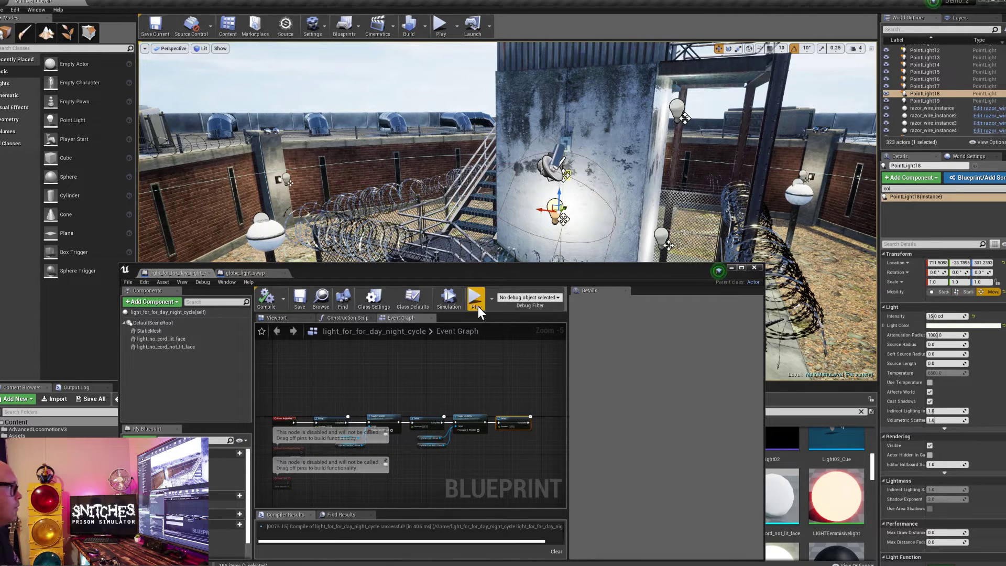
drag(470, 274, 529, 256)
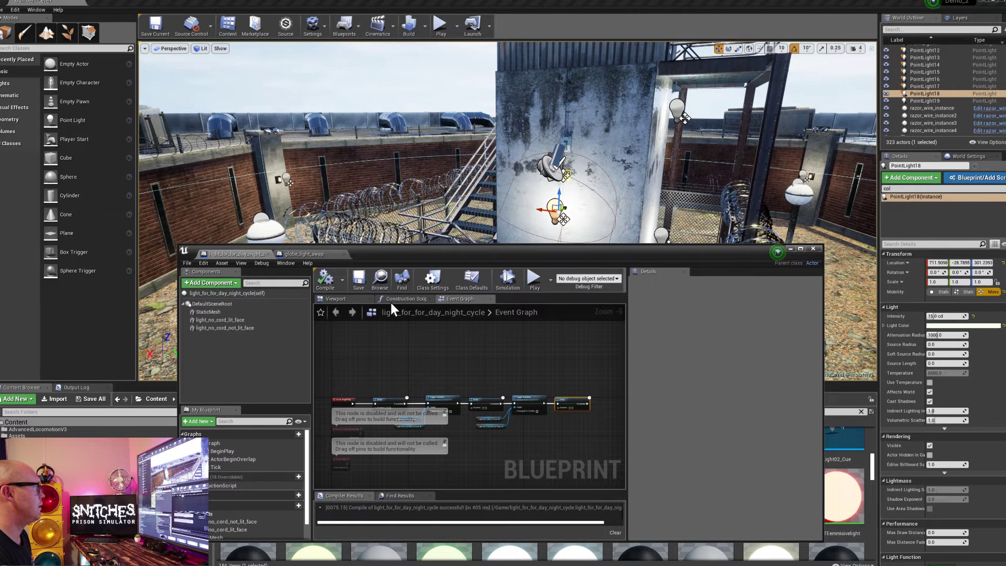
click(215, 302)
click(231, 282)
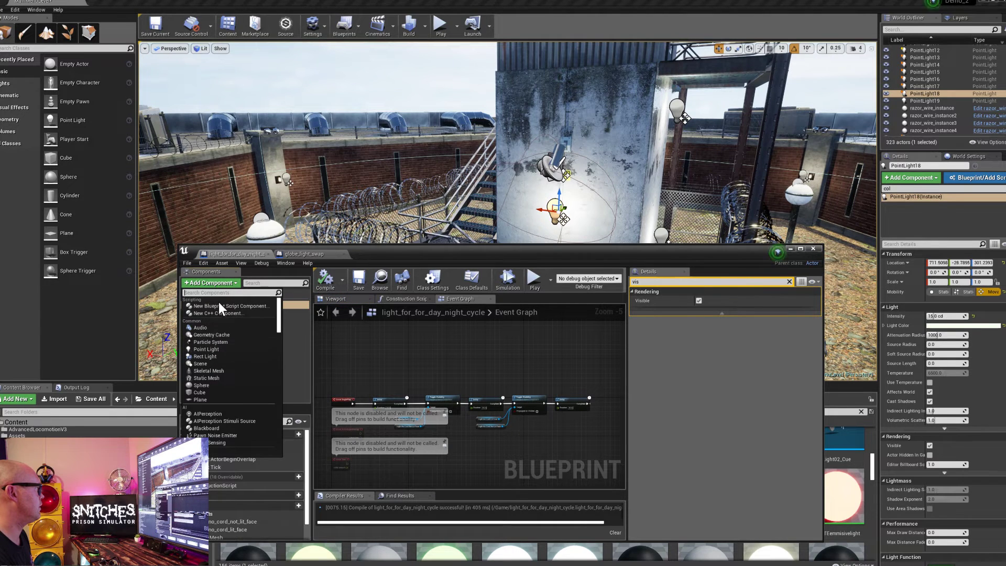
text(light)
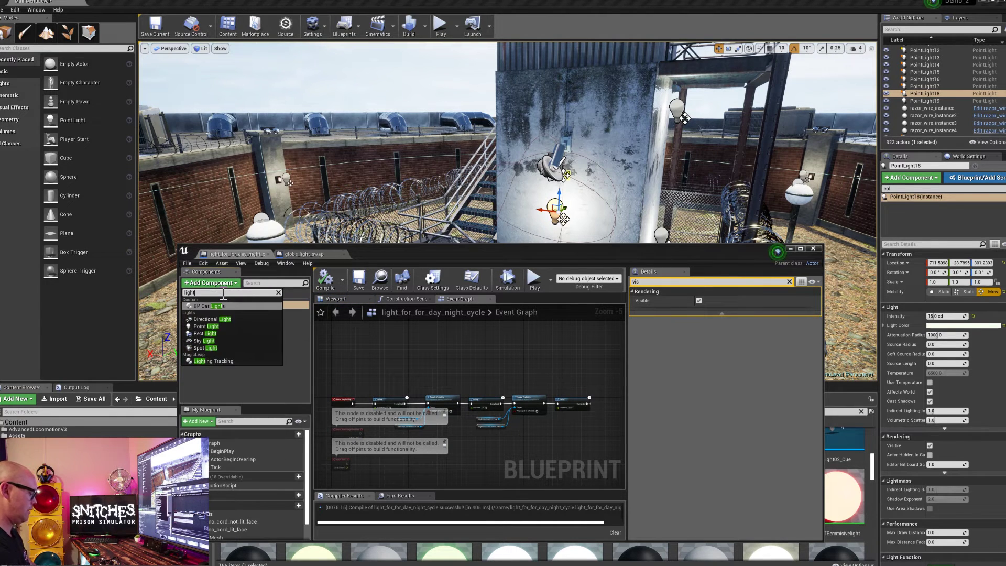
click(209, 324)
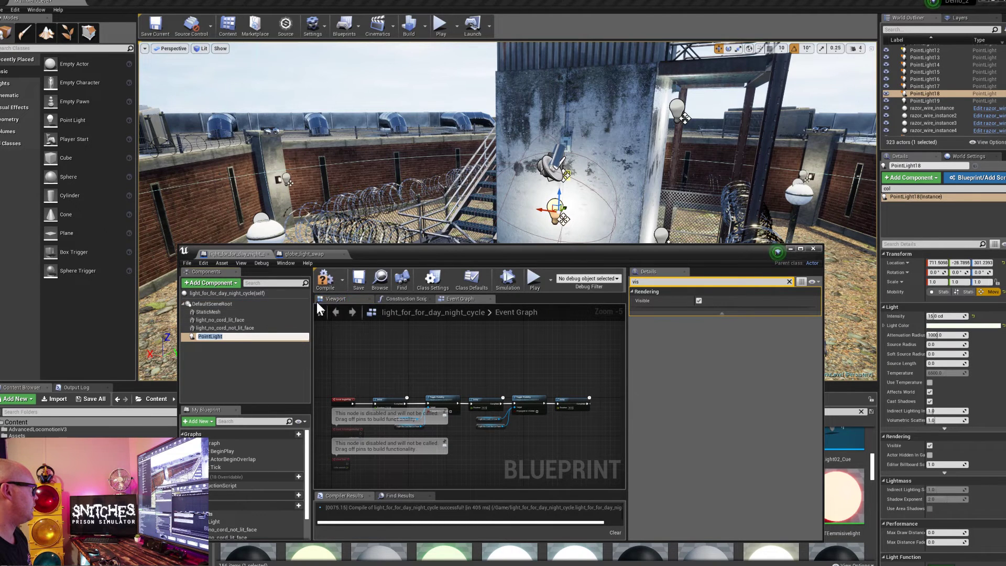
click(328, 281)
Step: Position the Blueprint's Point Light component just in front of the lamp's face and compile
click(334, 298)
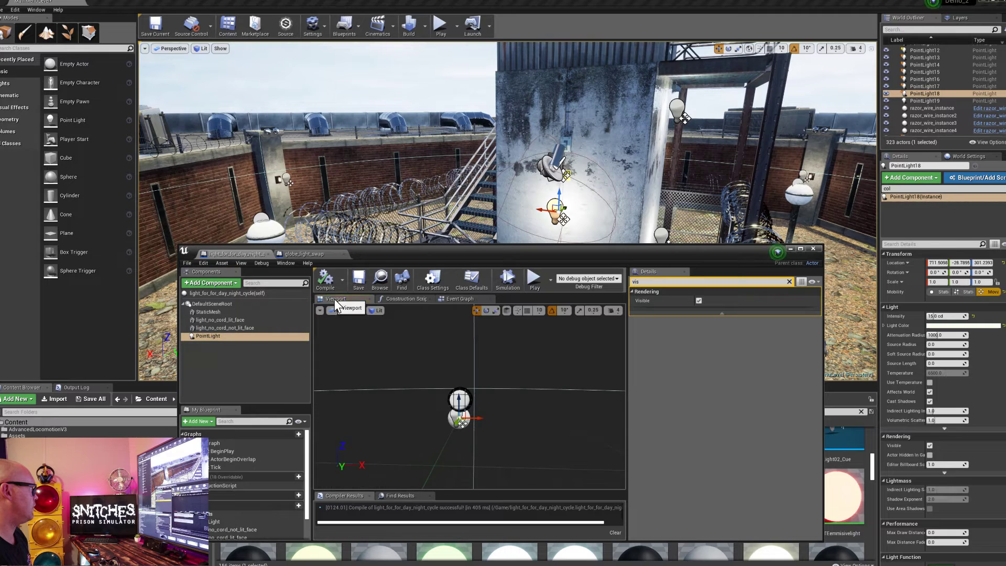
right_drag(423, 385, 373, 409)
key(d)
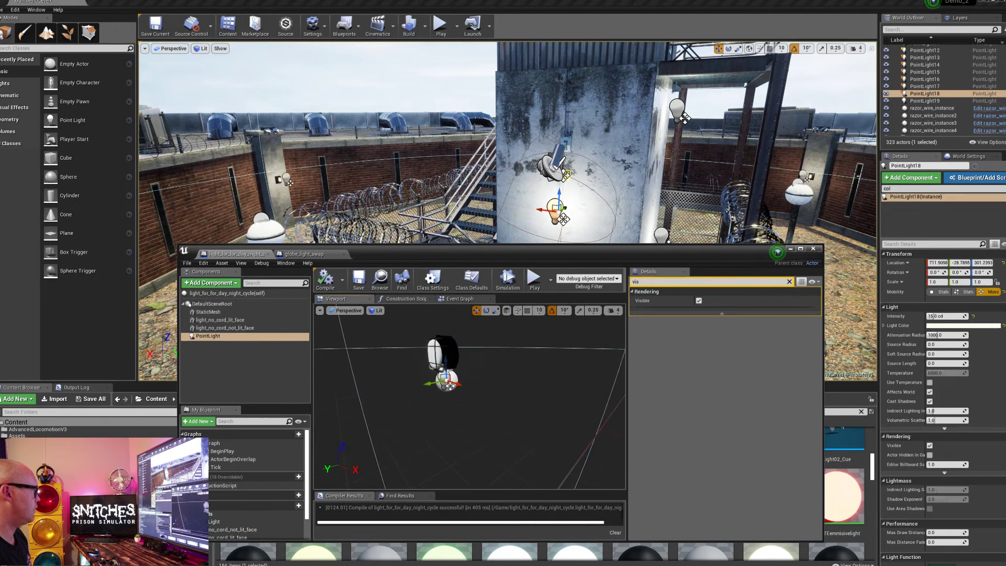
drag(427, 385, 417, 362)
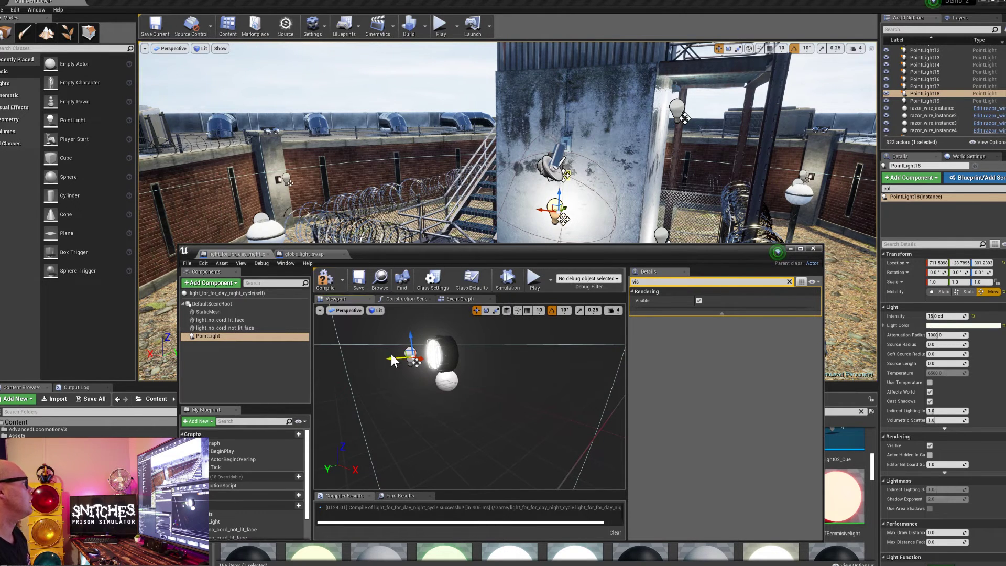
drag(391, 354, 381, 358)
click(324, 280)
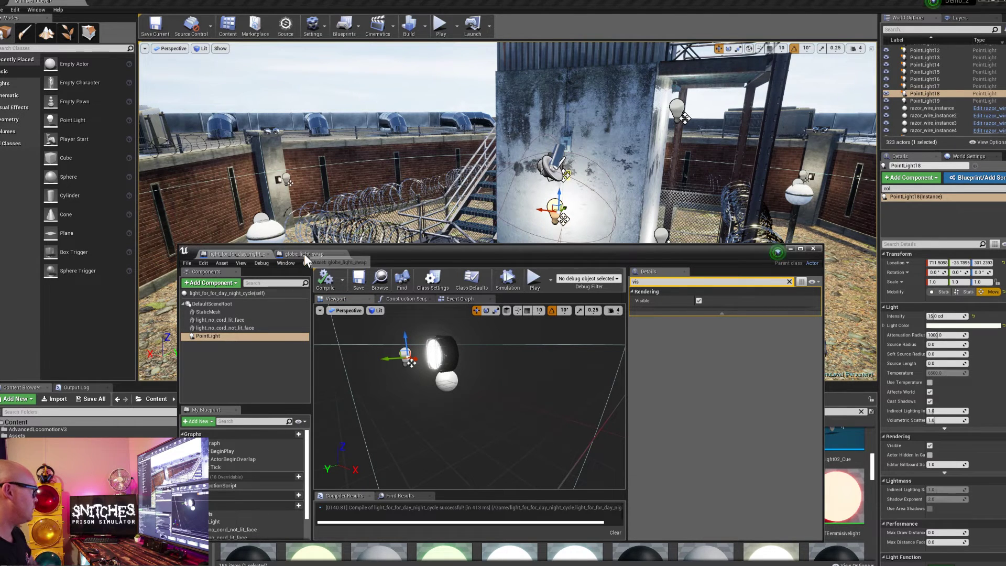
Step: Add a Point Light reference to the event graph, wired to the first Toggle Visibility's Target and placed below the face references
click(463, 297)
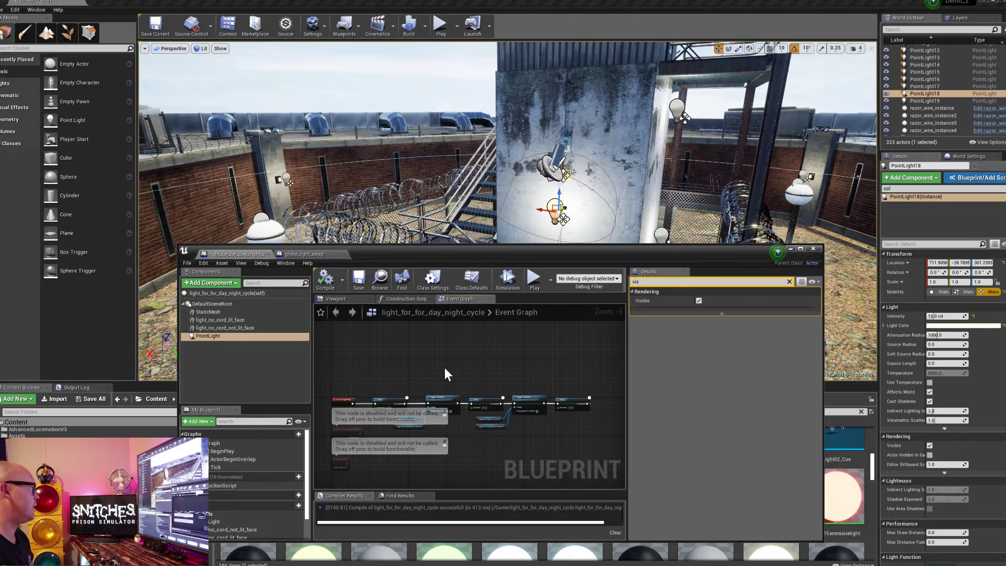
right_drag(438, 395, 494, 362)
scroll(493, 362, up, 2)
drag(224, 336, 479, 382)
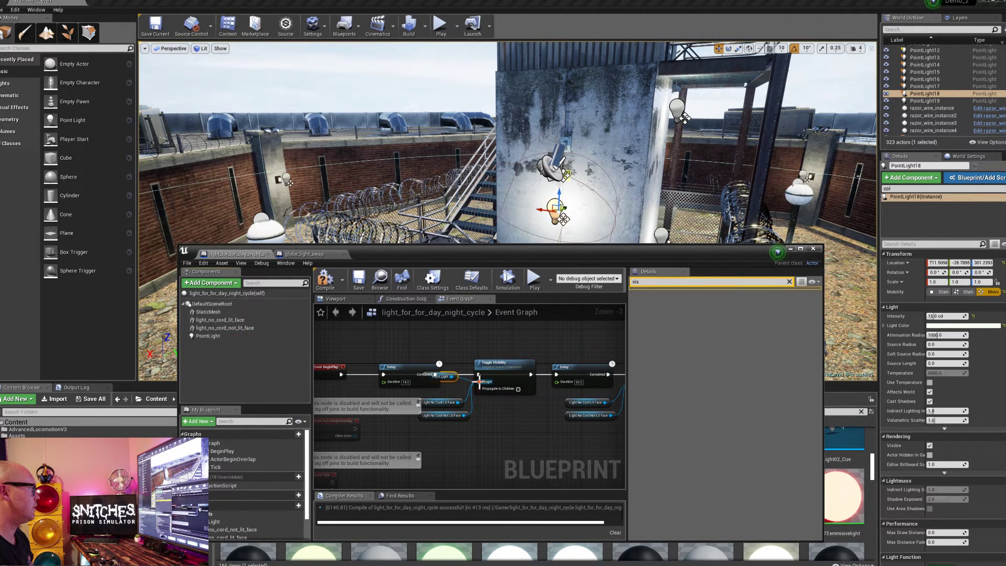
drag(442, 376, 456, 446)
Step: Add a second Point Light reference, wired to the second Toggle Visibility's Target and placed below its face references
click(215, 335)
drag(216, 335, 635, 389)
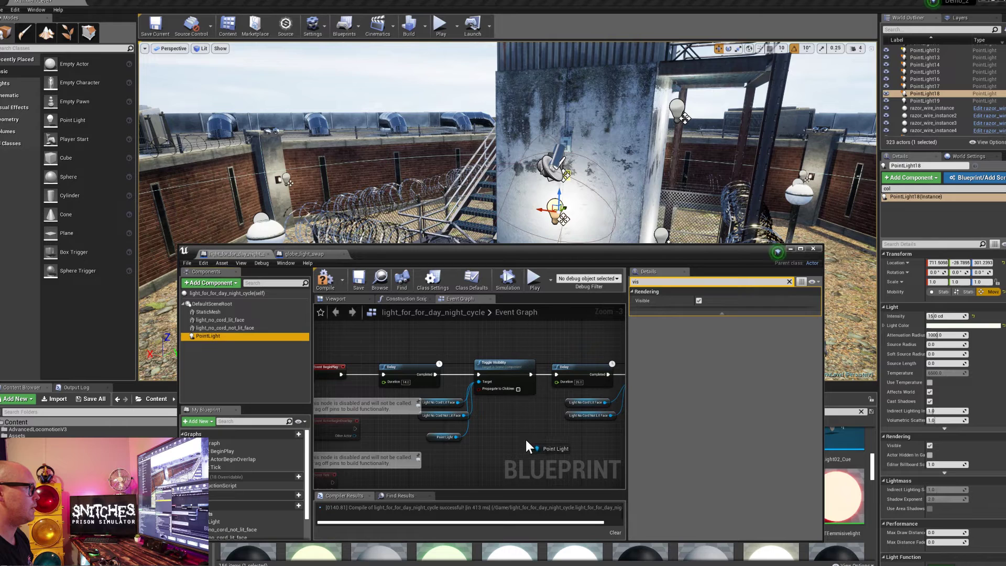
drag(527, 436, 529, 435)
right_drag(565, 418, 491, 411)
drag(487, 436, 561, 377)
drag(465, 434, 515, 428)
Step: Turn off Visible on the Blueprint's PointLight component and compile
click(212, 337)
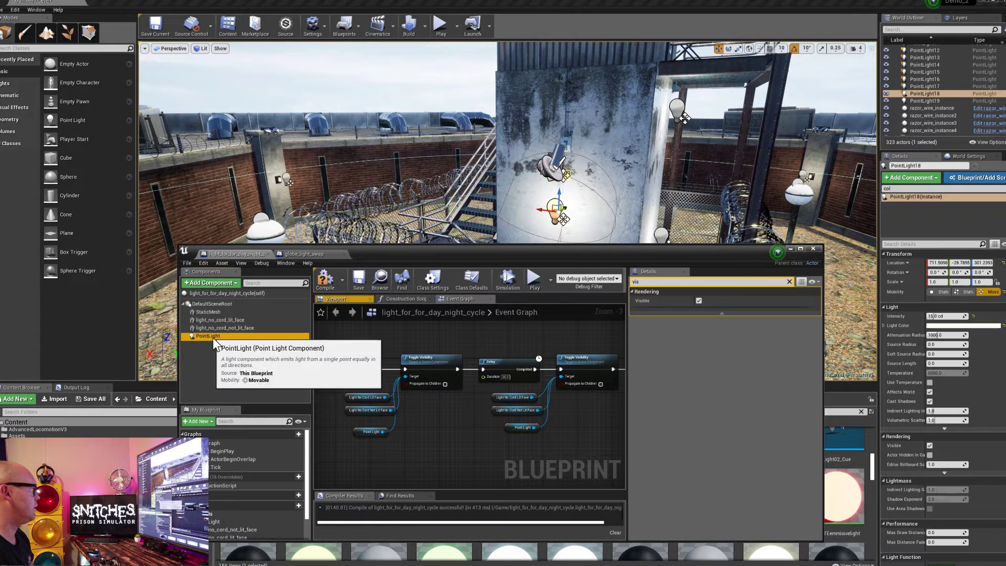
click(699, 300)
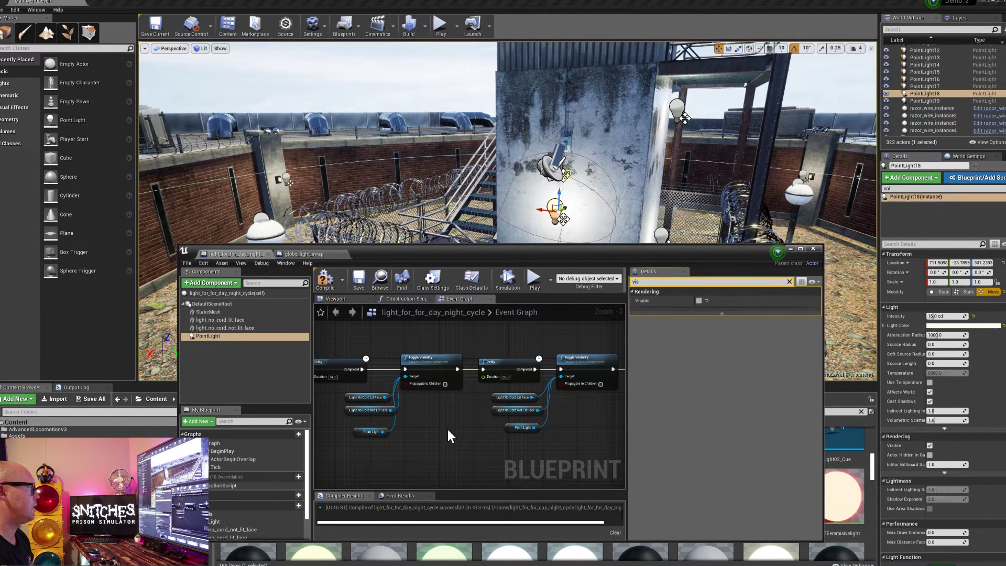
right_drag(419, 428, 454, 419)
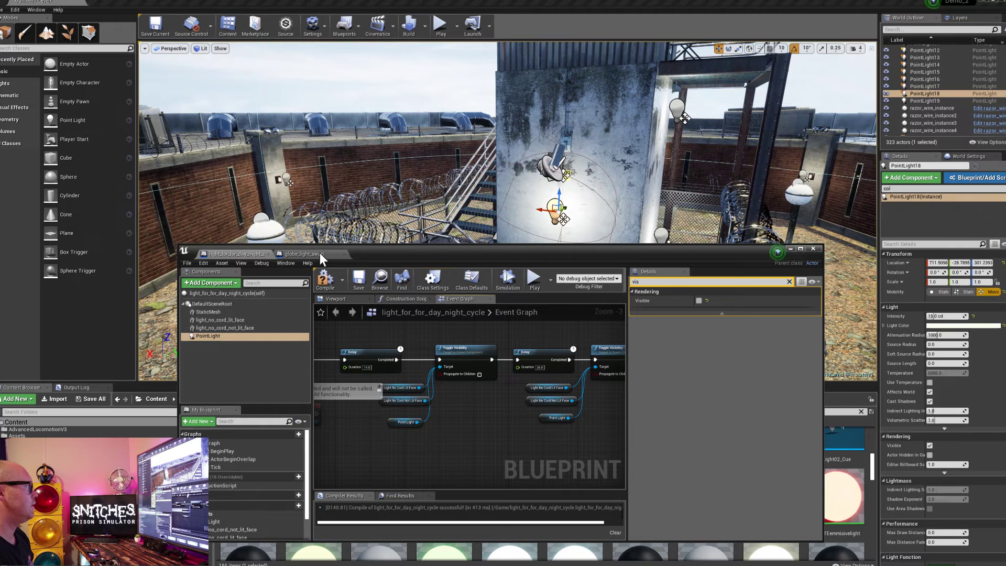
click(316, 283)
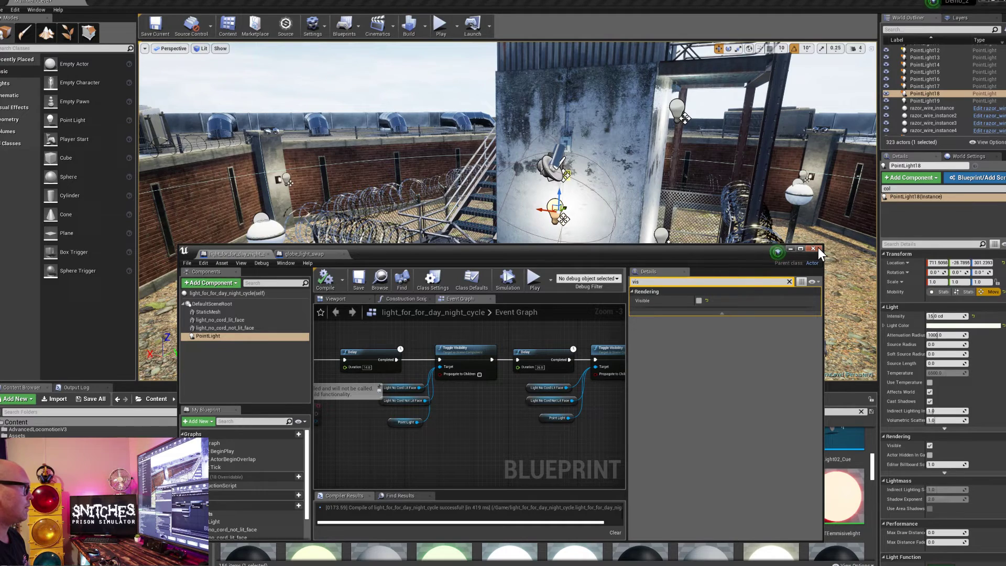
Step: Uncover the level view and set Ultra_Dynamic_Sky_BP's Time Of Day to 0.0
drag(590, 258, 575, 406)
right_drag(481, 230, 503, 259)
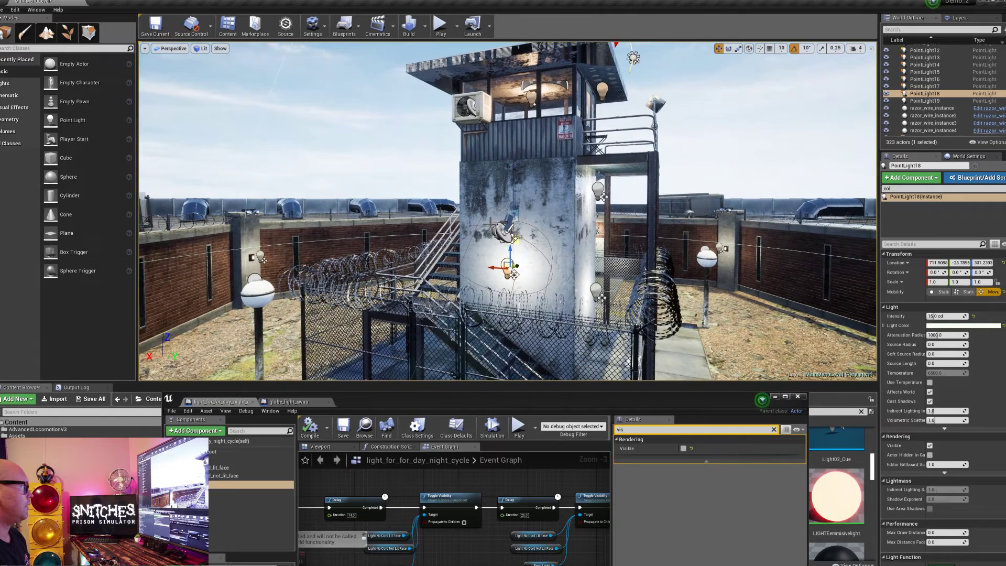
click(716, 97)
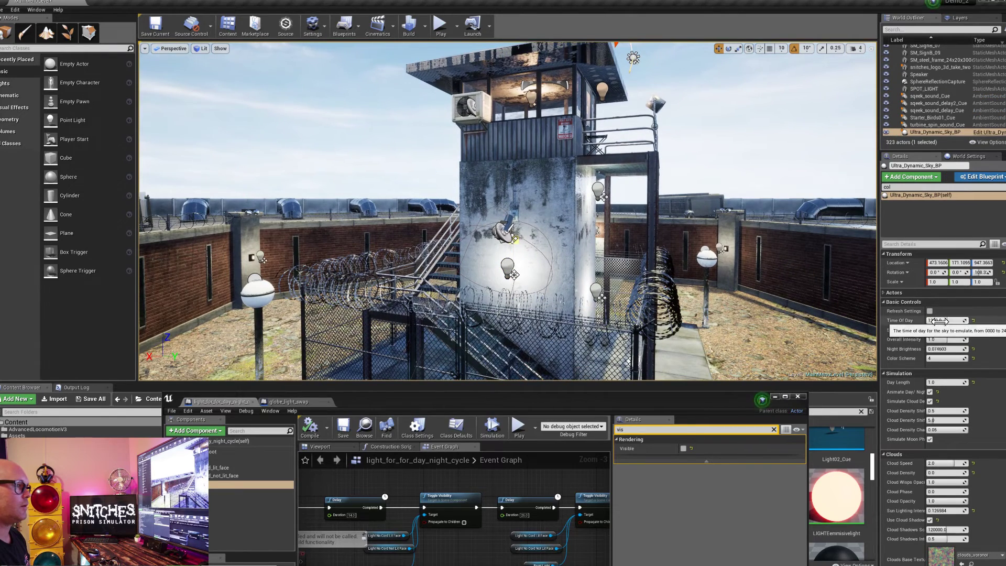
drag(944, 322, 923, 321)
Step: Delete the standalone point light beneath the lamp on the watchtower wall
right_drag(604, 147, 599, 182)
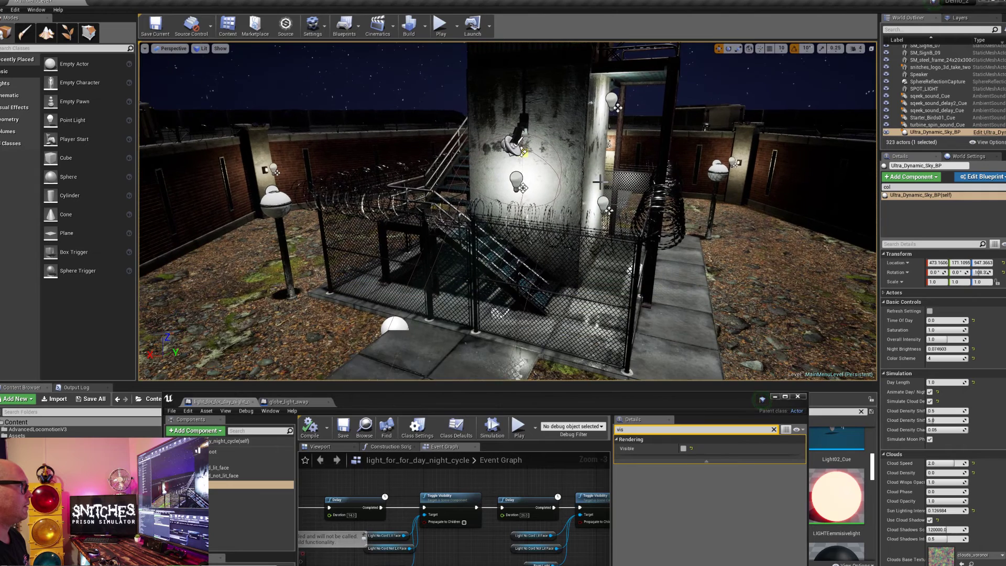
click(517, 180)
key(Delete)
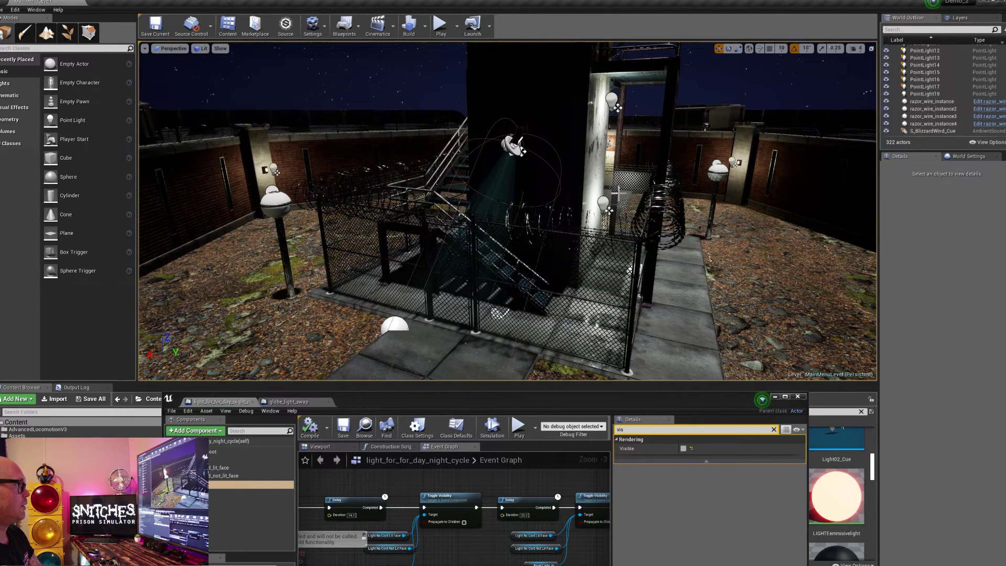
Step: Delete the three standalone point lights still lighting the other sides of the watchtower
click(617, 108)
key(Delete)
click(614, 103)
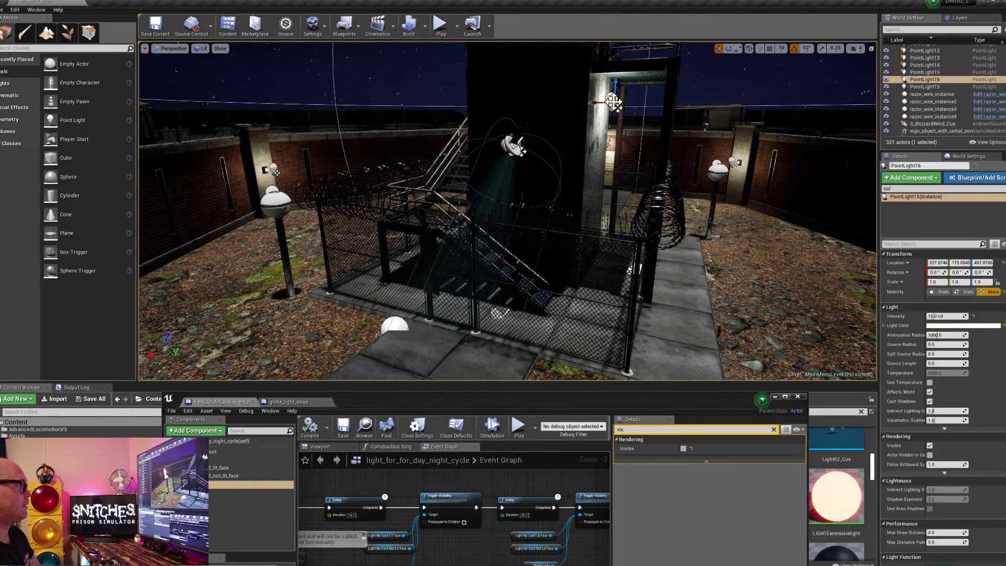
key(Delete)
right_drag(622, 129, 705, 133)
right_drag(583, 126, 583, 126)
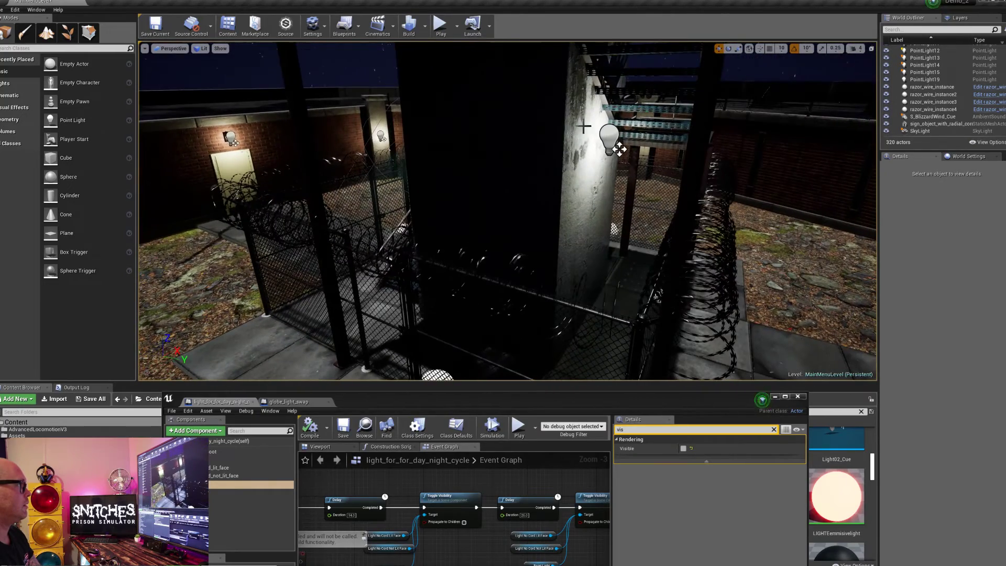
click(618, 148)
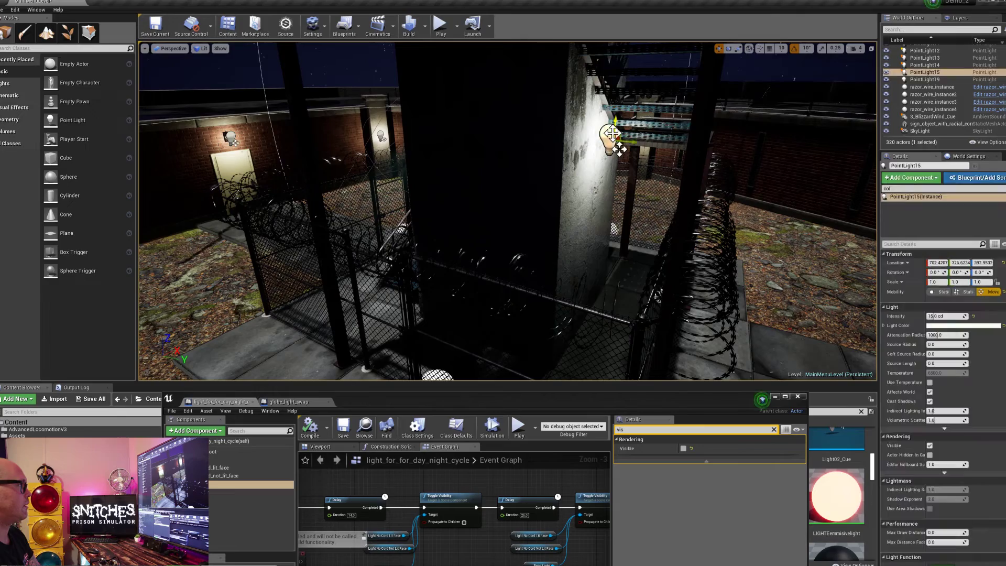
key(Delete)
Step: Uncover the Content Browser and place light_for_for_day_night_cycle on the watchtower wall beneath the security camera
right_drag(606, 134, 412, 98)
right_drag(574, 143, 541, 162)
drag(463, 404, 819, 329)
drag(444, 494, 515, 229)
right_drag(516, 229, 545, 203)
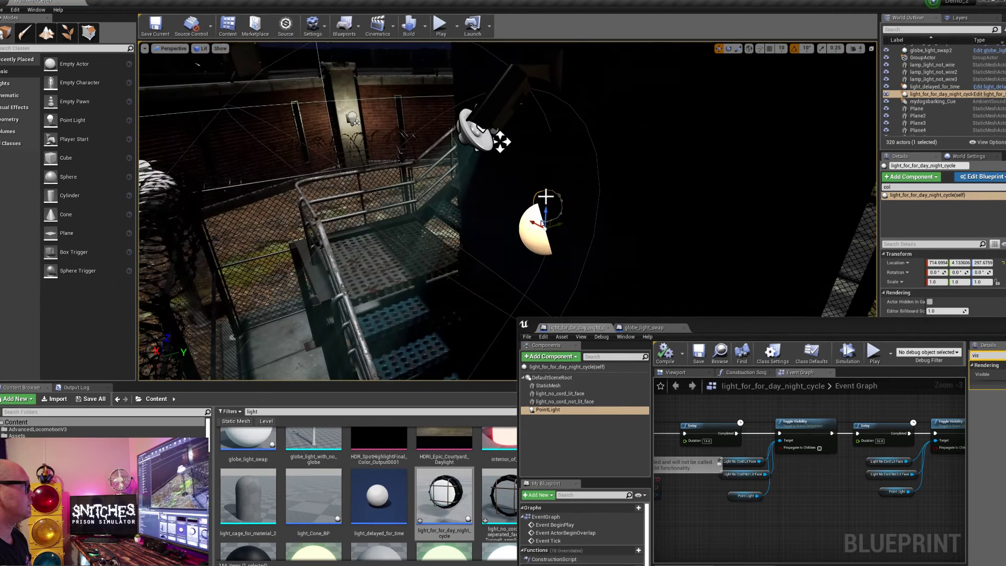
Step: Rotate the placed light half a turn about the vertical axis and centre it on the wall at Y about 2.74
click(728, 49)
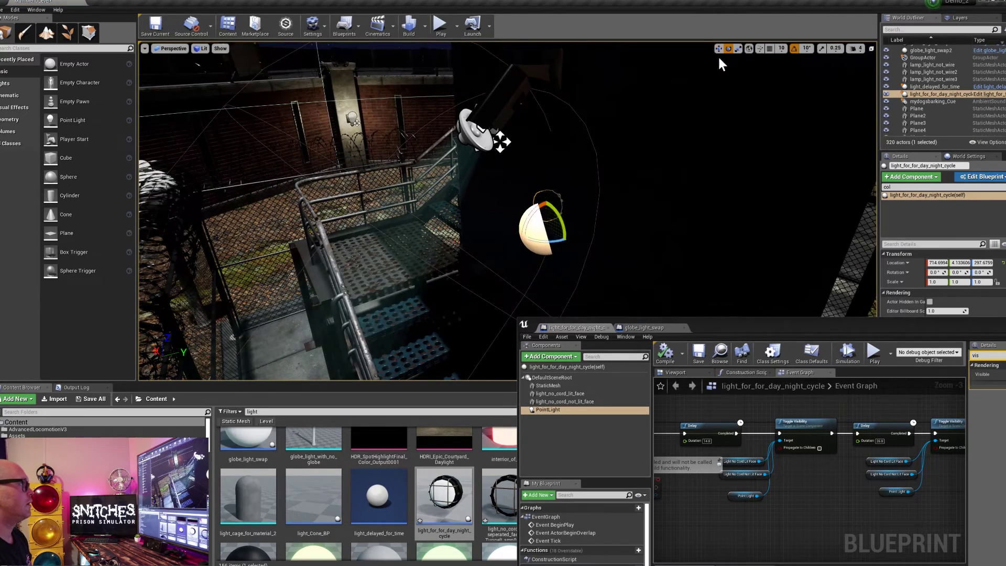
mouse_move(561, 242)
mouse_down()
mouse_move(536, 272)
mouse_move(548, 240)
mouse_up()
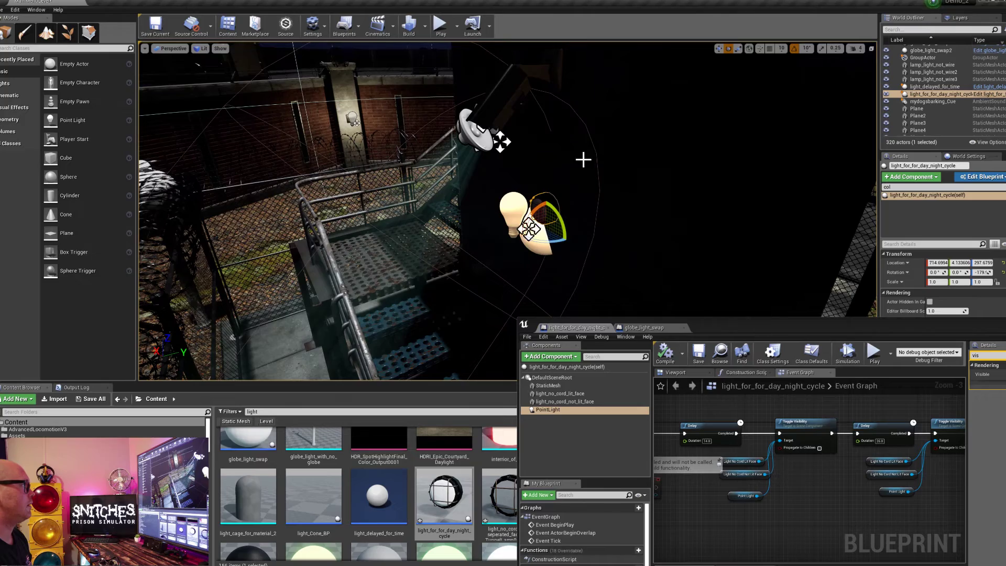
mouse_move(599, 174)
right_down()
mouse_move(544, 181)
mouse_move(614, 166)
right_up()
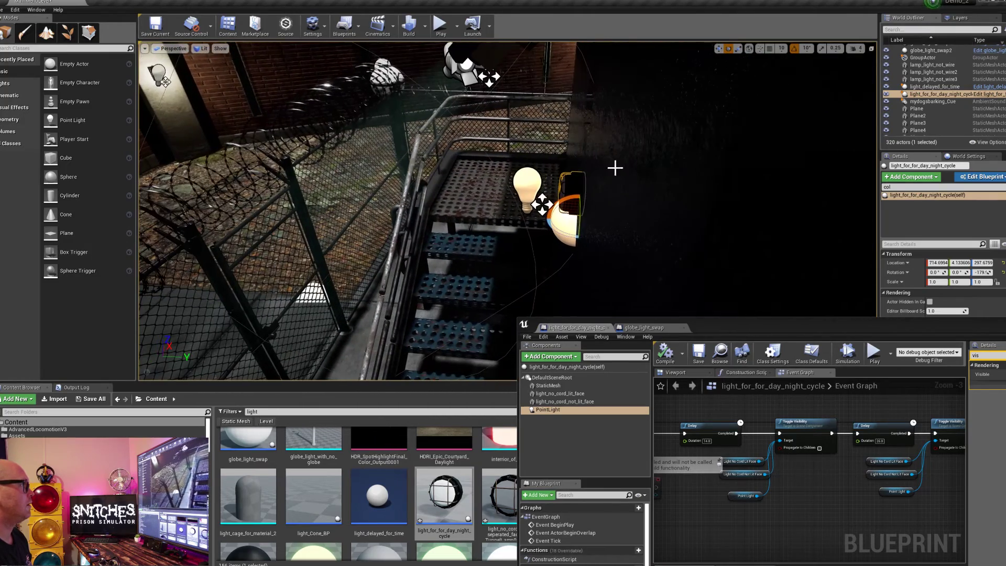
click(719, 48)
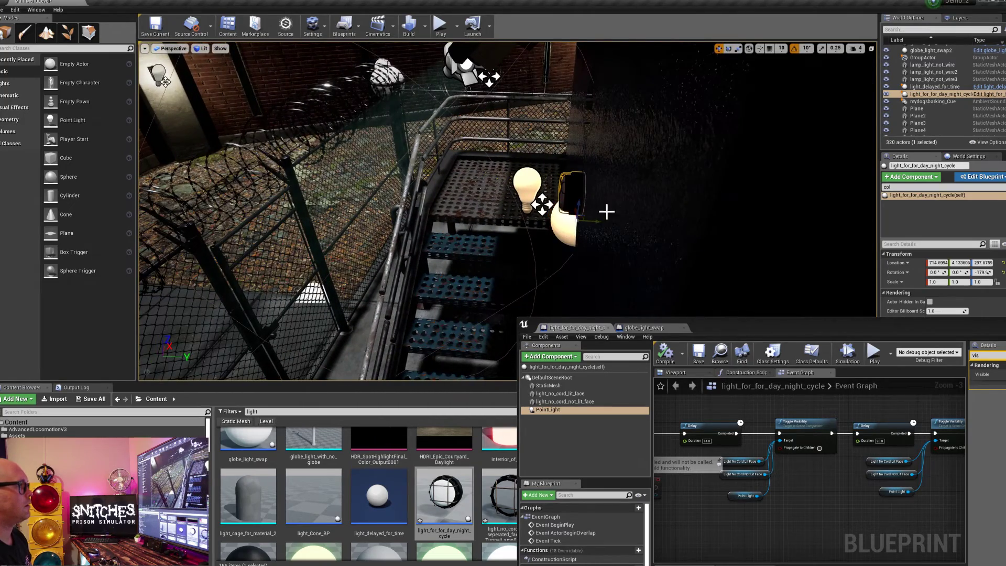
right_drag(599, 220, 591, 218)
drag(605, 226, 602, 226)
right_drag(602, 226, 492, 202)
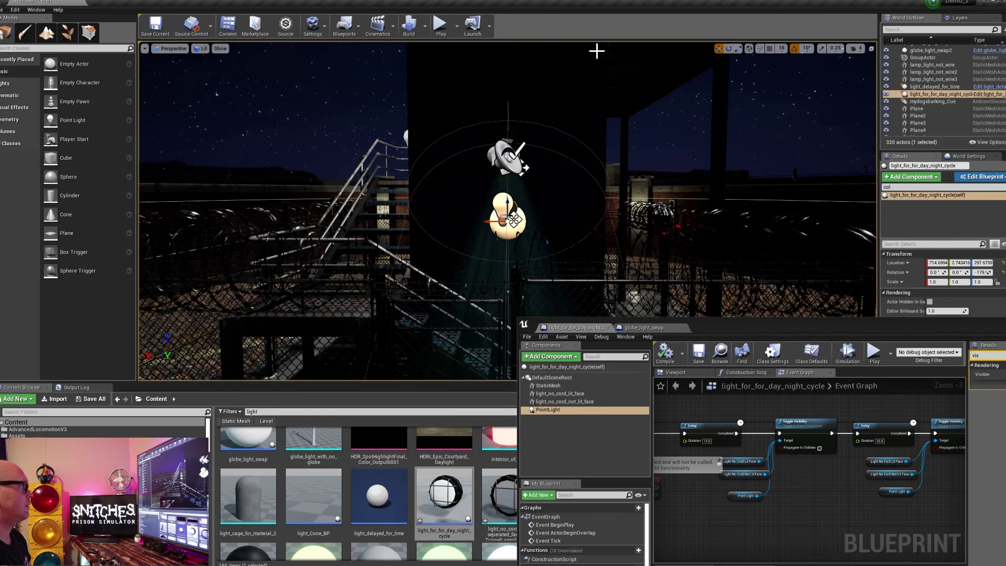
Step: Set Ultra_Dynamic_Sky_BP's Time Of Day to about 899
click(582, 59)
drag(893, 328, 702, 403)
drag(928, 320, 941, 320)
scroll(644, 242, up, 4)
right_drag(542, 223, 542, 244)
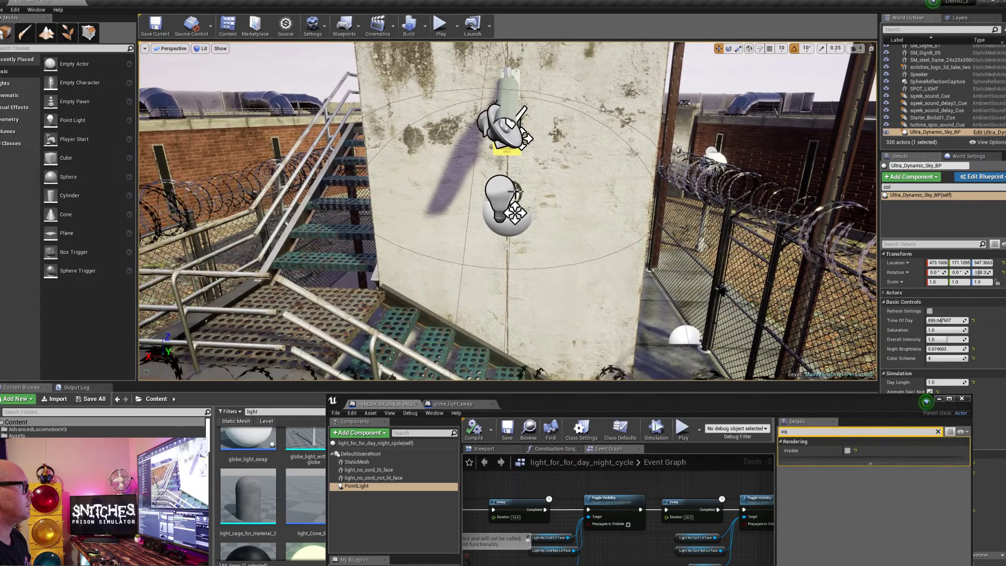
Step: Nudge the watchtower's day-night light to X about 717 and switch the viewport to game view
click(515, 193)
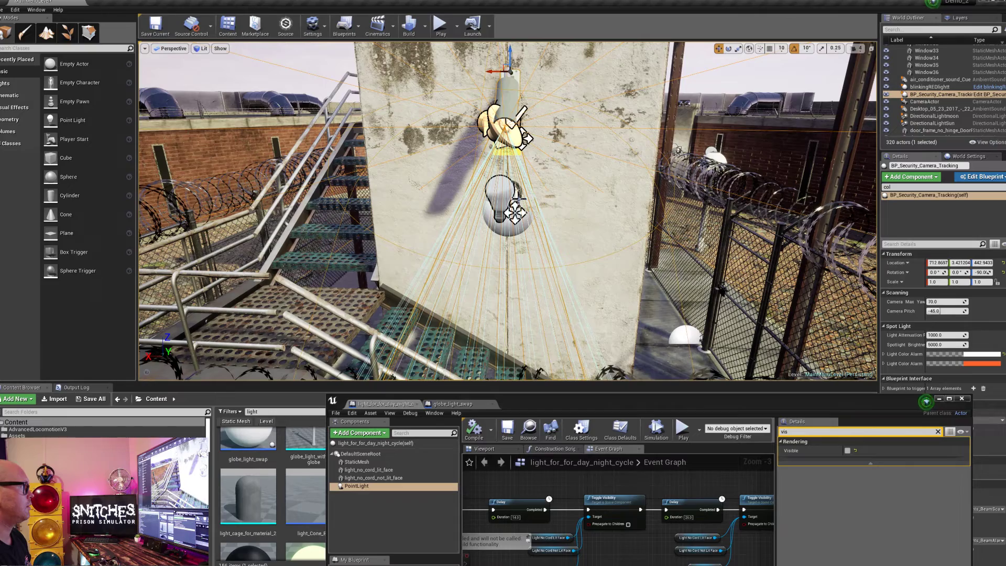
right_drag(517, 197, 479, 212)
click(533, 192)
right_drag(533, 191, 480, 173)
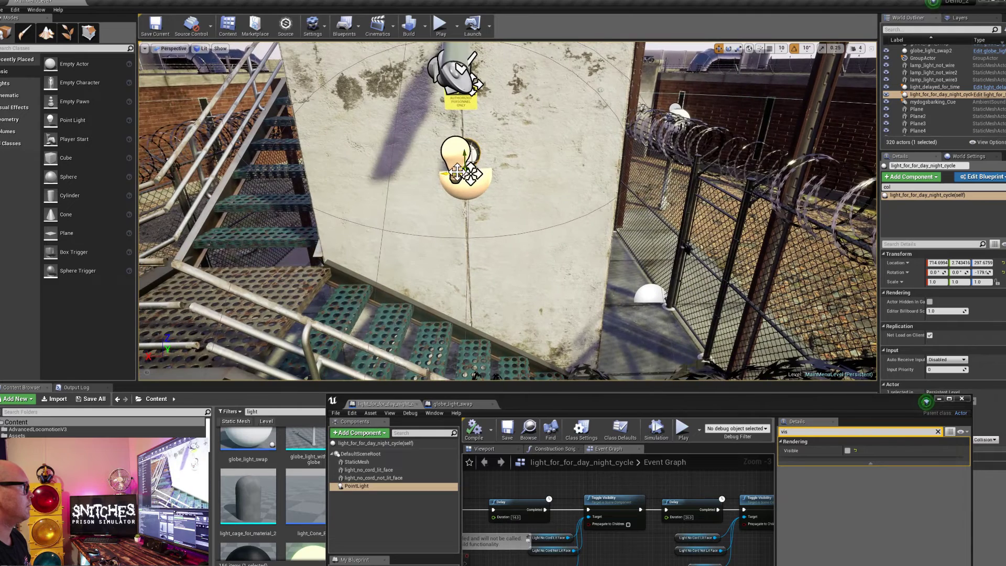
drag(471, 174, 467, 174)
key(g)
key(g)
key(g)
Step: Frame the whole watchtower, clear the Blueprint window from it, and set Ultra_Dynamic_Sky_BP's Time Of Day to 1200
scroll(511, 160, down, 4)
right_drag(552, 163, 578, 176)
scroll(555, 163, down, 6)
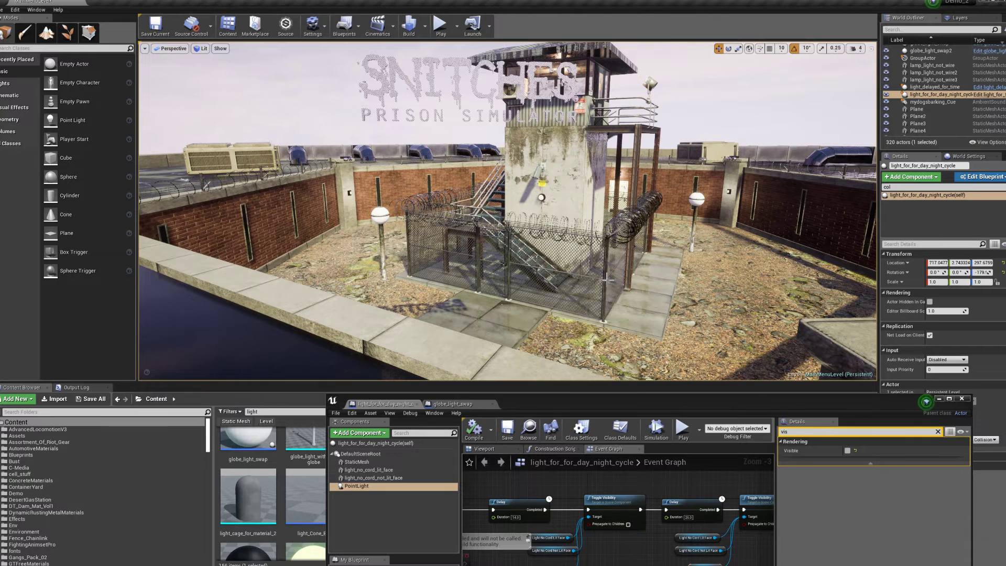
drag(615, 399, 566, 275)
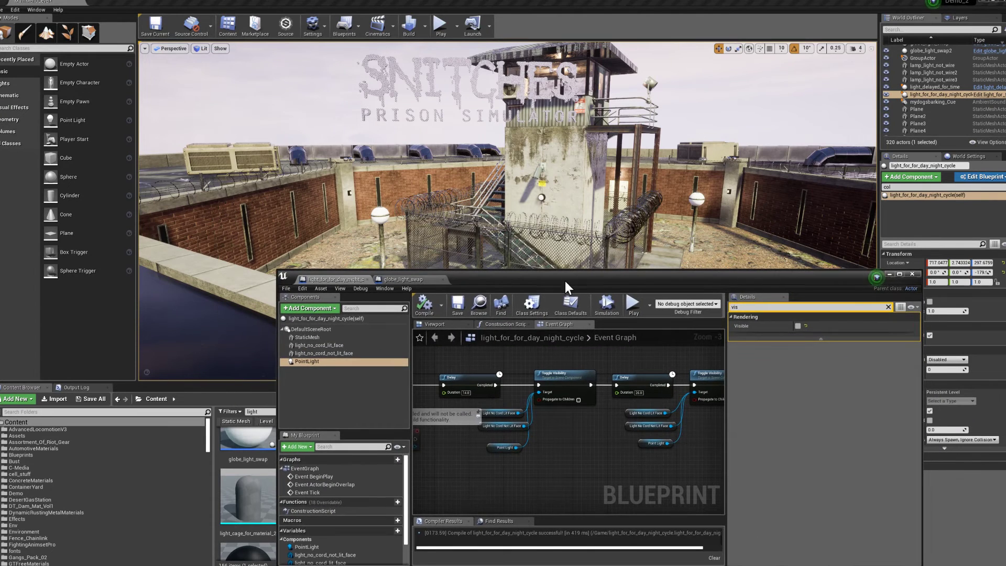
drag(553, 276, 446, 339)
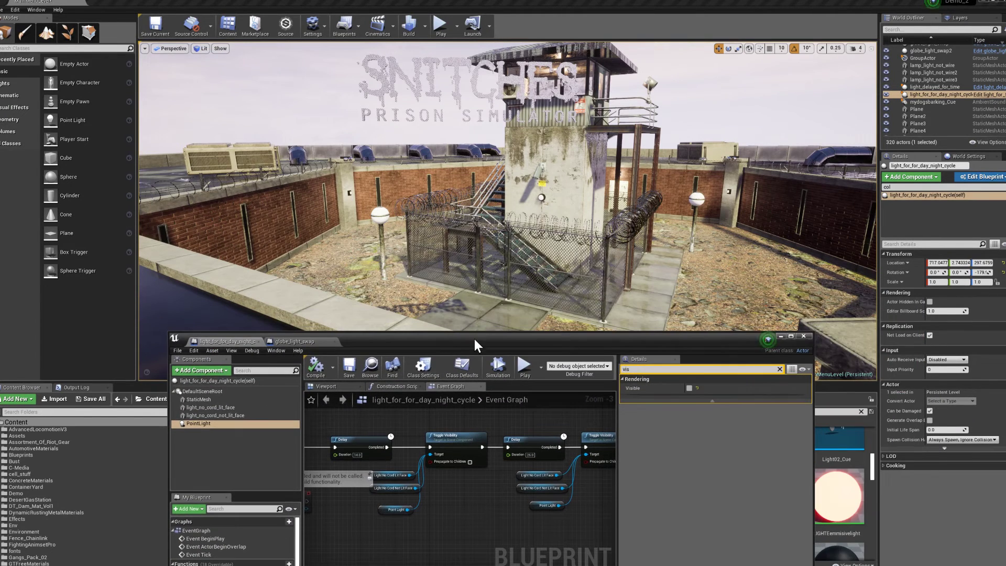
click(739, 77)
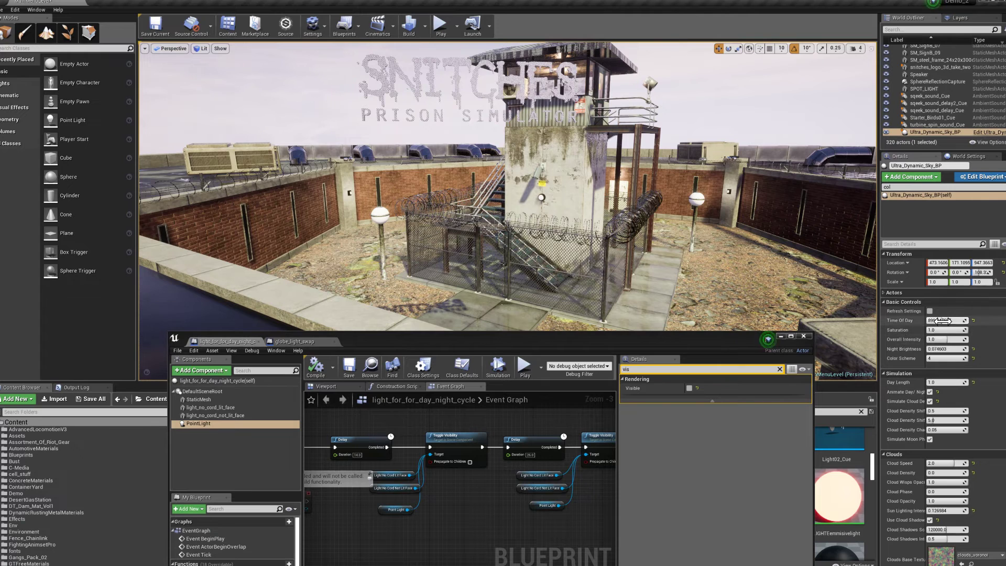
click(943, 318)
text(1200)
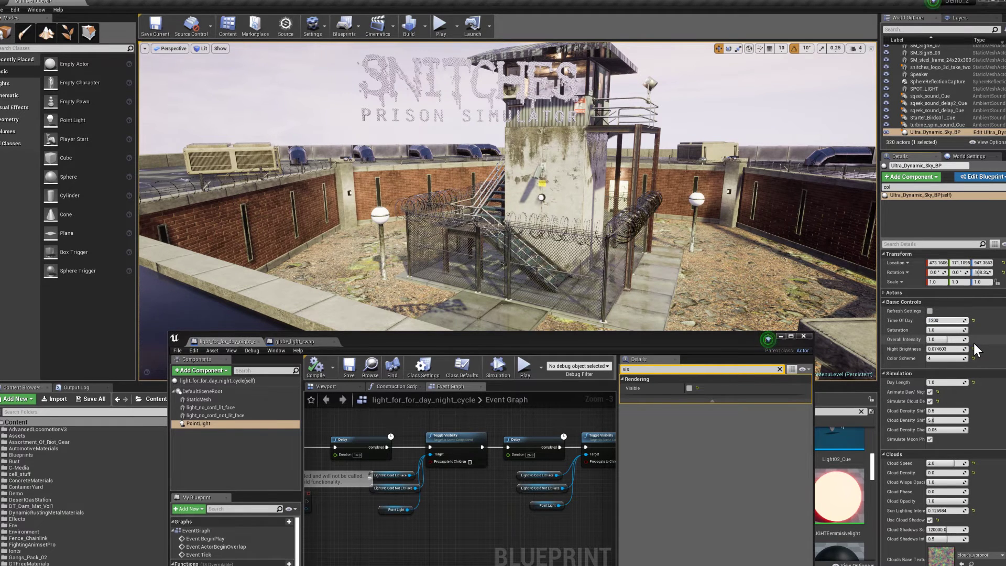
key(Return)
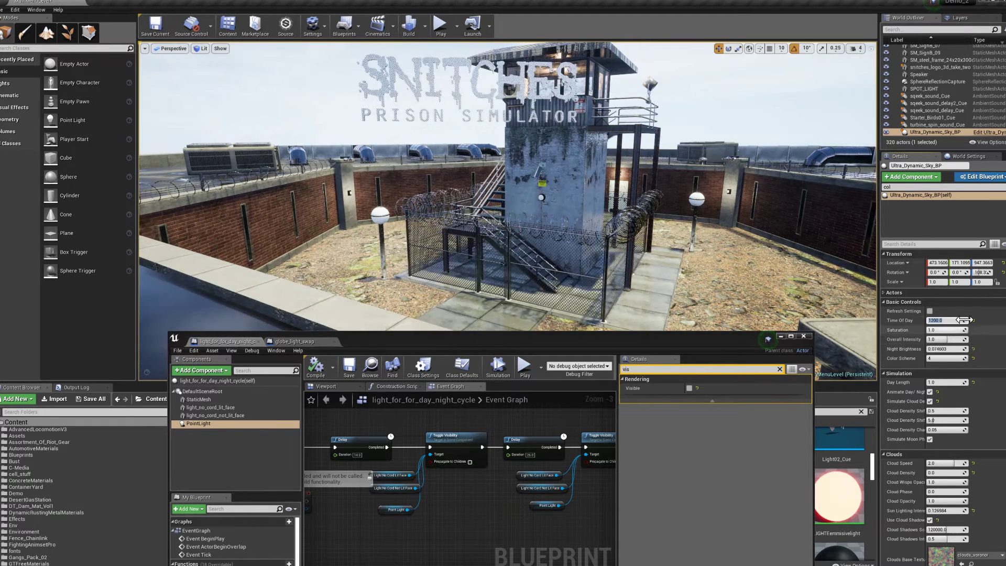
Step: Play the level to check the watchtower light through the day-night cycle, and quit back to the editor
click(440, 28)
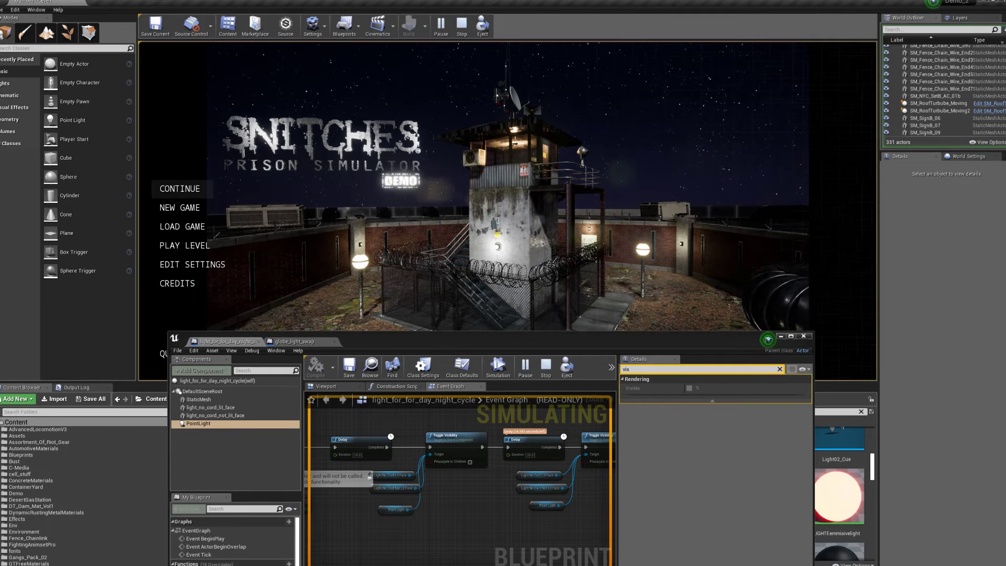
key(Escape)
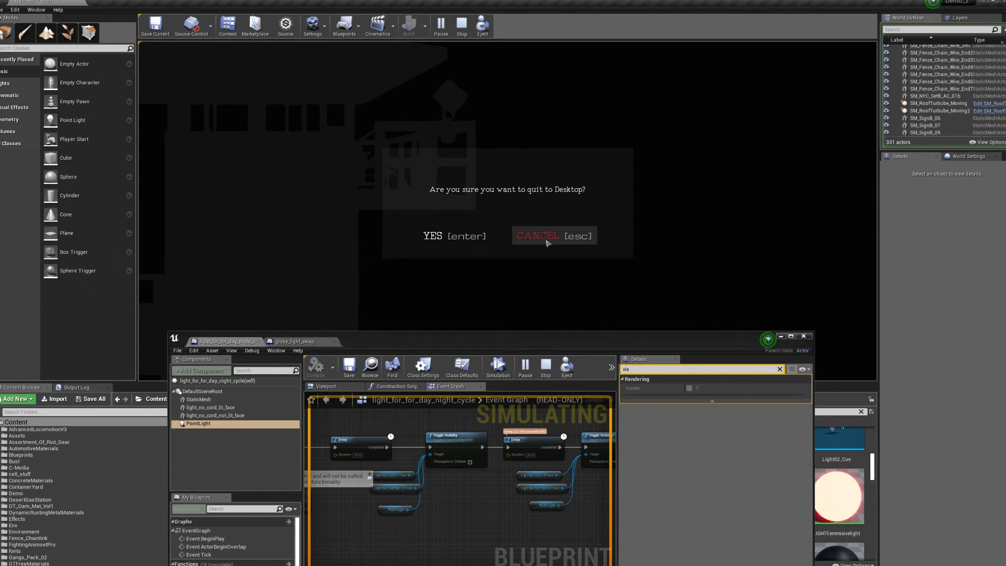
click(433, 236)
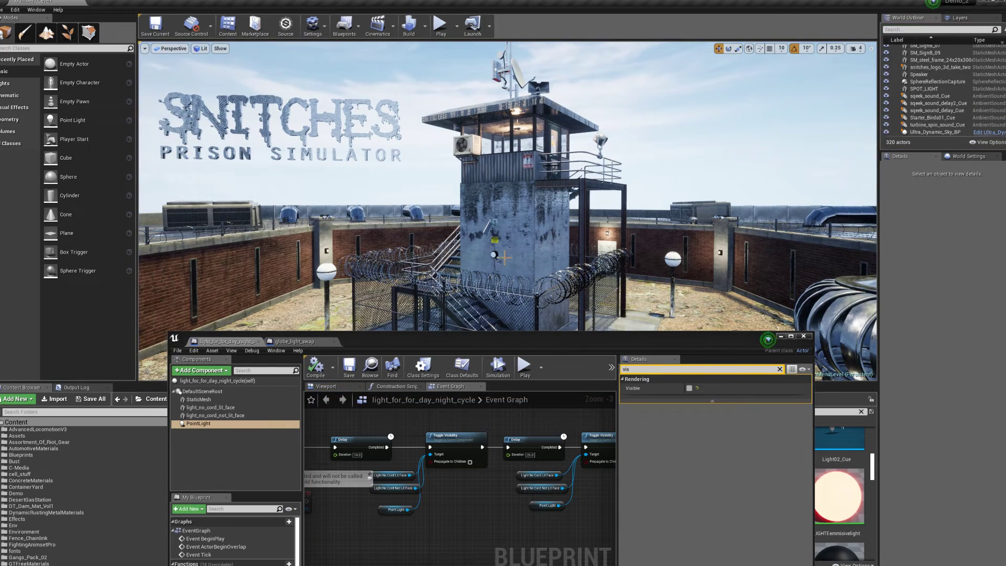
Step: Duplicate the watchtower's day-night light and move the copy to the gate-side wall, at X about -544
click(494, 255)
right_drag(478, 225, 493, 248)
middle_drag(478, 223, 461, 215)
alt+drag(460, 205, 497, 206)
right_drag(497, 207, 505, 230)
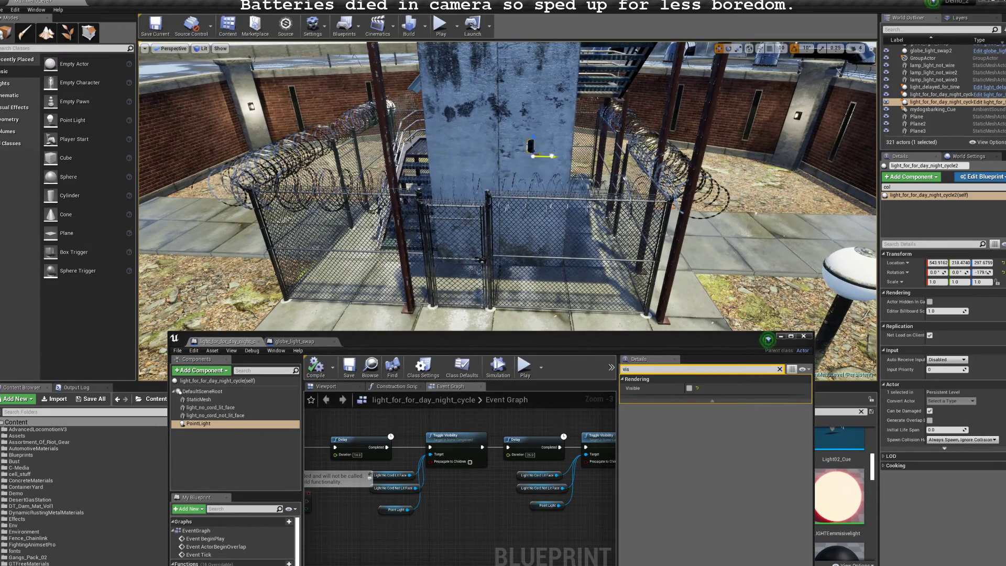
mouse_move(518, 161)
mouse_down()
mouse_move(547, 157)
mouse_move(514, 156)
mouse_up()
Step: Turn the copy to face out from the gate-side wall, lower it to Z about 177, and duplicate it higher up the wall
click(729, 48)
click(719, 49)
right_drag(497, 137, 491, 93)
right_drag(577, 186, 577, 186)
drag(596, 188, 597, 188)
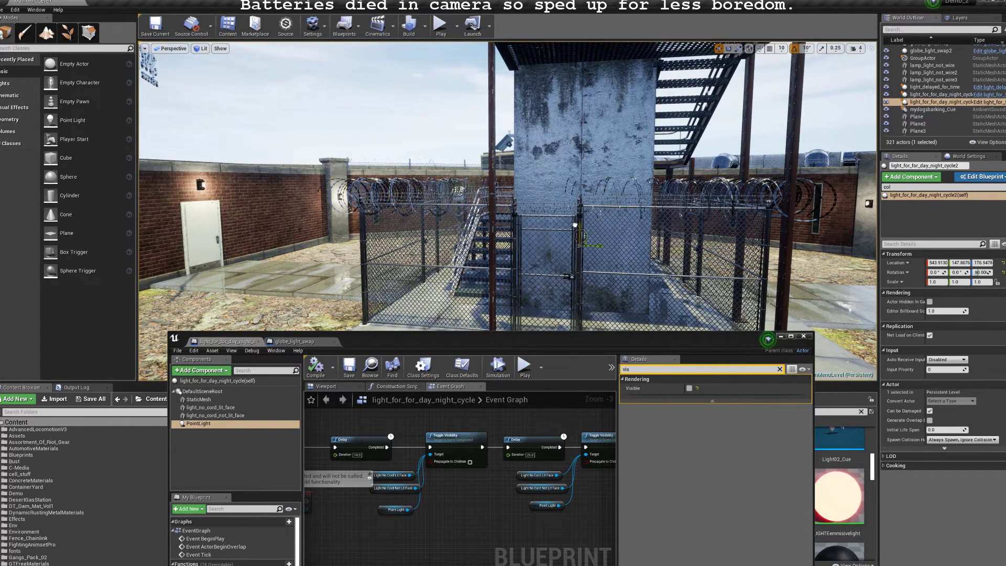
alt+drag(579, 211, 581, 86)
right_drag(581, 87, 581, 87)
Step: Select the static wall lamps around the prison yard together
click(794, 138)
right_drag(794, 137, 801, 112)
ctrl+click(746, 142)
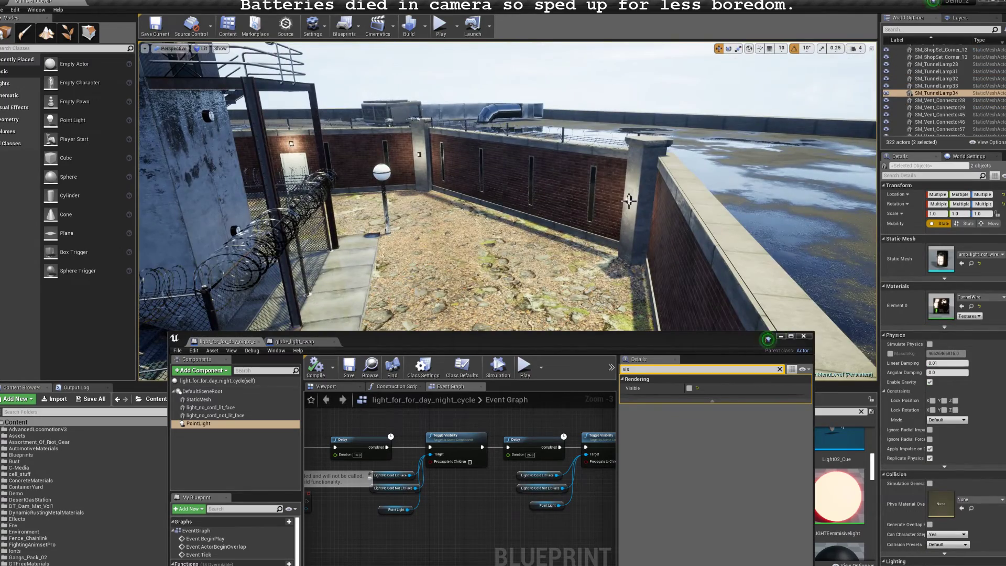
ctrl+click(628, 200)
right_drag(621, 215, 621, 215)
ctrl+click(609, 206)
ctrl+click(501, 192)
right_drag(501, 191, 622, 196)
ctrl+click(713, 178)
right_drag(713, 178, 713, 178)
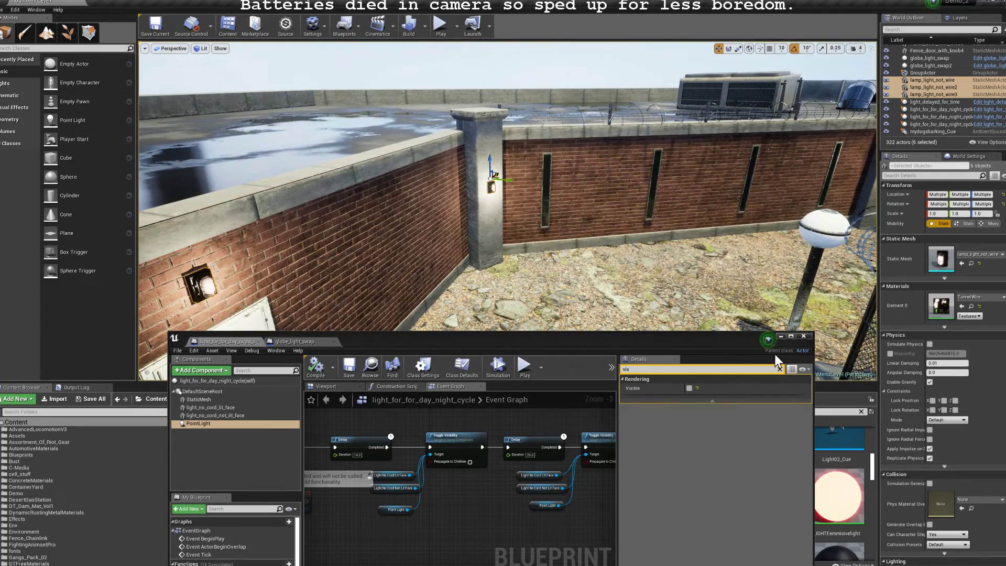
Step: Close the Blueprint editor and try to assign light_for_for_day_night_cycle as the Static Mesh of the corner-pillar lamp
click(803, 336)
click(491, 182)
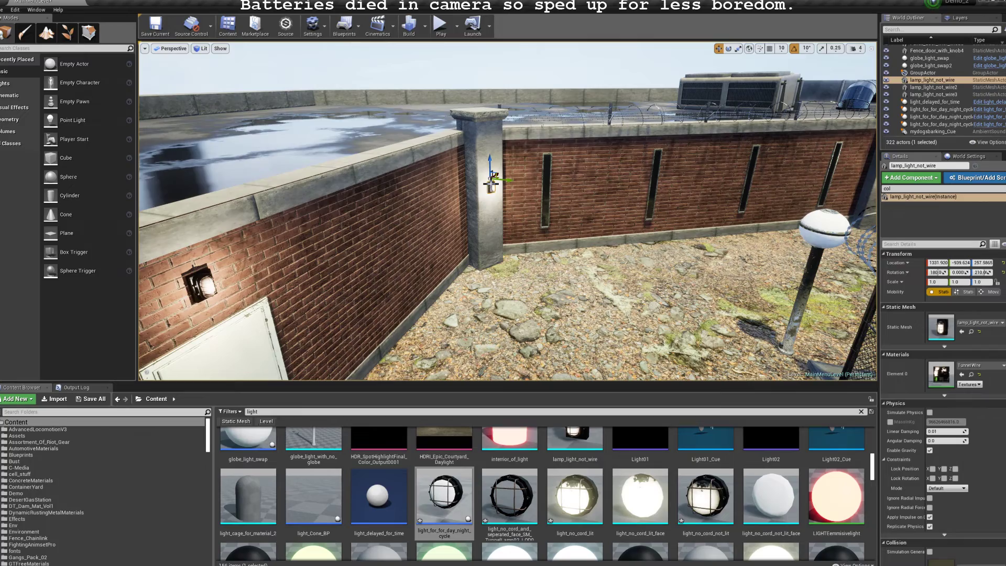
drag(455, 476, 936, 326)
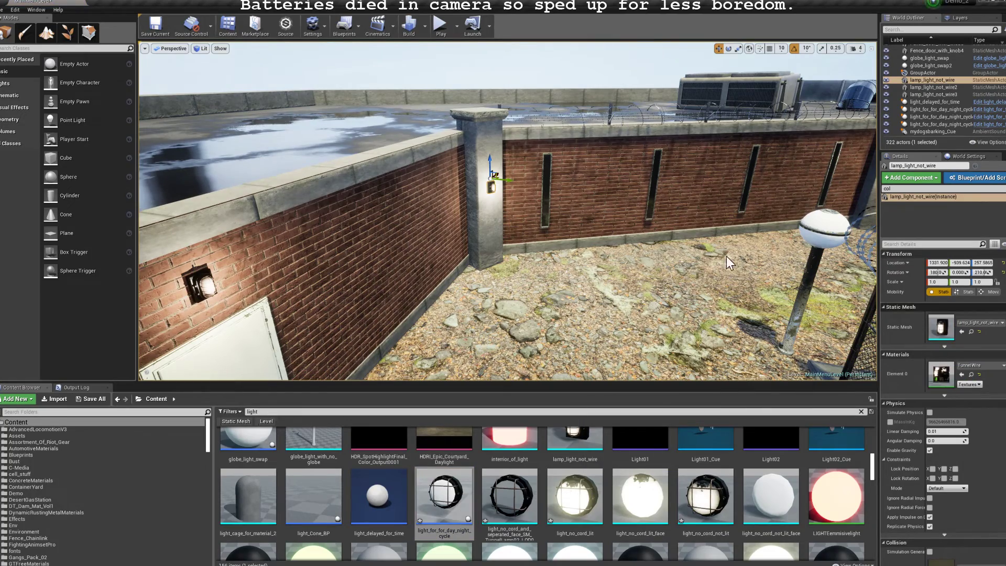
Step: Replace the corner pillar's static lamp and its standalone point light with a light_for_for_day_night_cycle actor
scroll(524, 190, up, 3)
right_drag(525, 190, 589, 219)
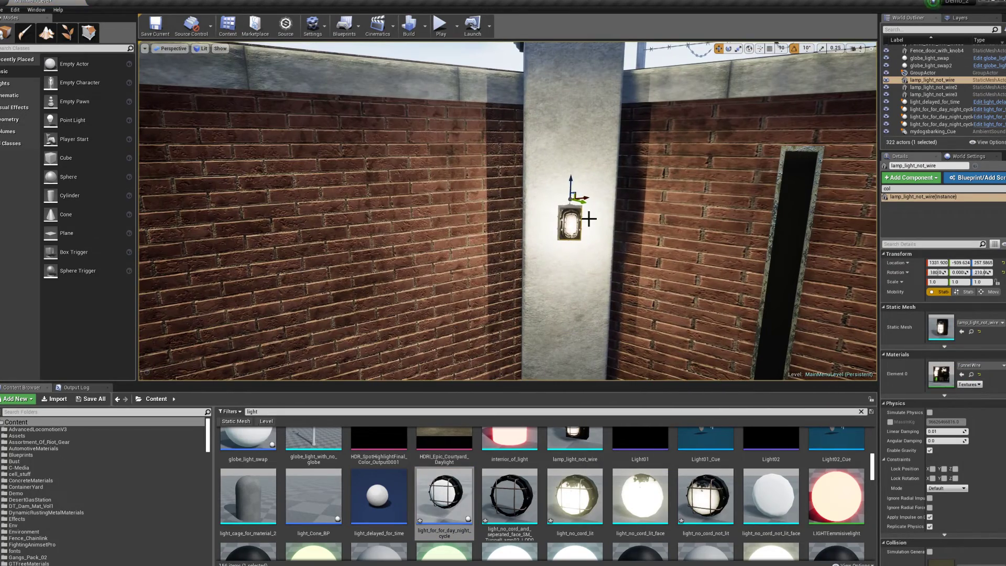
key(Delete)
drag(444, 495, 568, 213)
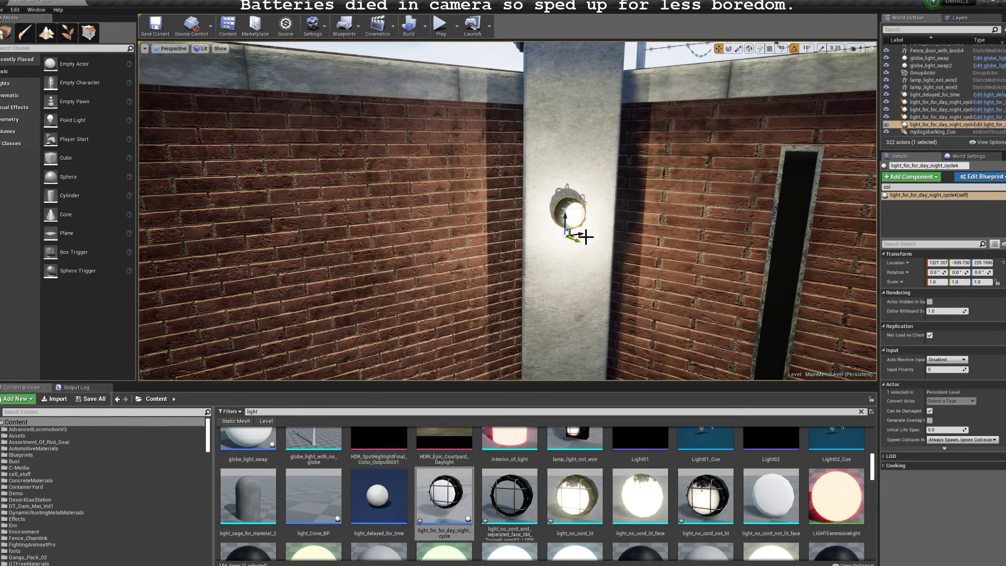
scroll(585, 236, up, 2)
key(Delete)
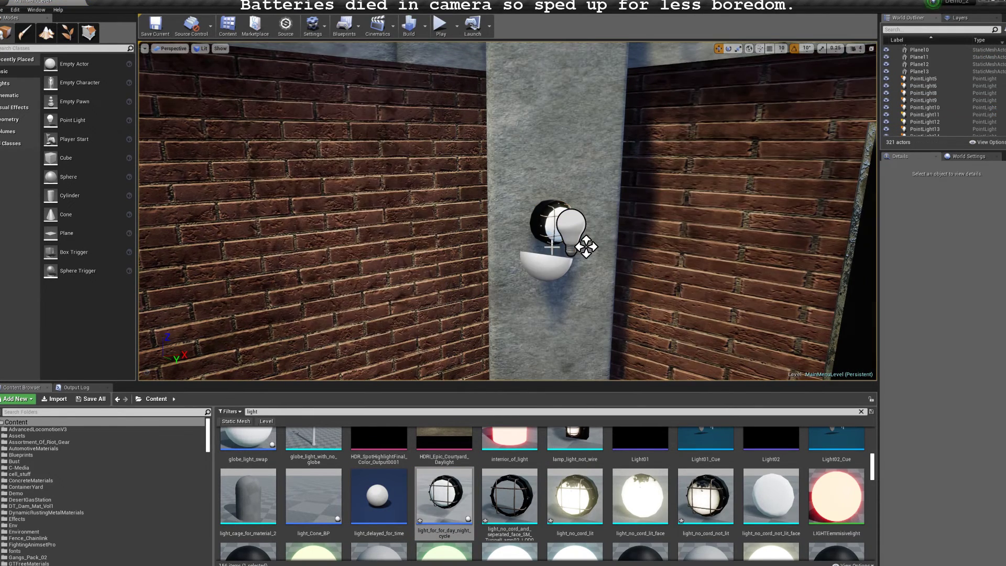
Step: Rotate the new corner-pillar light and align it with the pillar's face
click(586, 246)
click(726, 50)
right_drag(647, 162, 626, 177)
drag(540, 199, 513, 195)
right_drag(618, 189, 655, 131)
click(718, 49)
right_drag(722, 132, 796, 123)
Step: Delete the standalone point light at the next pillar, and place and orient a light_for_for_day_night_cycle actor there
click(570, 236)
key(Delete)
right_drag(600, 265, 545, 289)
drag(442, 494, 534, 196)
right_drag(539, 183, 605, 147)
drag(620, 157, 631, 155)
click(719, 48)
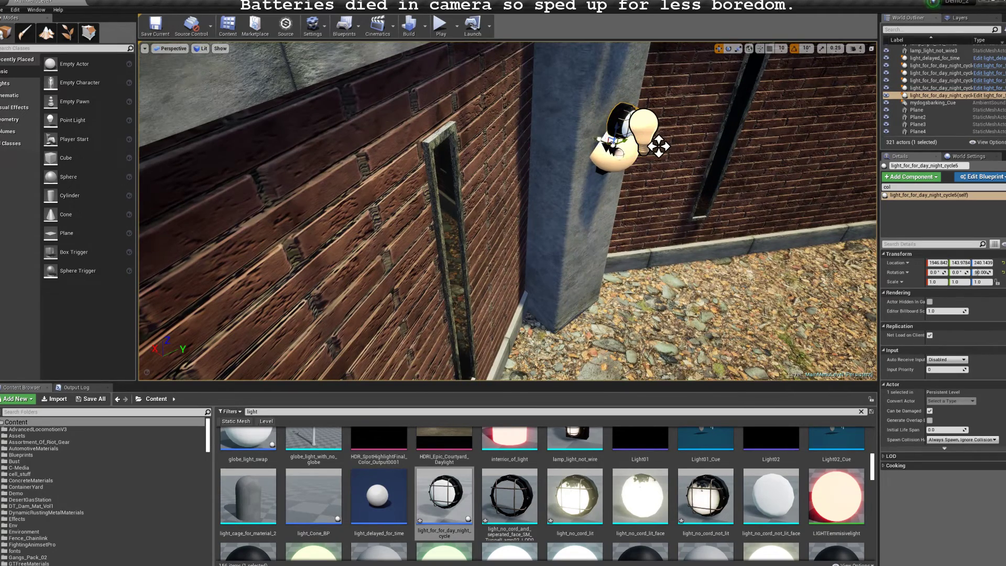
Step: Delete the old static lamp behind the new light and move the new light into its place on the pillar
click(609, 148)
key(Delete)
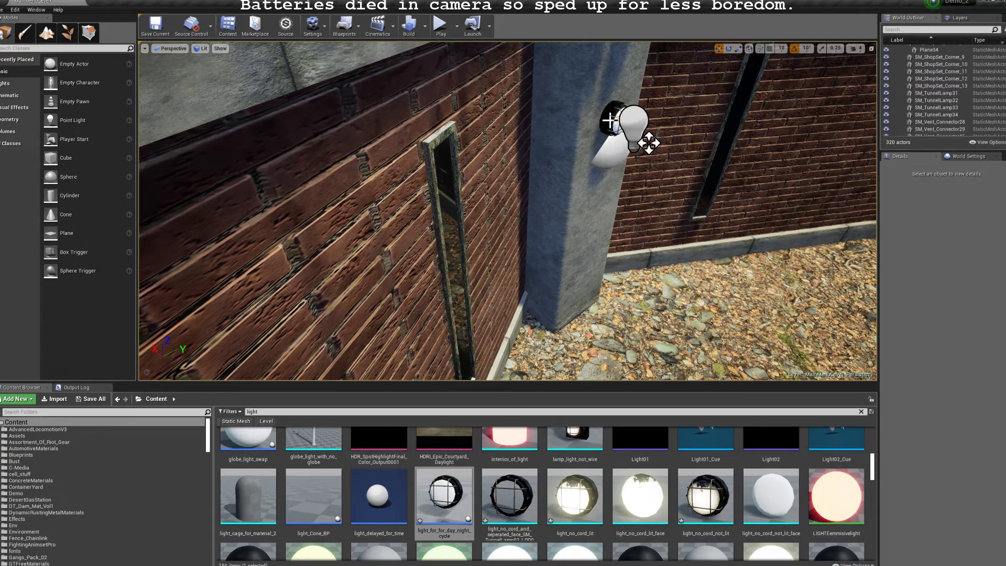
click(609, 148)
drag(609, 120, 602, 156)
right_drag(630, 156, 624, 177)
Step: Delete the remaining standalone point lights above the doors and beside the pillars around the prison yard
click(569, 227)
key(Delete)
right_drag(678, 289, 671, 292)
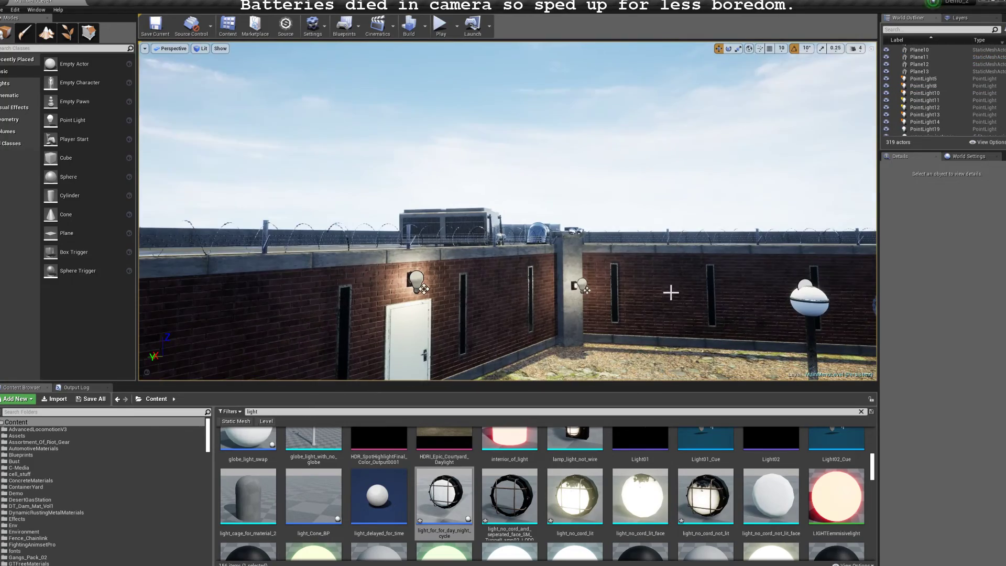
click(415, 278)
key(Delete)
click(581, 285)
key(Delete)
right_drag(581, 285, 581, 285)
click(405, 283)
key(Delete)
right_drag(404, 283, 405, 283)
click(484, 274)
key(Delete)
right_drag(487, 277, 487, 277)
click(423, 252)
key(Delete)
right_drag(423, 251, 460, 245)
Step: Place a light_for_for_day_night_cycle actor at the next corner pillar and rotate it 70 degrees to face outward
click(387, 250)
alt+shift+drag(394, 253, 643, 253)
right_drag(644, 253, 643, 253)
alt+shift+drag(539, 256, 484, 226)
right_drag(484, 226, 547, 296)
key(e)
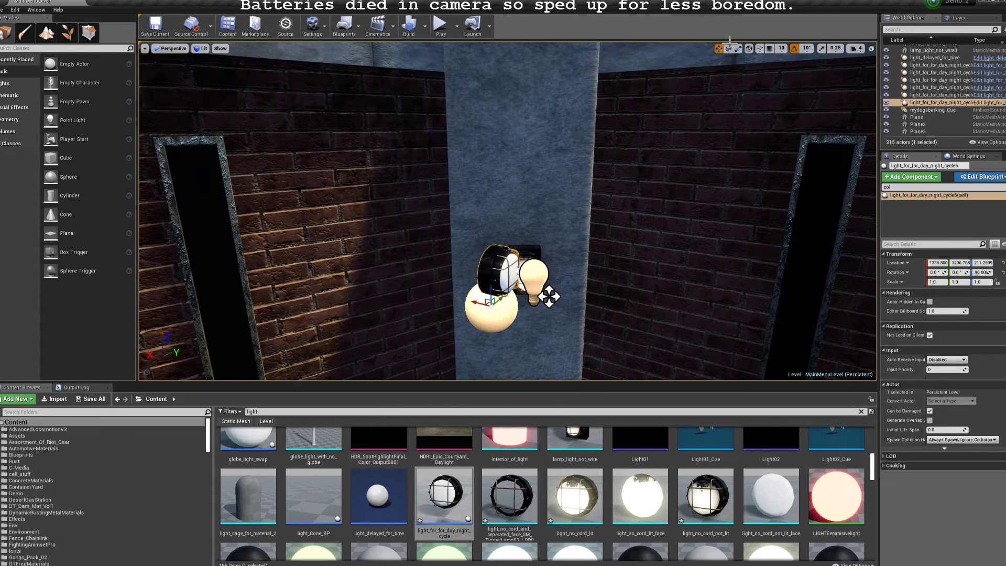
drag(548, 297, 538, 303)
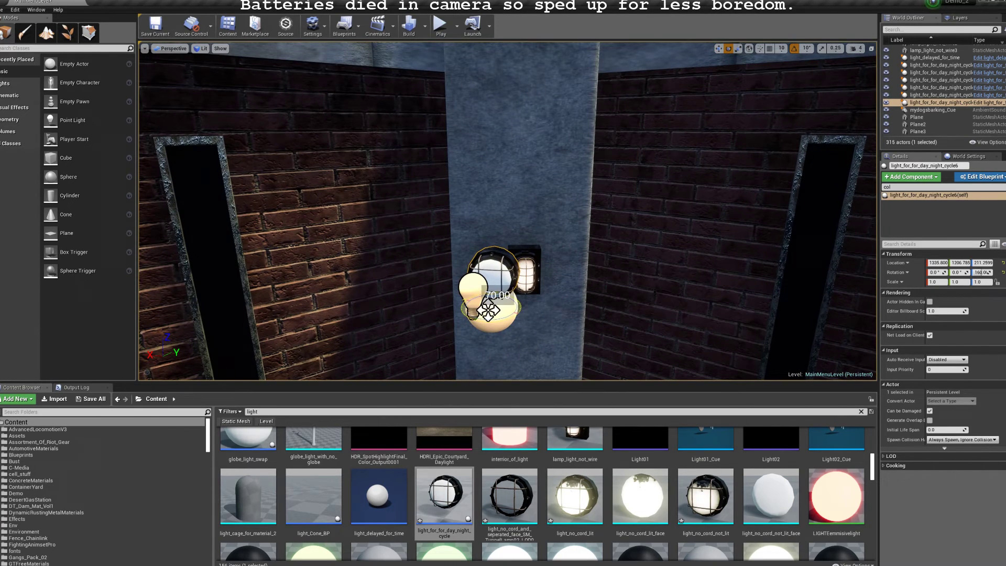
Step: Move the new light against the corner pillar in front of the old static tunnel lamp and delete that lamp
right_drag(493, 229, 577, 279)
key(w)
drag(595, 266, 561, 237)
right_drag(560, 238, 534, 257)
drag(533, 256, 541, 259)
right_drag(541, 259, 491, 277)
drag(495, 281, 491, 275)
right_drag(491, 274, 388, 261)
click(502, 297)
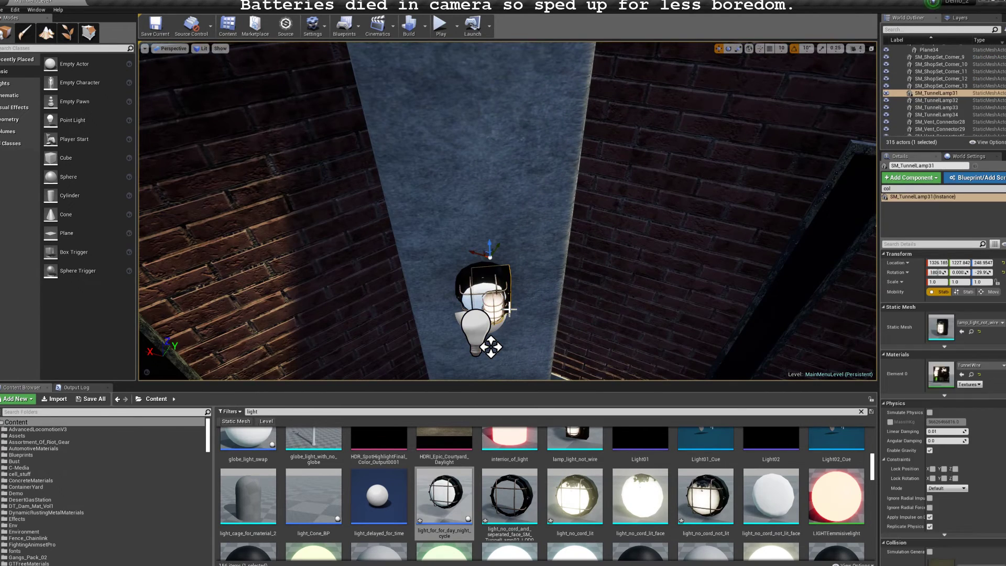
key(Delete)
Step: Adjust the light on the corner pillar and place a copy of it in front of the neighbouring door
click(492, 295)
drag(462, 309, 465, 311)
right_drag(420, 278, 382, 316)
alt+shift+drag(271, 331, 414, 310)
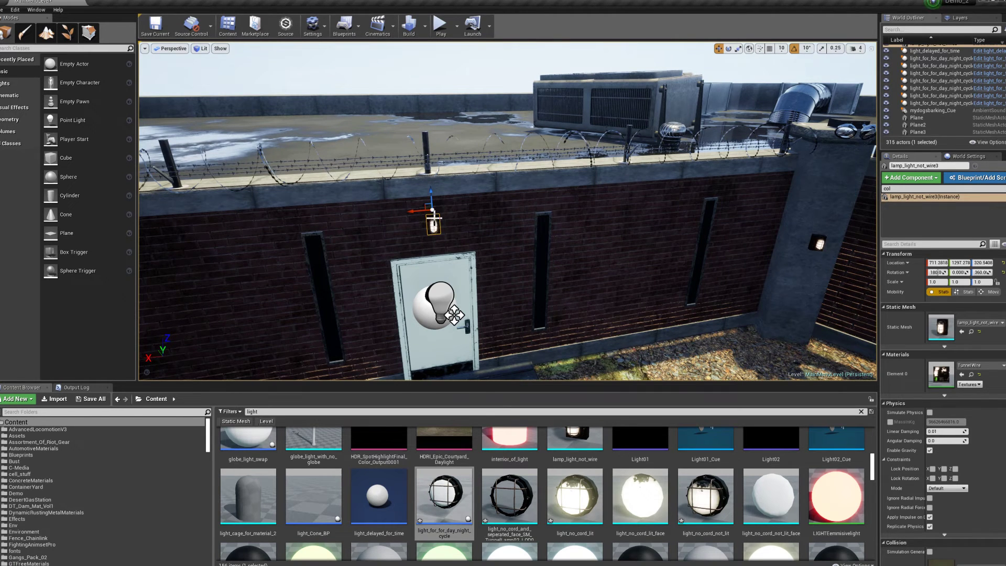
right_drag(463, 236, 583, 255)
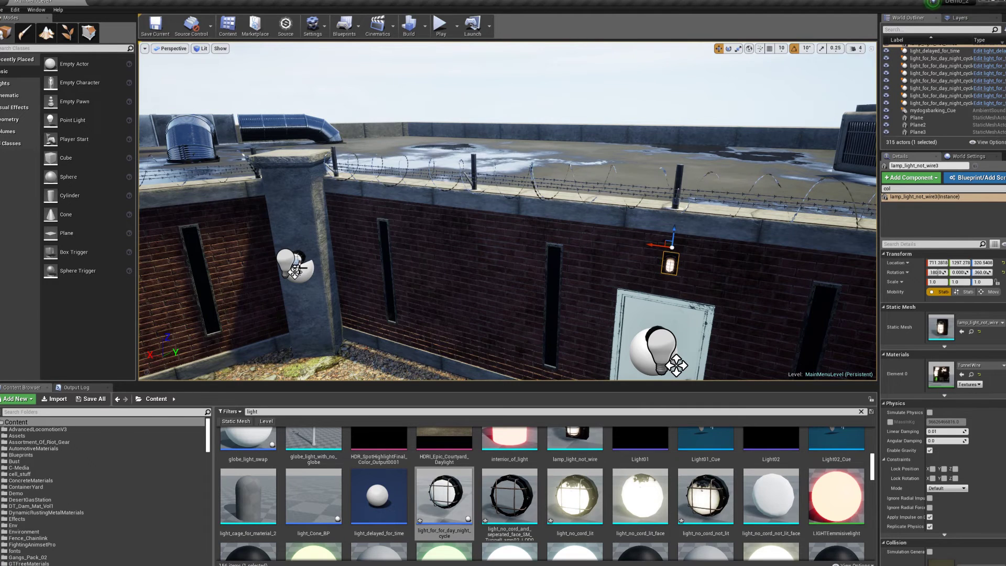
right_drag(471, 248, 514, 274)
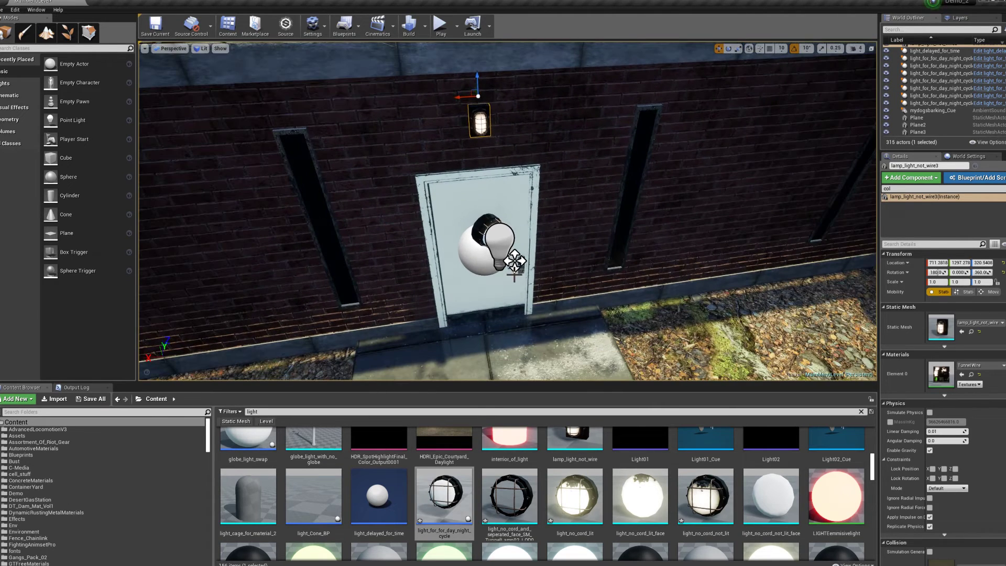
Step: Rotate the copied light at the door to about -179 degrees so it faces straight out from the wall
click(491, 228)
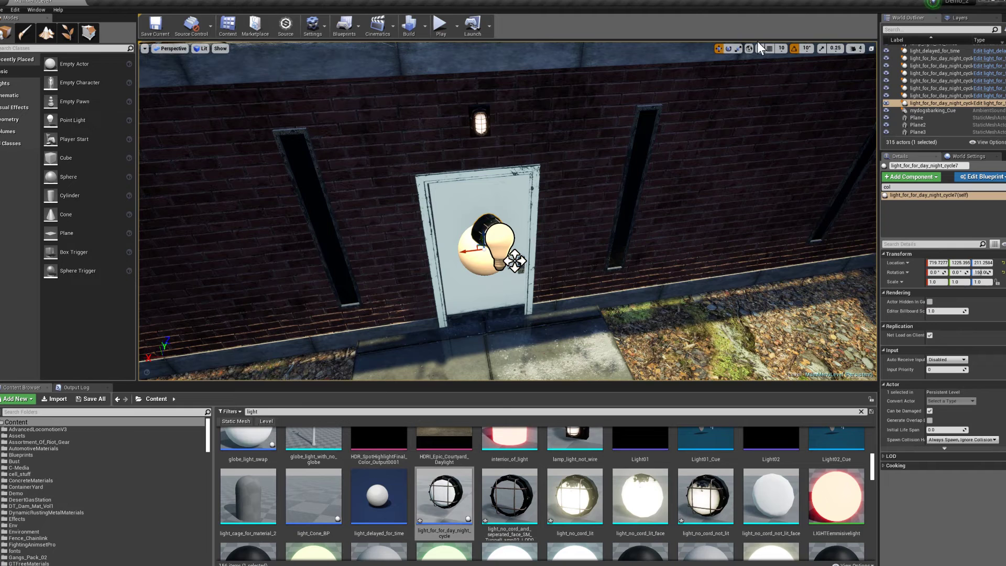
click(728, 49)
drag(473, 270, 497, 271)
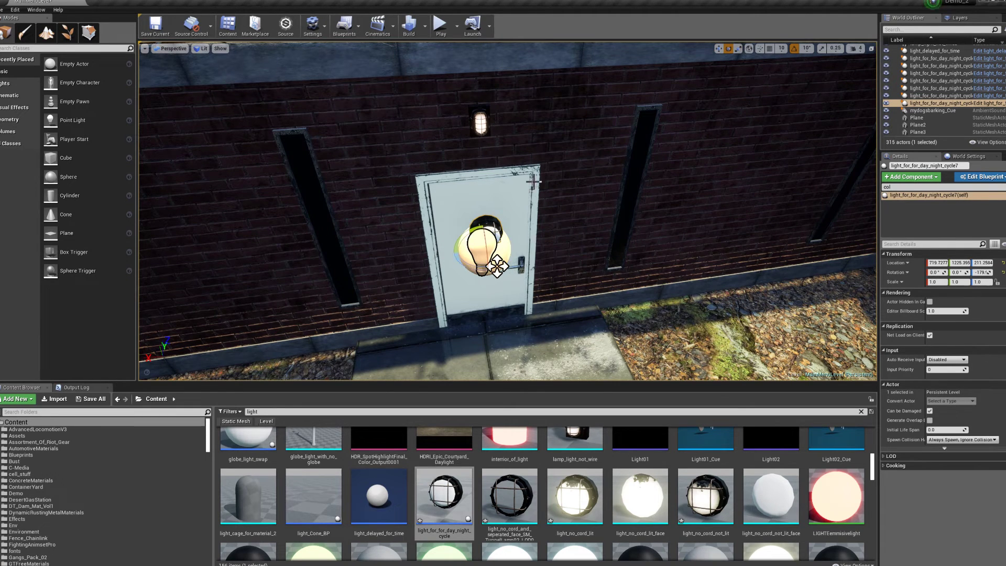
Step: Move the door light up and back onto the brick wall above the door, beside the old lamp
right_drag(537, 212, 610, 251)
key(a)
click(719, 49)
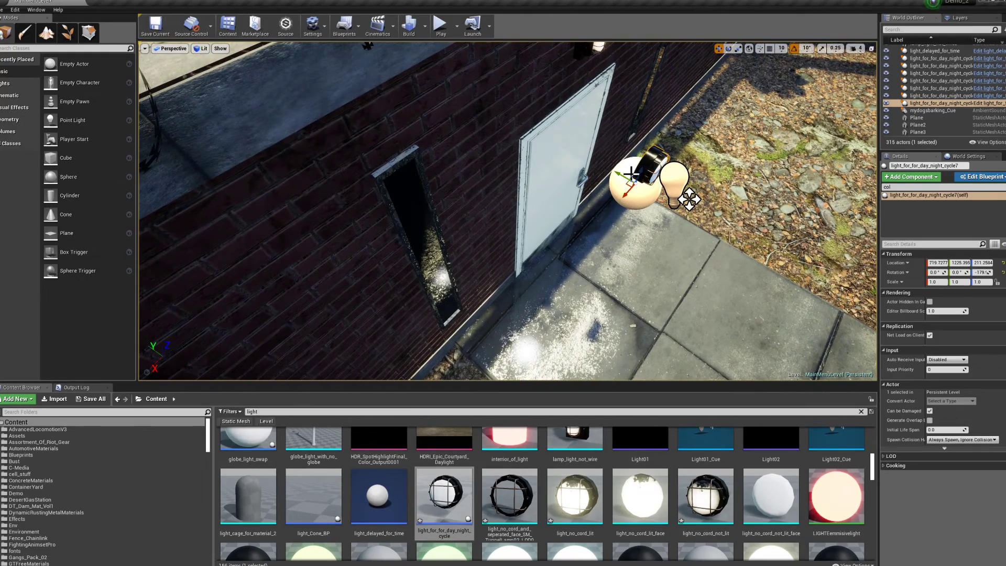
drag(620, 173, 563, 63)
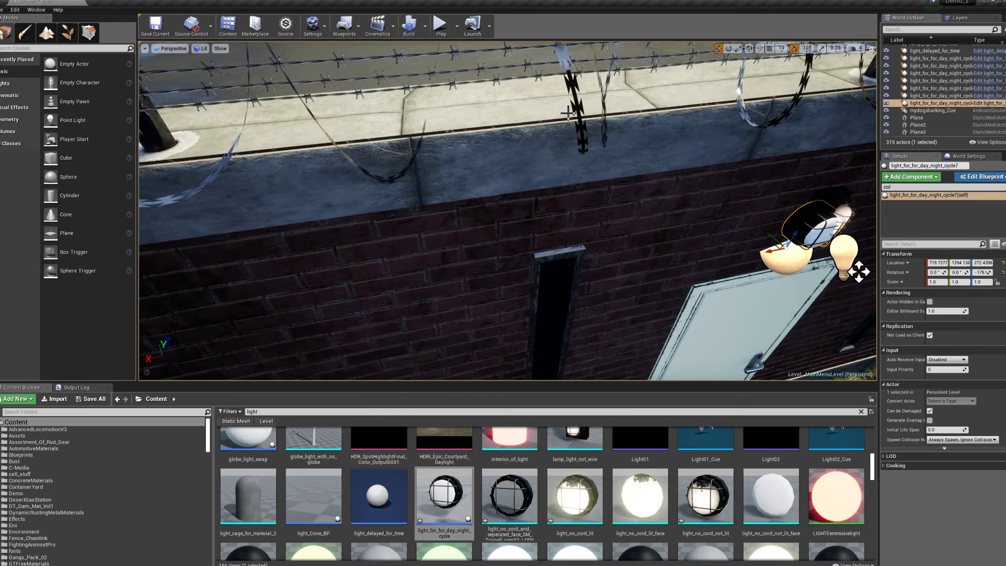
right_drag(571, 115, 618, 131)
right_drag(551, 150, 540, 188)
drag(473, 198, 473, 184)
Step: Delete the old static lamp above the door and shift the new light into its place
click(478, 193)
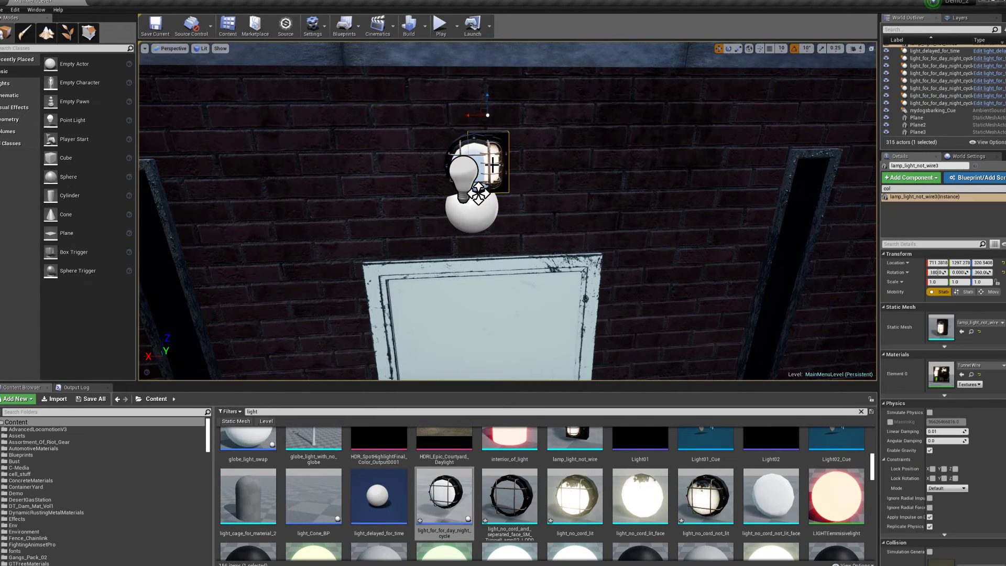
key(Delete)
click(479, 194)
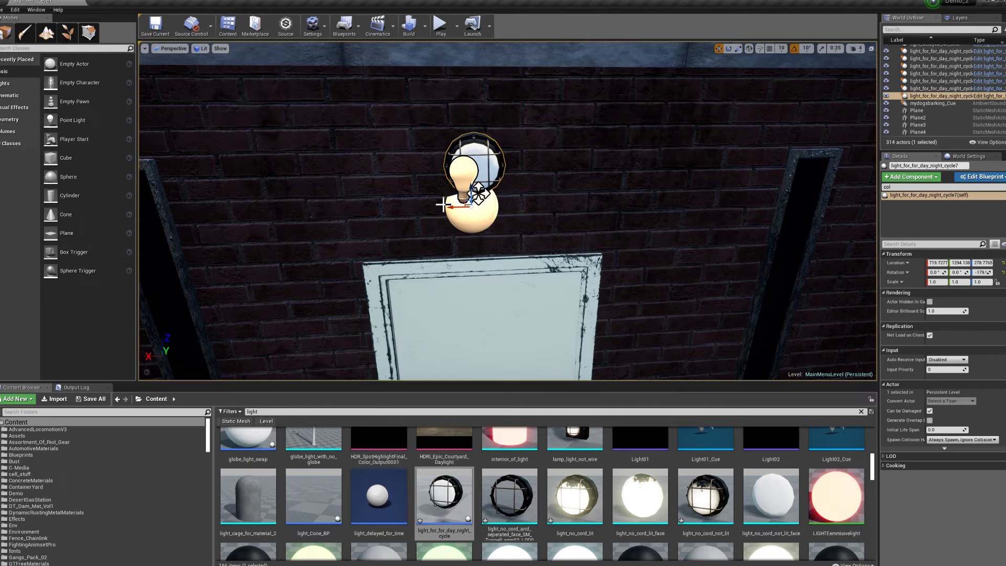
drag(451, 207, 461, 207)
scroll(454, 195, down, 6)
right_drag(454, 196, 444, 184)
right_drag(291, 237, 299, 233)
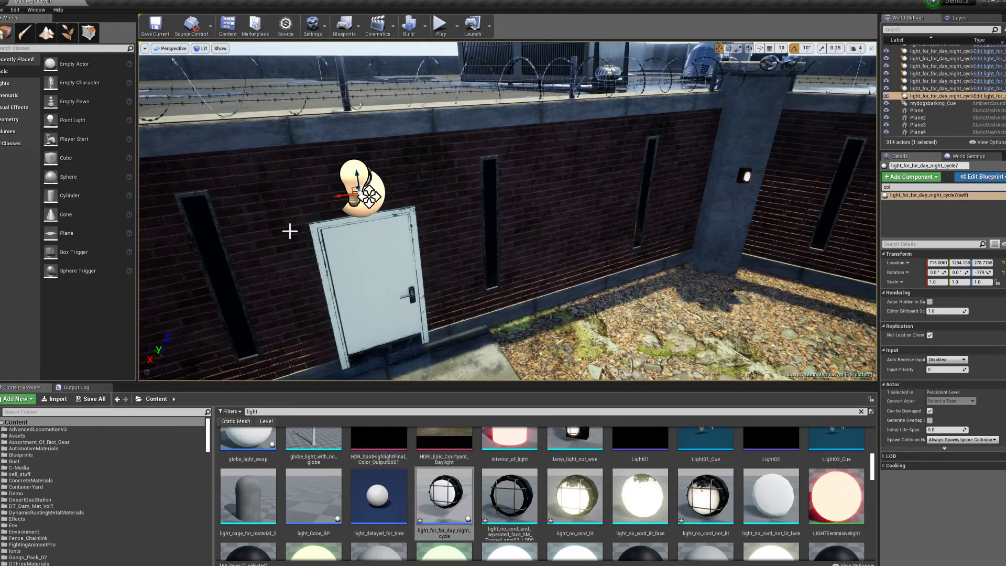
alt+shift+drag(369, 196, 373, 186)
mouse_move(377, 173)
right_down()
mouse_move(375, 159)
mouse_move(339, 159)
mouse_move(381, 170)
right_up()
Step: Copy the light above the door to the next corner pillar along the wall
right_drag(265, 213, 339, 196)
drag(346, 206, 428, 216)
right_drag(429, 216, 649, 303)
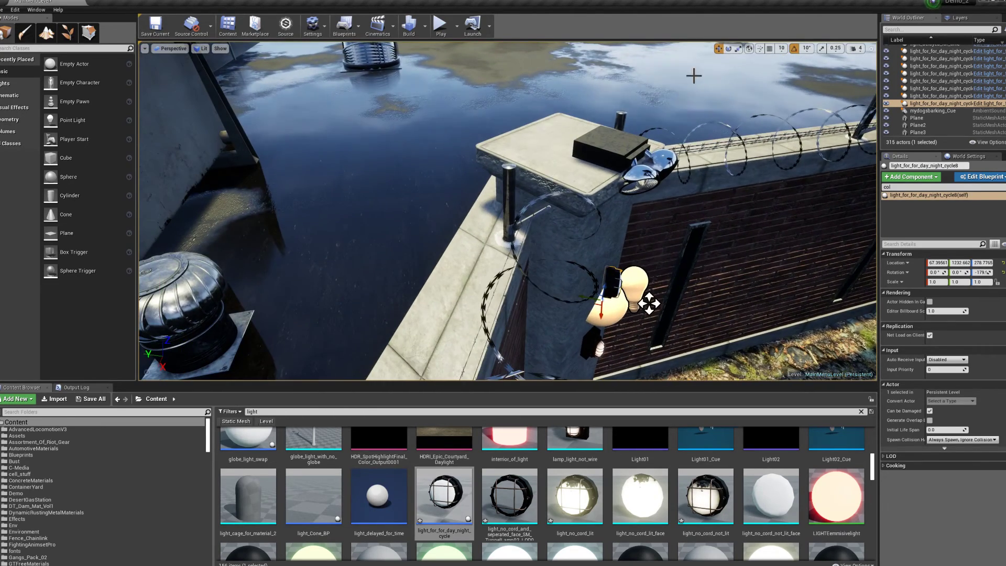
Step: Rotate the copied pillar light to about -149 degrees and nudge it toward the pillar
click(728, 48)
drag(649, 303, 641, 318)
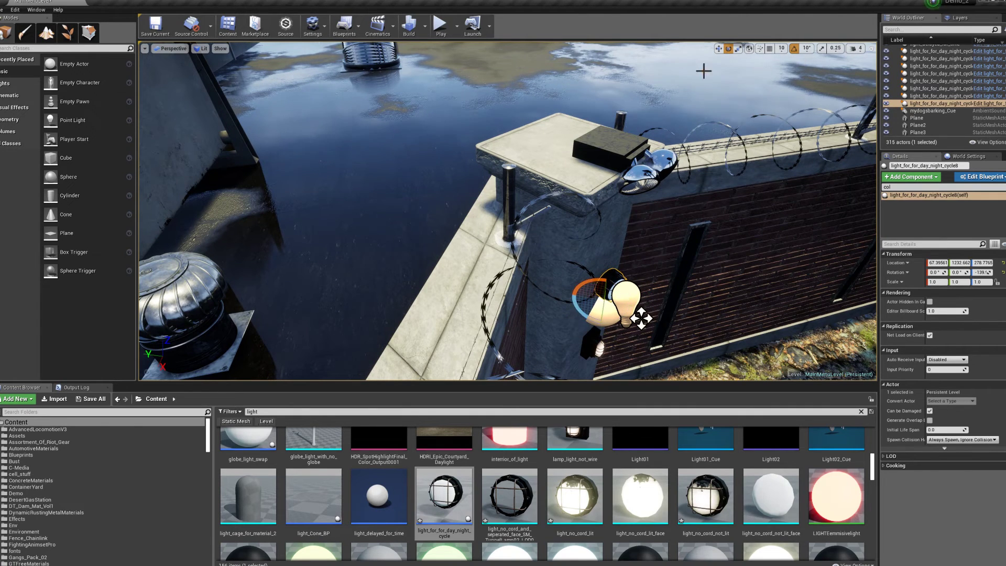
click(718, 48)
drag(601, 305, 594, 304)
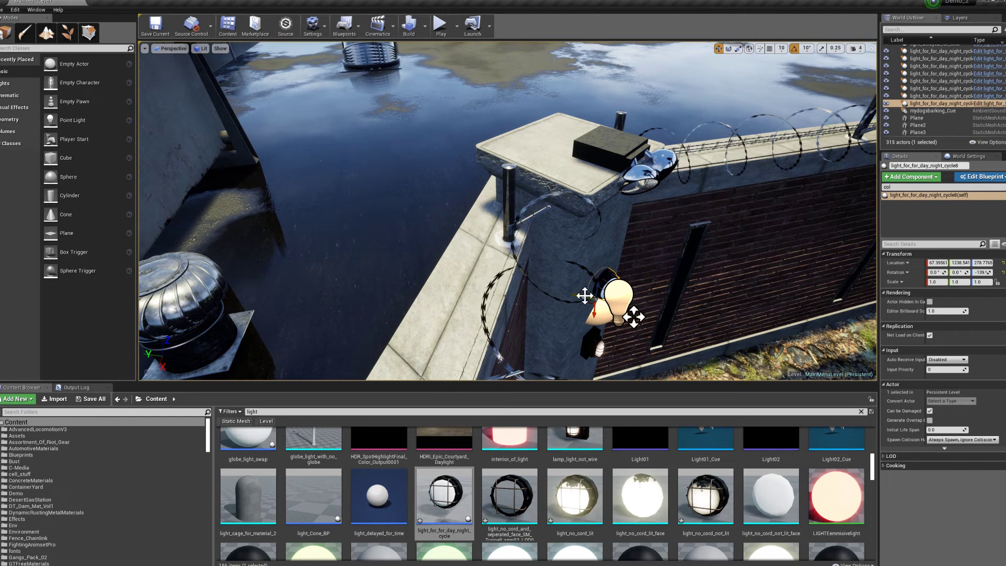
click(728, 49)
drag(575, 316, 585, 320)
click(718, 49)
drag(586, 294, 586, 296)
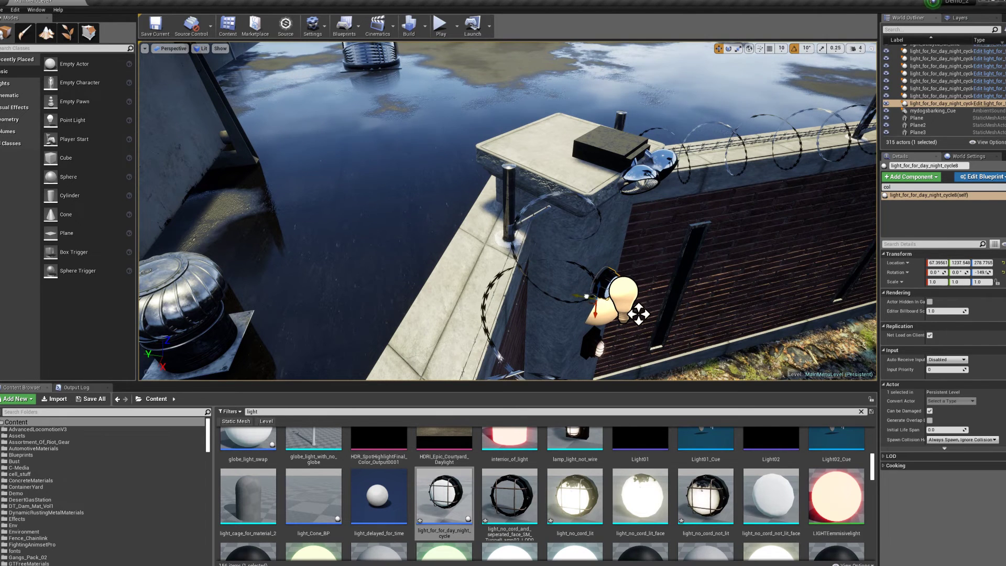
Step: Lower the copied light on the pillar to the height of the old tunnel lamp
click(599, 296)
click(610, 293)
key(f)
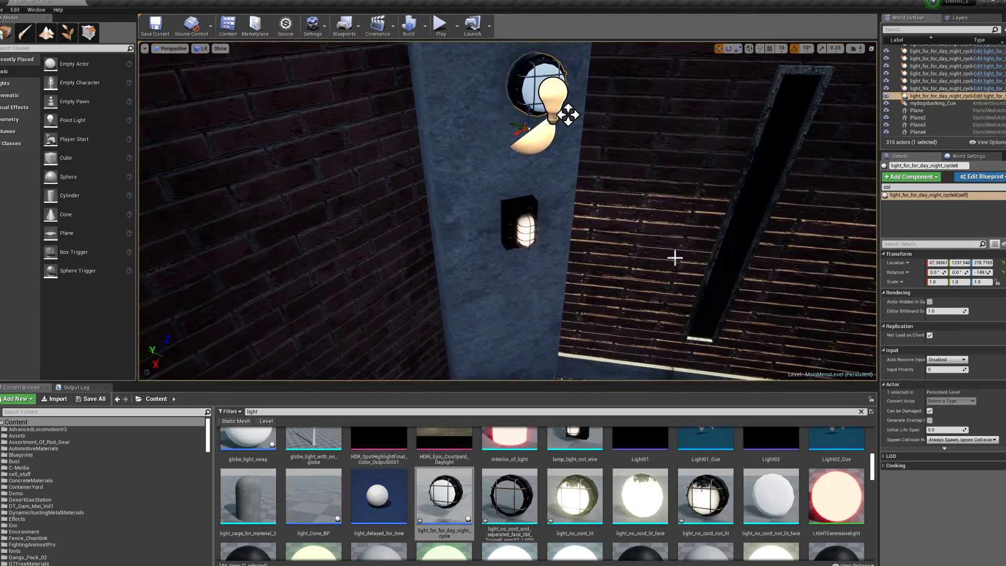
key(s)
right_drag(674, 258, 604, 118)
drag(576, 77, 573, 153)
scroll(565, 159, up, 4)
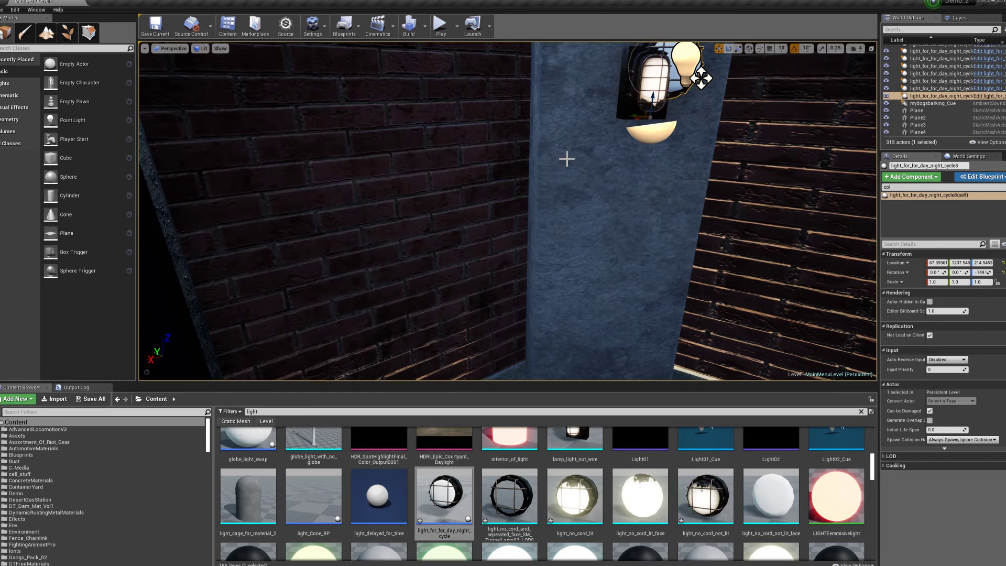
click(627, 107)
key(f)
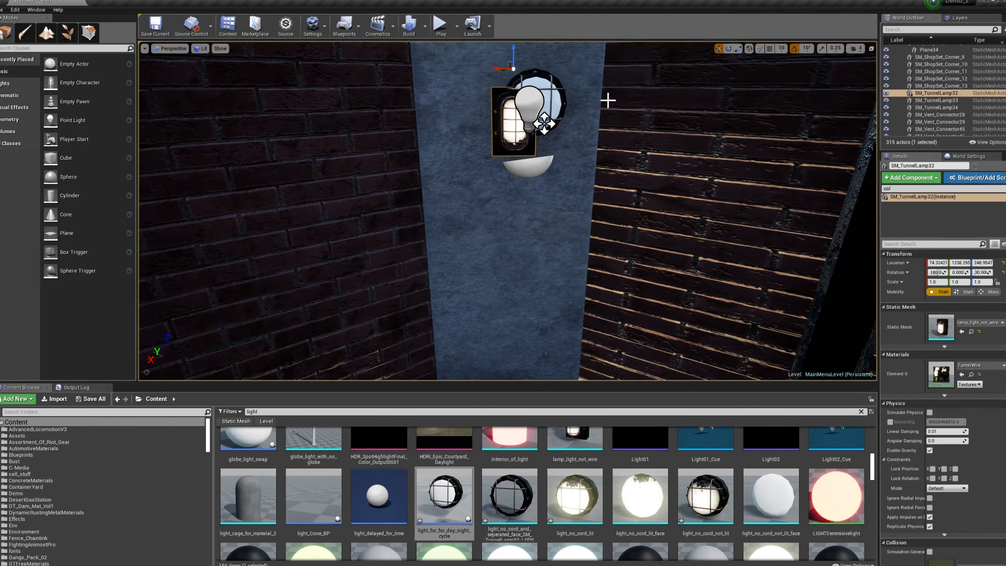
click(542, 119)
drag(524, 135, 524, 155)
Step: Delete the old tunnel lamp on this pillar and move the new light into its place against the concrete
click(544, 142)
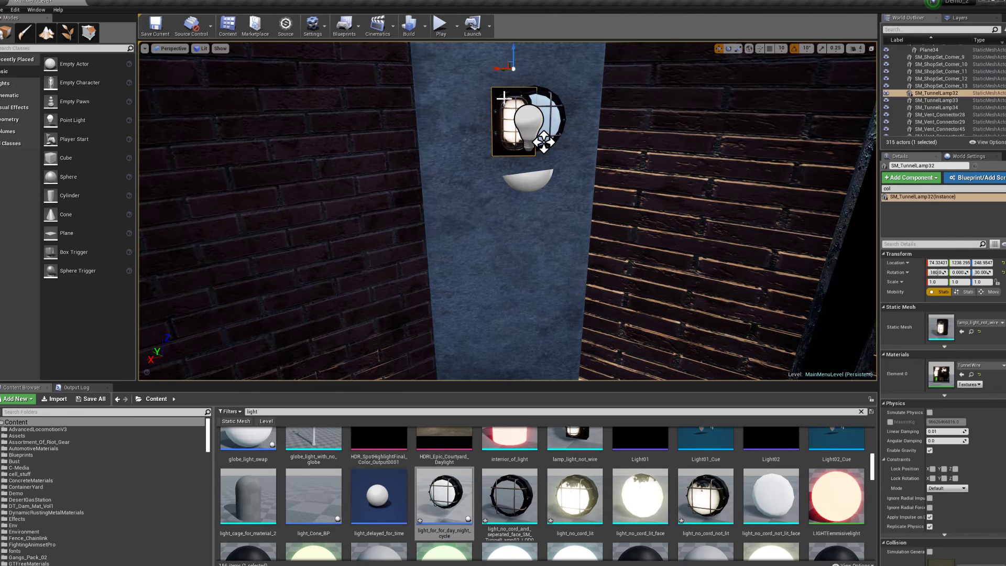
key(Delete)
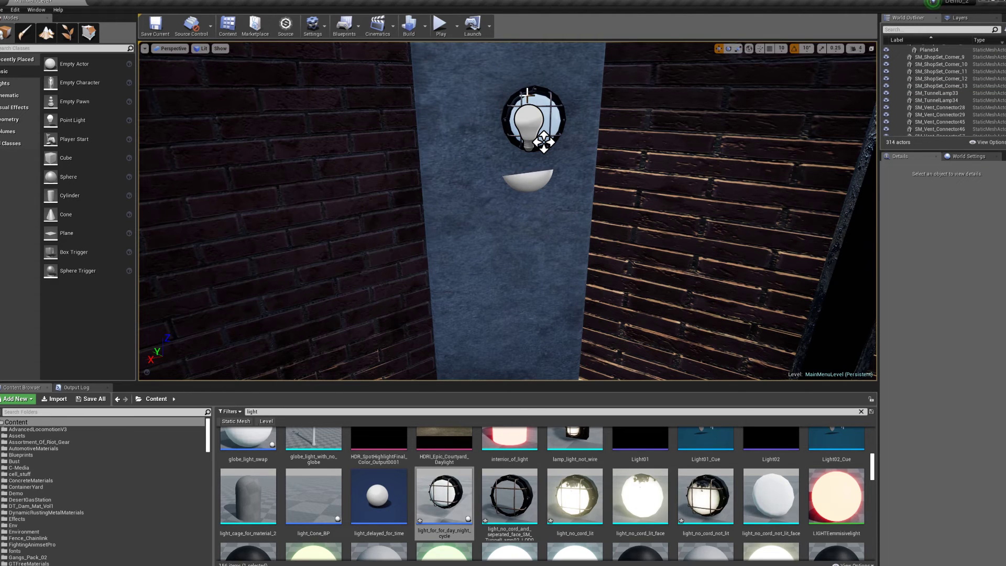
click(521, 125)
drag(509, 168, 494, 167)
mouse_move(494, 168)
right_down()
mouse_move(581, 176)
mouse_move(494, 163)
right_up()
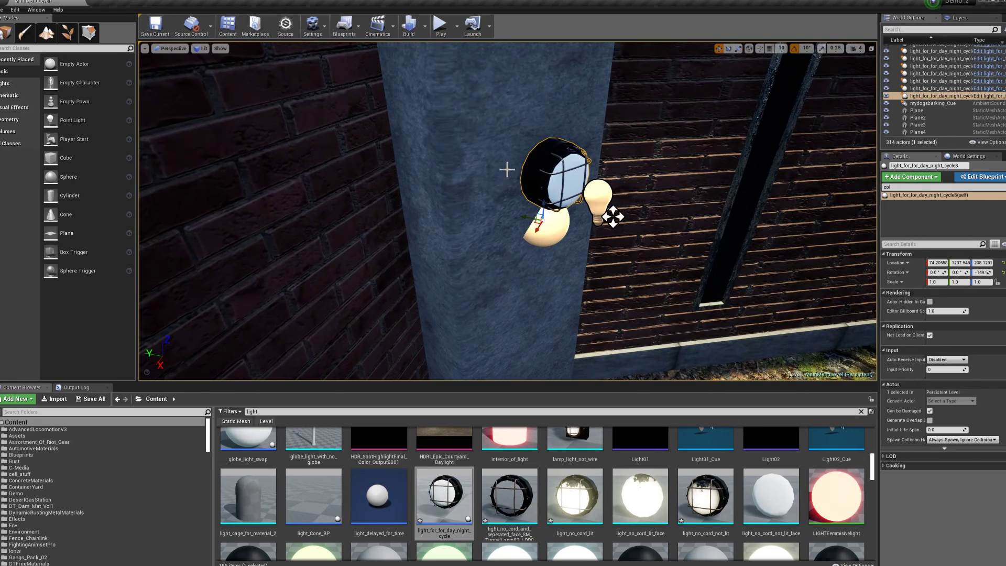
drag(525, 216, 518, 217)
mouse_move(525, 197)
right_down()
mouse_move(502, 188)
mouse_move(513, 195)
mouse_move(504, 200)
mouse_move(530, 185)
right_up()
key(d)
key(s)
drag(489, 180, 455, 181)
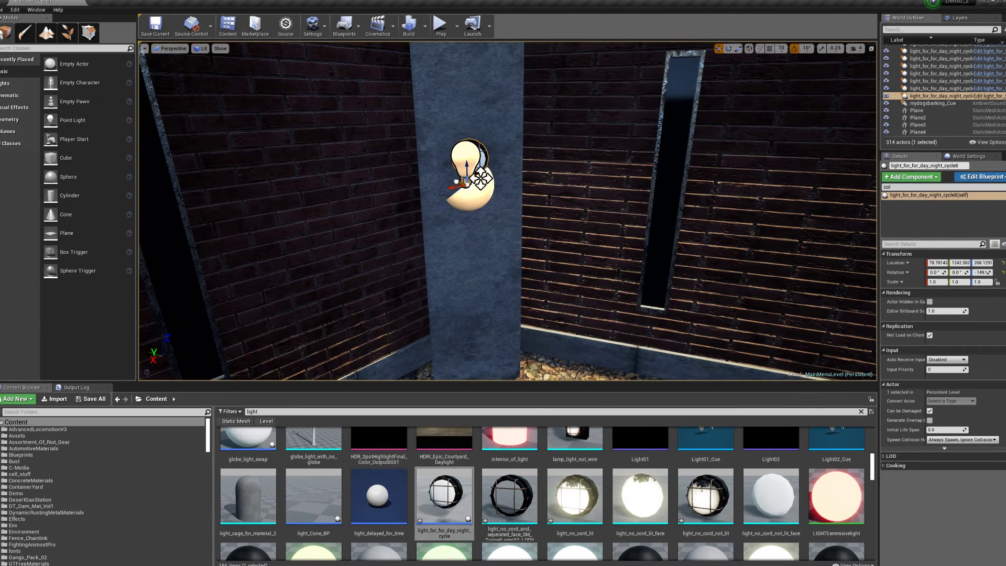
Step: Fine-tune the pillar light's position until it sits centred on the concrete face, checking it in game view
right_drag(532, 146, 556, 150)
key(g)
scroll(541, 148, down, 4)
scroll(521, 174, up, 4)
key(g)
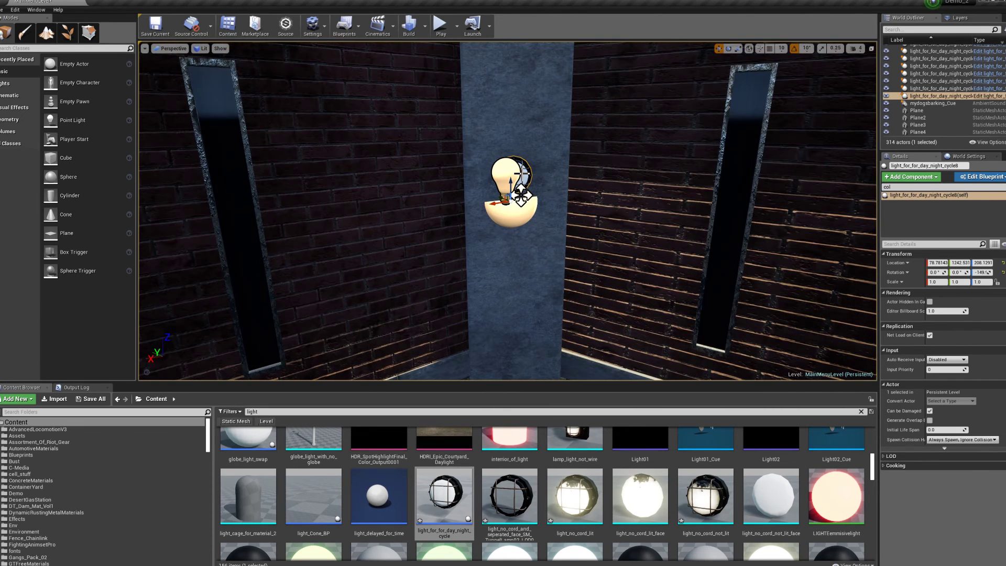
mouse_move(521, 195)
mouse_down()
mouse_move(496, 206)
mouse_move(502, 196)
mouse_up()
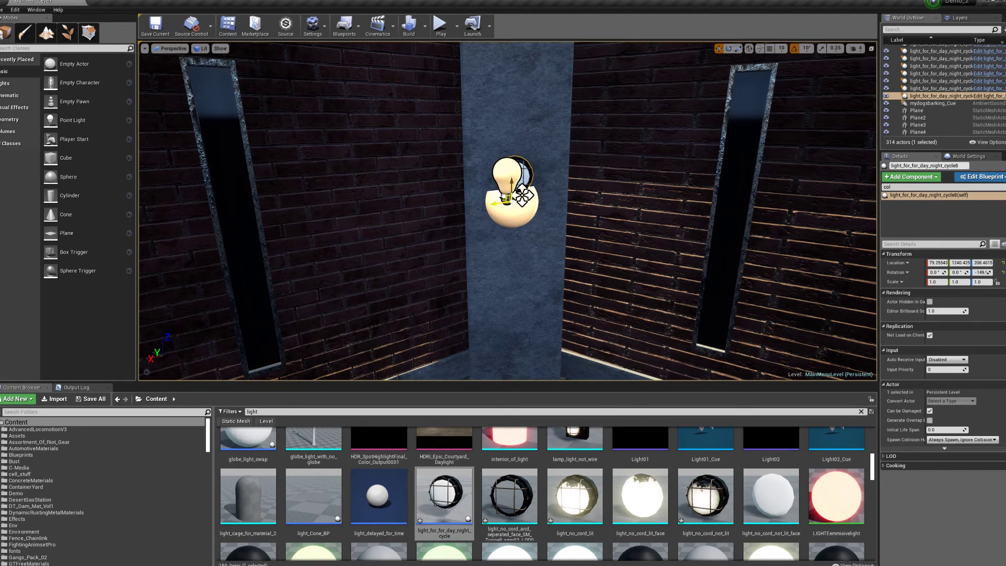
key(g)
right_drag(505, 197, 498, 243)
key(g)
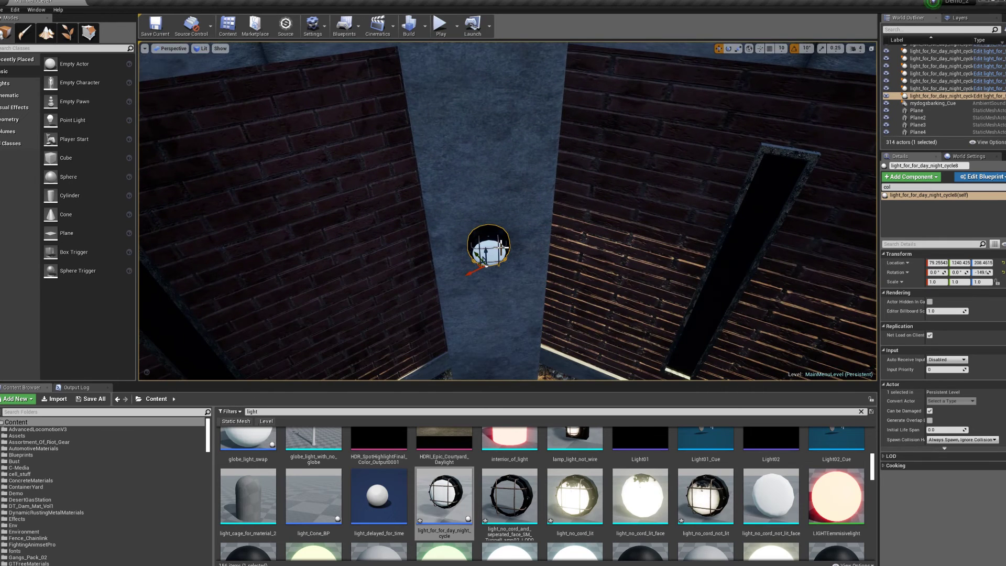
drag(470, 272, 473, 266)
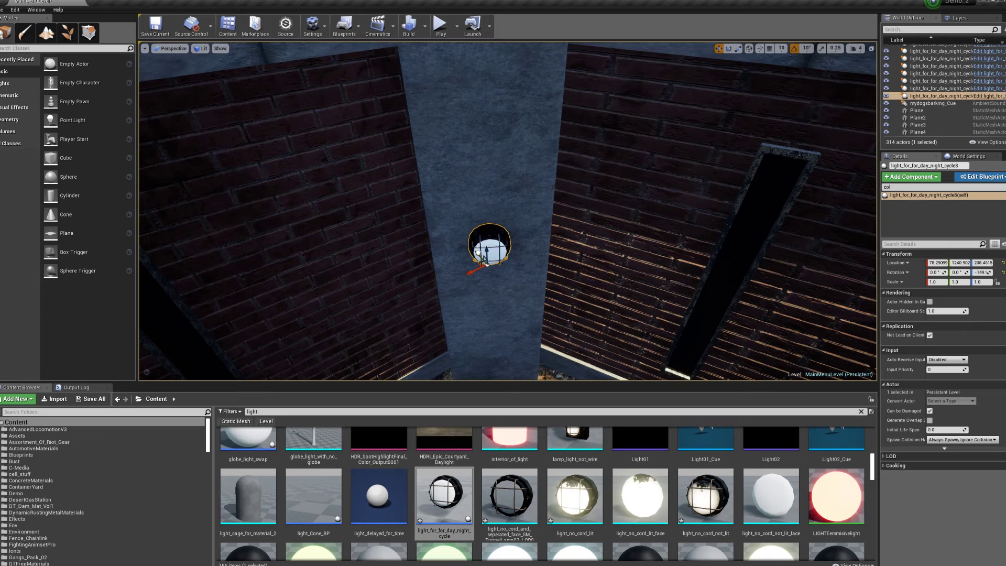
key(g)
key(g)
mouse_move(503, 233)
right_down()
mouse_move(503, 215)
mouse_move(498, 233)
mouse_move(492, 221)
right_up()
key(s)
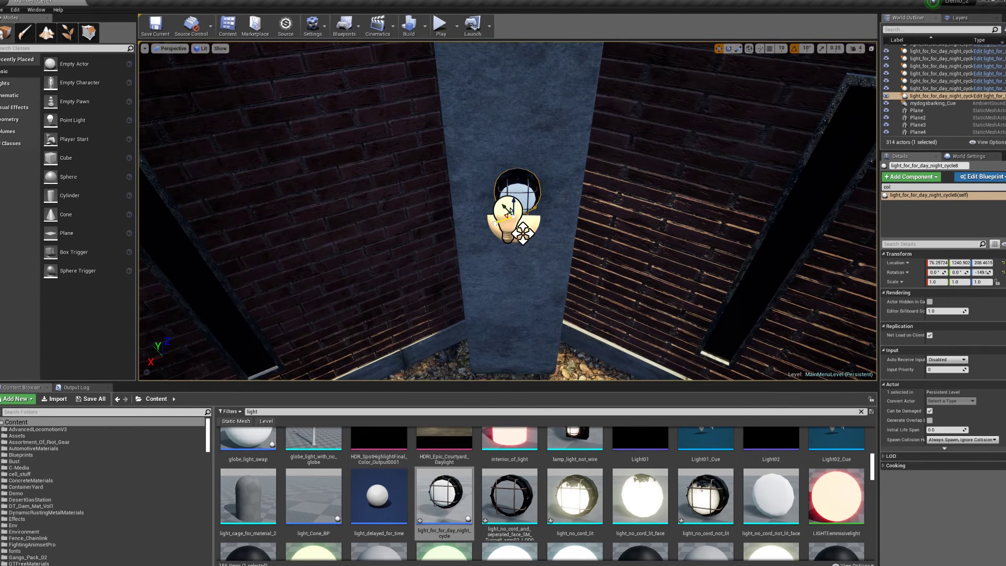
Step: Inspect the replaced wall and pillar lights around the prison yard in game view
scroll(491, 207, down, 4)
key(g)
right_drag(497, 199, 342, 184)
key(w)
right_drag(399, 195, 442, 200)
right_drag(608, 211, 584, 170)
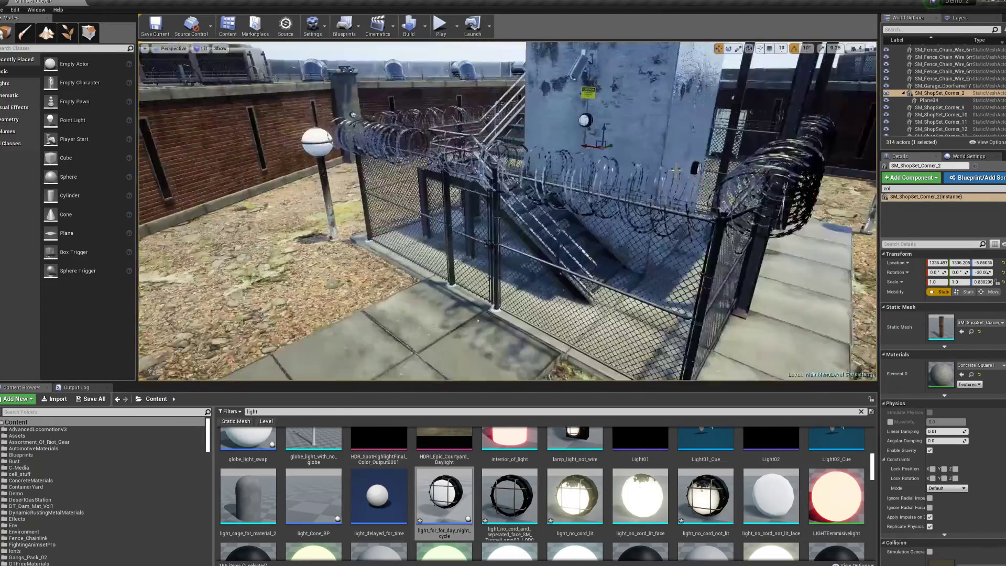
Step: Frame the whole watchtower yard, play the level to check the lights through the day-night cycle, and stop the simulation
scroll(676, 169, down, 6)
mouse_move(676, 169)
right_down()
mouse_move(717, 179)
mouse_move(669, 167)
right_up()
scroll(678, 167, down, 3)
key(f)
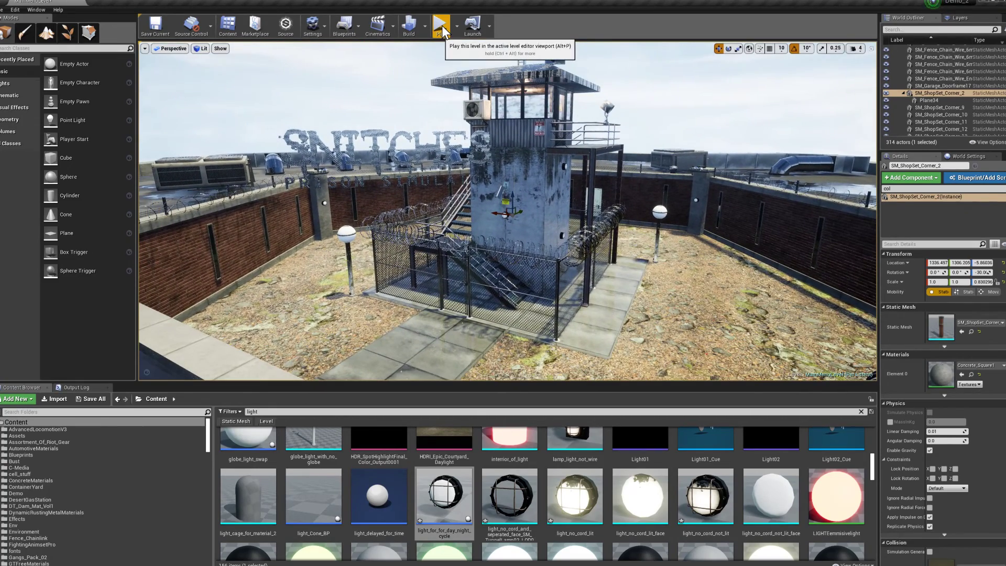
click(441, 25)
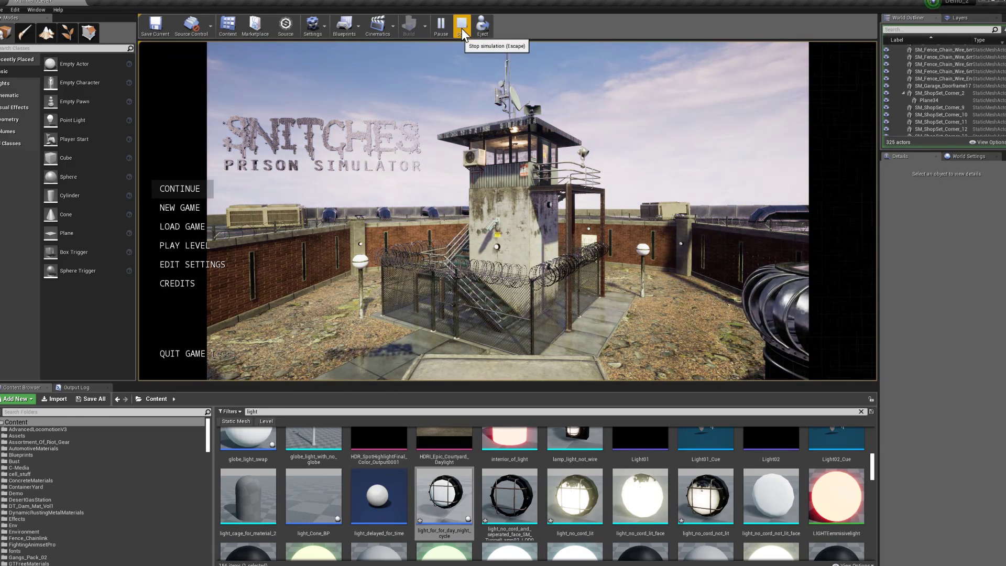
click(461, 29)
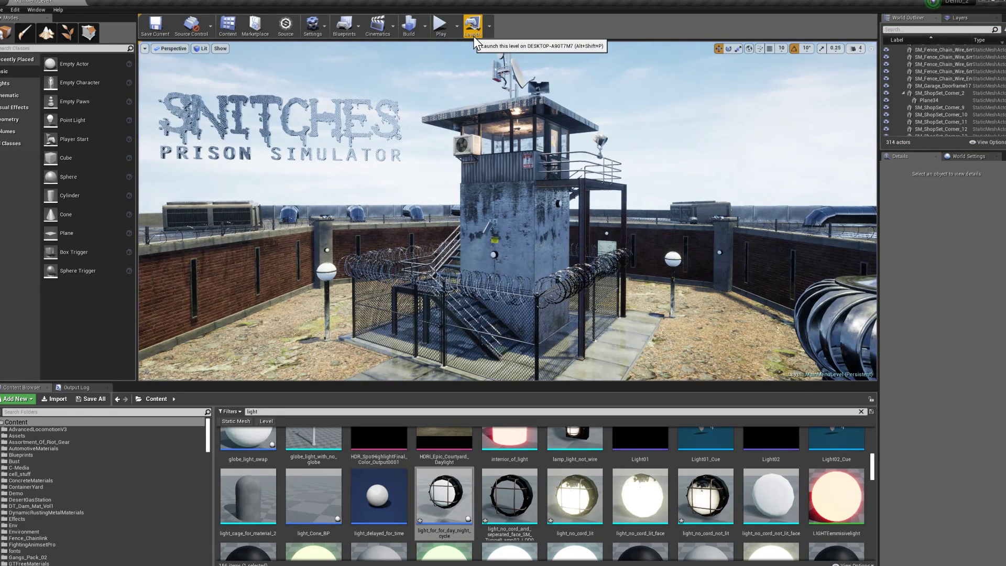